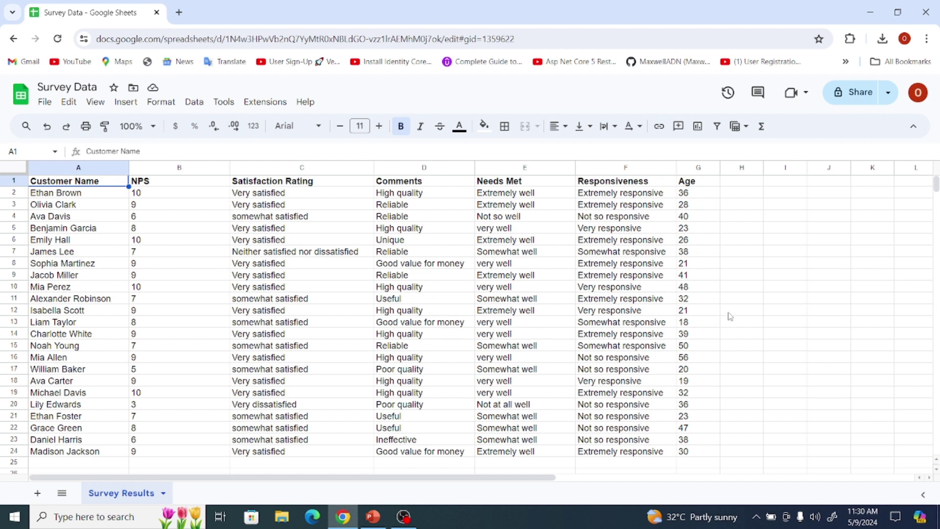
- Review the survey responses and the notes below them, and download the Survey Data spreadsheet as a Microsoft Excel (.xlsx) file
left_click_drag(937, 190, 937, 196)
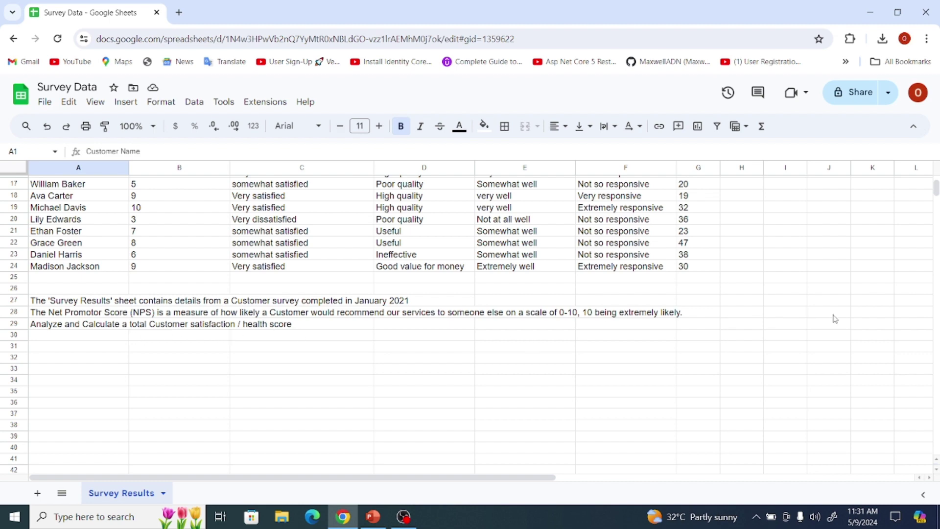
scroll(936, 190, "up", 5)
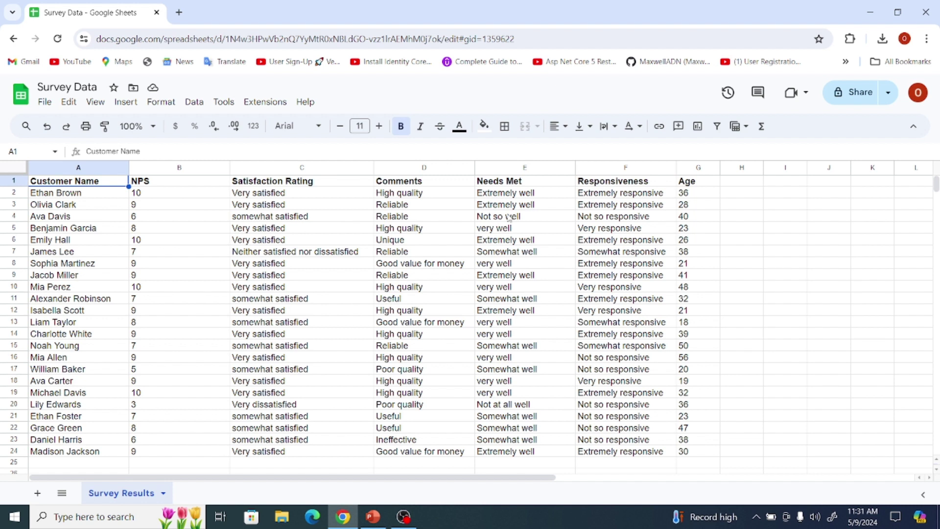
left_click(46, 102)
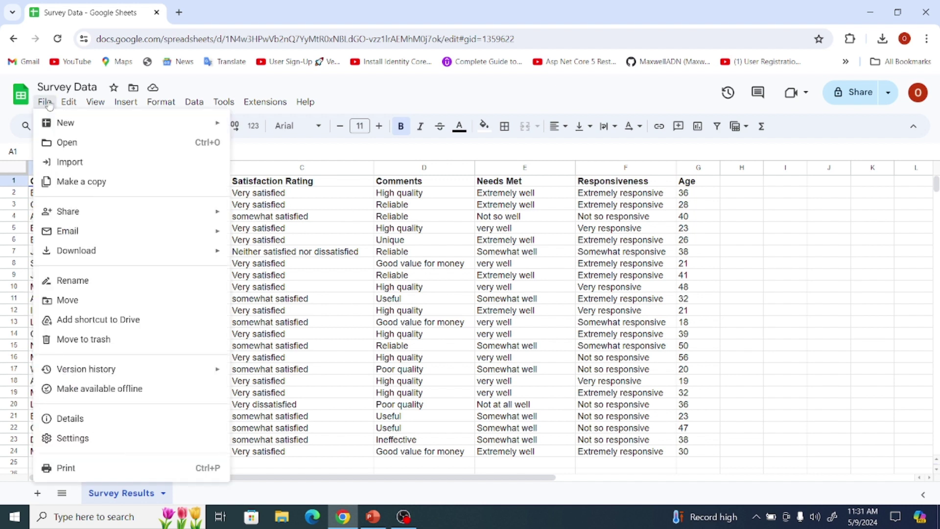
mouse_move(98, 252)
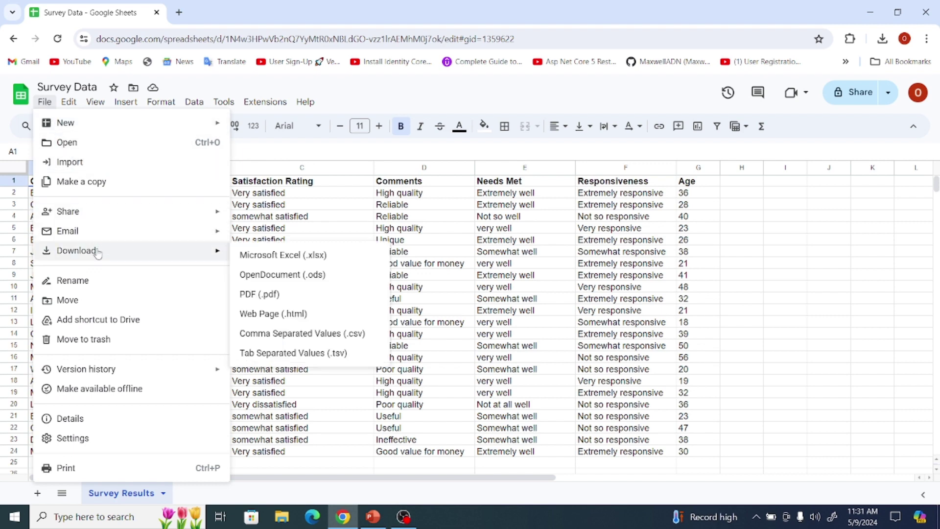
left_click(260, 255)
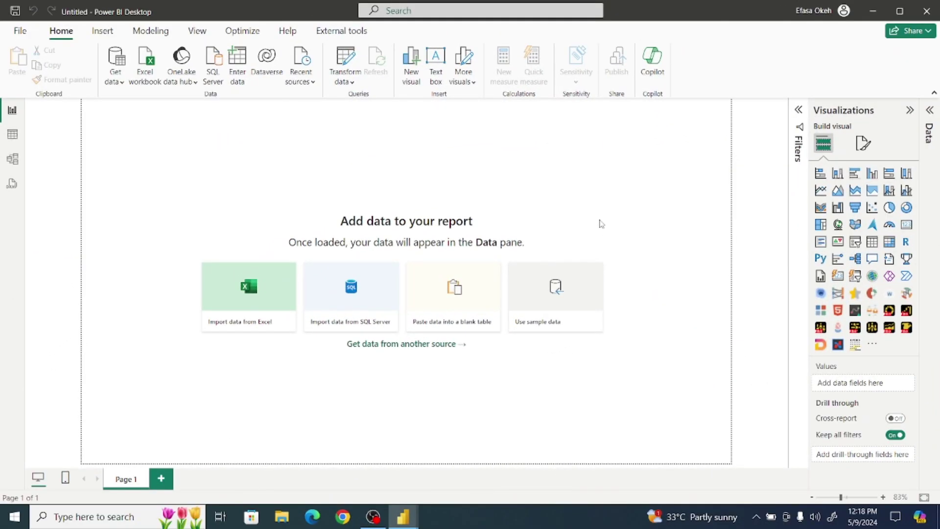
- In Power BI Desktop, import the Survey Results sheet from the downloaded Survey Data workbook and open it for data transformation
left_click(119, 82)
left_click(146, 121)
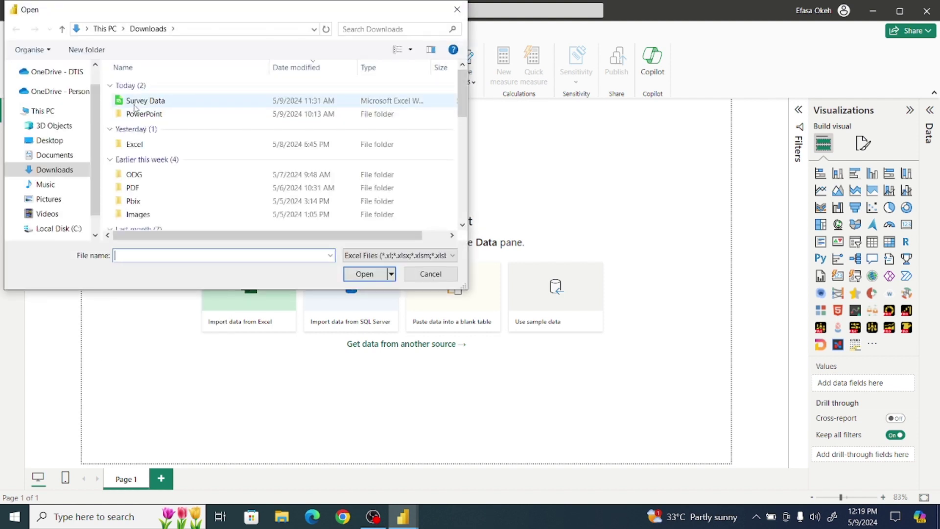
left_click(209, 100)
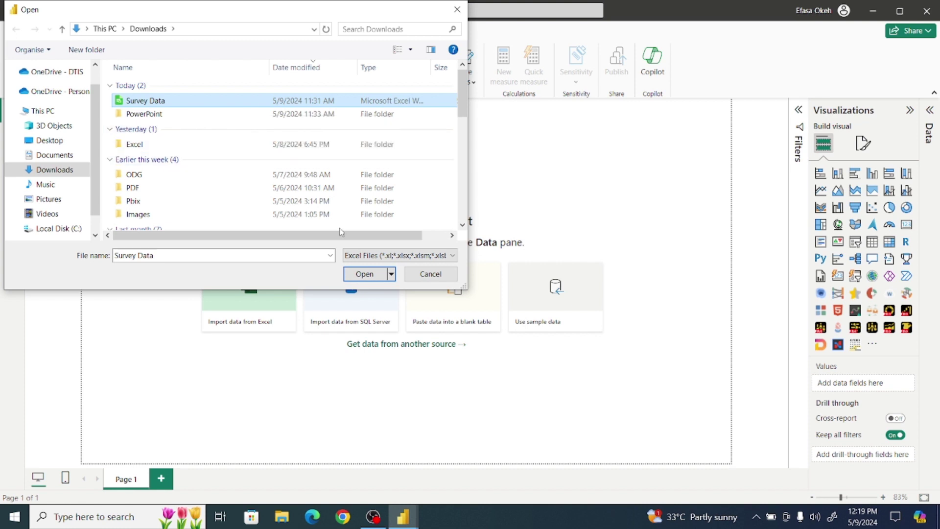
left_click(364, 274)
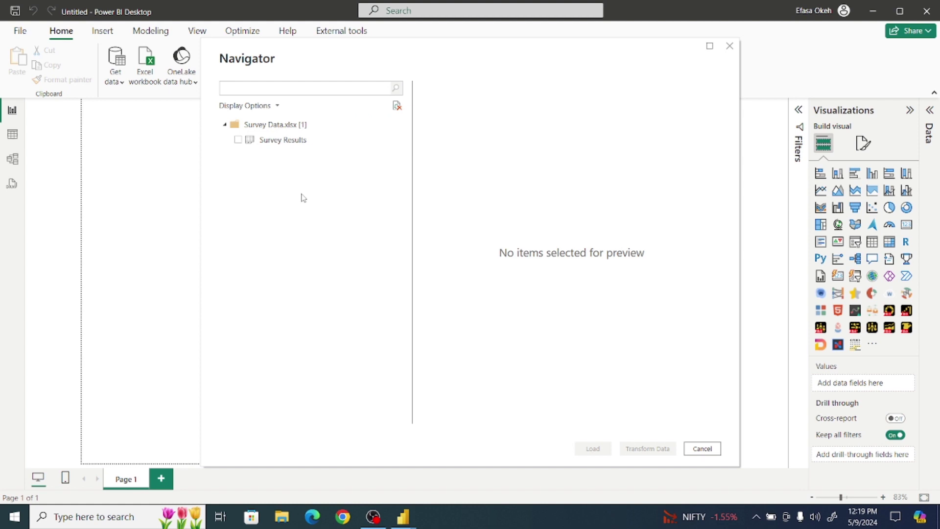
left_click(238, 141)
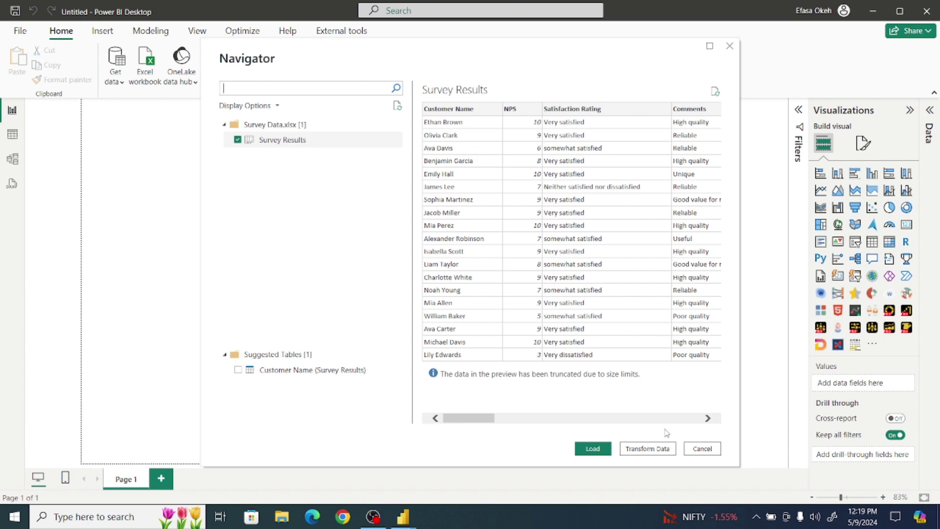
left_click(647, 449)
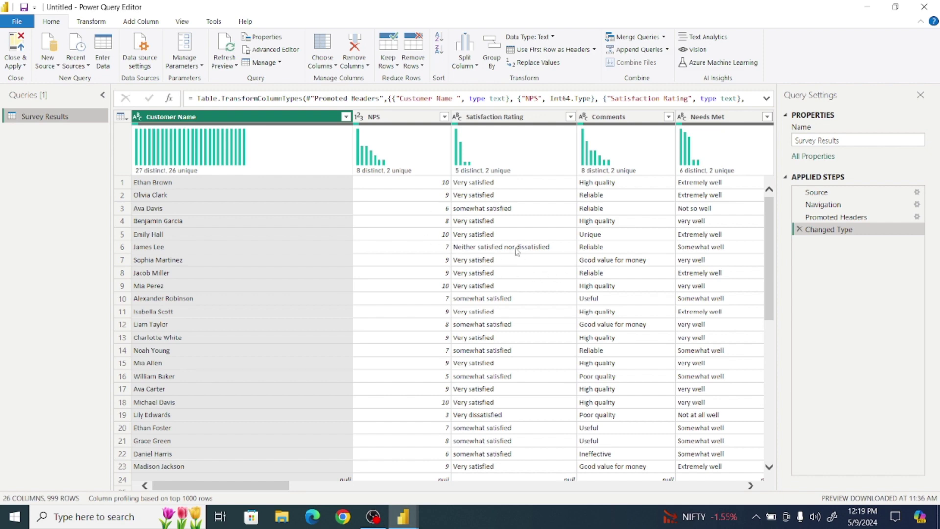
- Examine the Survey Results query for empty columns, blank rows and note text below the customer records
scroll(767, 206, "down", 3)
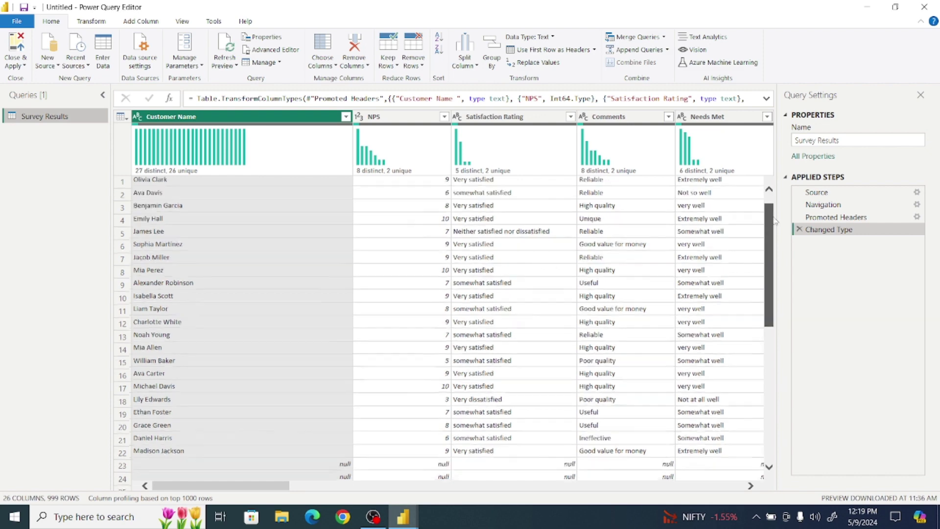
scroll(781, 235, "down", 6)
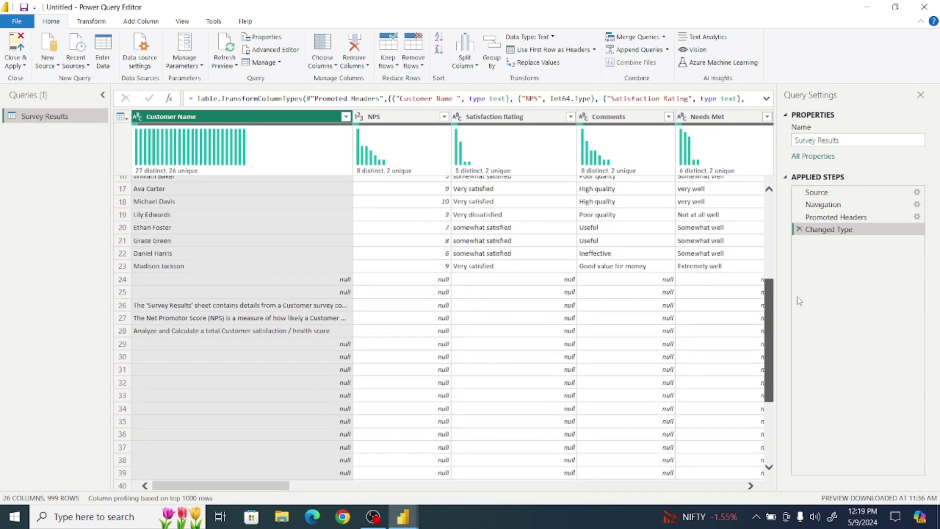
scroll(803, 327, "up", 6)
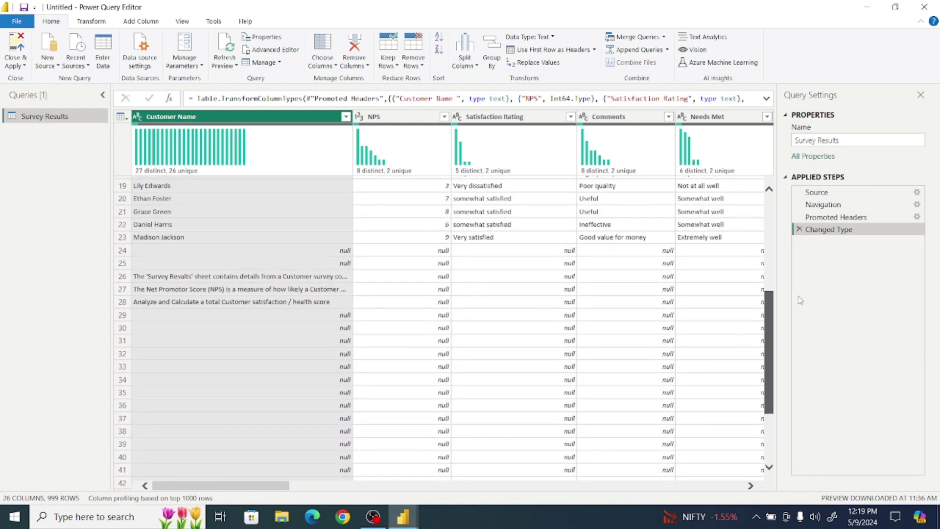
scroll(793, 211, "up", 2)
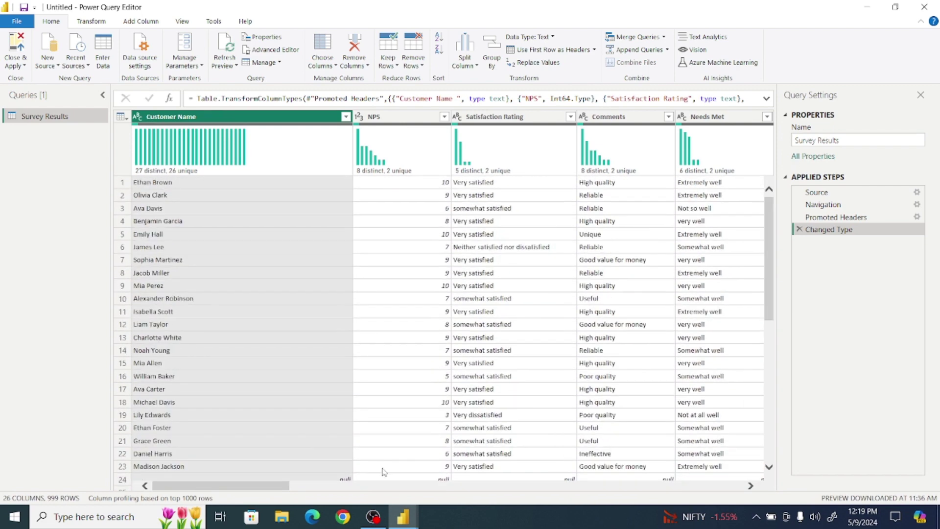
left_click_drag(273, 486, 341, 490)
left_click(195, 443)
left_click(91, 21)
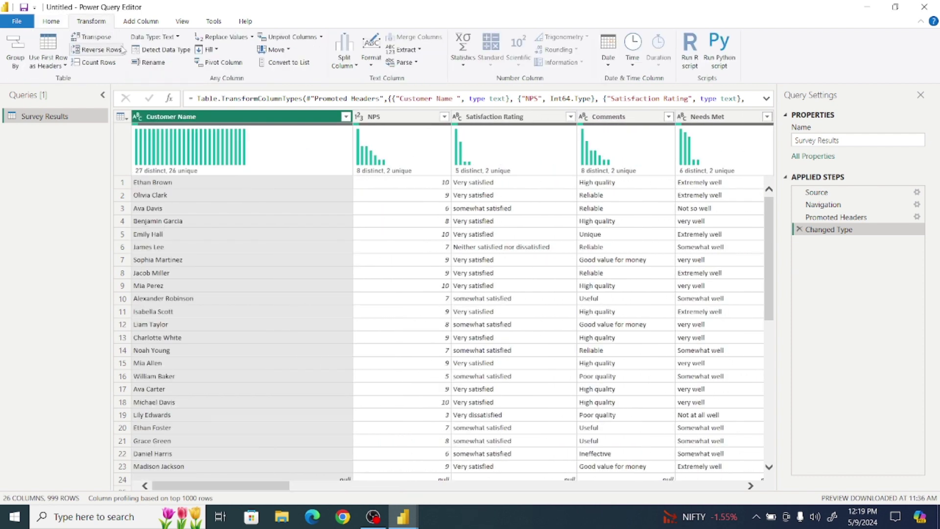
left_click(56, 23)
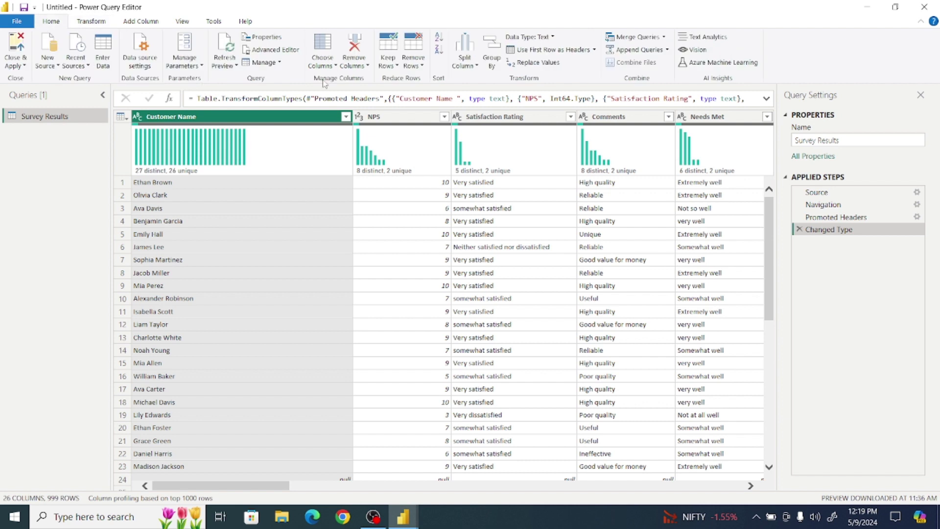
- Keep only the Customer Name, NPS, Satisfaction Rating, Comments, Needs Met, Responsiveness and Age columns in the Survey Results query
left_click(322, 63)
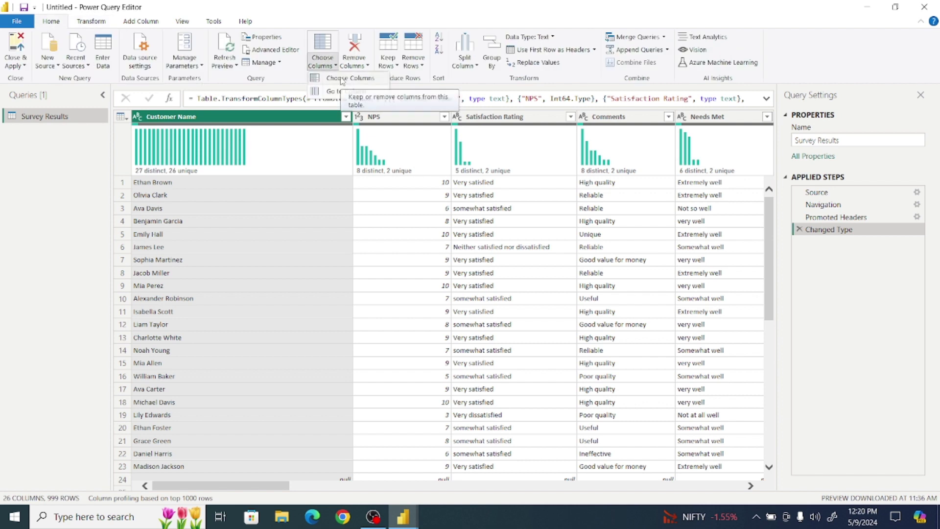
left_click(343, 80)
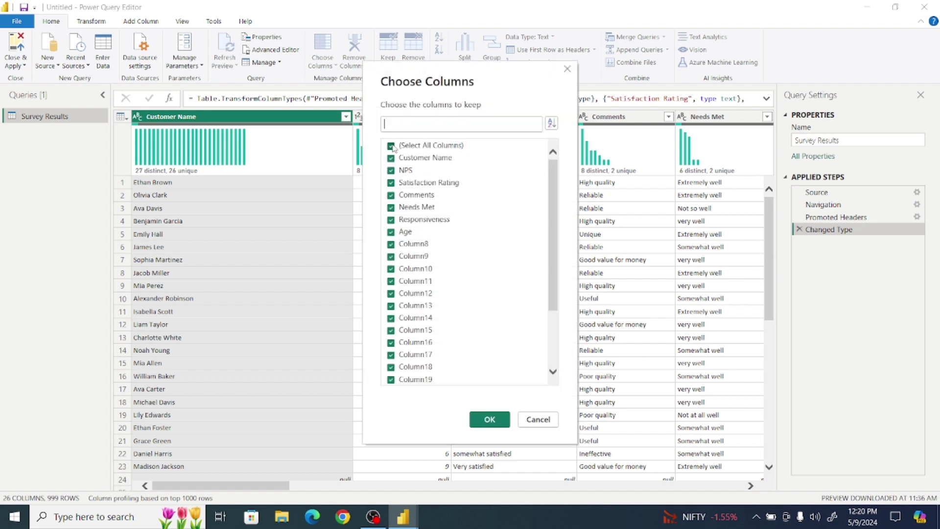
left_click(391, 146)
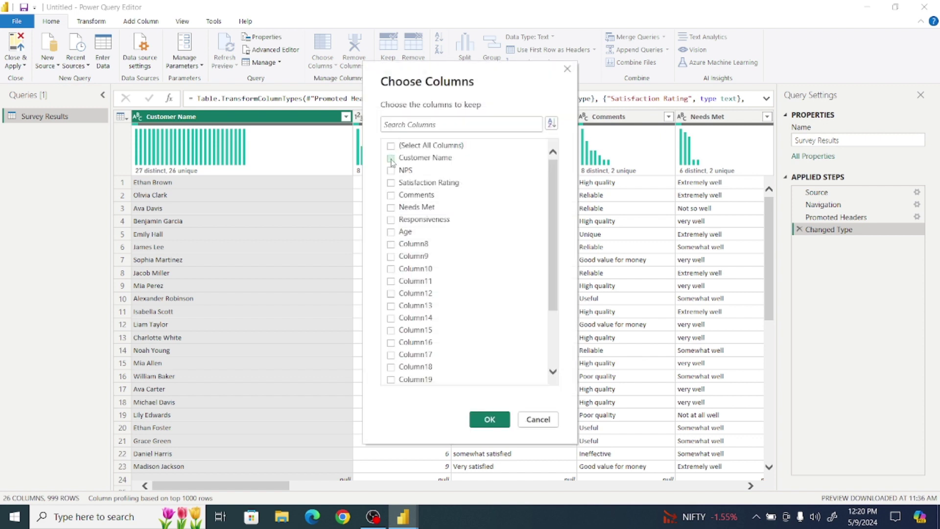
left_click(391, 159)
left_click(392, 183)
left_click(391, 195)
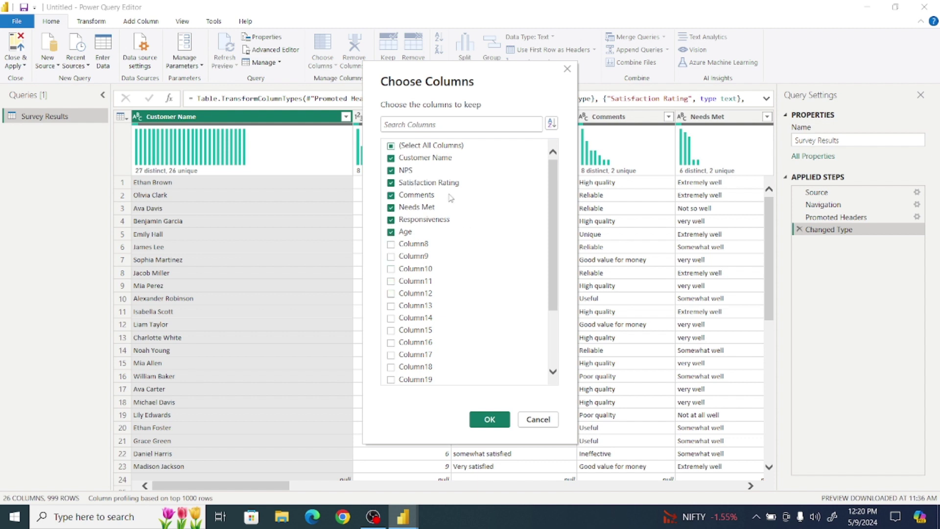
left_click(488, 419)
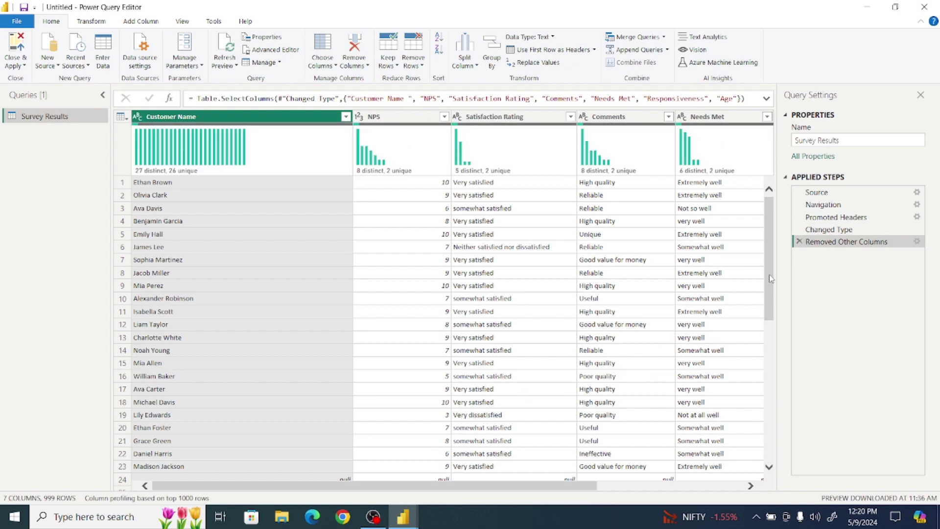
- Keep only the top 23 rows of the Survey Results query
left_click_drag(768, 246, 771, 264)
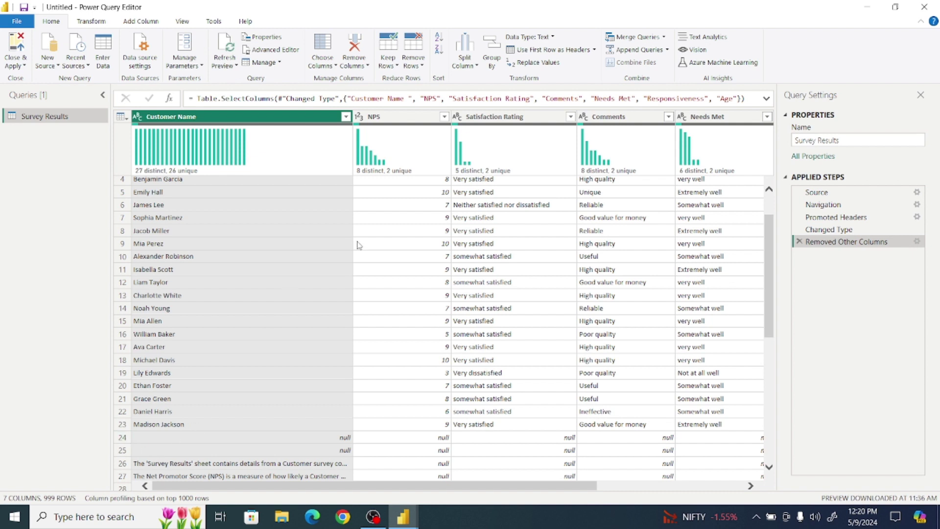
left_click(420, 67)
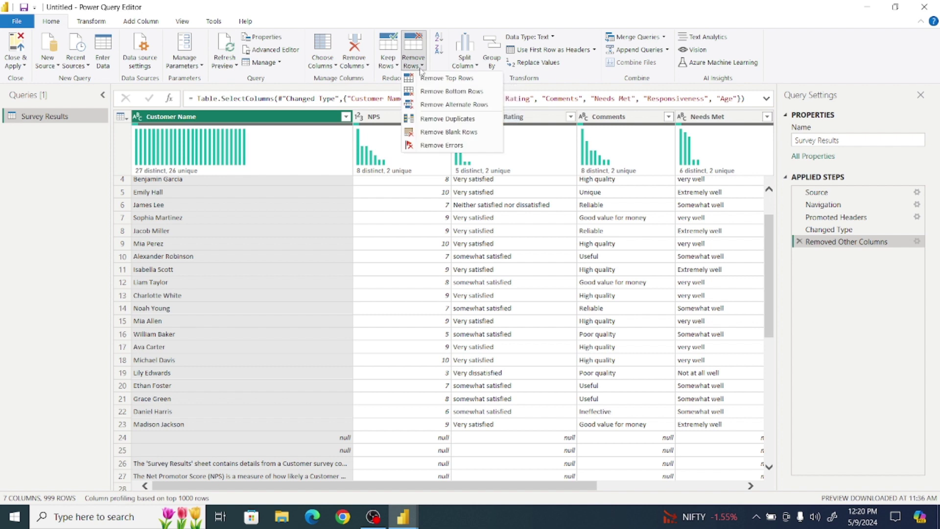
left_click(395, 68)
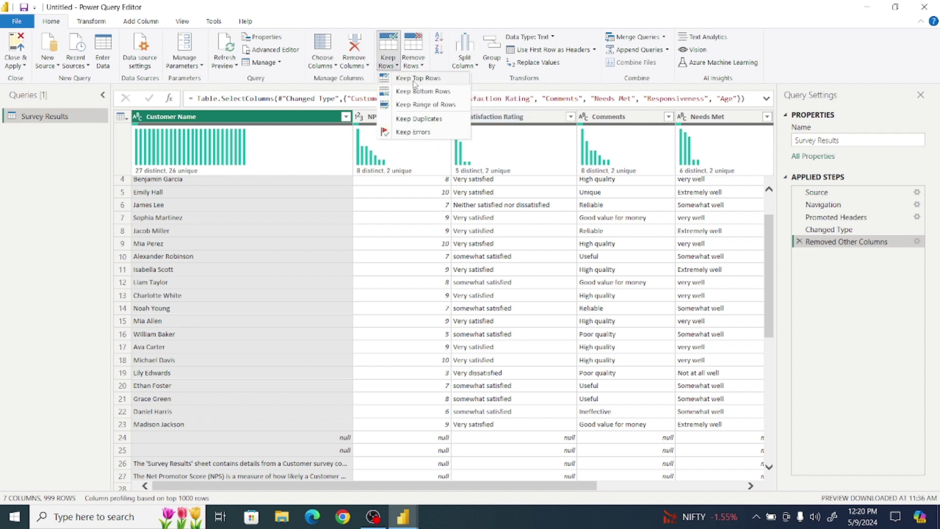
left_click(414, 82)
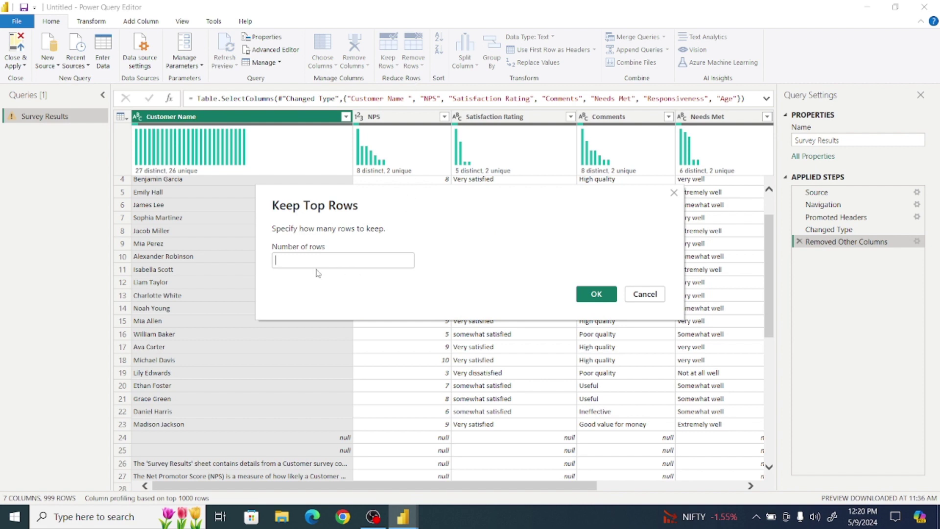
type("23")
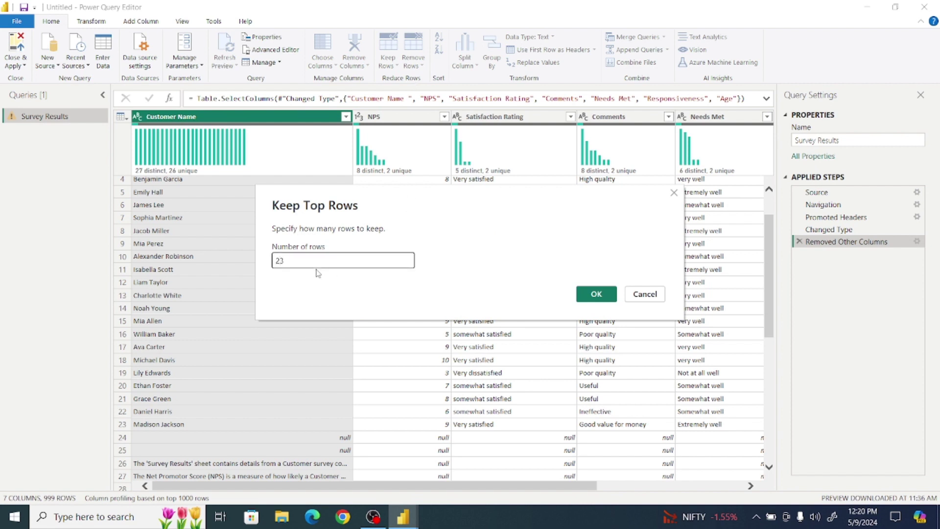
left_click(596, 294)
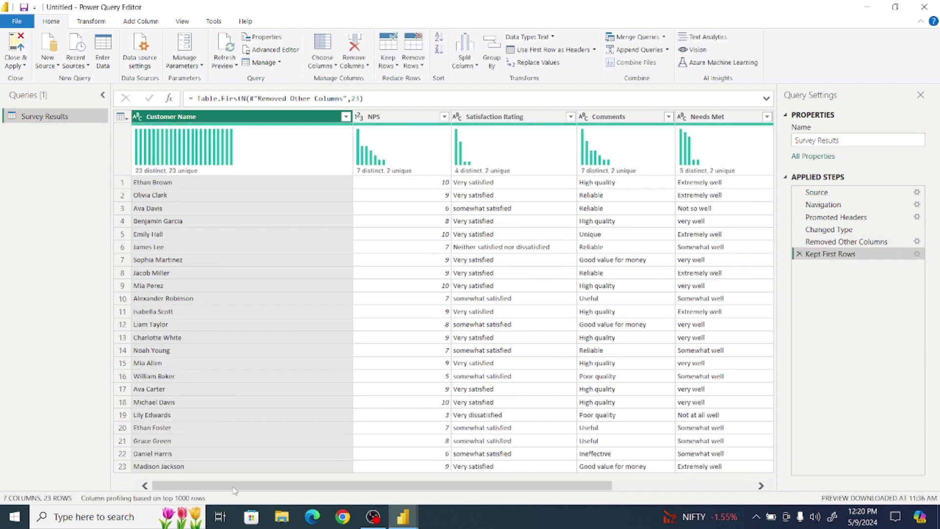
- Start a conditional column for the Survey Results query and name it NPS Meaning
left_click_drag(235, 489, 183, 444)
left_click(384, 117)
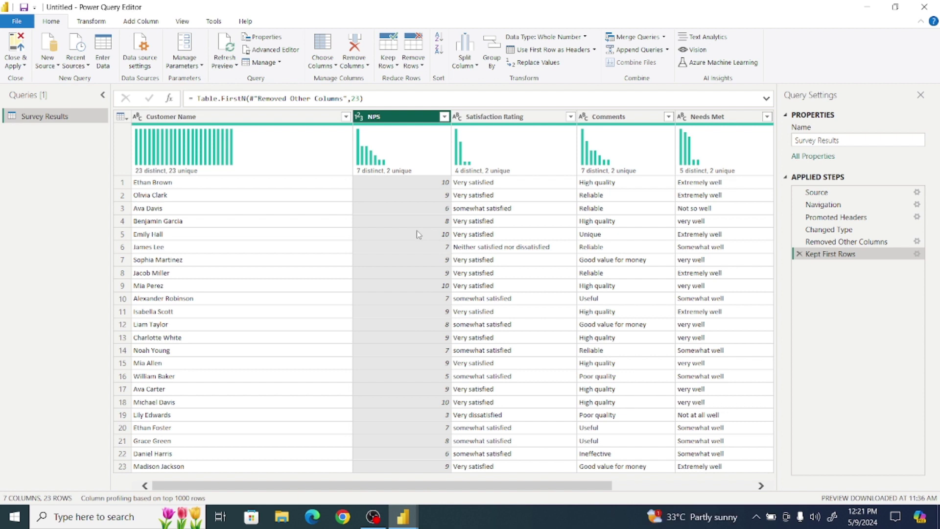
mouse_move(398, 137)
left_click(141, 21)
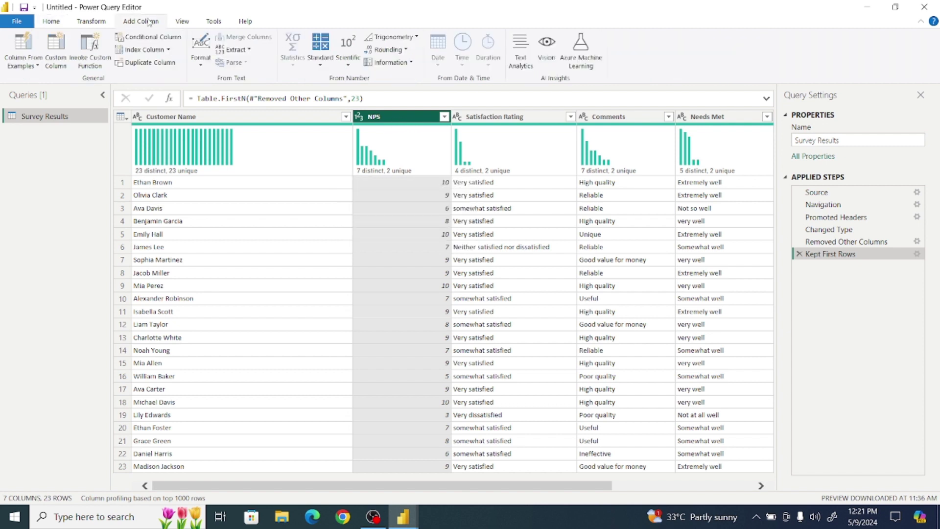
left_click(156, 42)
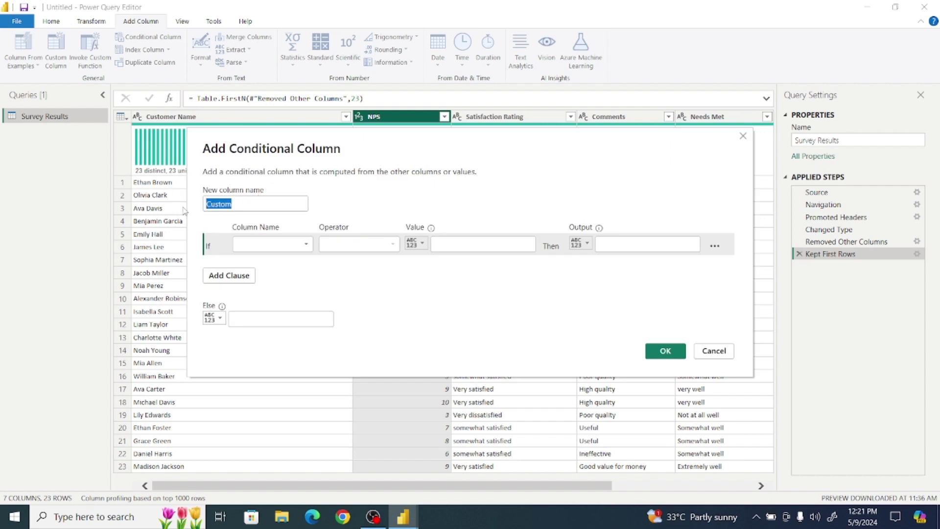
key("BackSpace")
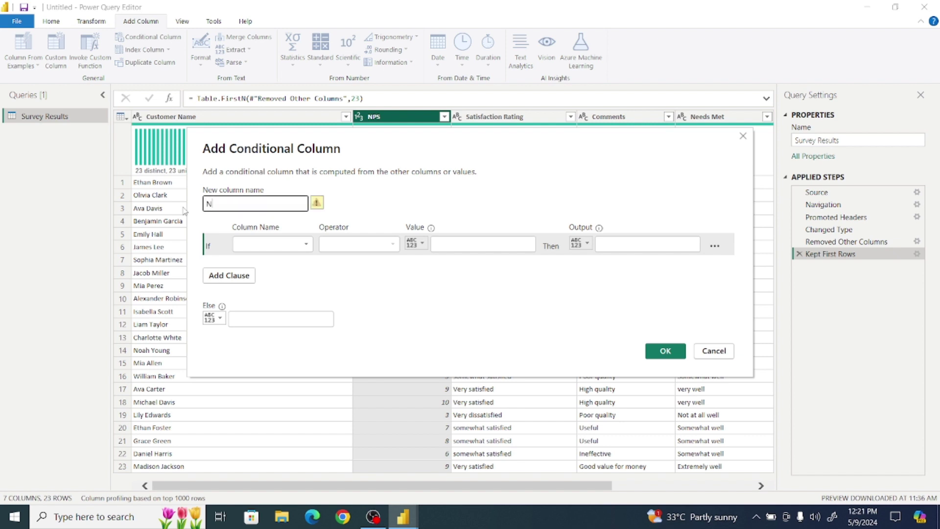
type("NPS Meaning")
- Define the first NPS Meaning clause so that an NPS less than or equal to 4 outputs Not Likely
left_click(300, 247)
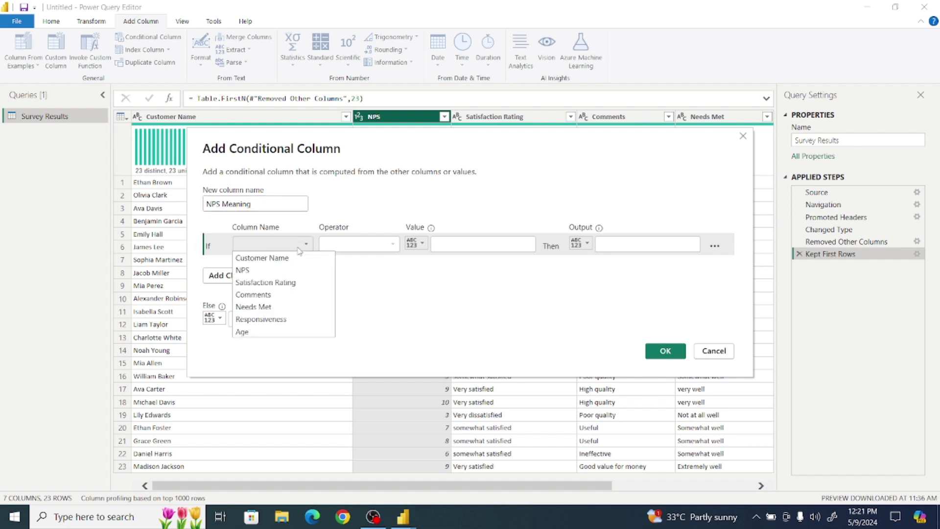
left_click(286, 269)
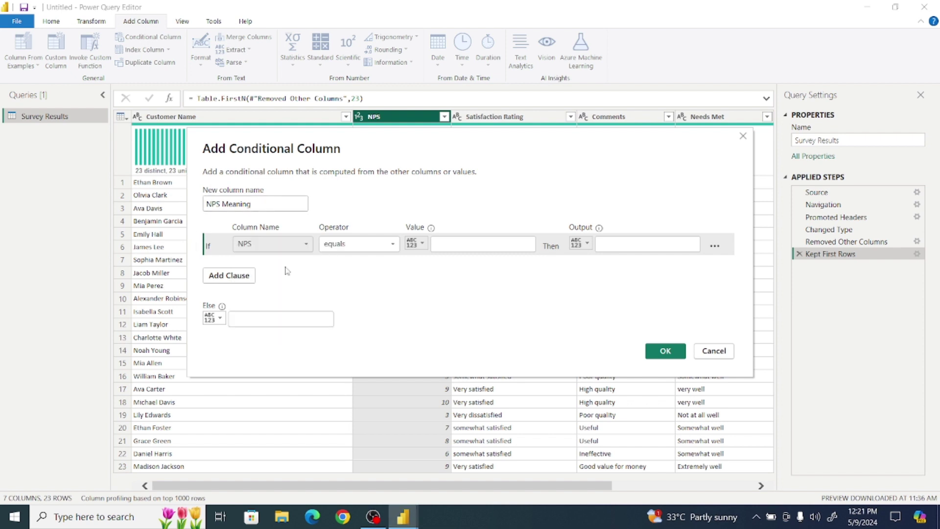
left_click(350, 247)
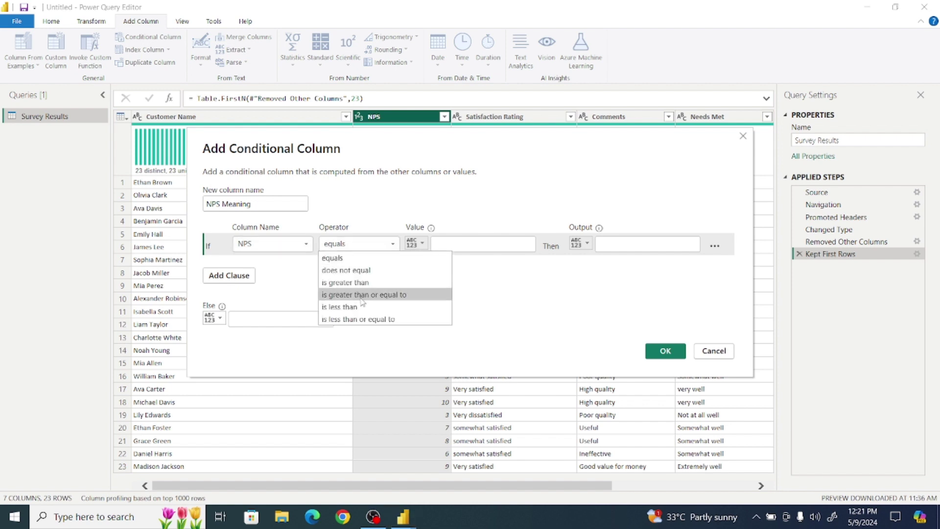
left_click(367, 319)
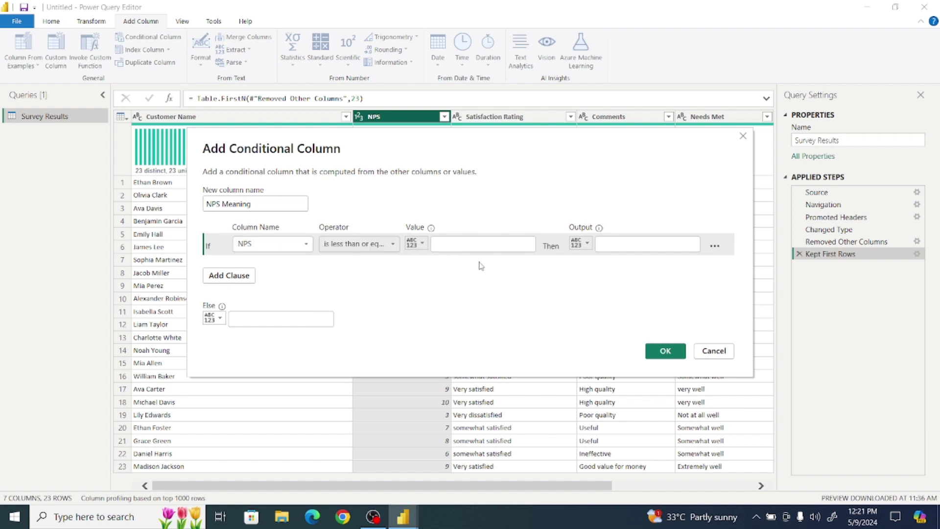
left_click(473, 244)
type("4")
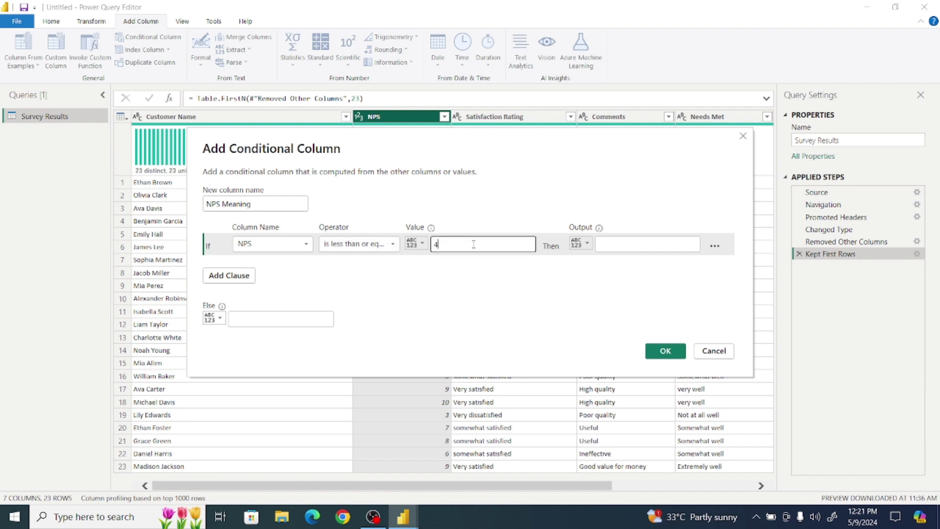
left_click(604, 245)
type("Not L")
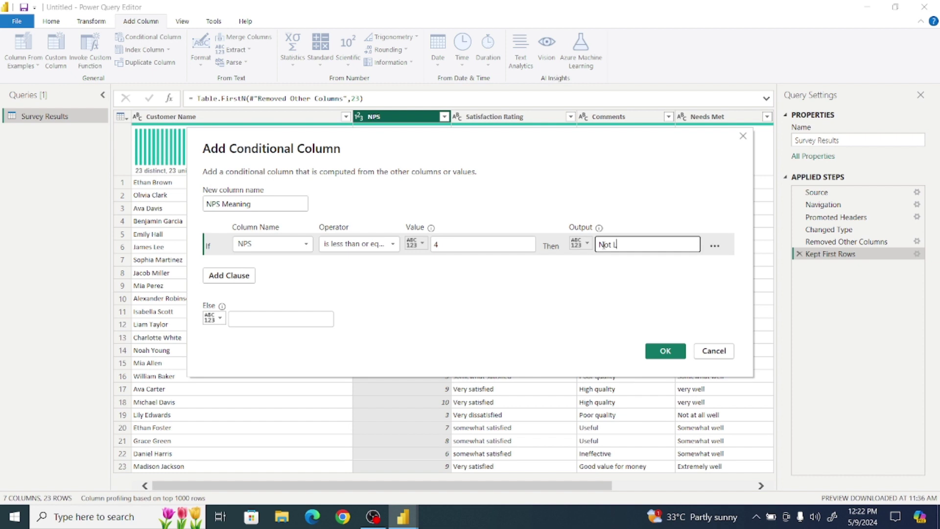
type("ikely")
- Add an else-if clause to NPS Meaning that outputs Likely when NPS is less than or equal to 7
left_click(231, 278)
left_click(276, 266)
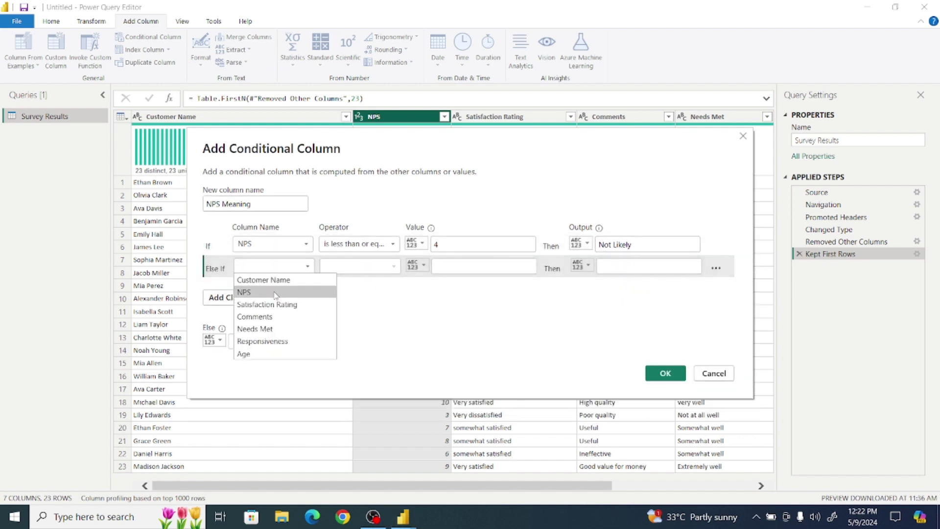
left_click(247, 292)
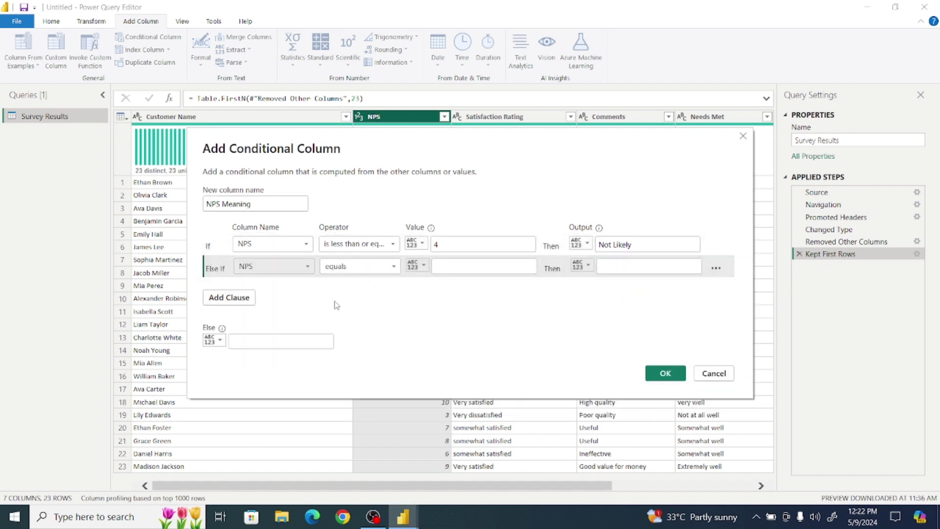
left_click(363, 271)
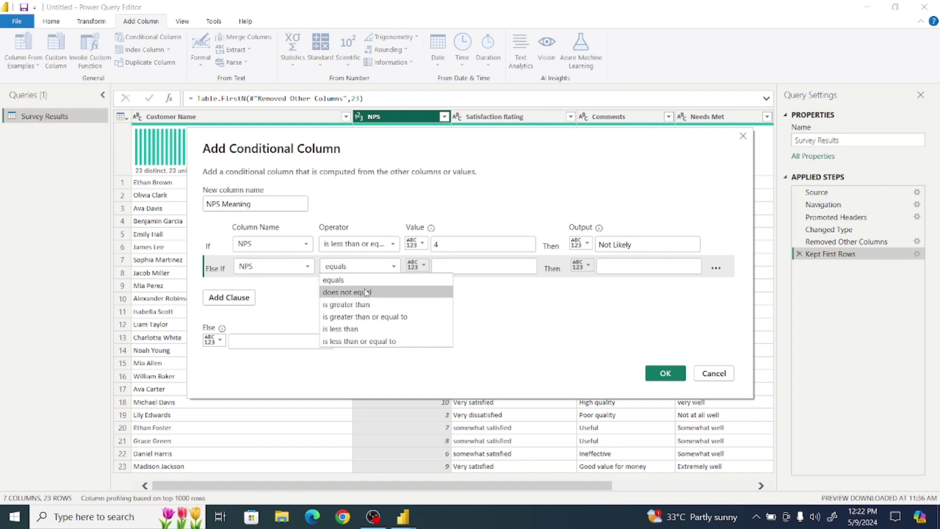
left_click(378, 343)
left_click(460, 268)
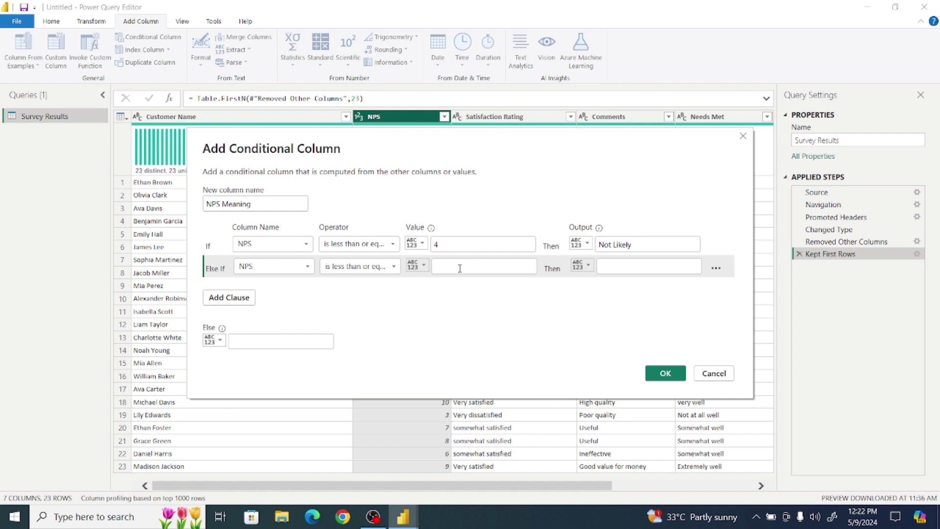
type("7")
left_click(611, 264)
left_click(611, 264)
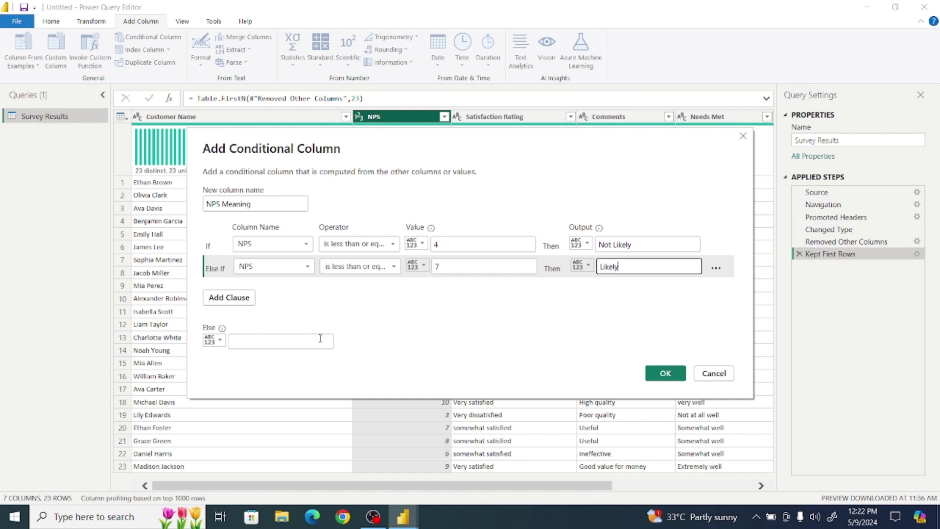
- Set the else output of NPS Meaning to Extremely Likely and create the column
left_click(300, 343)
type("E")
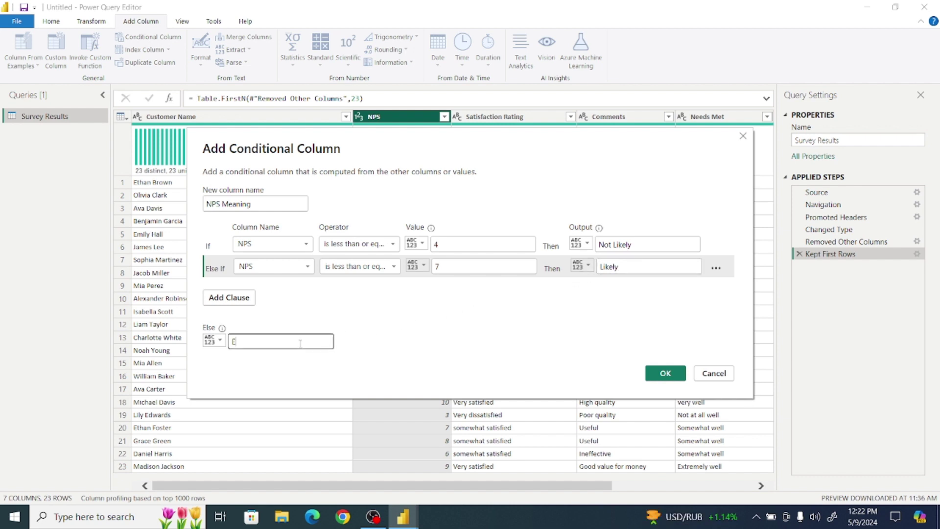
type("xtremely Likely")
left_click(666, 374)
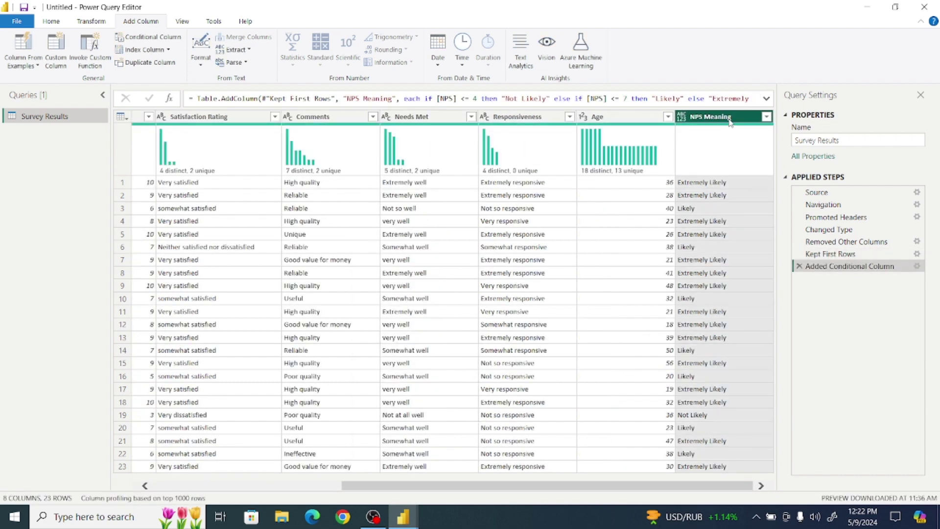
- Move the NPS Meaning column directly after the NPS column in the Survey Results query
left_click_drag(730, 122, 216, 146)
left_click_drag(382, 490, 214, 491)
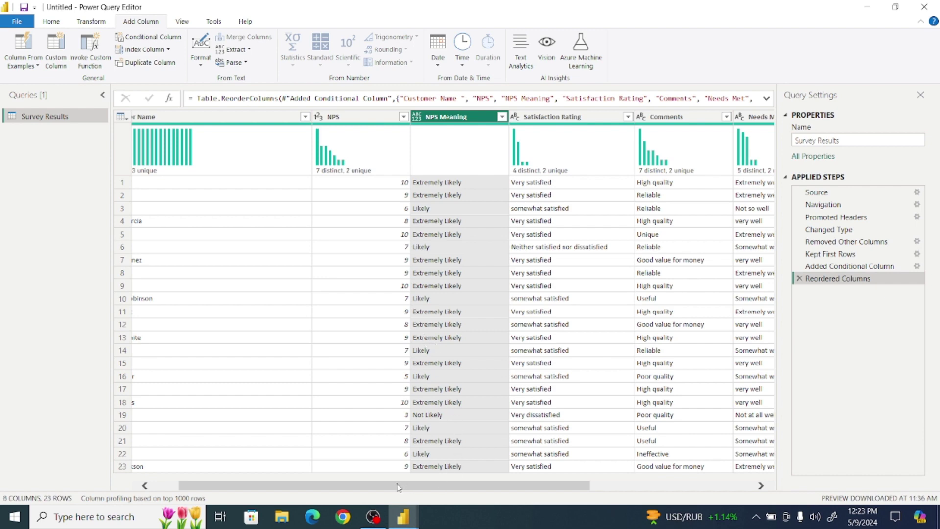
left_click_drag(401, 486, 561, 486)
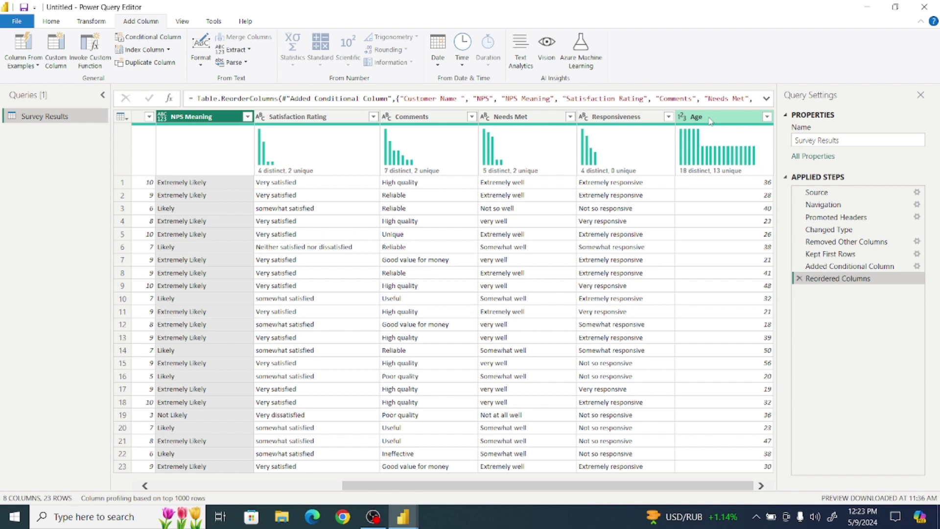
- Start a conditional column named Age Group that outputs 18-35 when Age is less than or equal to 35
left_click(147, 38)
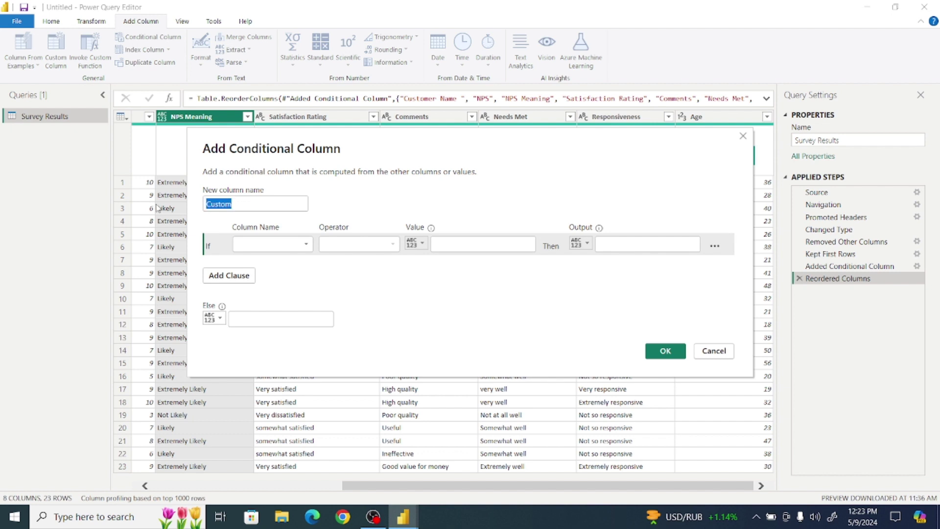
type("Age")
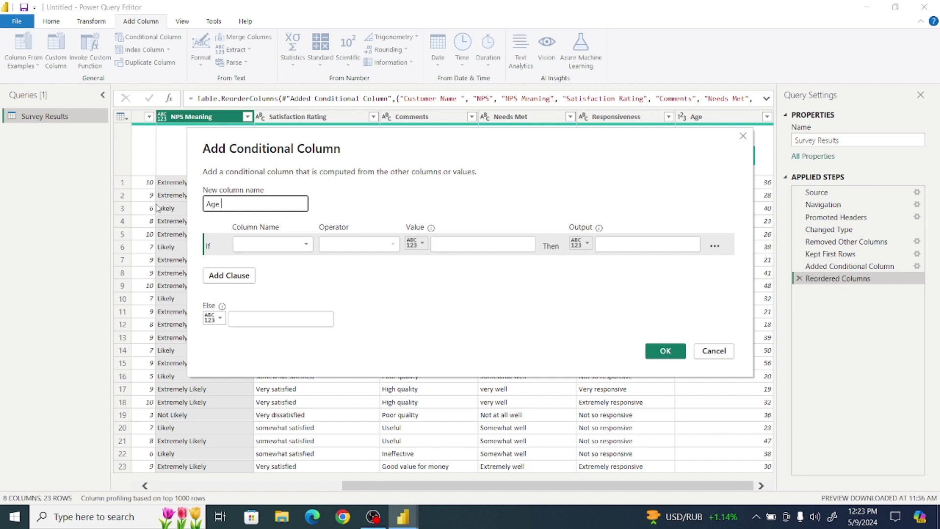
type(" Group")
left_click(266, 248)
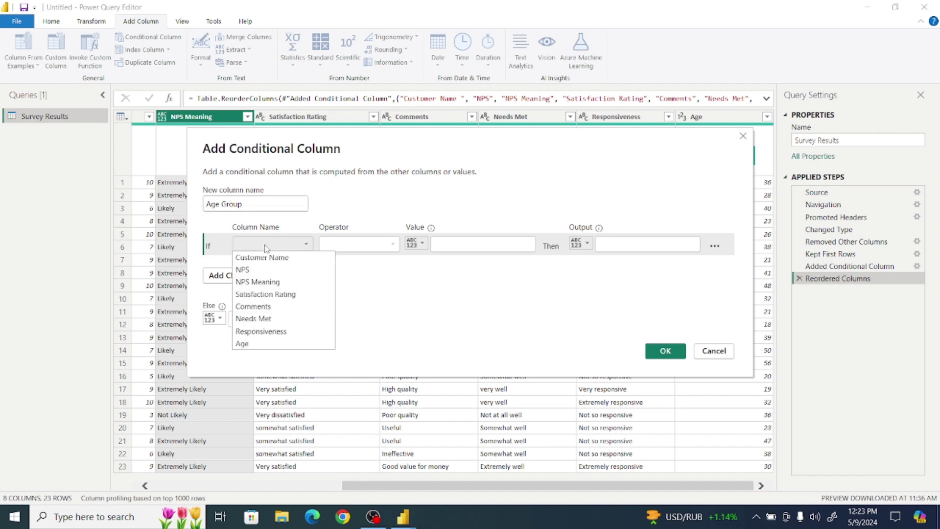
left_click(259, 344)
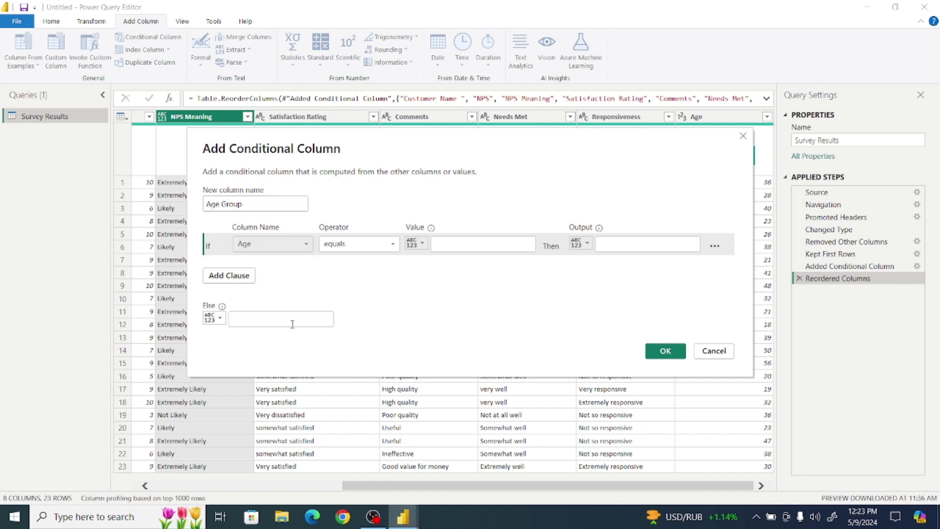
left_click(362, 244)
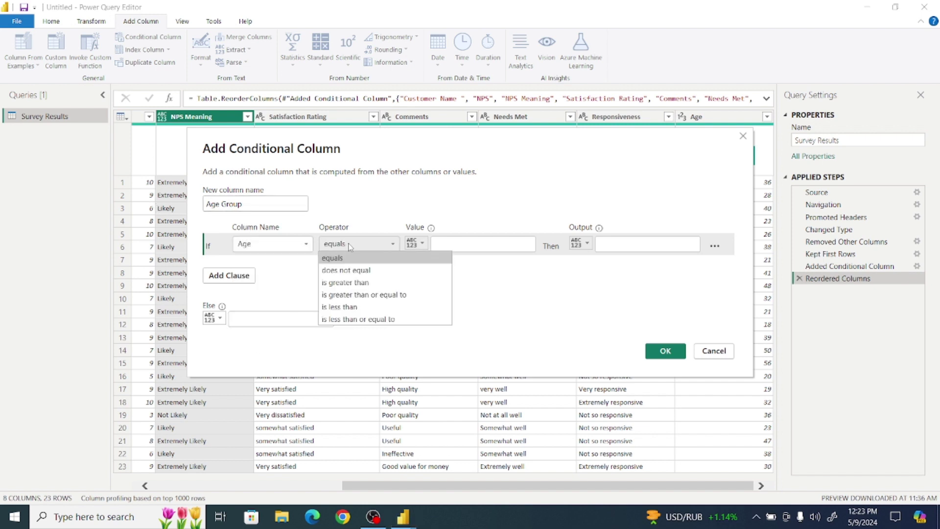
left_click(365, 319)
left_click(486, 245)
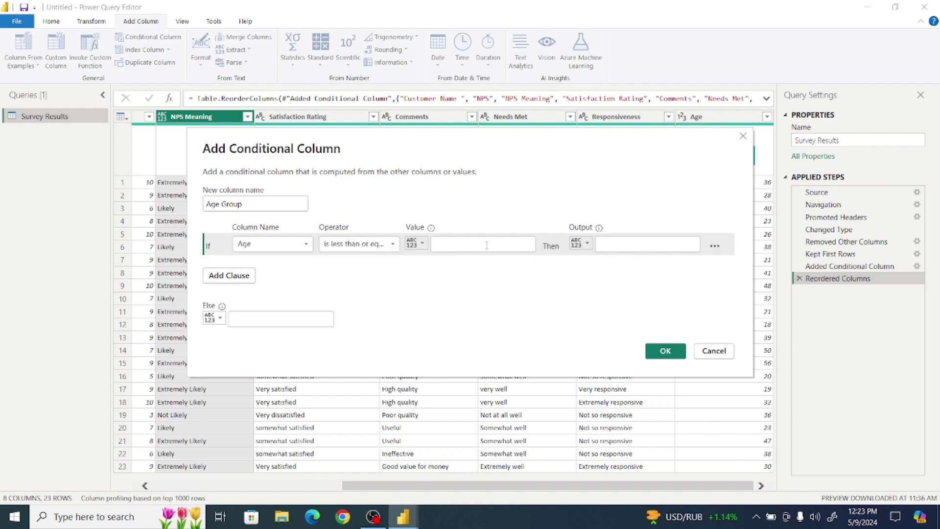
type("35")
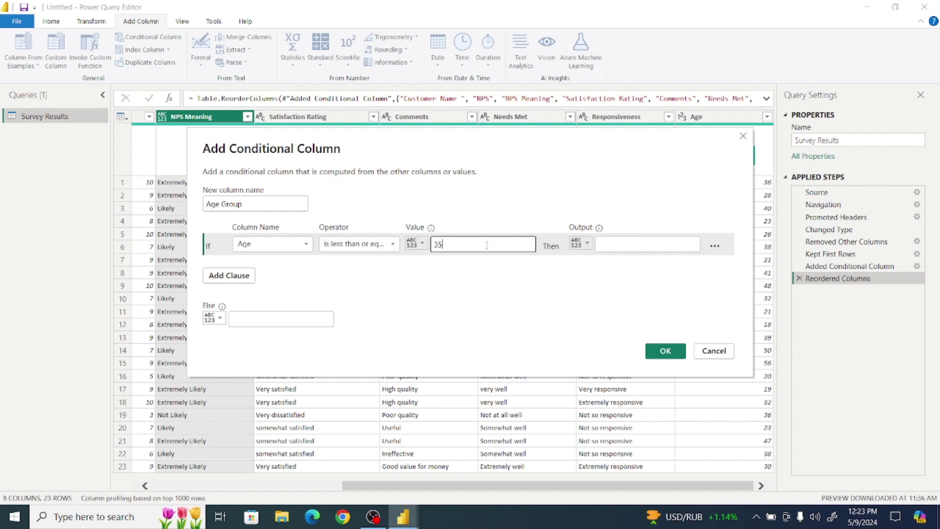
left_click(606, 247)
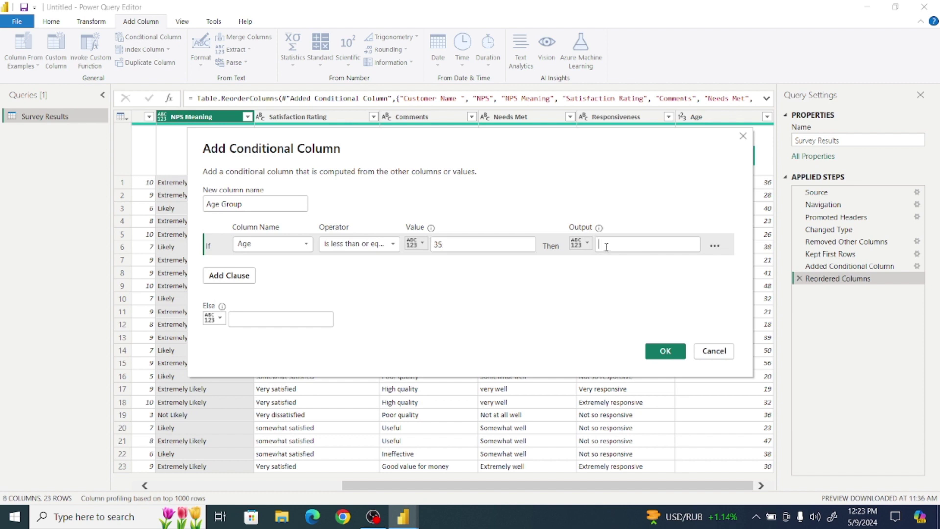
type("18-35")
- Add an else-if clause to Age Group that outputs 36-45 when Age is less than or equal to 45
left_click(235, 276)
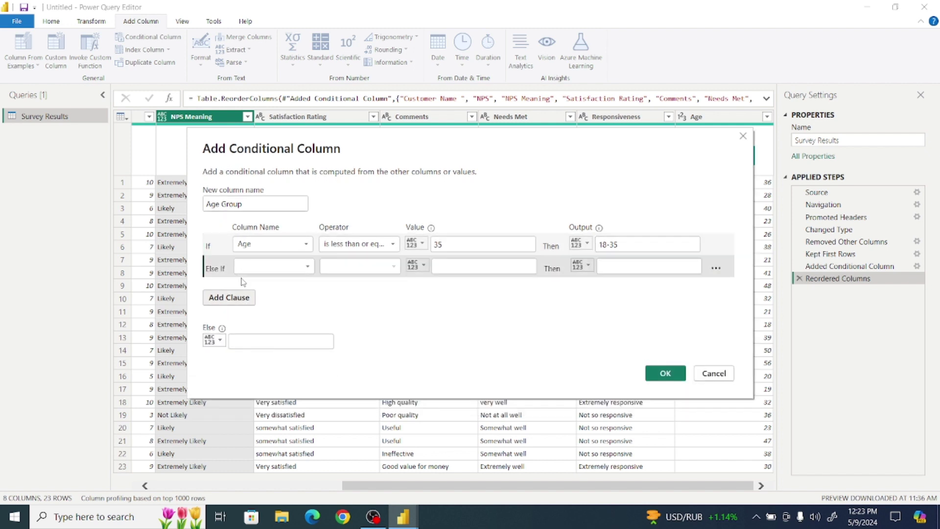
left_click(267, 272)
left_click(282, 368)
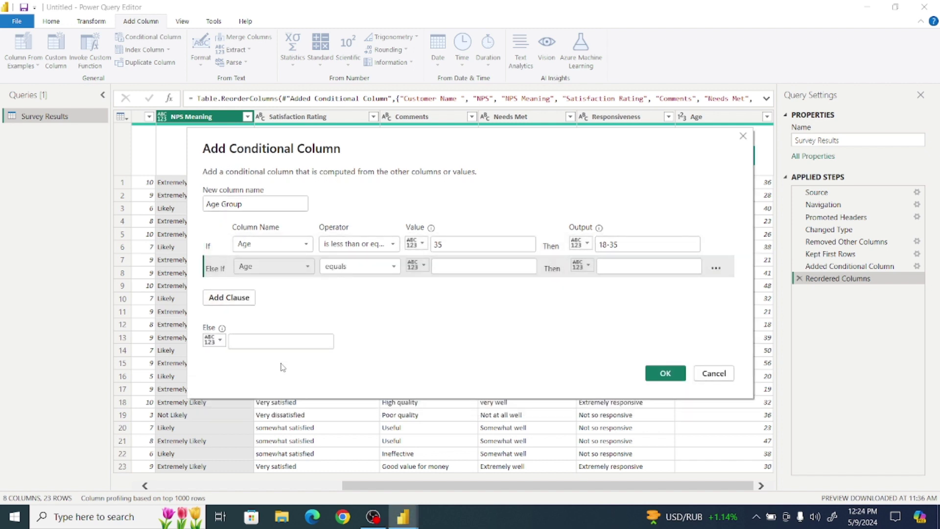
left_click(358, 268)
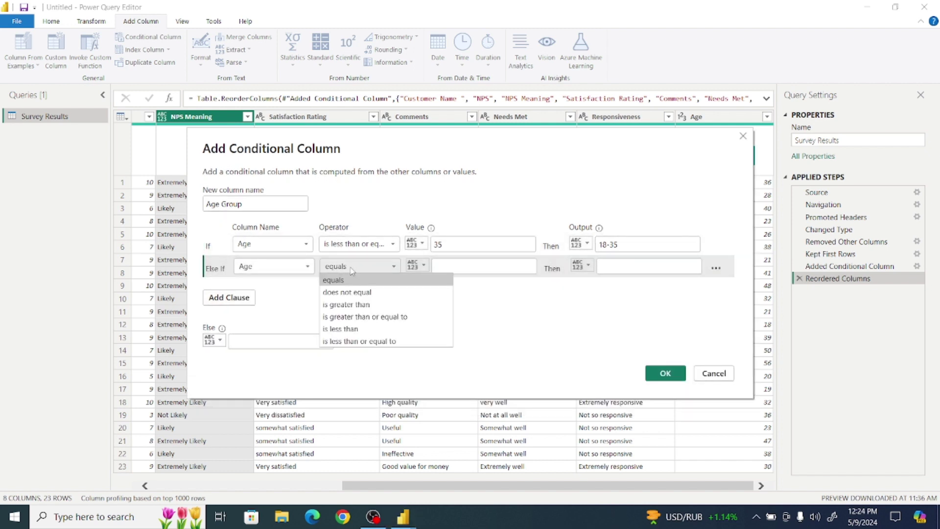
left_click(367, 342)
left_click(462, 268)
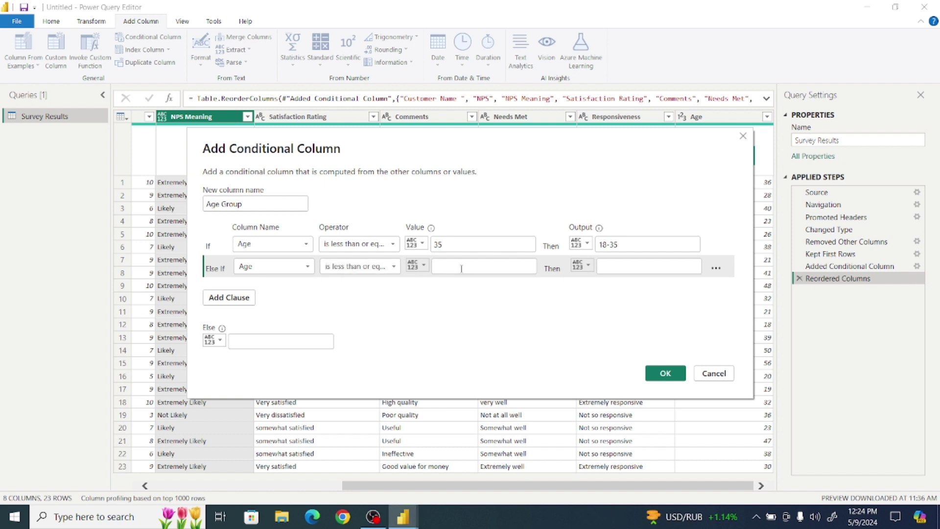
type("45")
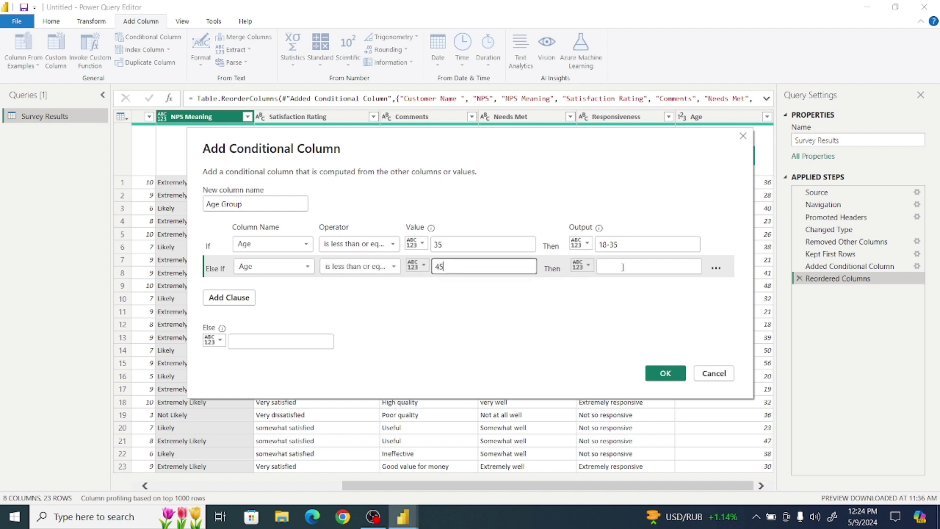
left_click(623, 266)
type("36")
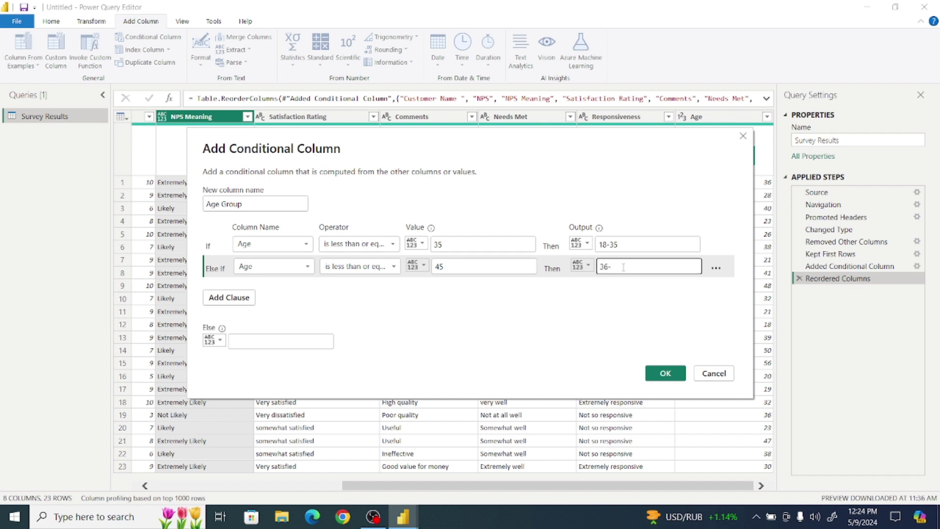
type("-45")
- Set the else output of Age Group to Above 46 and create the column
left_click(272, 345)
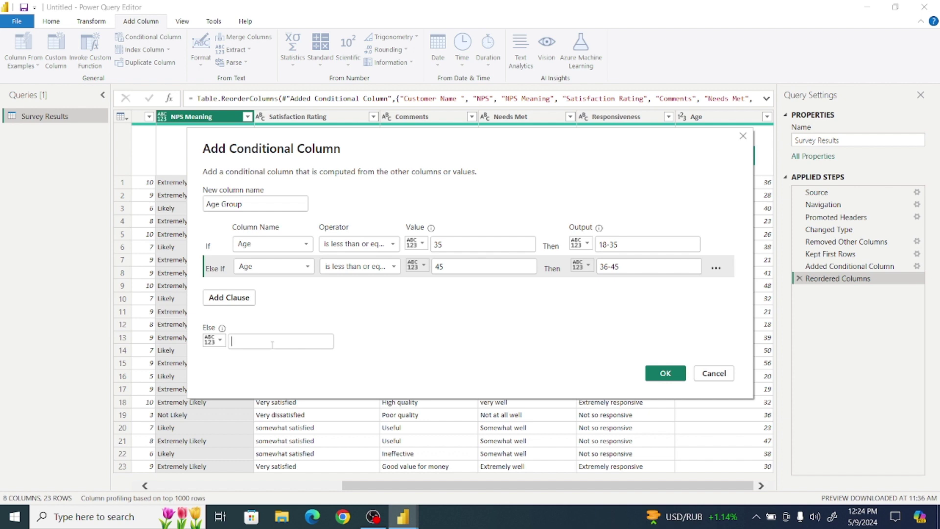
type("46 ")
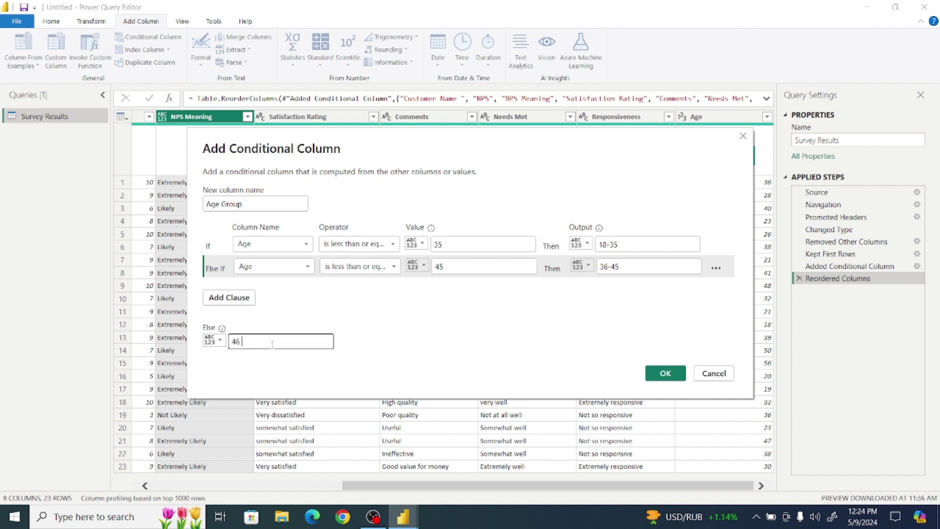
type("abo")
key("BackSpace")
key("BackSpace")
key("BackSpace")
key("BackSpace")
type("Above")
left_click(666, 374)
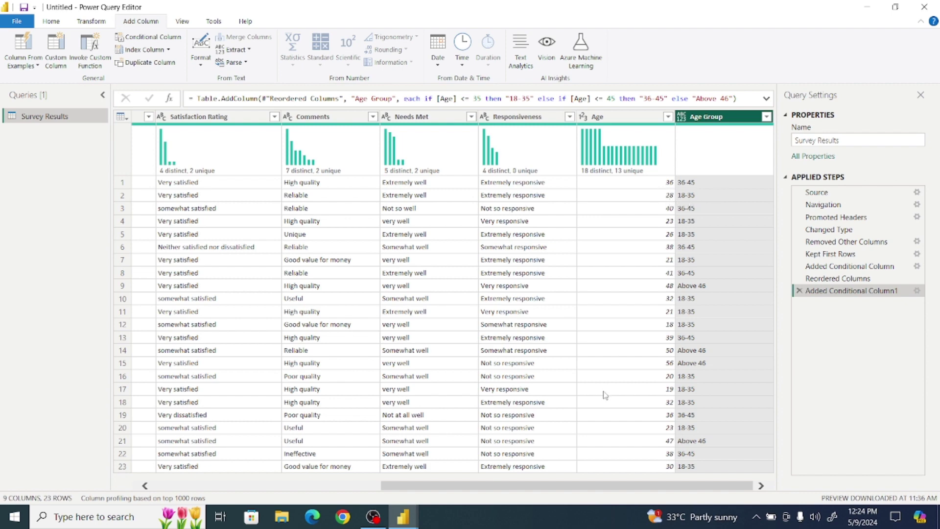
- Apply the query changes and close Power Query to return to the report view
left_click_drag(500, 489, 283, 481)
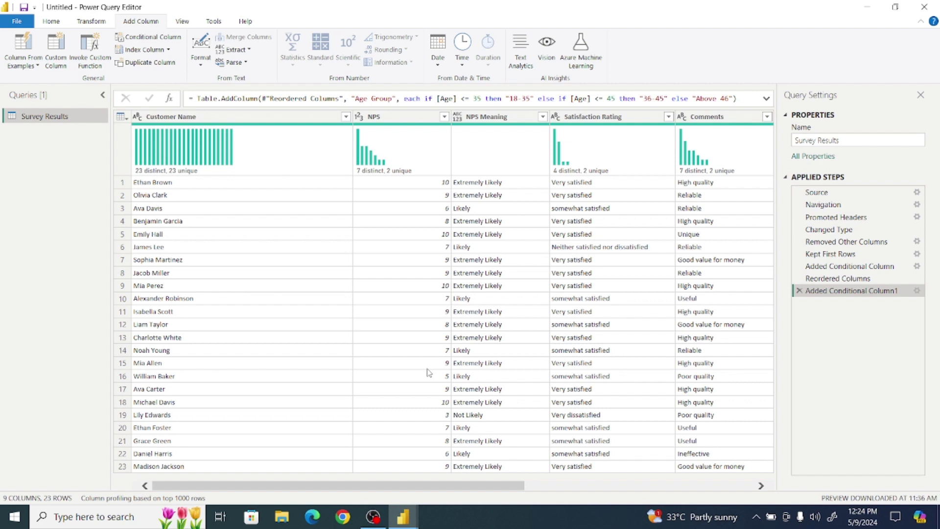
left_click(15, 23)
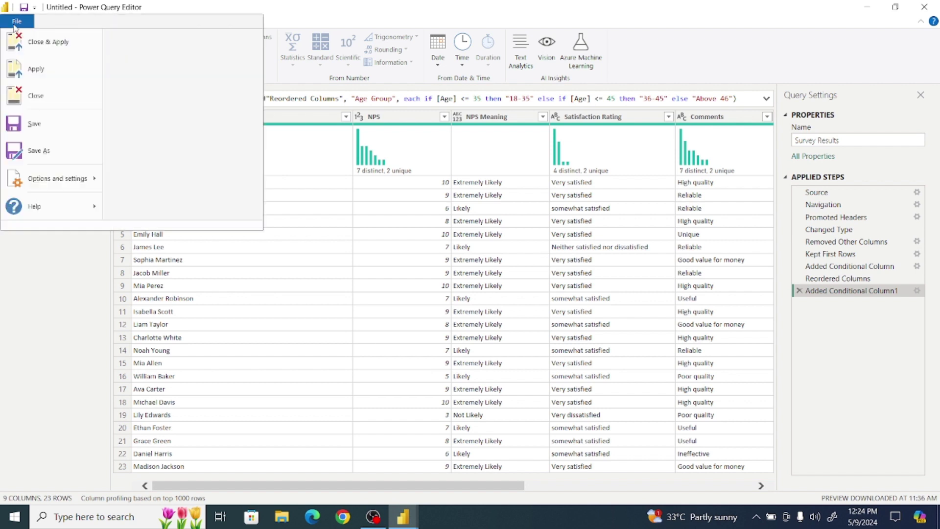
left_click(44, 46)
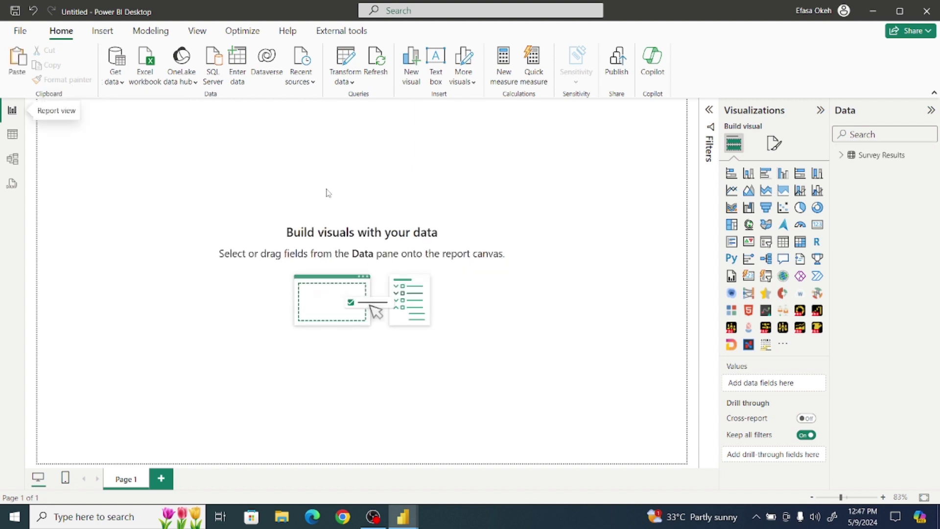
- Create an empty table named Calculations and load it into the model
left_click(242, 64)
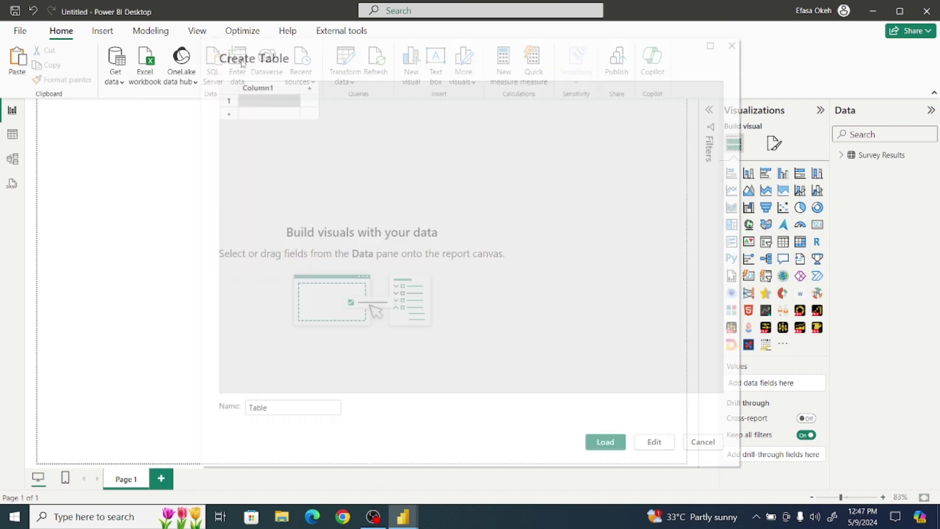
left_click_drag(322, 403, 226, 410)
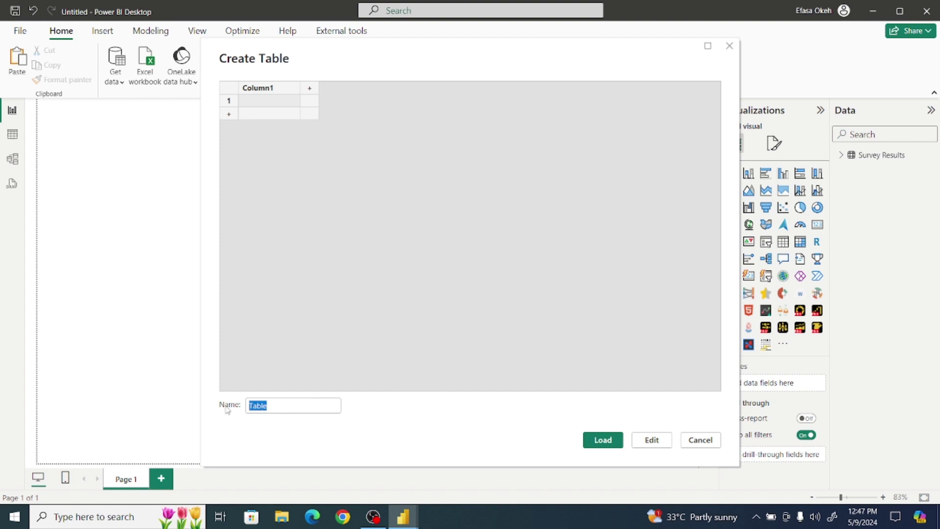
type("culations")
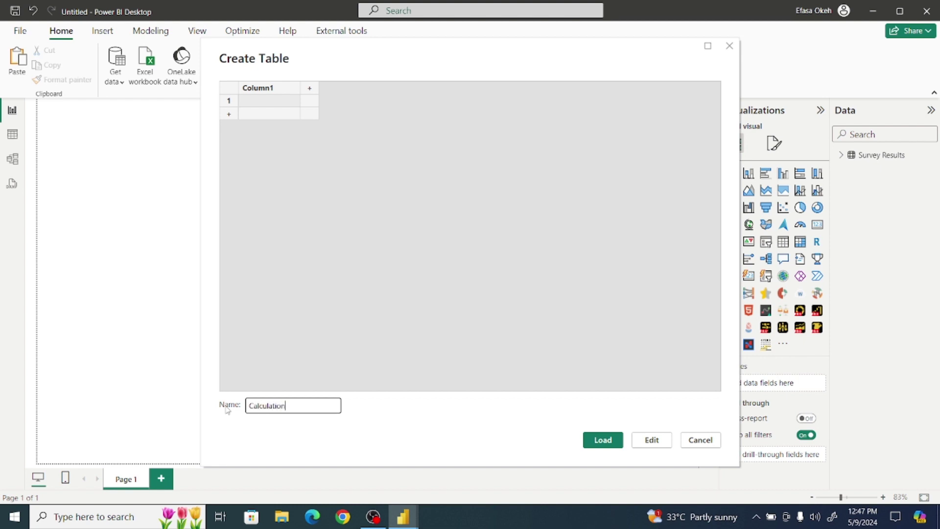
left_click(600, 451)
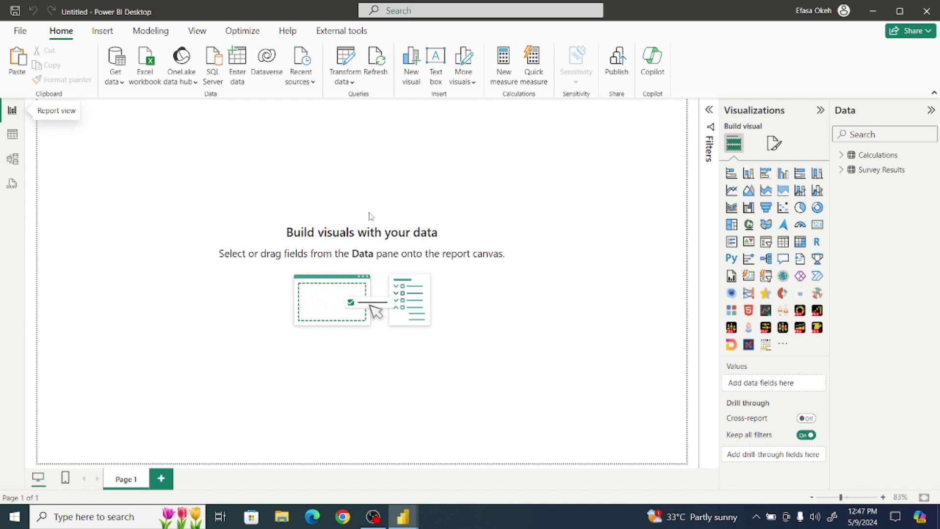
- Examine the Survey Results rows and columns in the table view and return to the report view
left_click(12, 136)
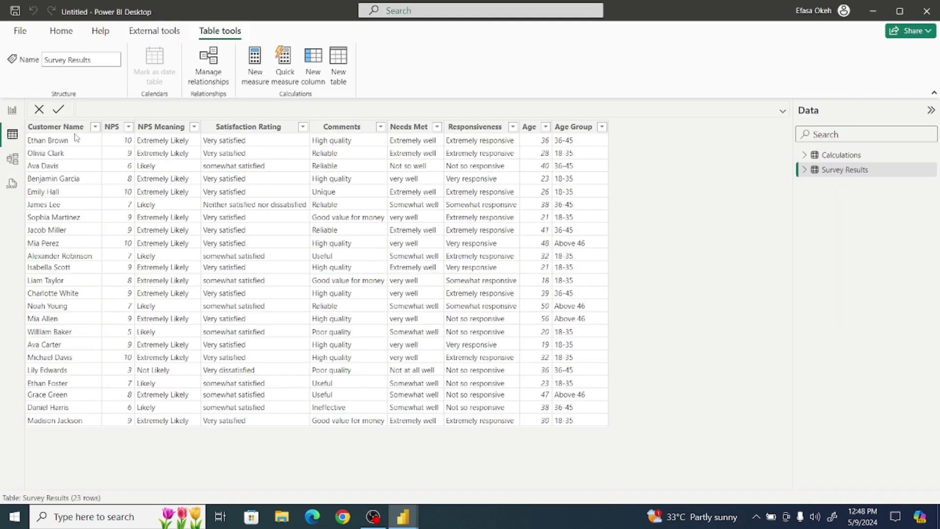
left_click(149, 129)
left_click(12, 111)
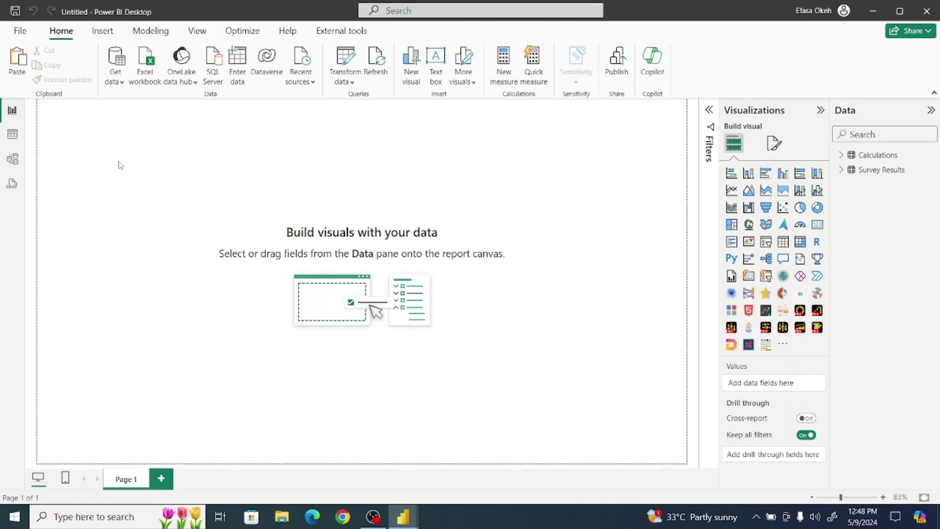
- Create a measure in the Calculations table: _Total Customes = DISTINCTCOUNT('Survey Results'[Customer Name ])
left_click(880, 158)
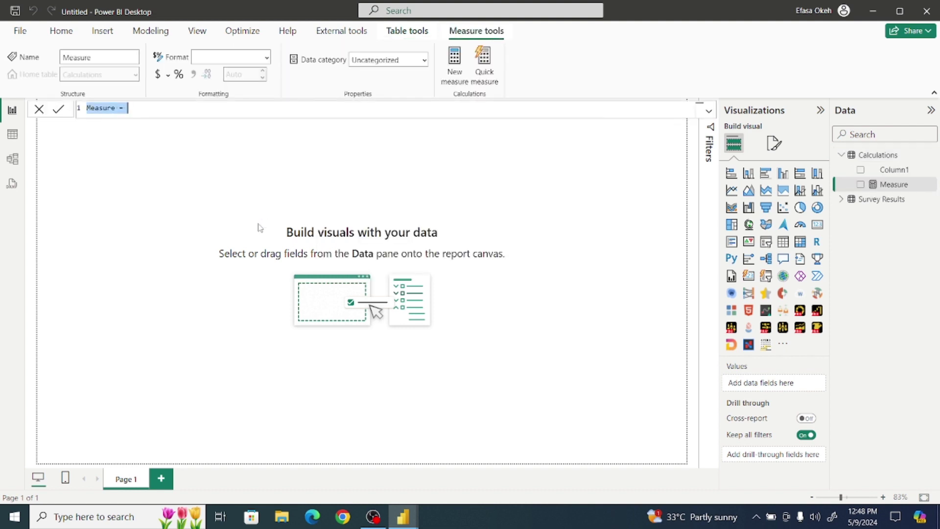
type("_Total")
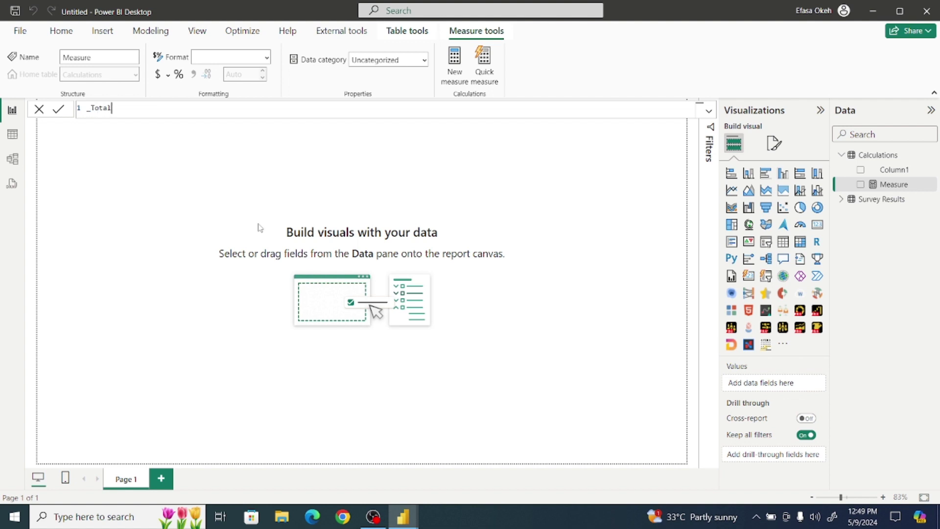
type("Customes = dis")
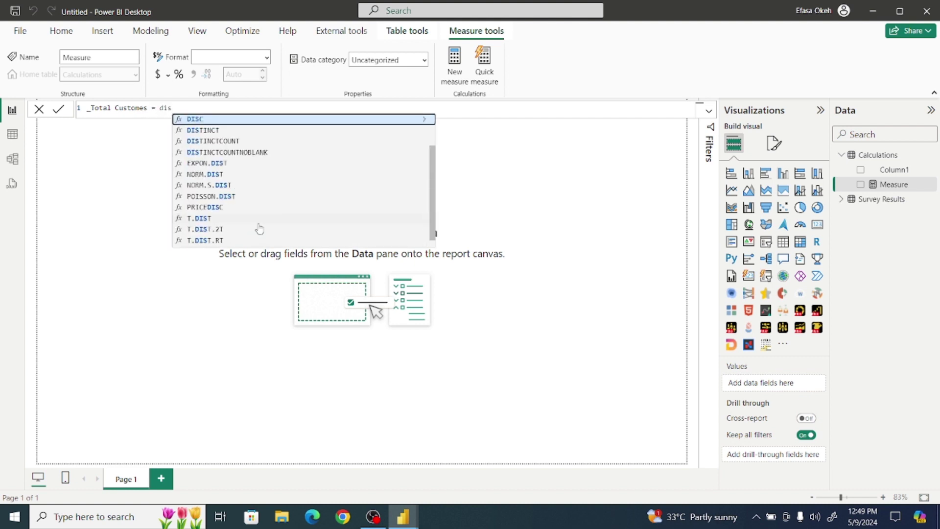
left_click(217, 142)
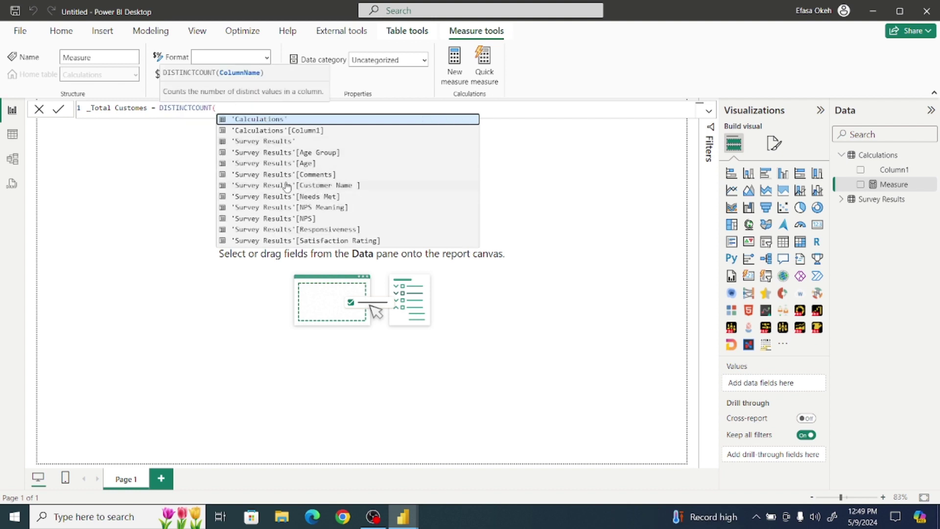
left_click(316, 186)
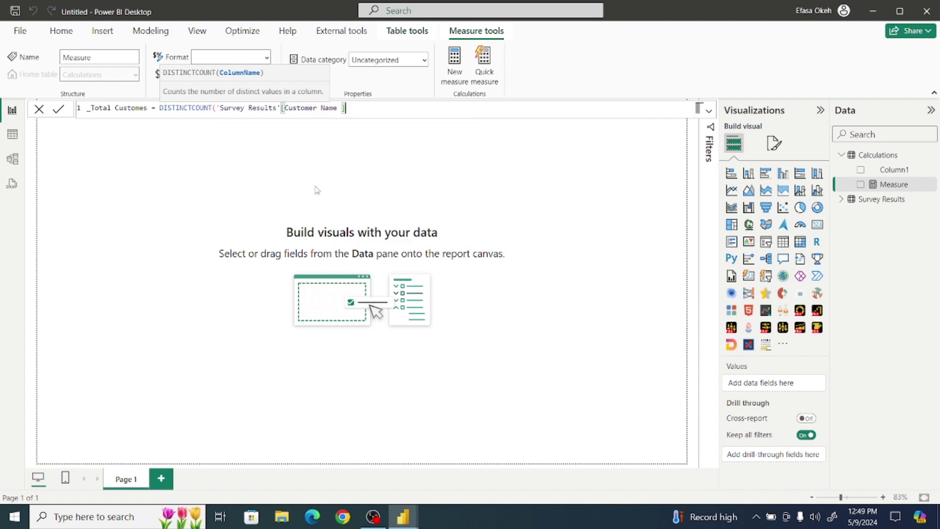
type(")")
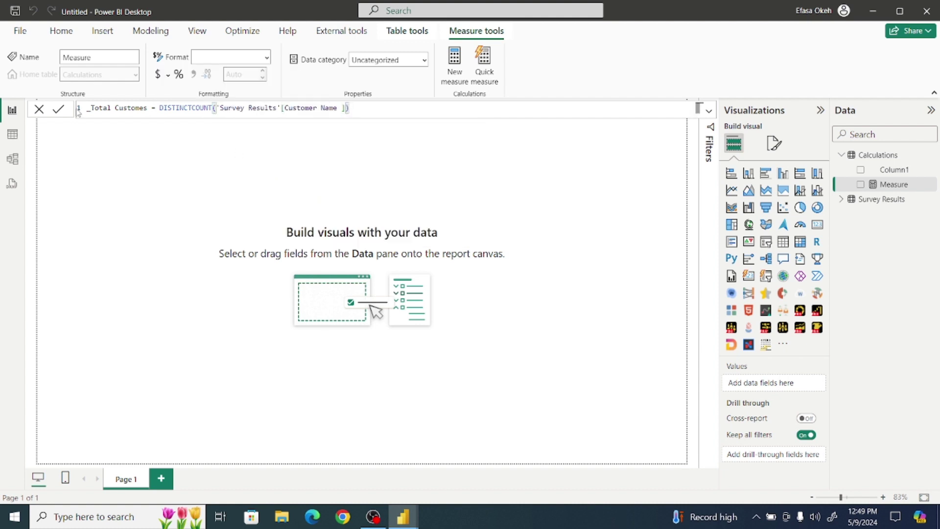
left_click(60, 109)
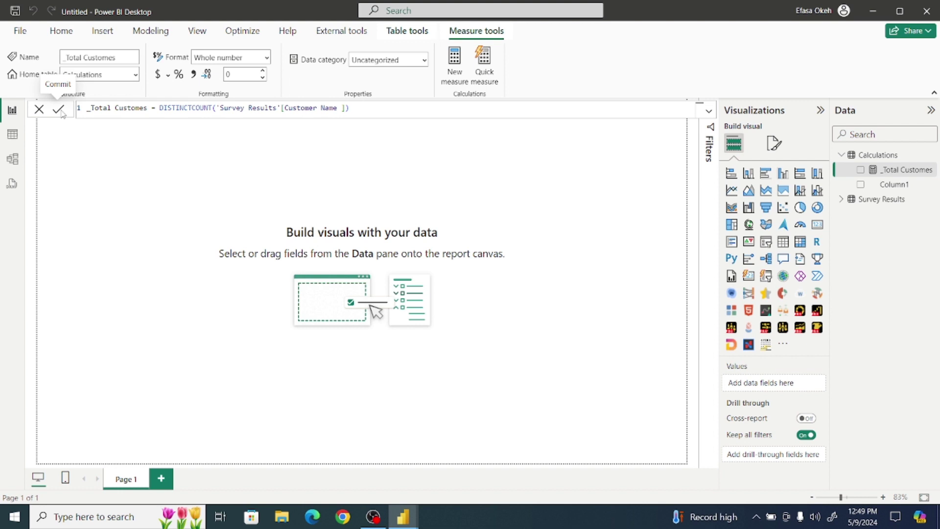
left_click(65, 169)
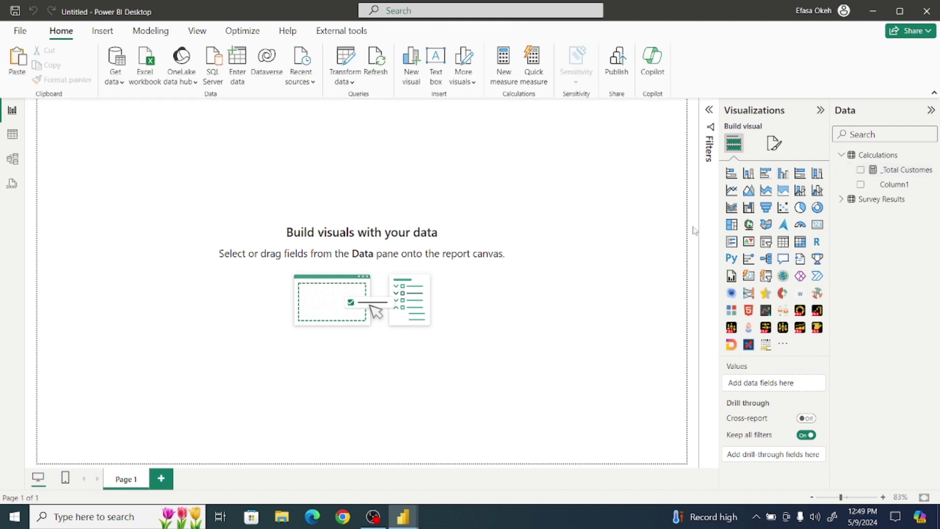
- Add a stacked bar chart of _Total Customes by Age Group and size it compactly near the page's upper-left corner
left_click(732, 174)
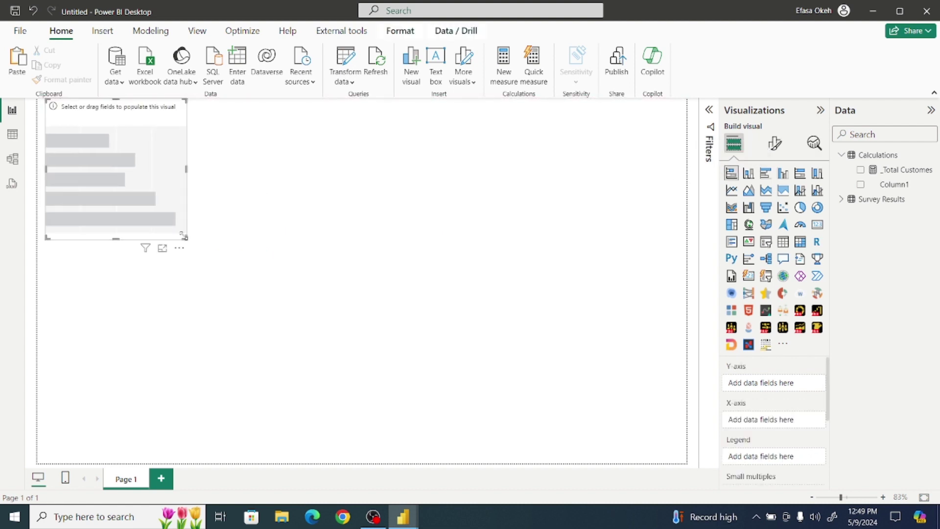
left_click_drag(188, 241, 144, 188)
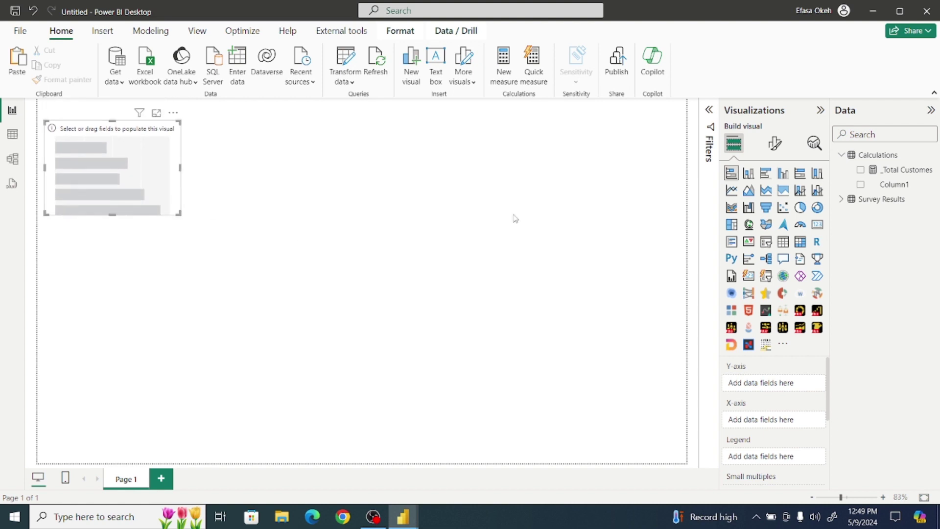
left_click(861, 171)
left_click(842, 199)
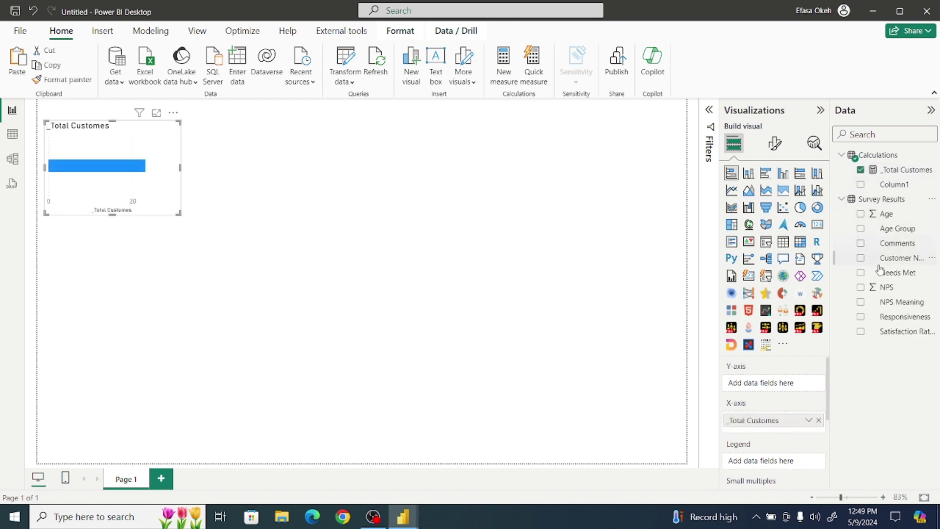
left_click(861, 229)
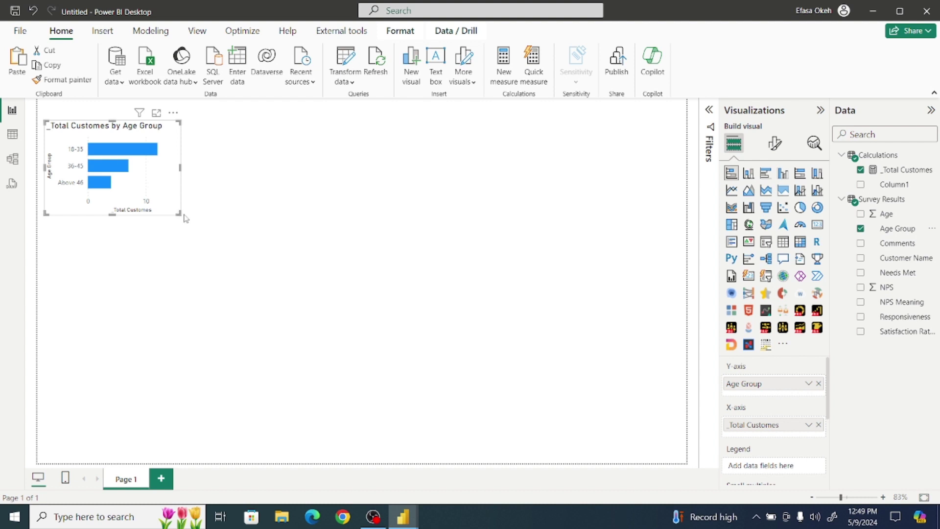
left_click_drag(184, 216, 199, 220)
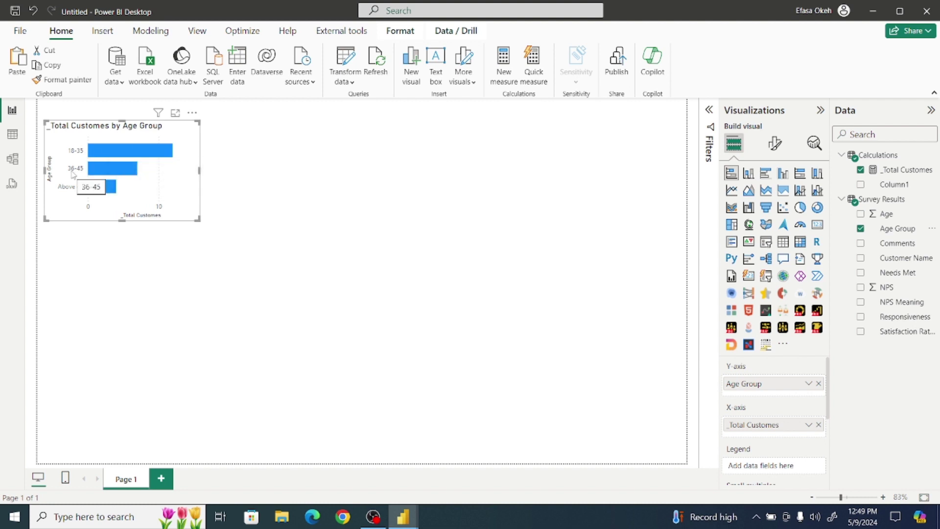
- Turn on data labels for the Age Group bar chart
left_click(776, 145)
left_click(815, 428)
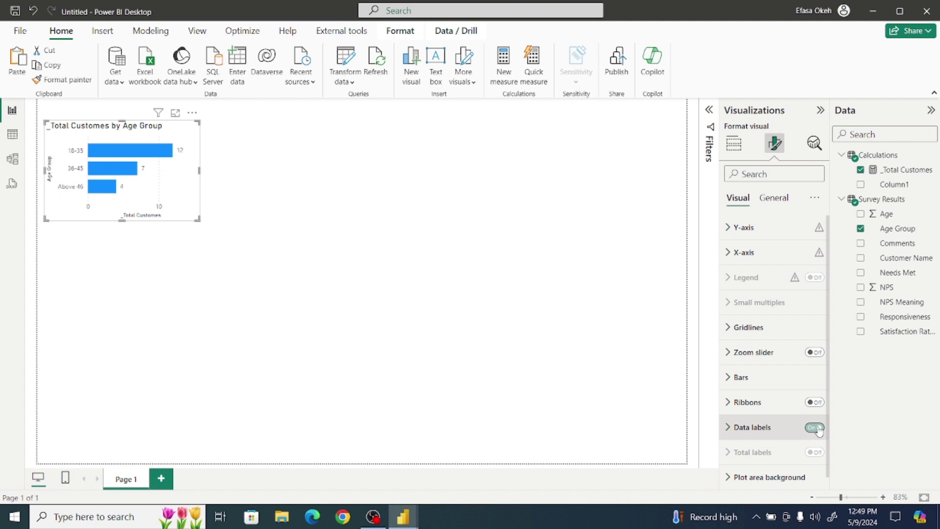
left_click(178, 278)
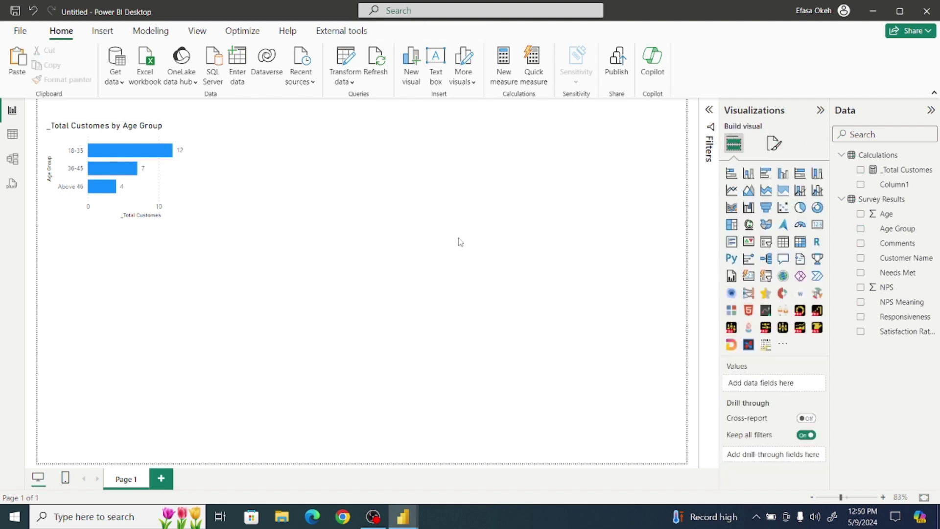
- Add a stacked bar chart of _Total Customes by NPS Meaning below the Age Group chart and enlarge it slightly
left_click(731, 174)
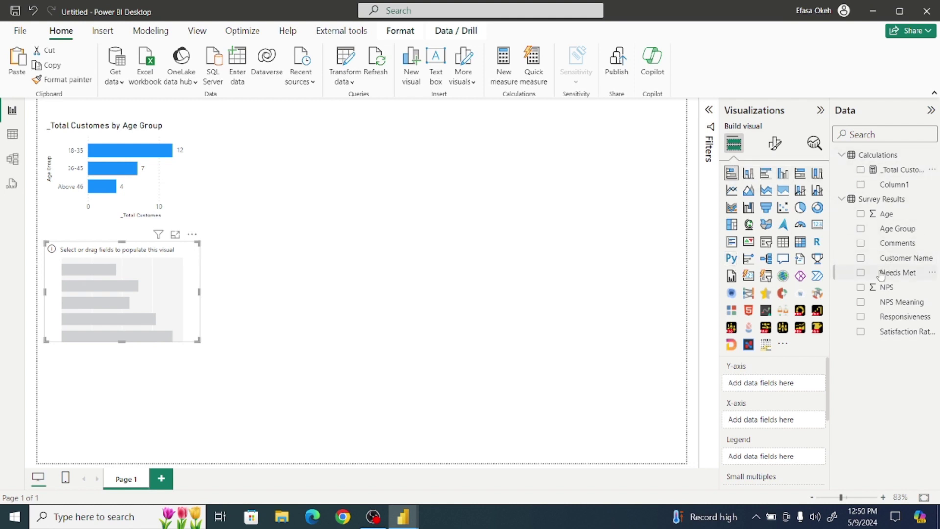
left_click(861, 302)
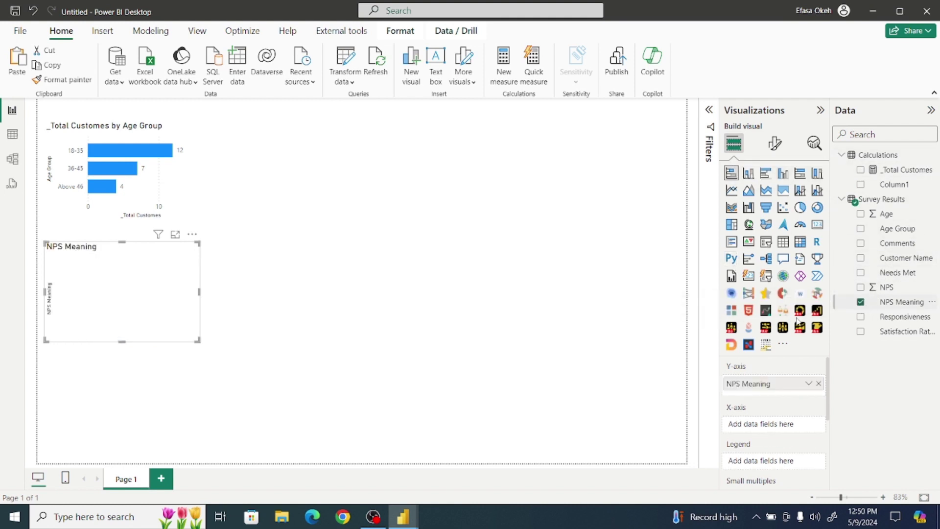
left_click(861, 170)
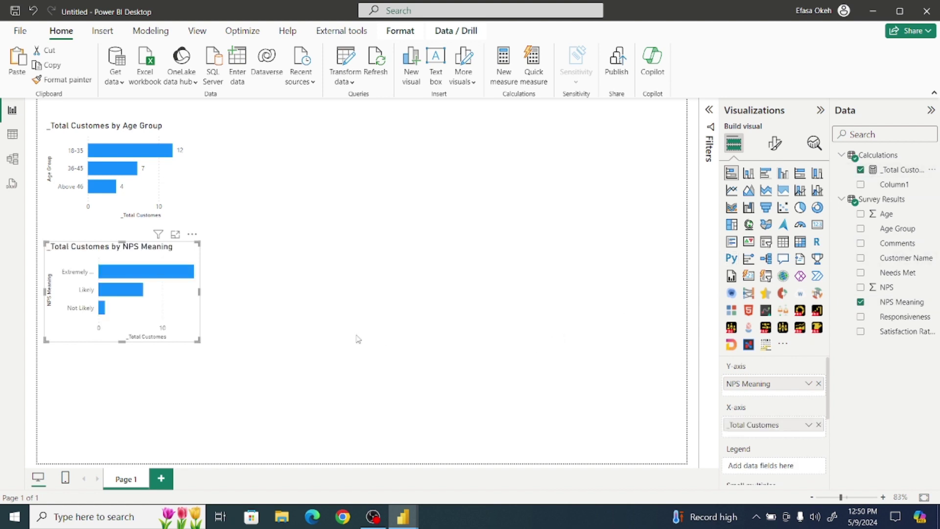
left_click_drag(204, 346, 210, 347)
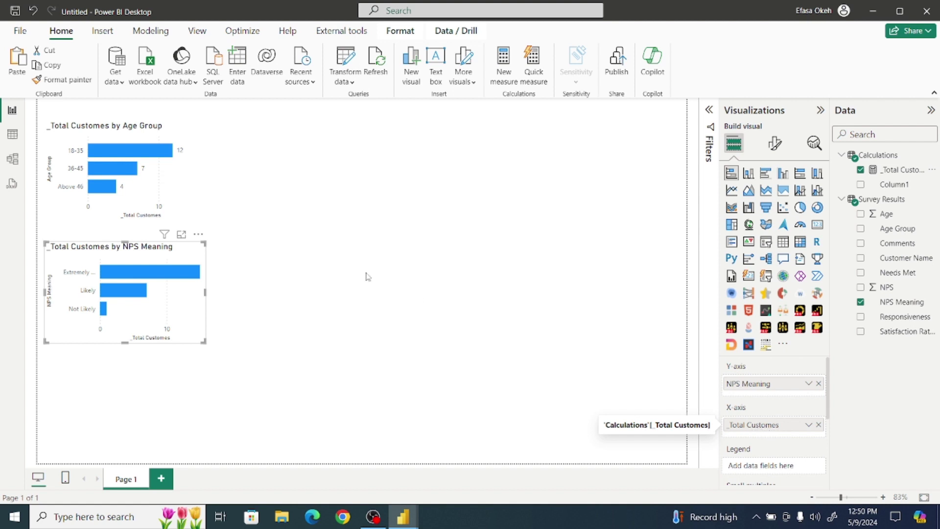
- Turn on data labels for the NPS Meaning bar chart
left_click(195, 185)
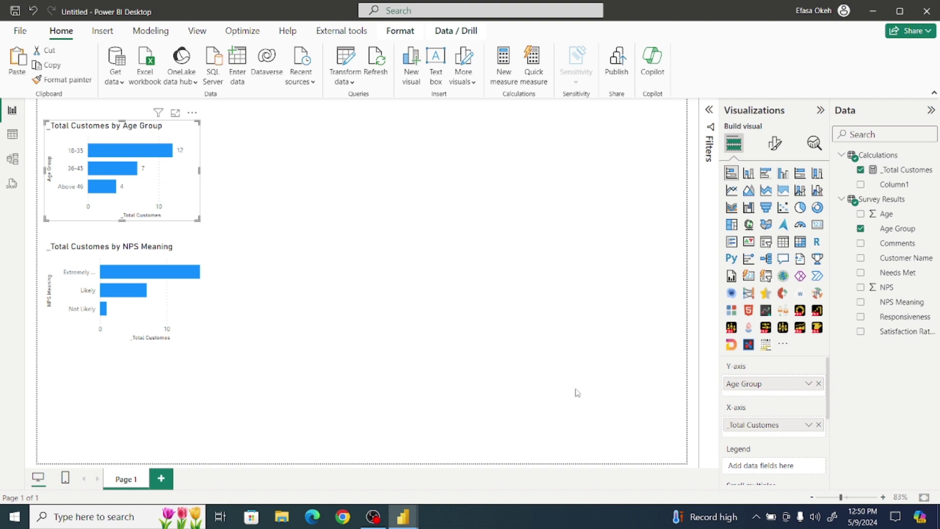
left_click(166, 329)
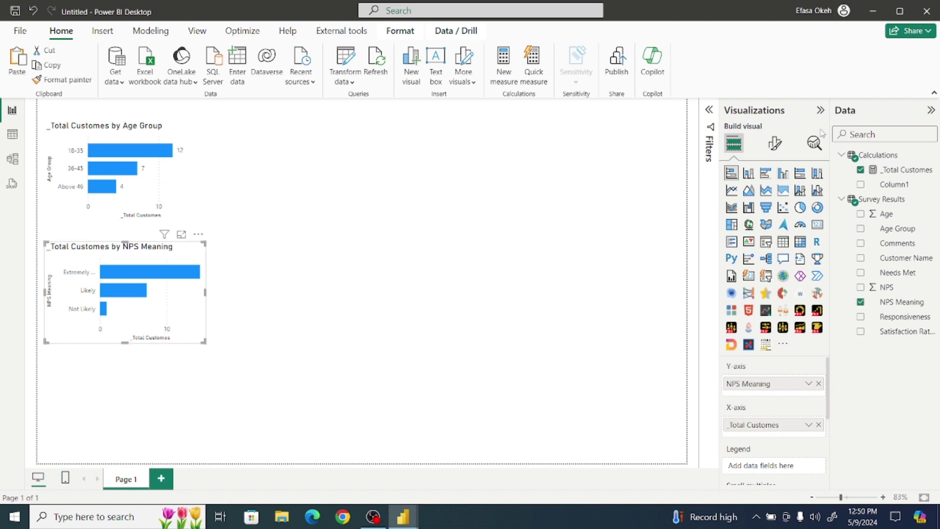
left_click(774, 146)
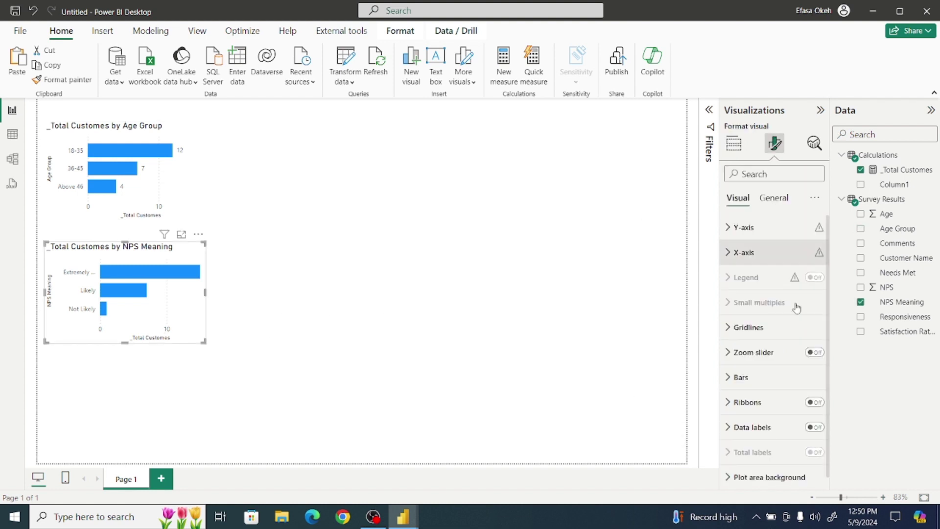
left_click(815, 427)
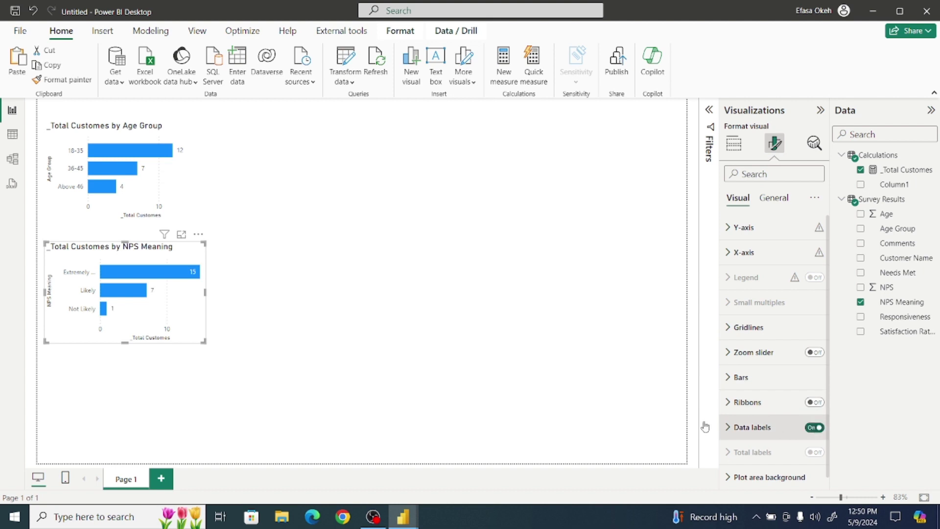
left_click(269, 331)
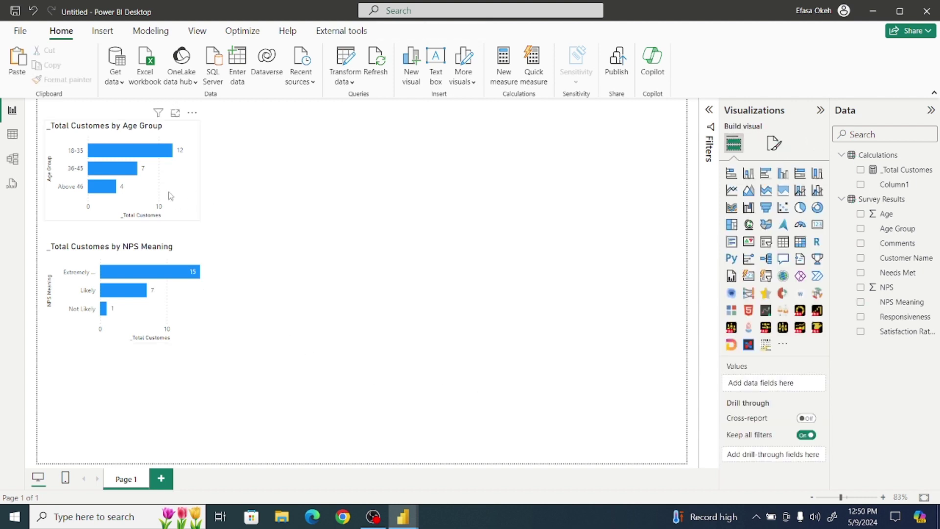
- Duplicate the Age Group bar chart beside the original, convert the copy to a donut chart and enlarge it slightly
left_click(188, 205)
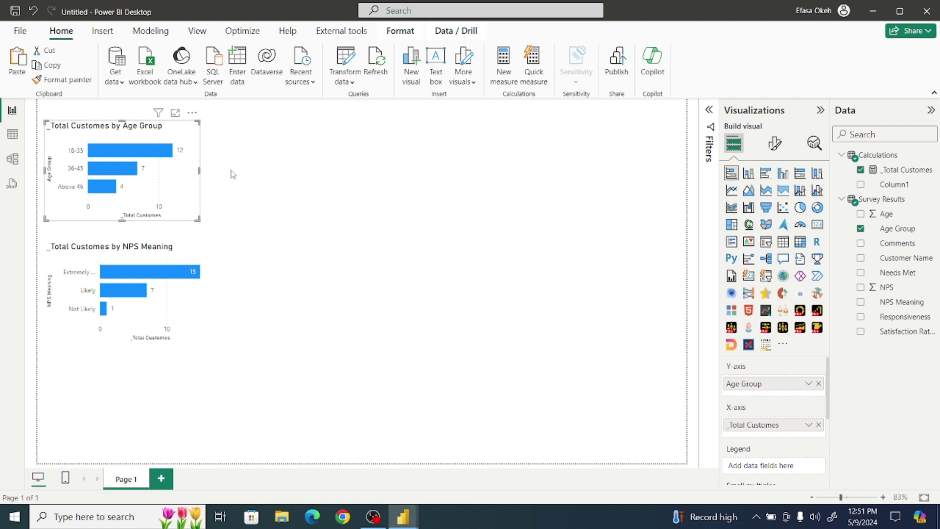
left_click(51, 66)
left_click(17, 62)
left_click_drag(162, 177, 344, 186)
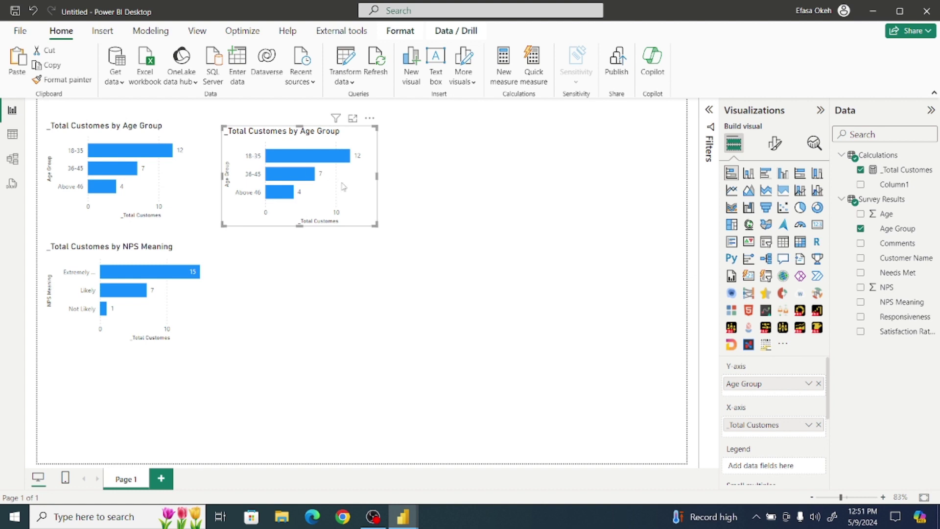
left_click(817, 208)
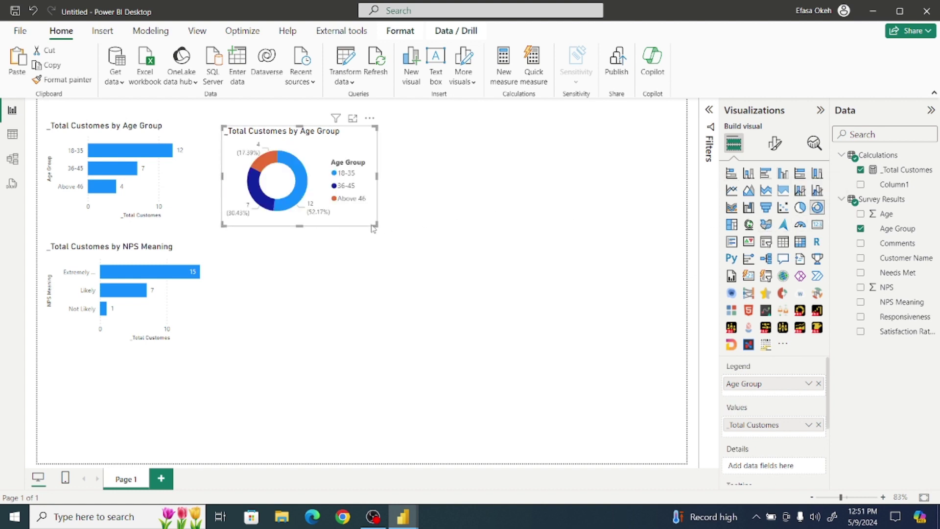
left_click_drag(375, 224, 386, 235)
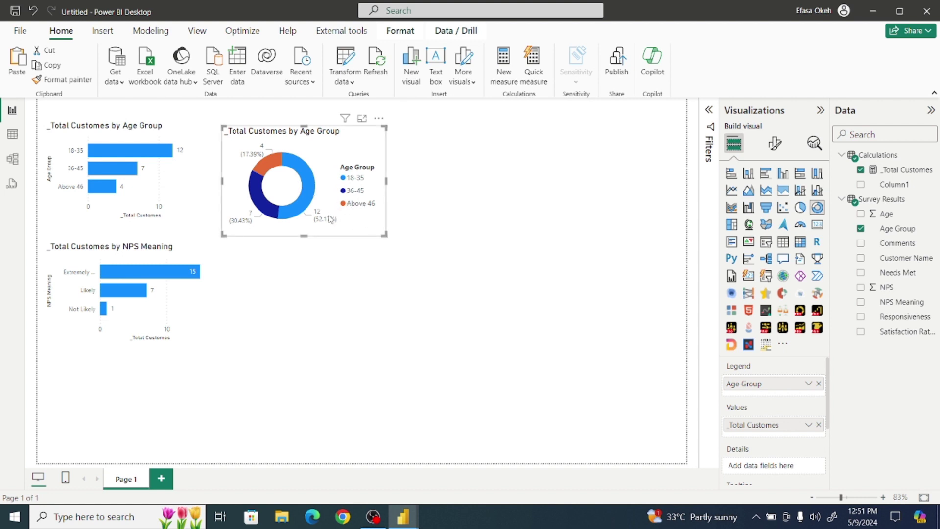
mouse_move(323, 225)
mouse_move(234, 228)
mouse_move(273, 162)
- Duplicate the NPS Meaning bar chart beside the original, convert the copy to a donut chart and enlarge it until the legend labels fit
left_click(204, 286)
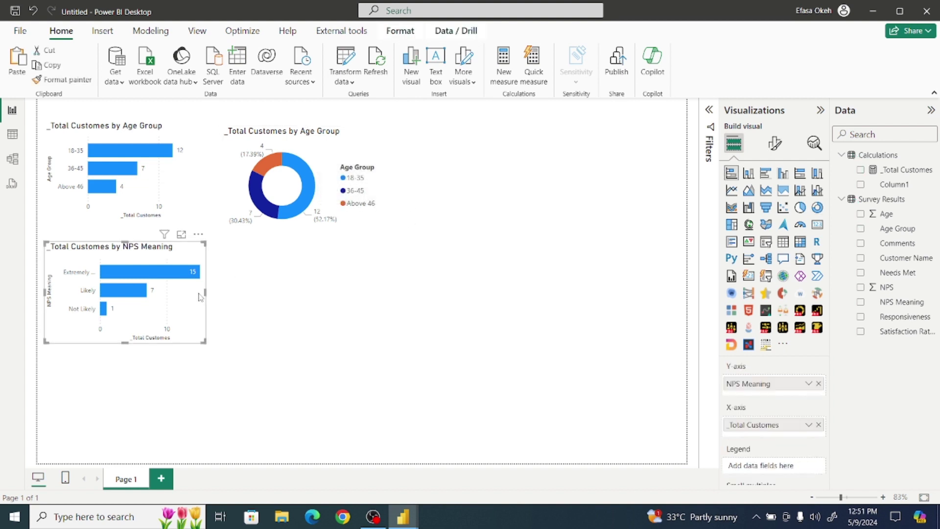
left_click(50, 67)
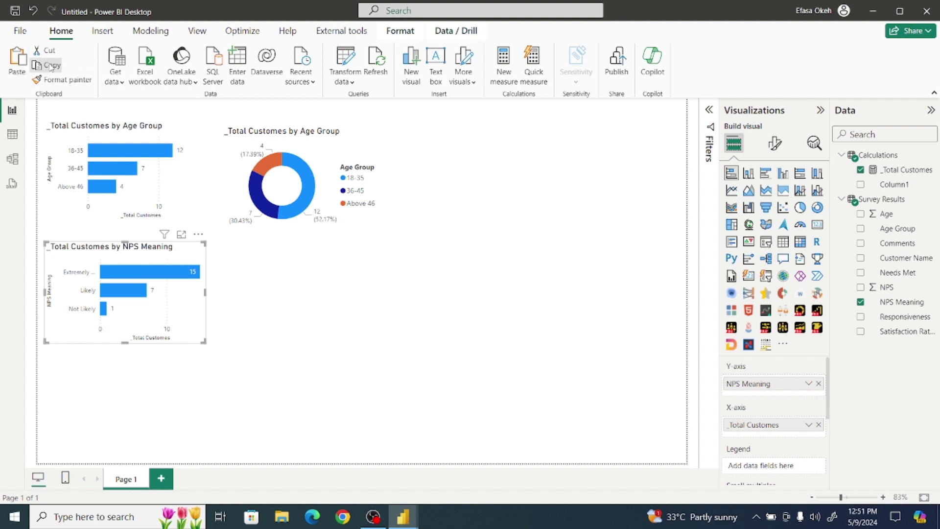
left_click(19, 67)
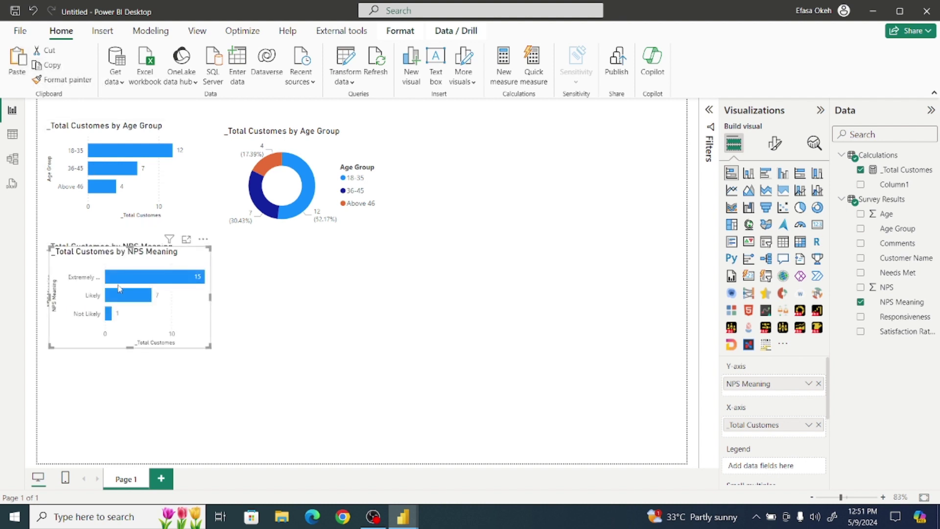
left_click_drag(214, 306, 286, 284)
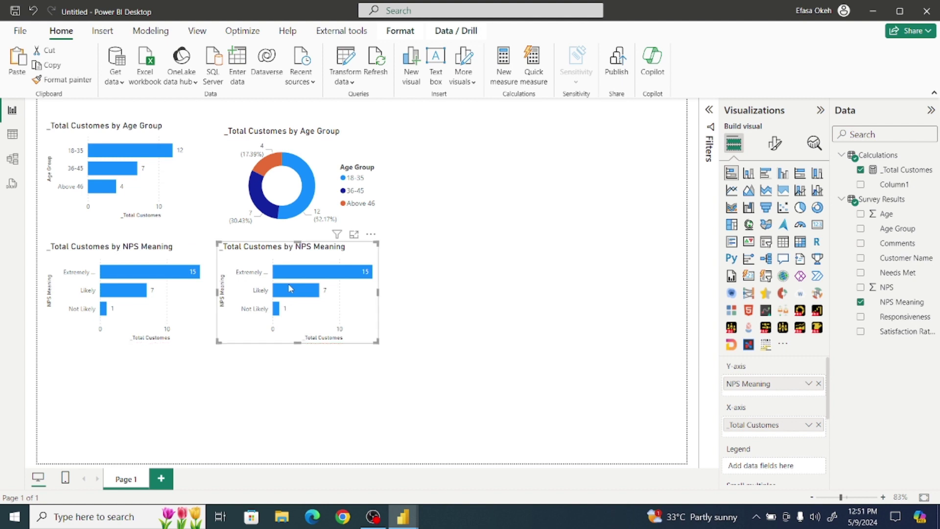
left_click(818, 207)
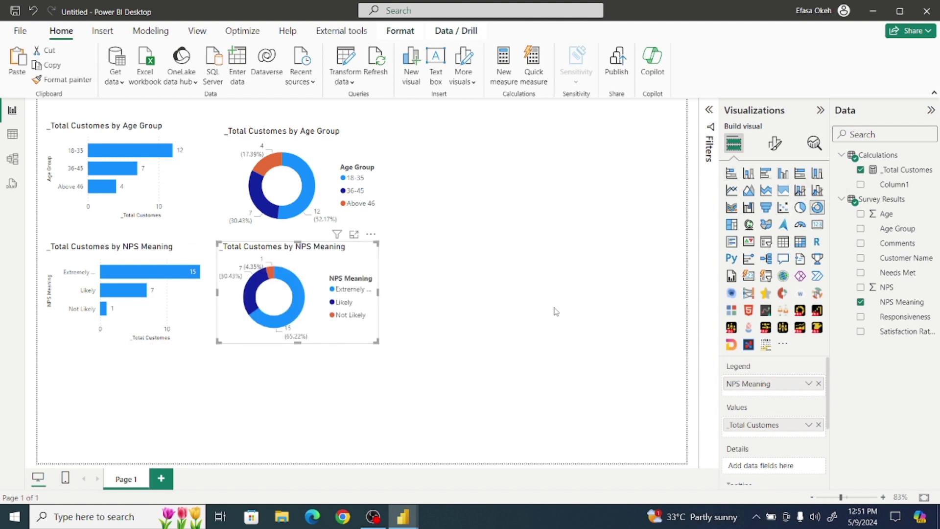
left_click_drag(377, 342, 417, 353)
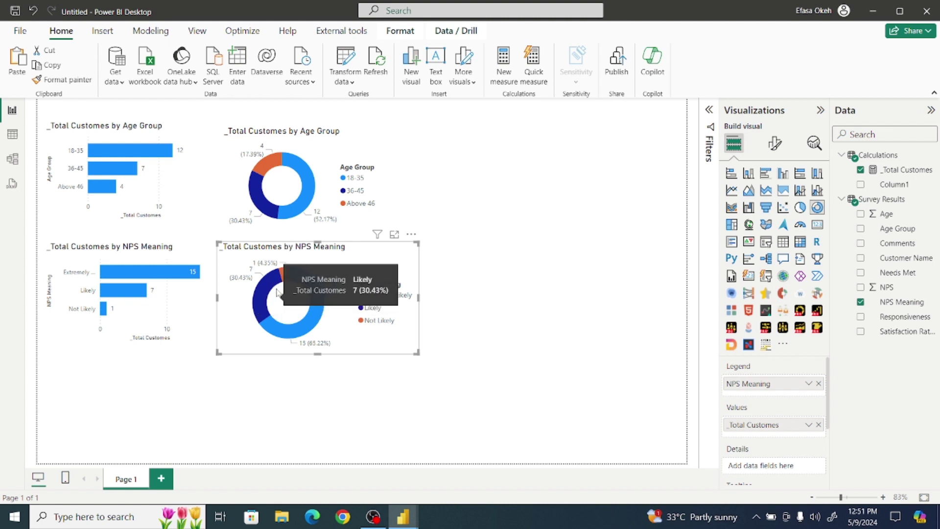
mouse_move(286, 274)
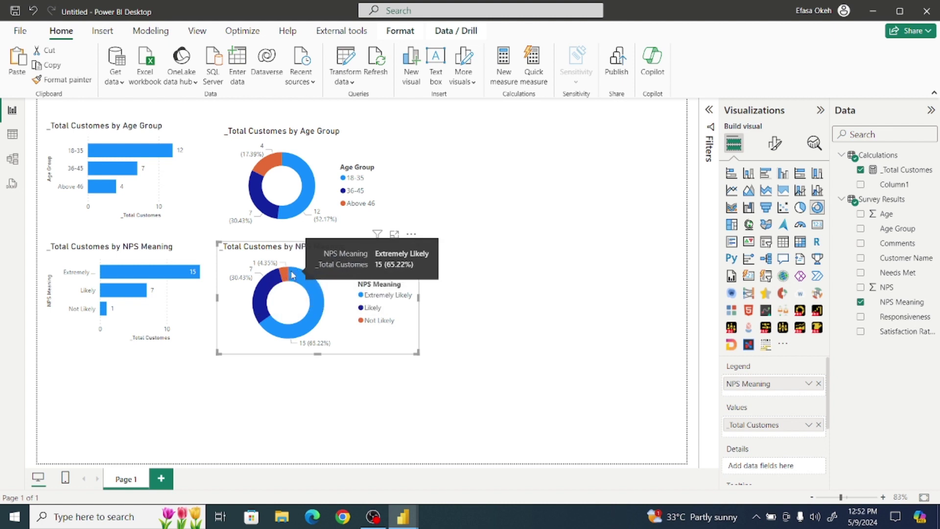
left_click(448, 344)
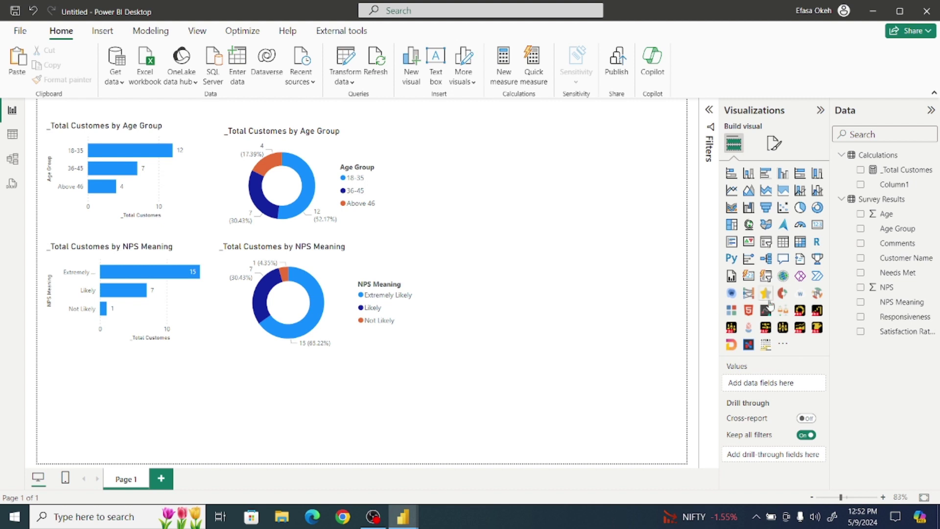
- Create a new measure named _Total Customers% in the Calculations table, leaving a new line for its formula
left_click(886, 156)
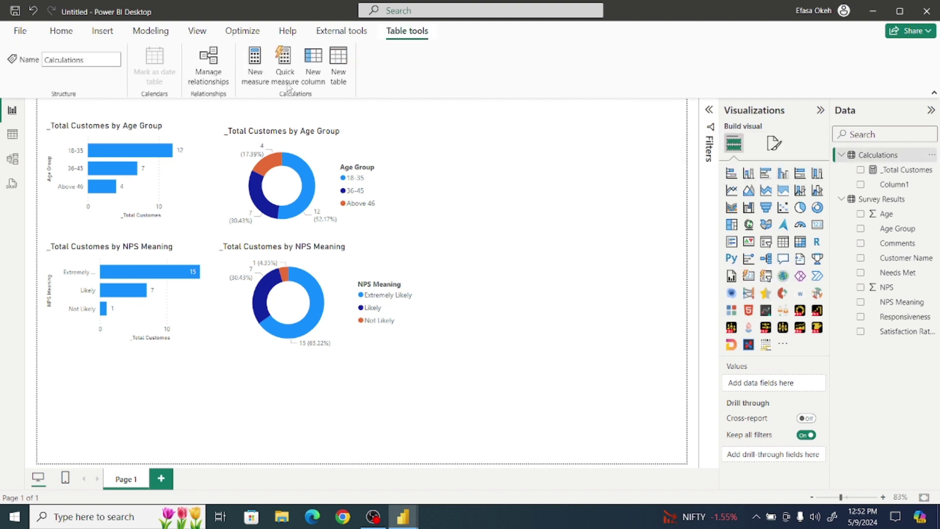
left_click(254, 60)
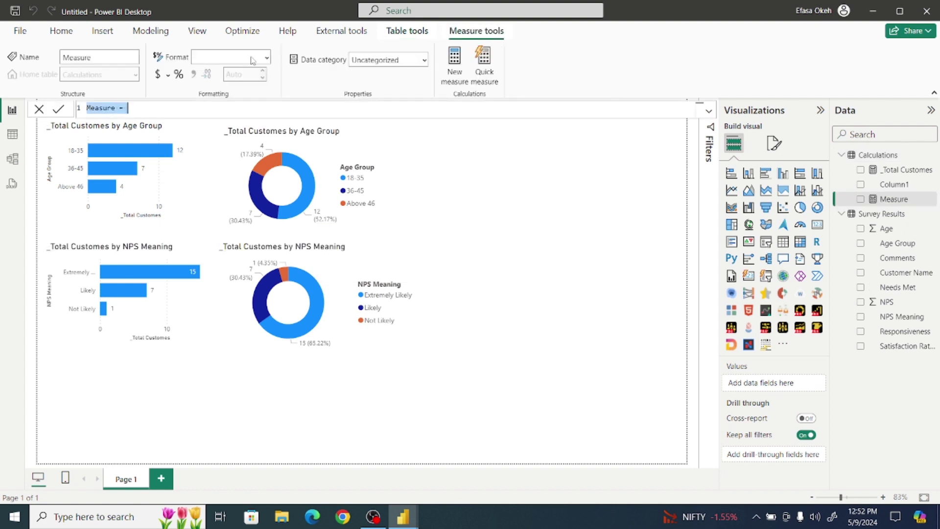
type("_")
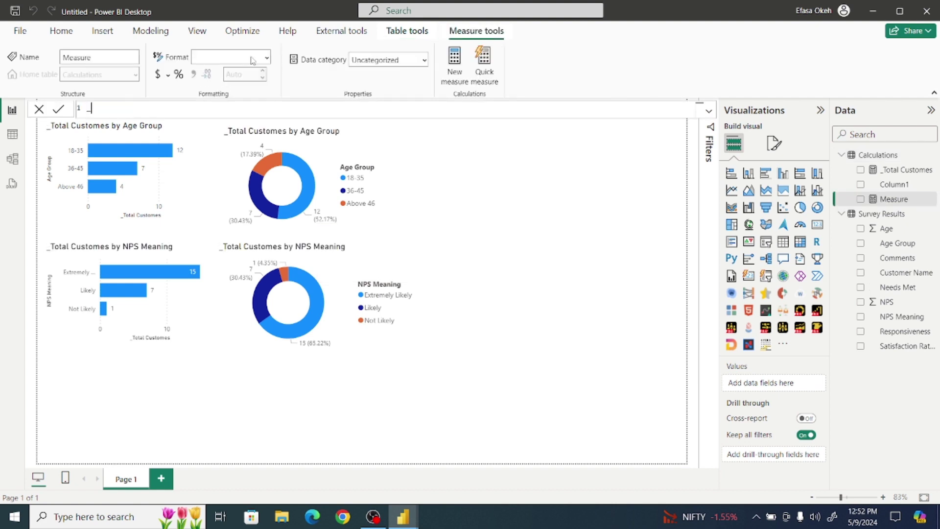
type("Total Customers% =")
key("shift+Return")
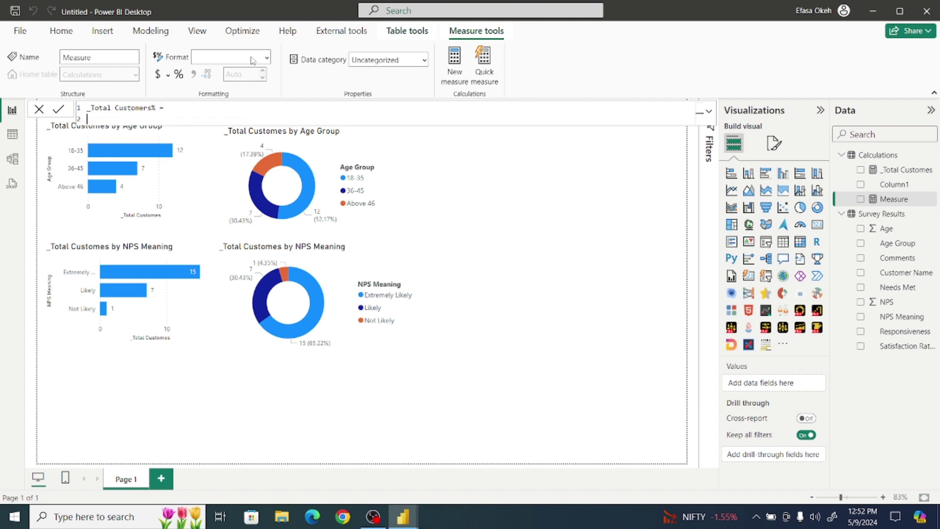
- Begin the measure formula with an indented DIVIDE function using [_Total Customes] as the numerator
type("Divi")
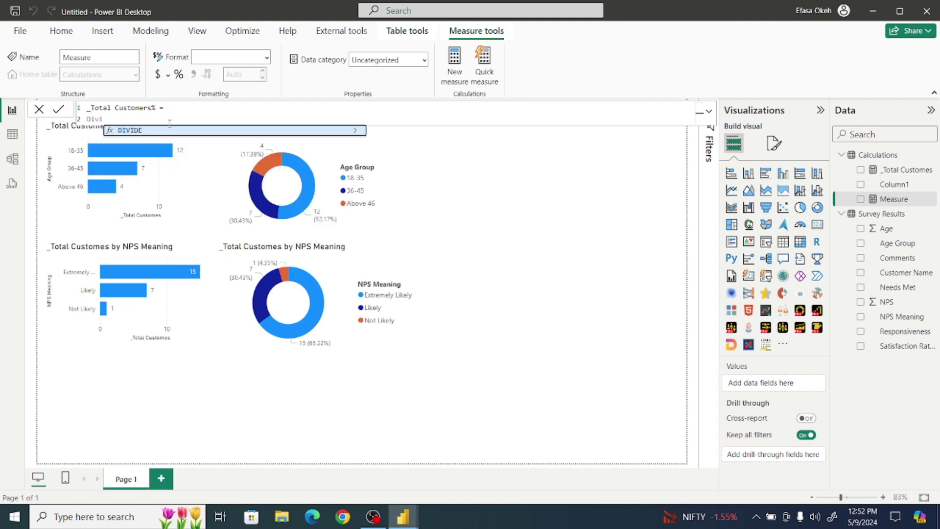
left_click(165, 133)
type("_")
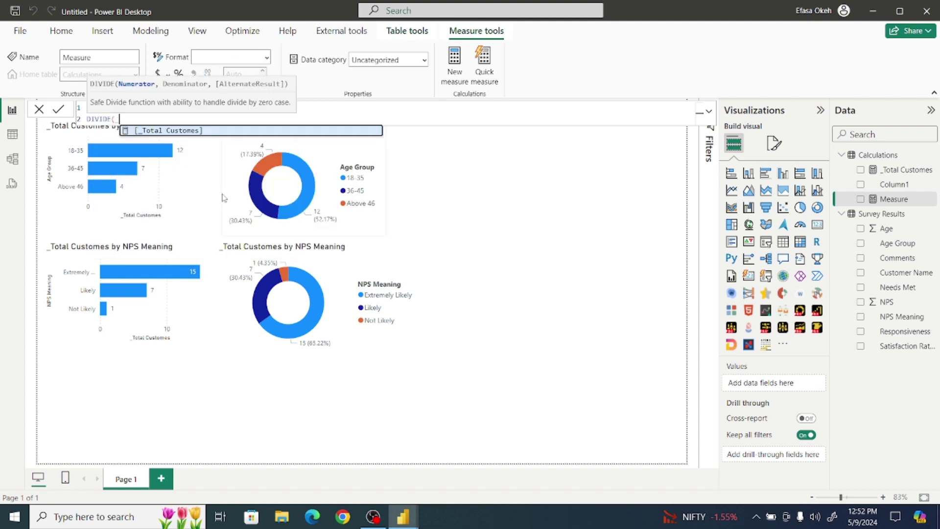
left_click(212, 131)
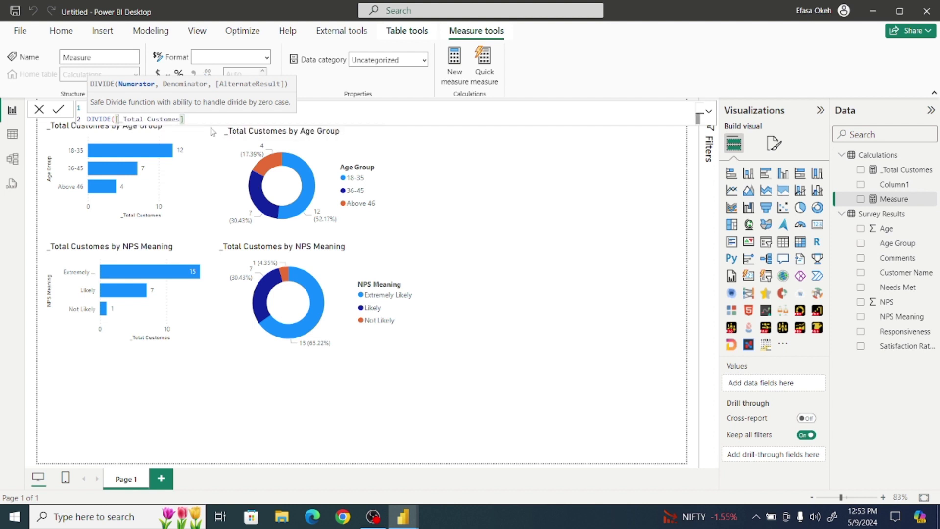
type(",")
key("shift+Return")
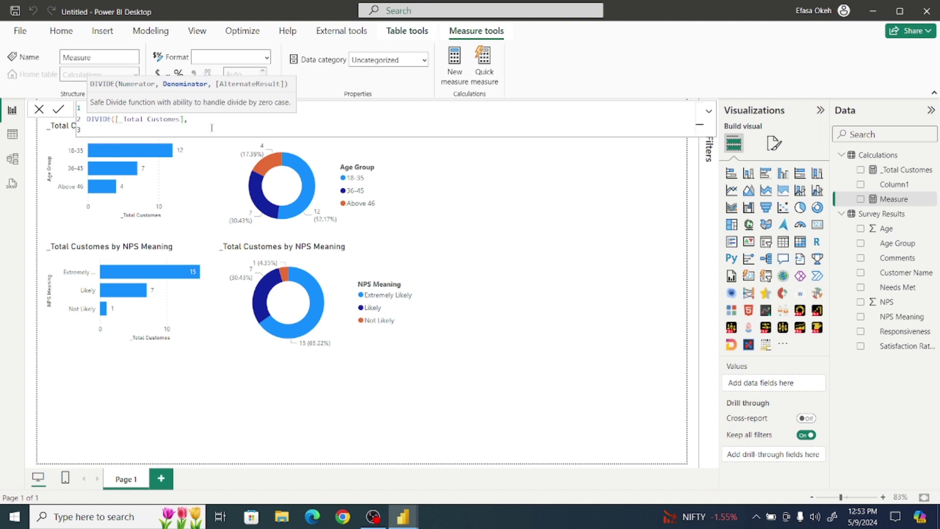
left_click(87, 119)
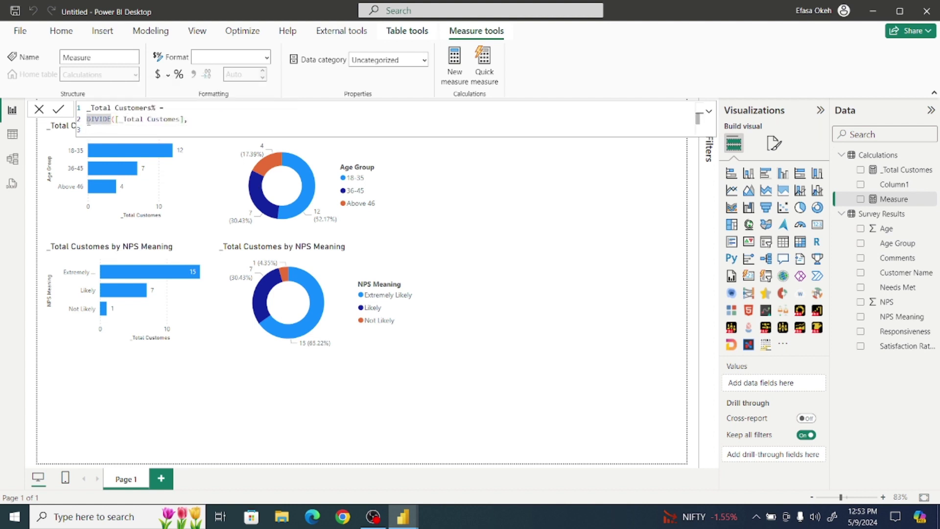
key("Tab")
left_click(207, 119)
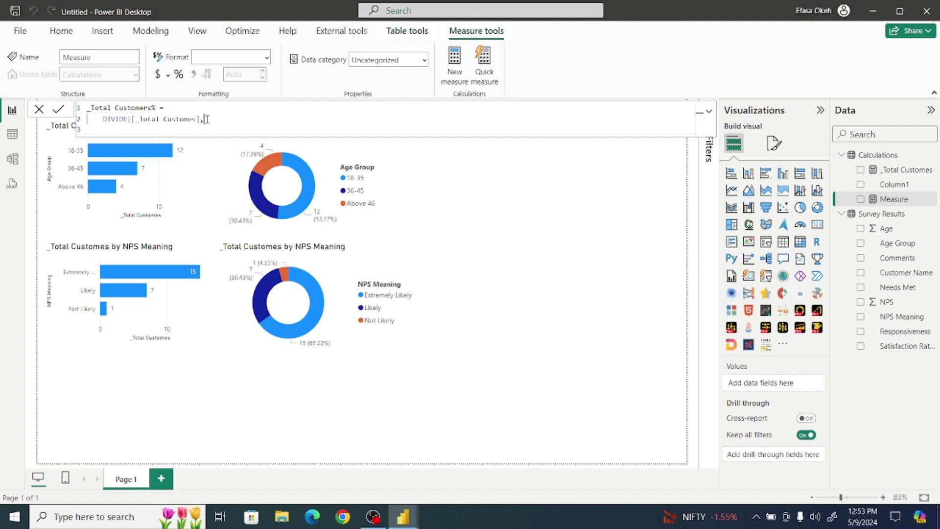
key("shift+Return")
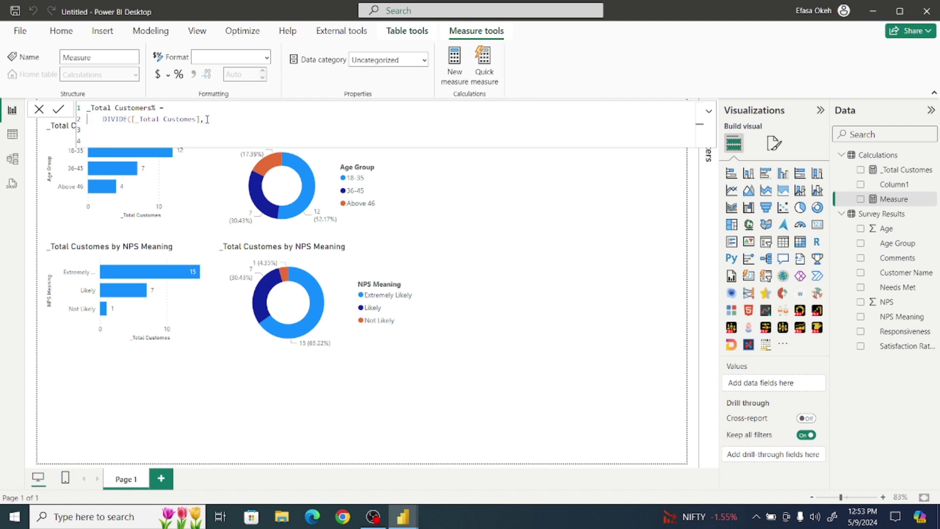
- Enter the denominator as CALCULATE of [_Total Customes] with ALL('Survey Results') as the filter on its own line
type("Cal")
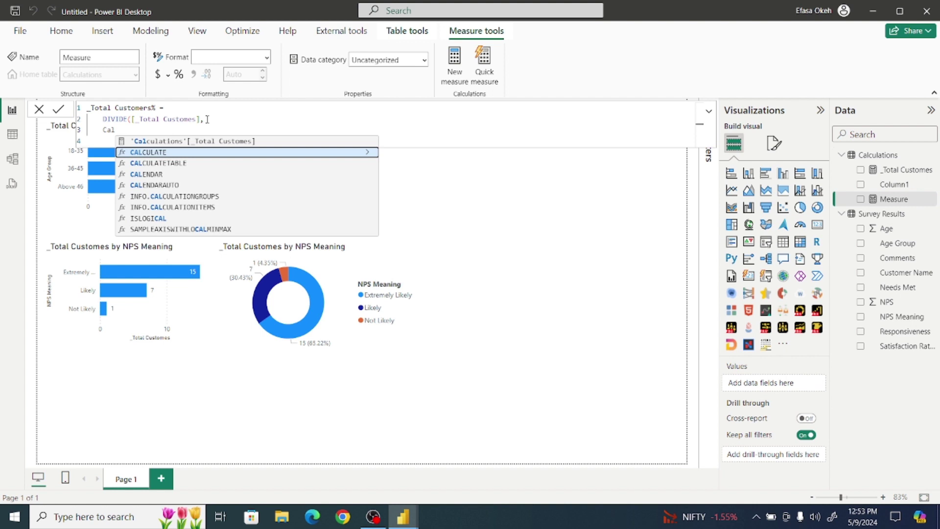
left_click(228, 155)
type("_")
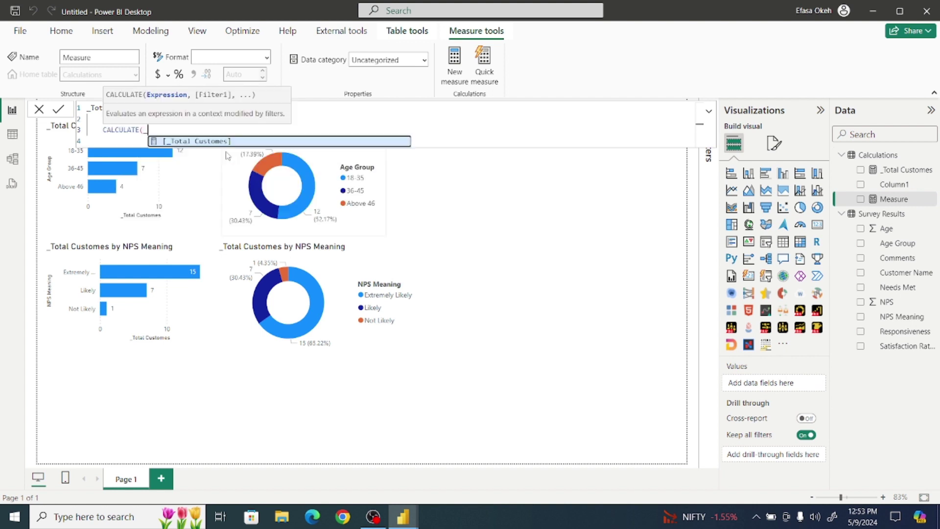
left_click(229, 143)
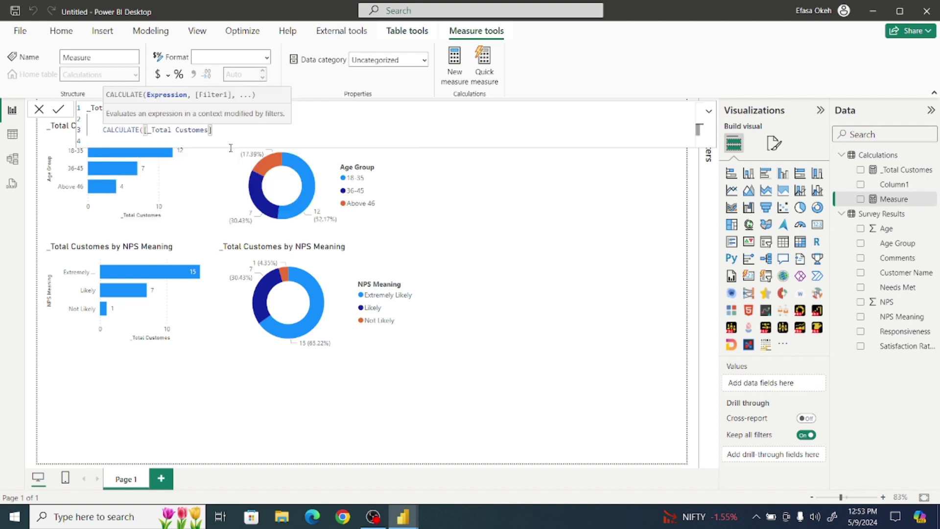
type(",")
key("shift+Return")
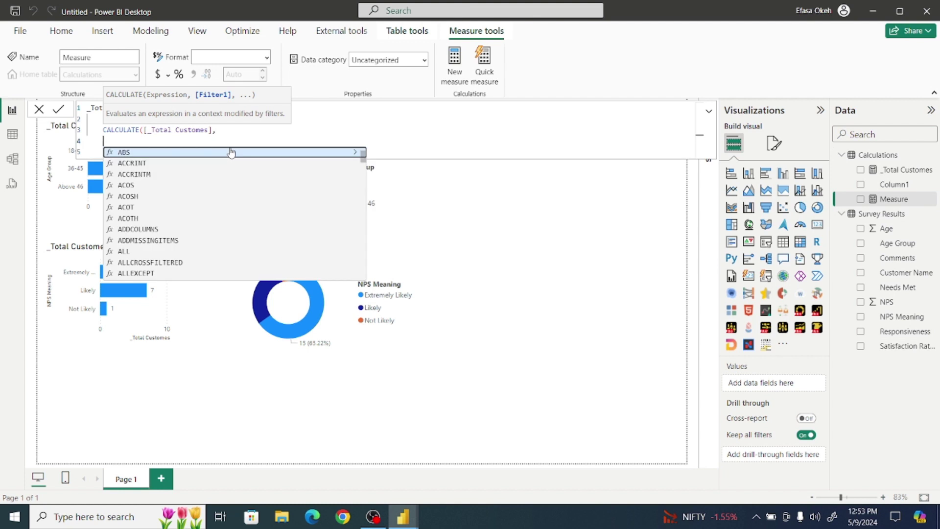
type("All")
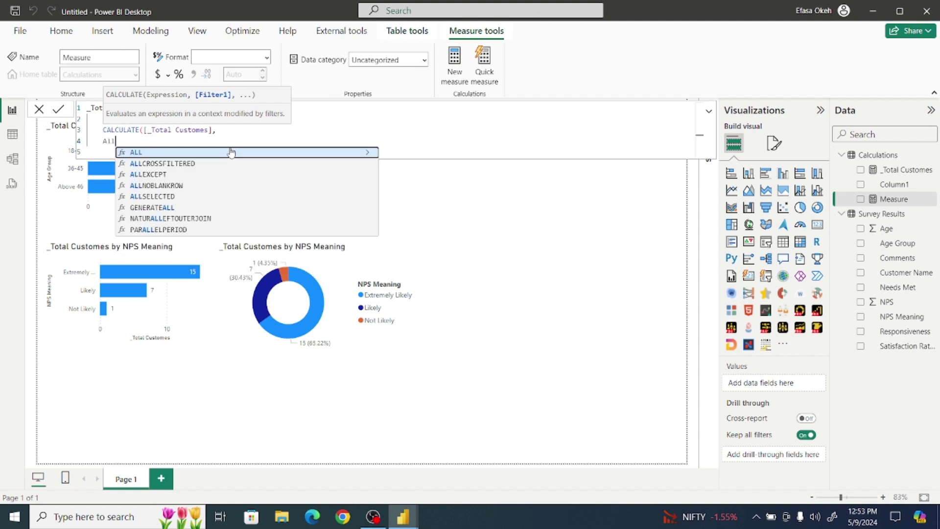
type("(")
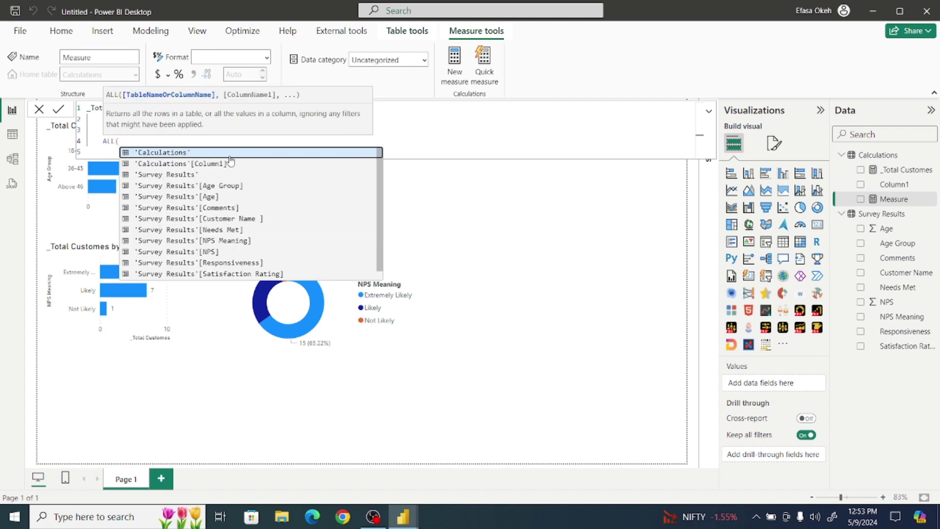
left_click(181, 177)
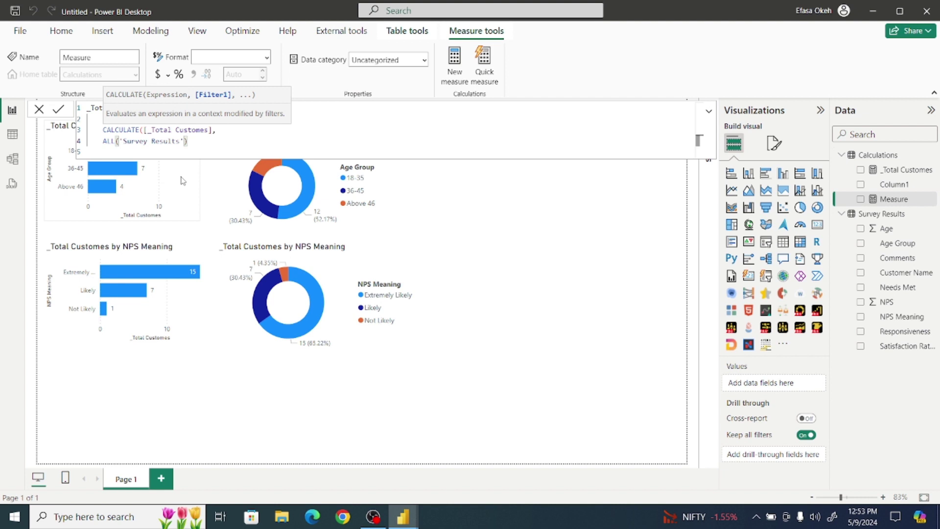
- Close the CALCULATE and DIVIDE functions on separate lines, outdent the last parenthesis and commit the measure
key("shift+Return")
type(")")
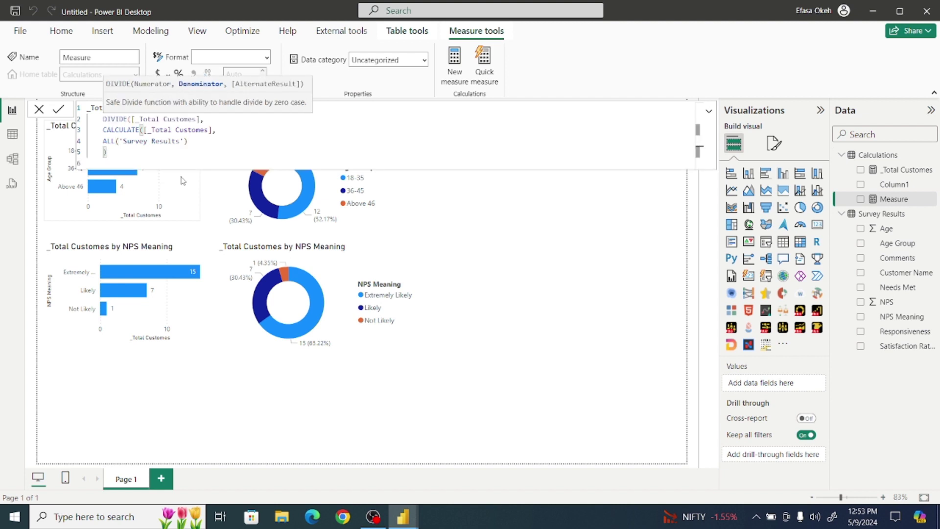
key("shift+Return")
type(")")
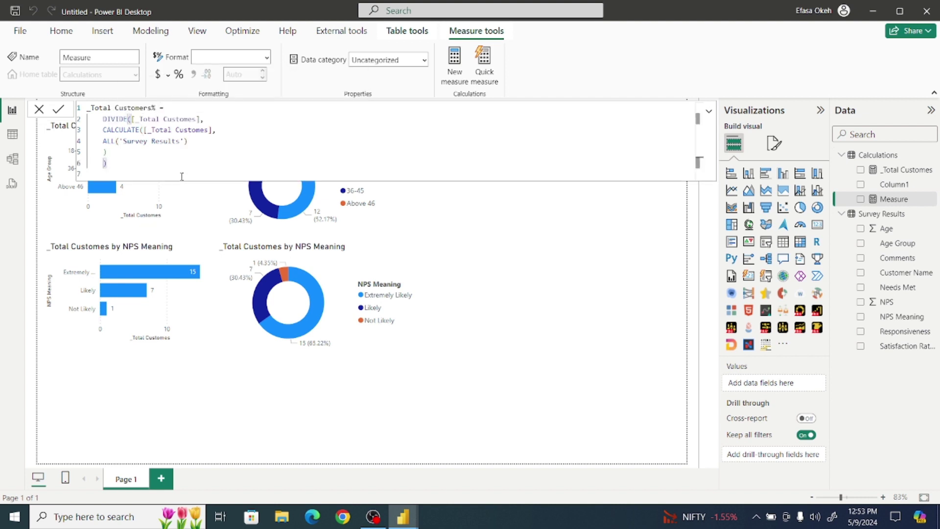
key("shift+Tab")
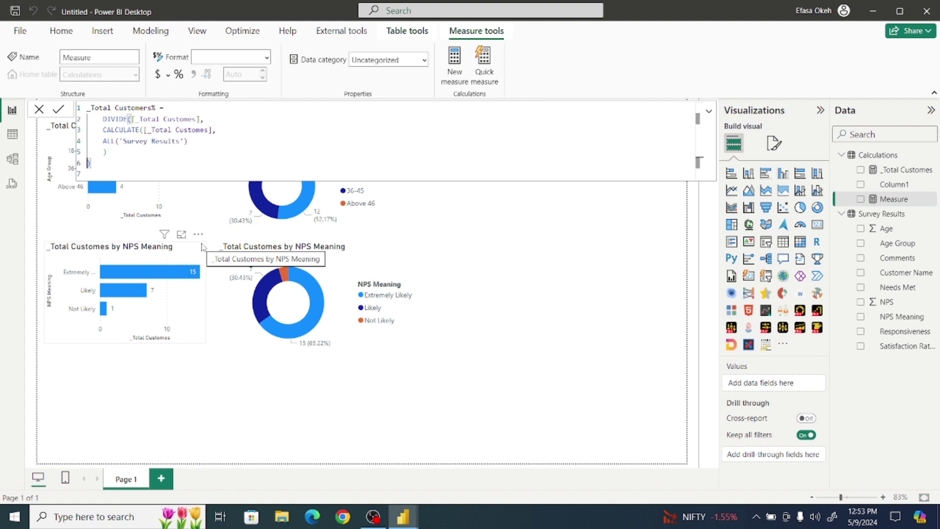
left_click(57, 112)
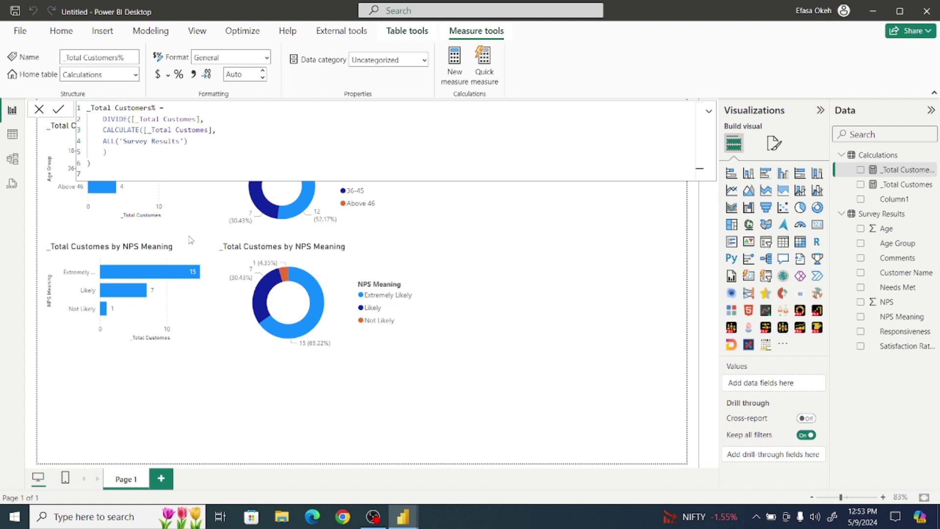
- Replace _Total Customes with _Total Customers% on the X-axis of the Age Group bar chart
left_click(169, 182)
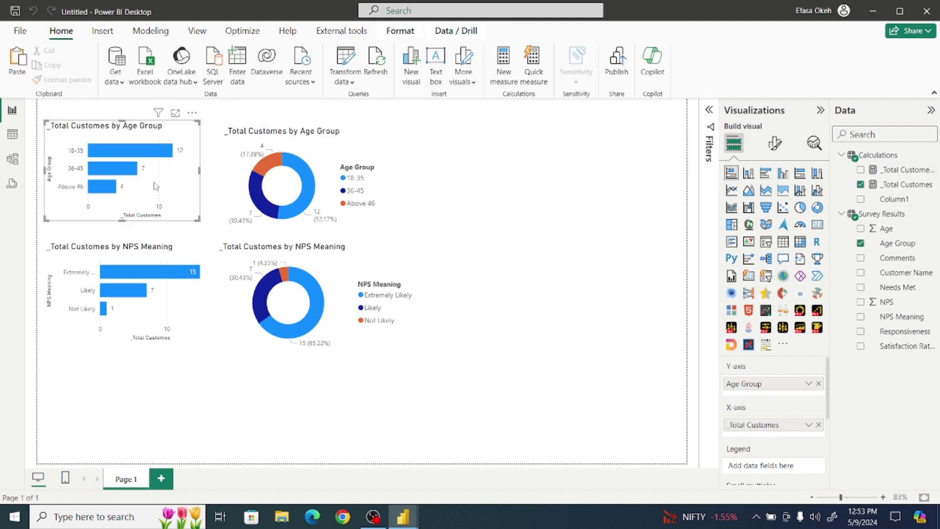
left_click(818, 425)
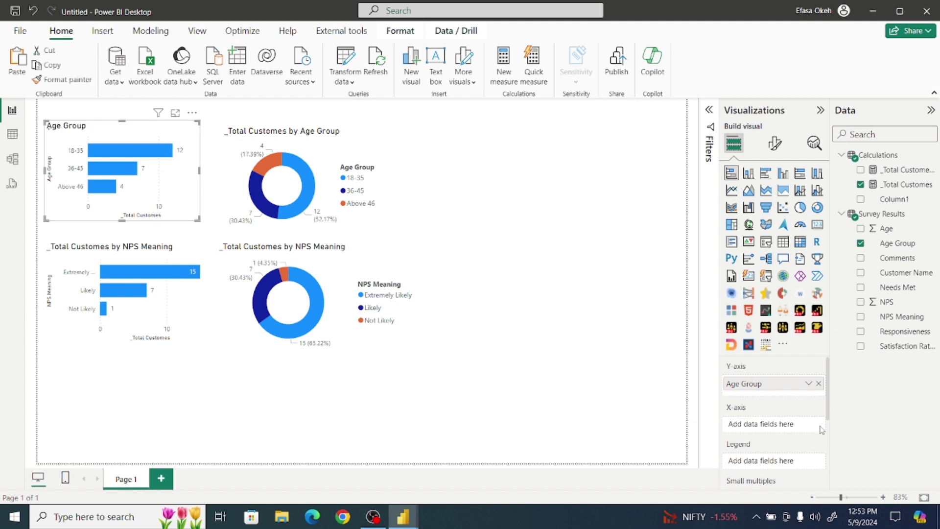
left_click(861, 170)
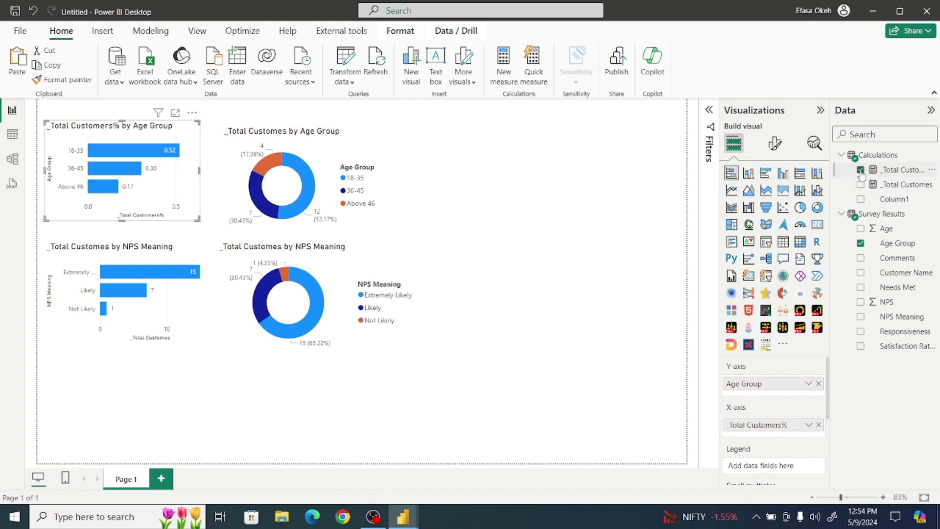
- Format the _Total Customers% measure as a percentage and collapse its formula display
left_click(904, 171)
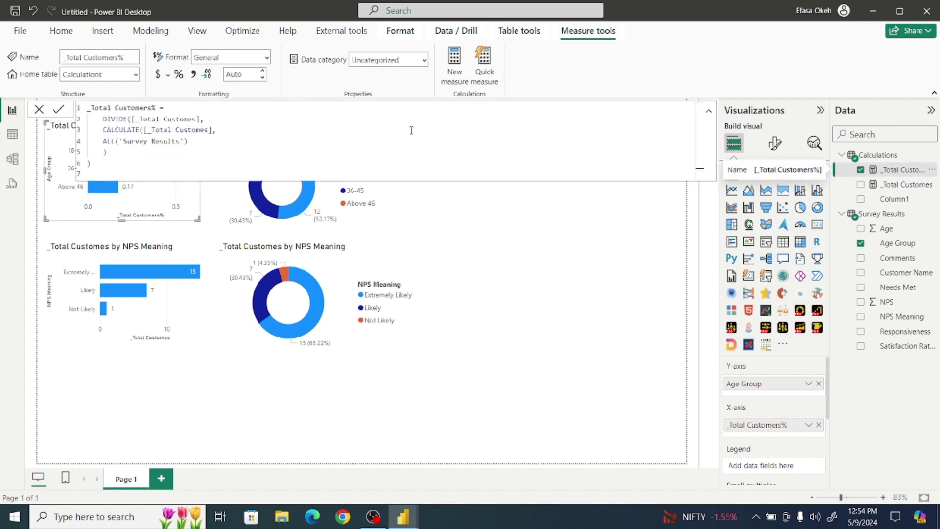
left_click(179, 79)
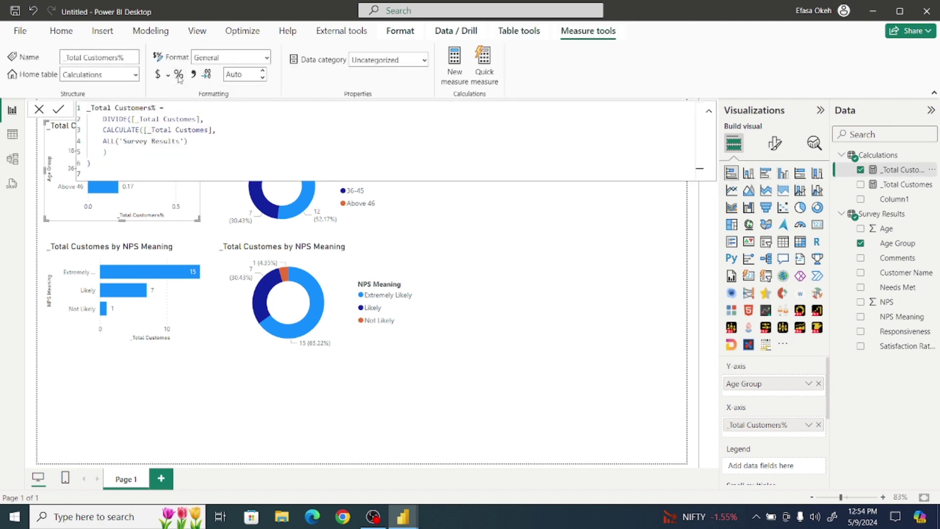
left_click(180, 79)
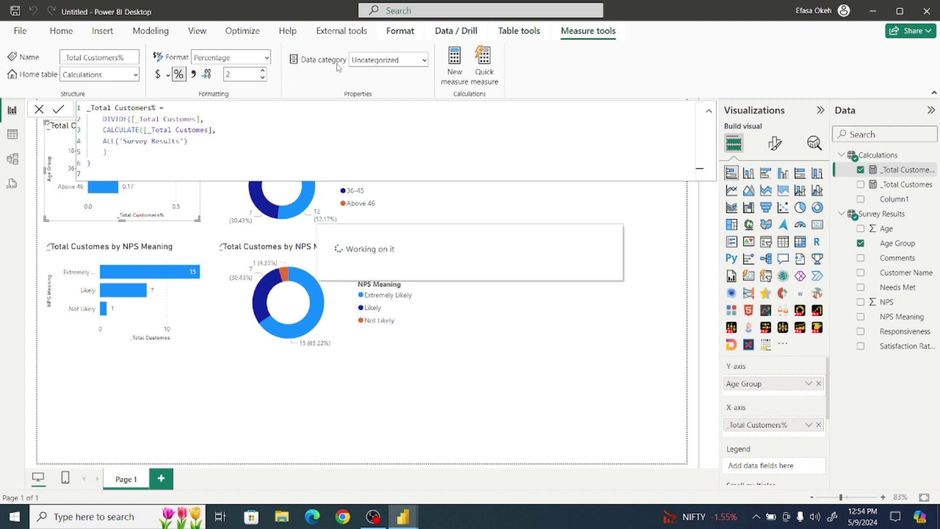
left_click(709, 111)
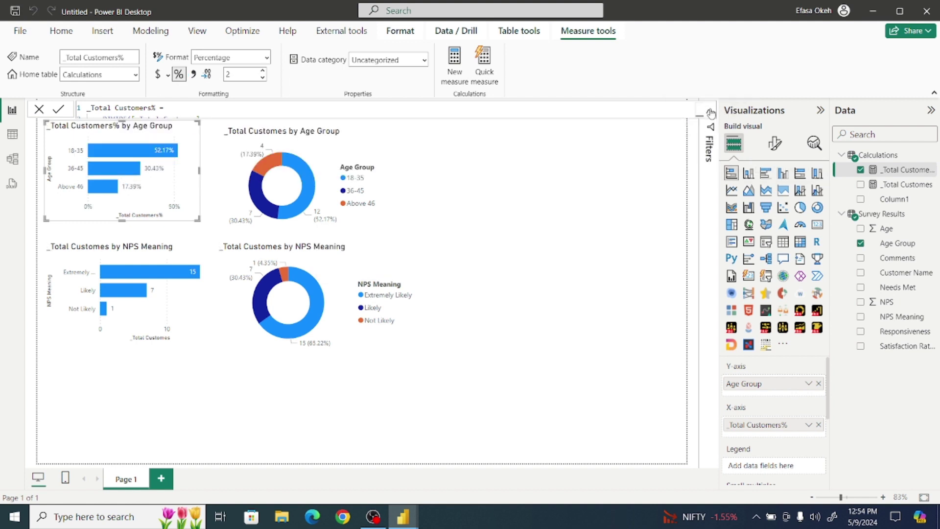
left_click(506, 198)
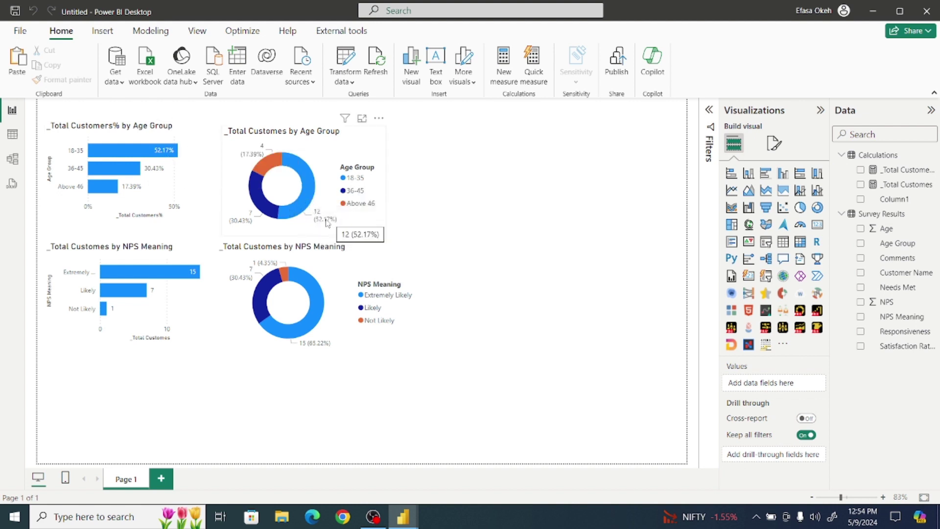
- Replace _Total Customes with _Total Customers% on the X-axis of the NPS Meaning bar chart
mouse_move(305, 214)
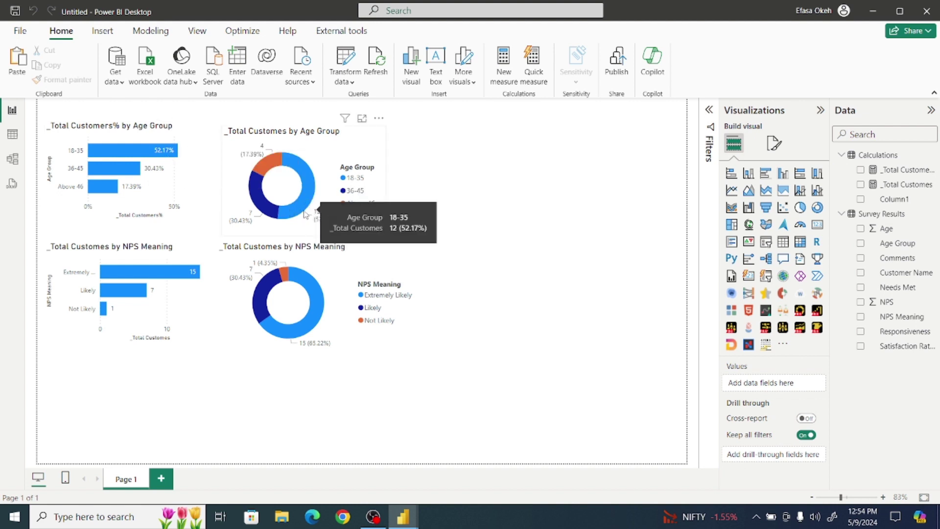
left_click(188, 304)
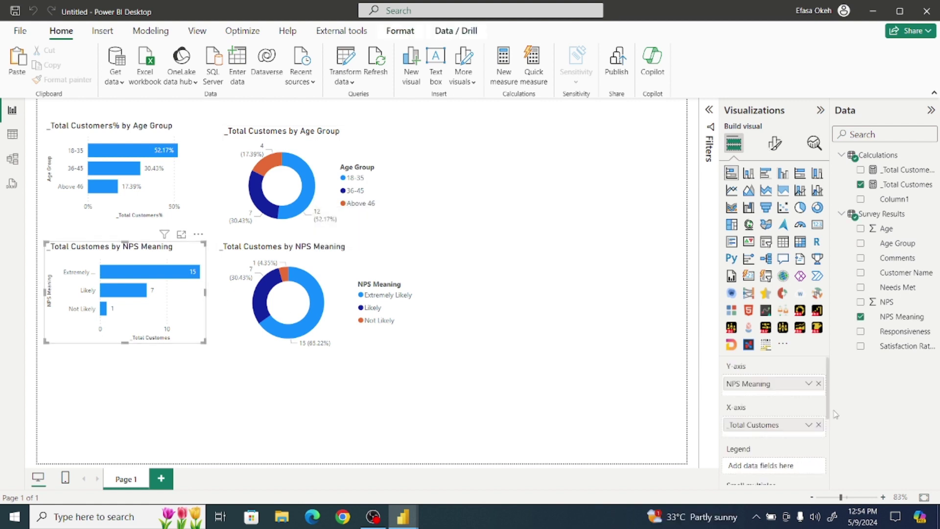
left_click(818, 425)
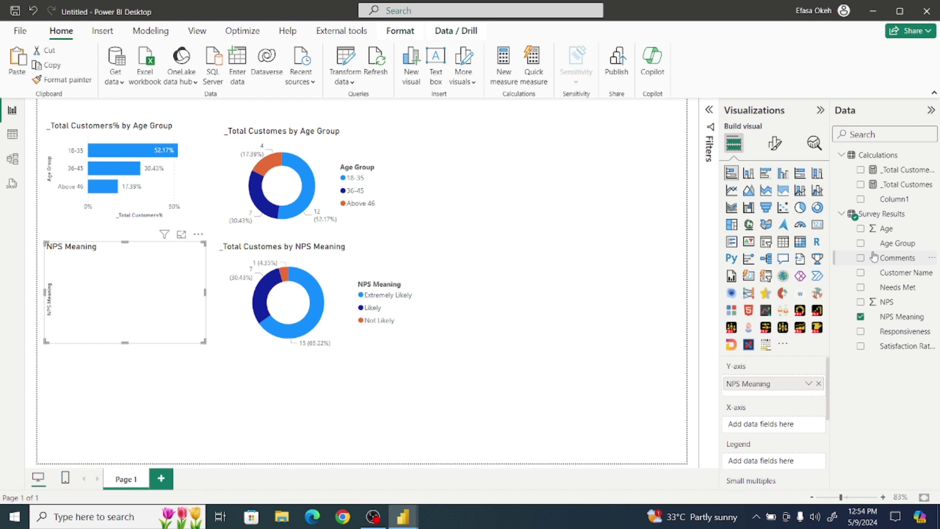
left_click(861, 170)
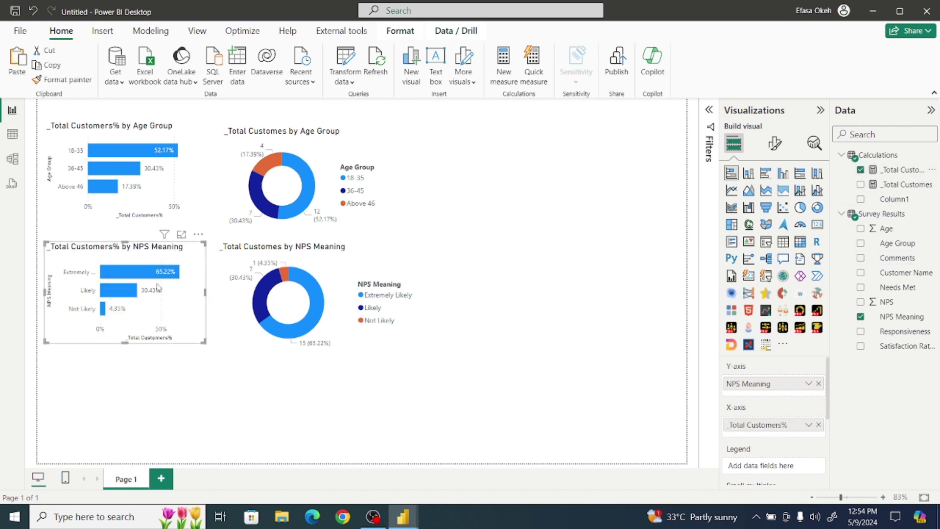
left_click(206, 369)
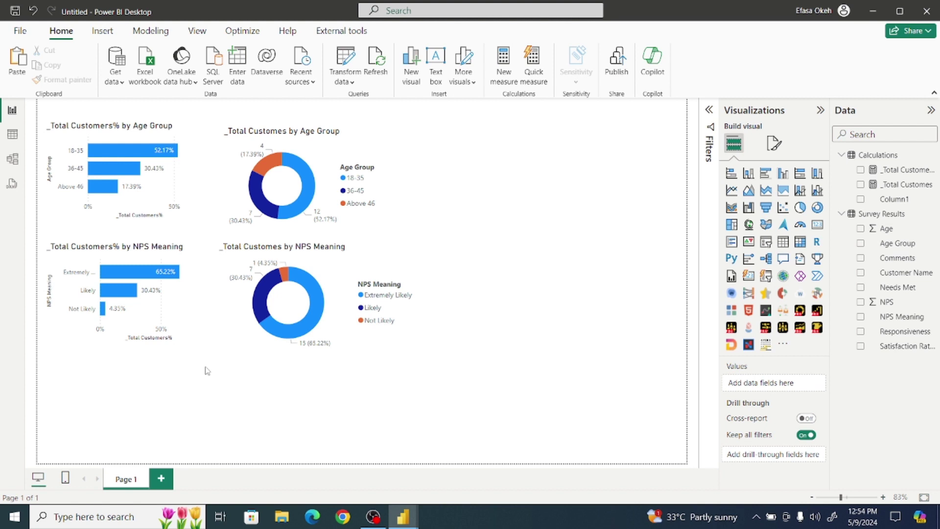
- Remove the Age Group and NPS Meaning donut charts from the report page
left_click(325, 196)
left_click(380, 121)
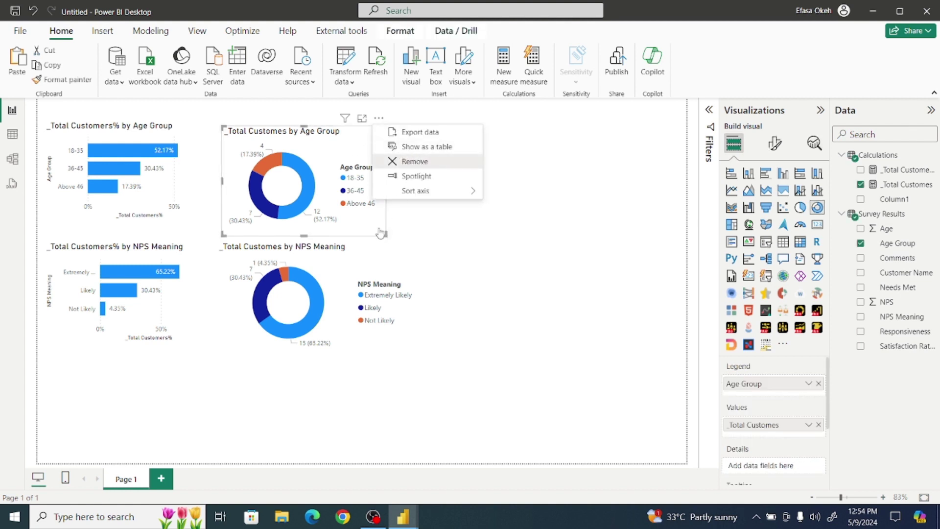
left_click(415, 158)
left_click(351, 272)
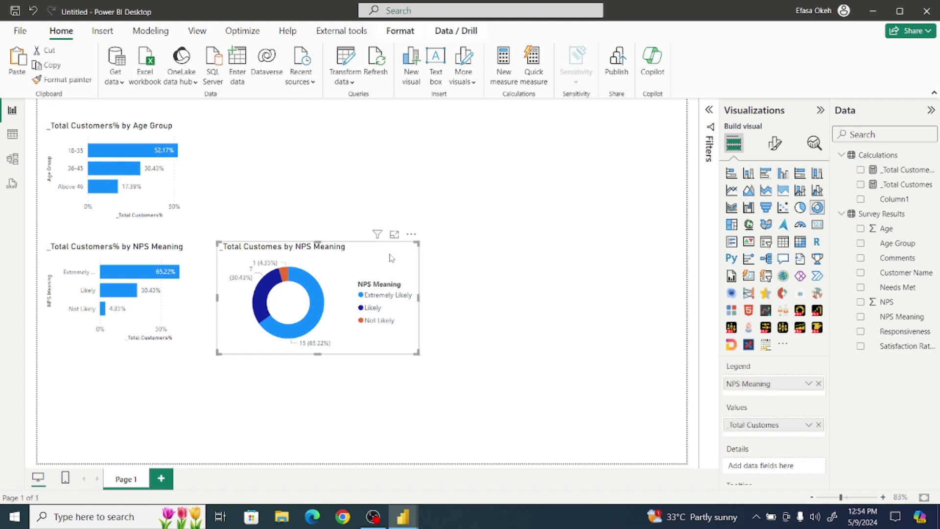
left_click(411, 234)
left_click(438, 278)
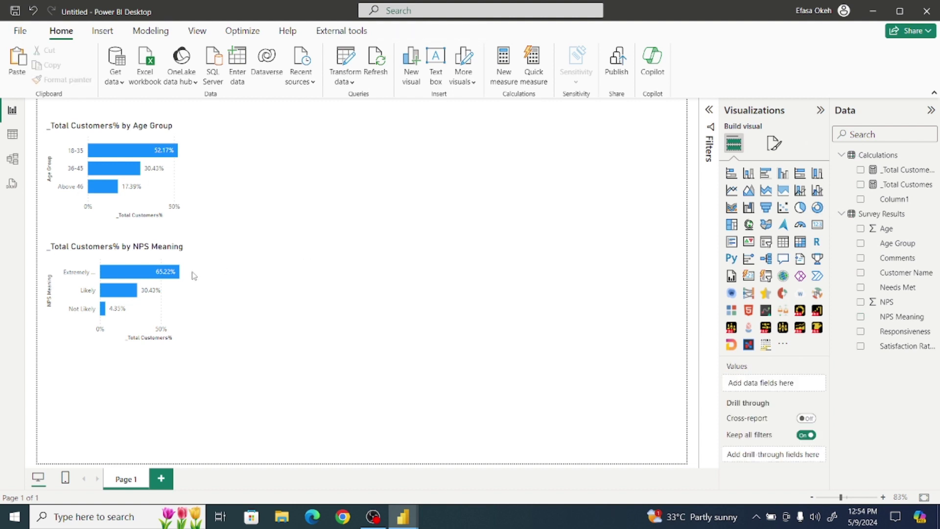
- Turn off the Y-axis title of the Age Group bar chart
left_click(184, 180)
left_click(773, 144)
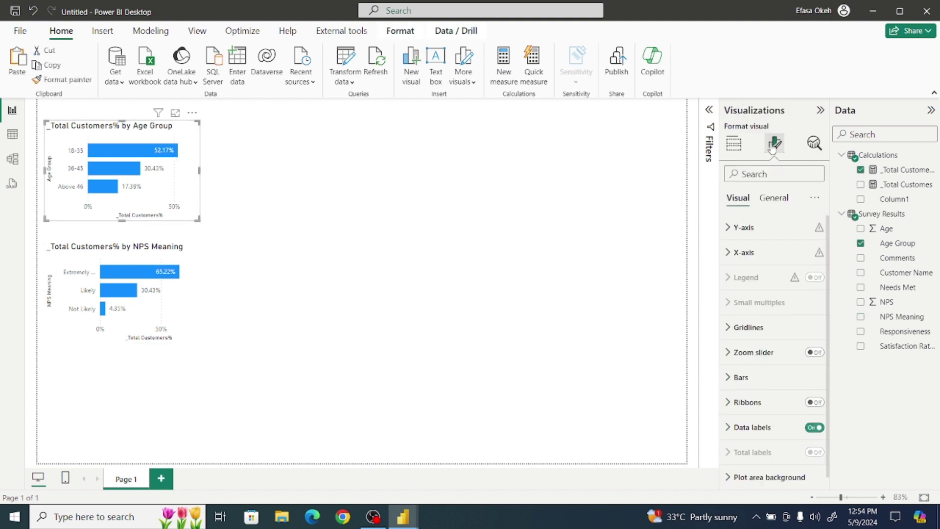
left_click(744, 237)
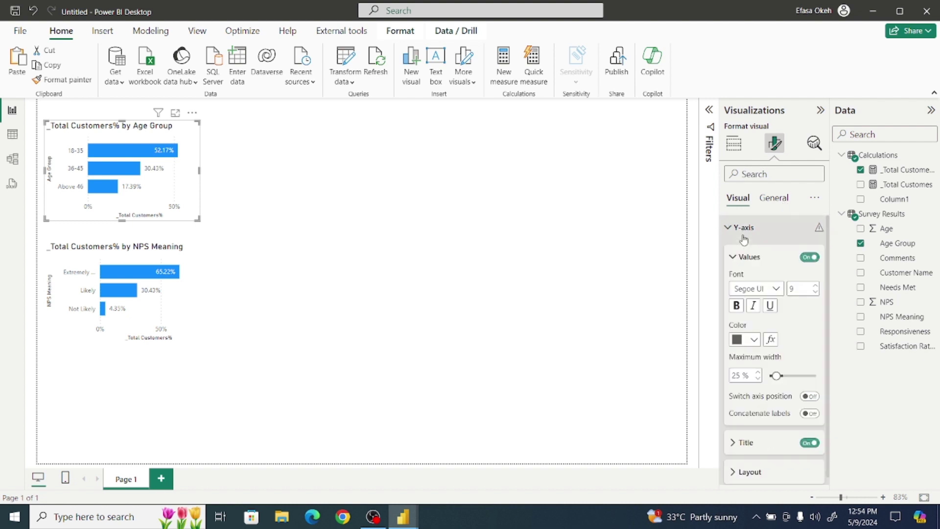
left_click(808, 444)
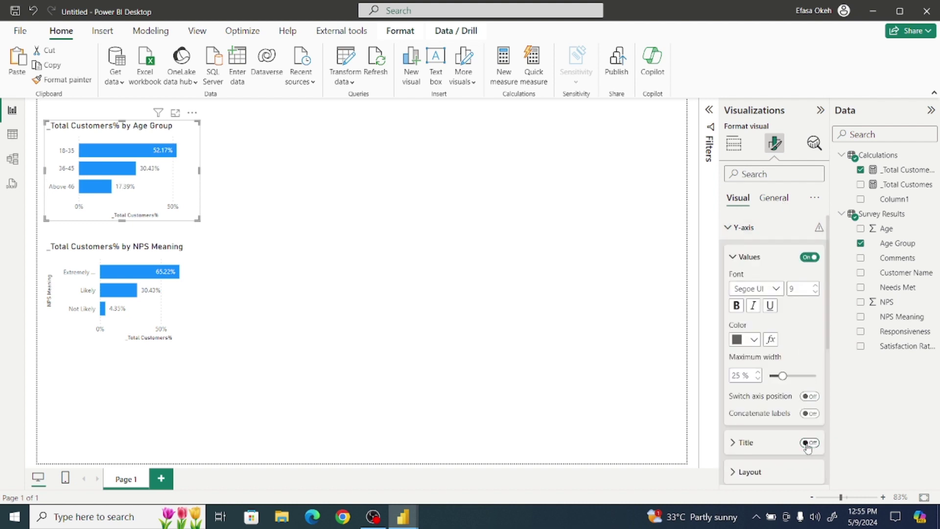
left_click(745, 240)
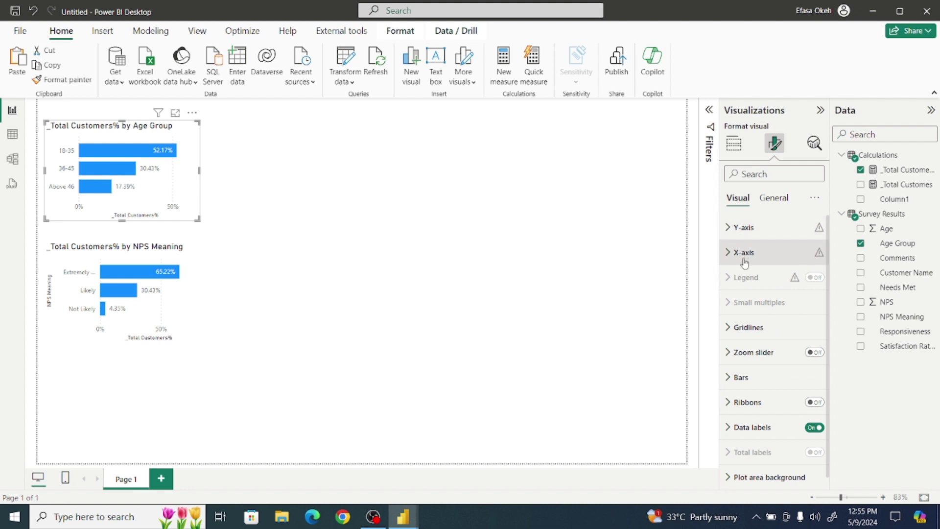
- Turn off the X-axis values and title of the Age Group bar chart
left_click(744, 253)
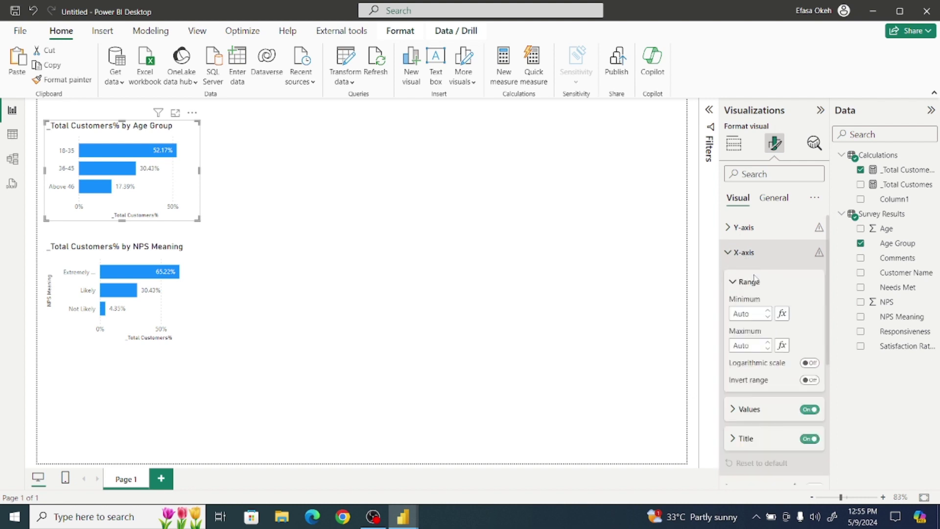
left_click(809, 410)
left_click(810, 440)
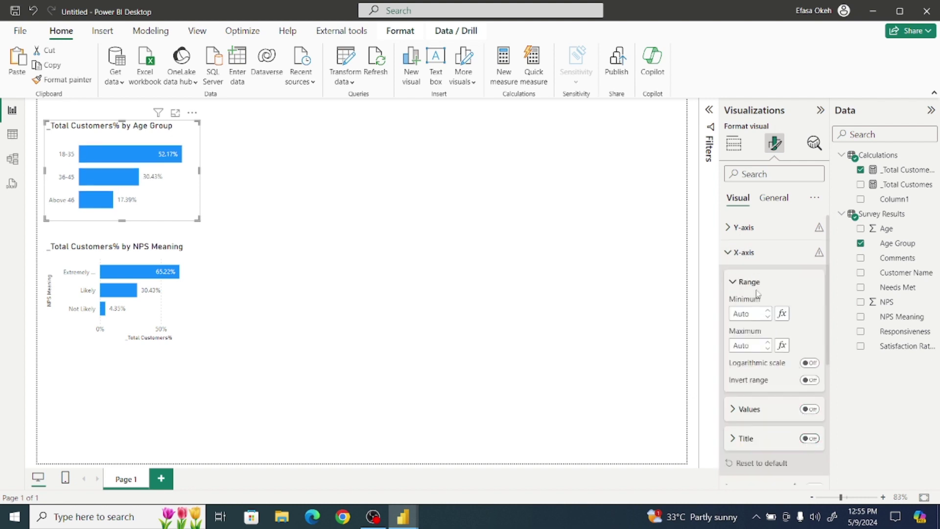
left_click(736, 253)
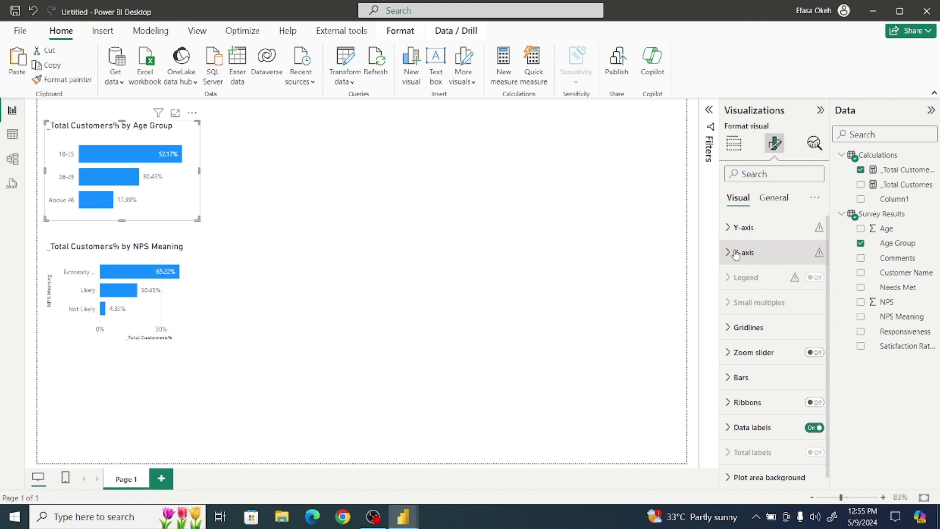
- Change the Age Group bar chart's title text to "Customer Age Group"
left_click(774, 198)
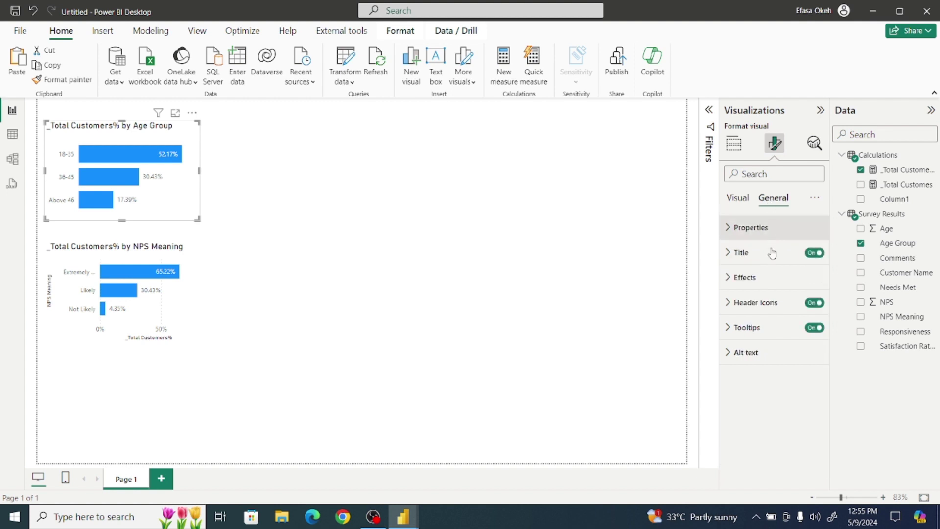
left_click(745, 252)
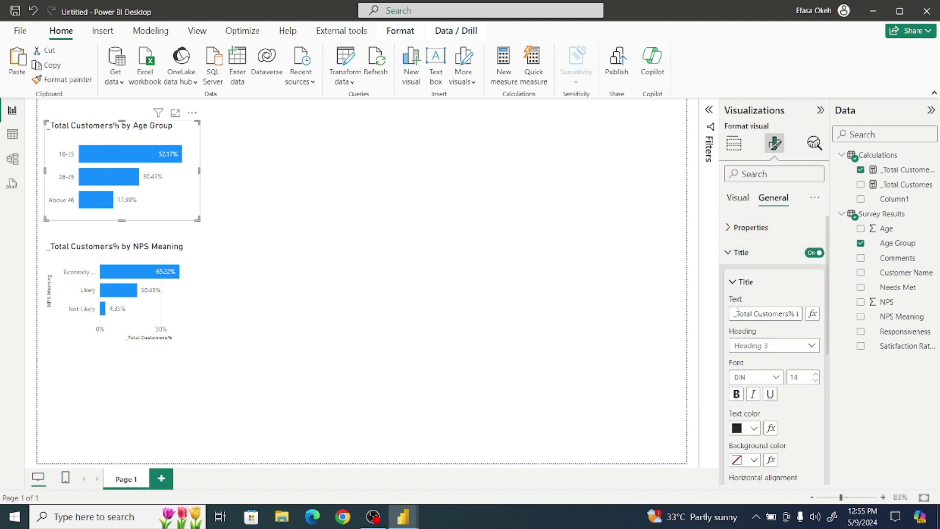
left_click_drag(738, 312, 832, 313)
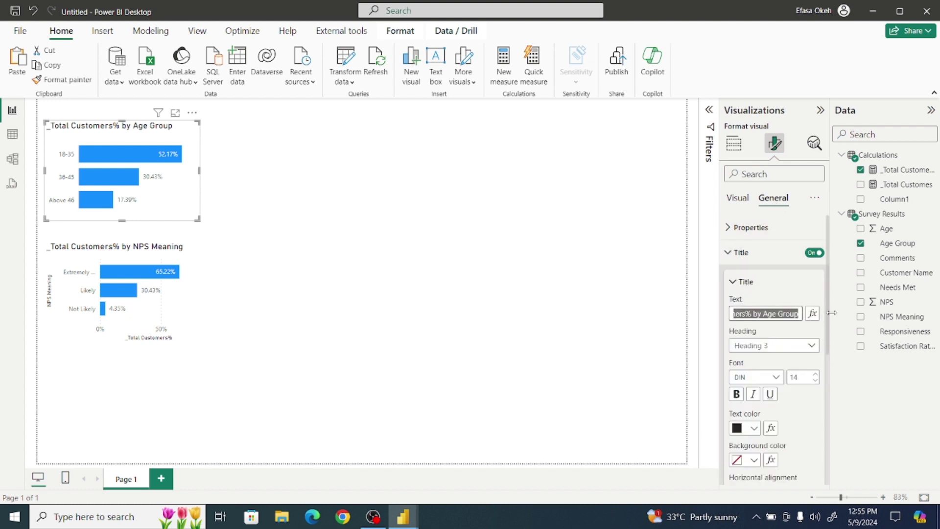
type("C")
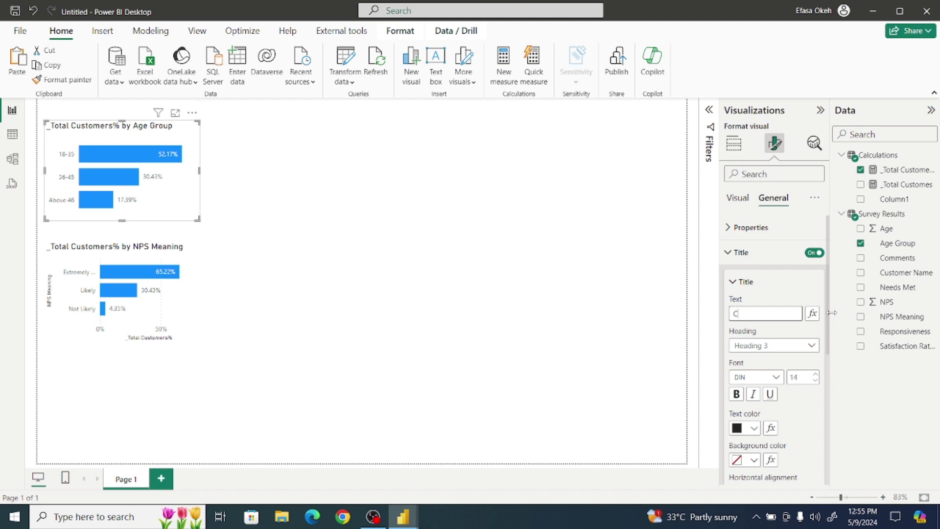
type("ustomer Age")
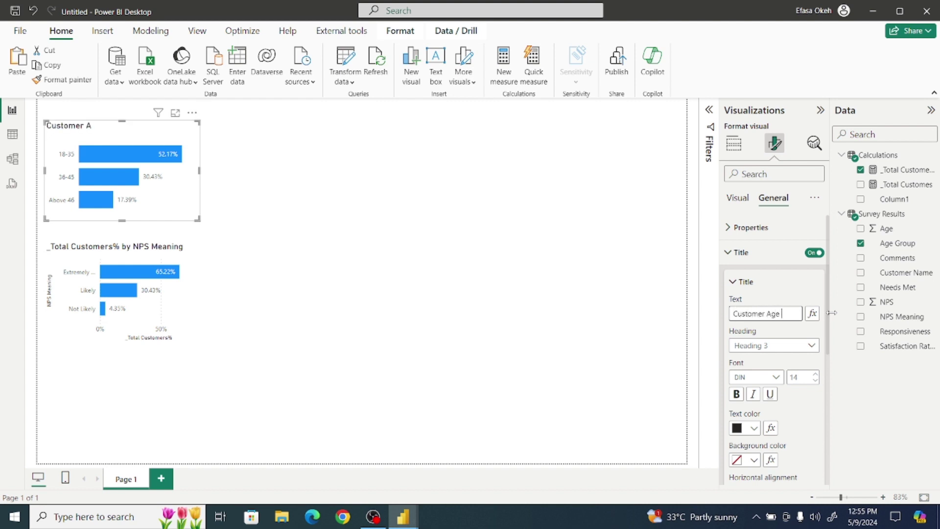
type(" Group")
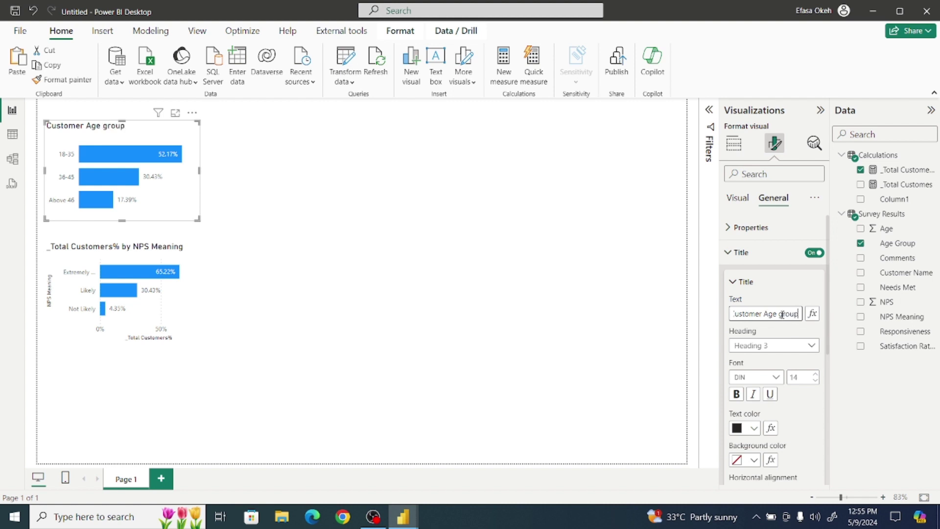
left_click(783, 314)
key("BackSpace")
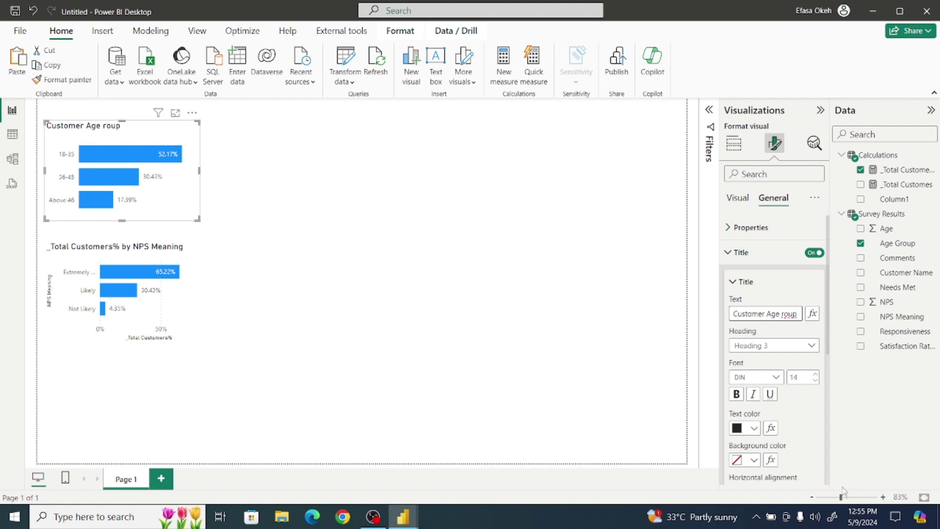
type("G")
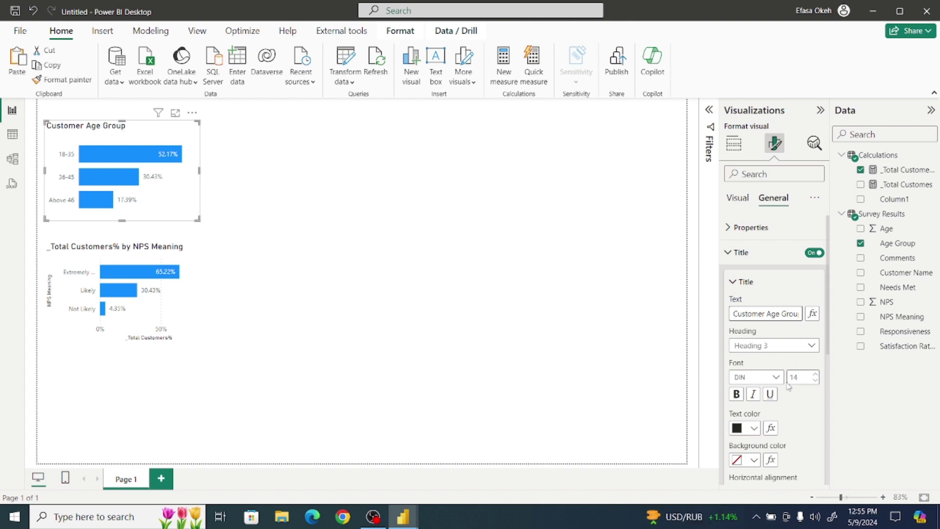
- Set the Customer Age Group title to Segoe UI, size 12, with centered horizontal alignment
left_click(775, 377)
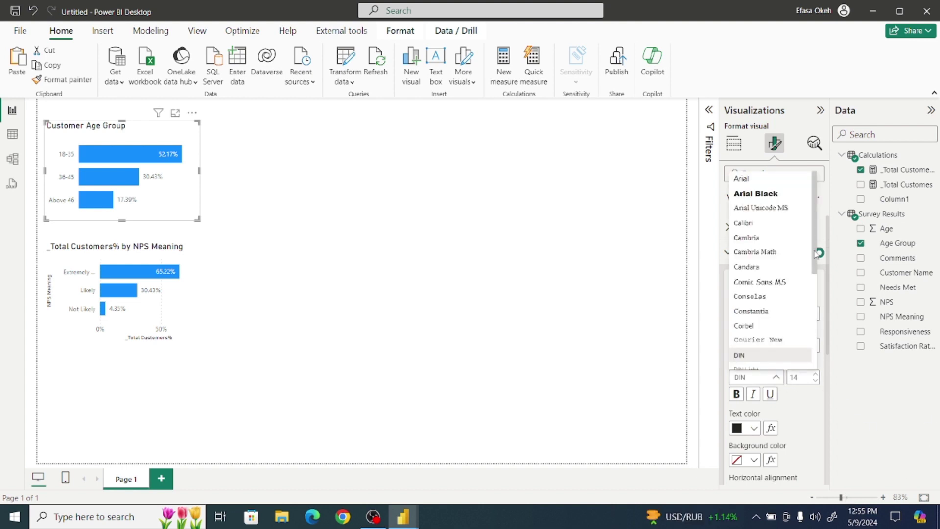
scroll(813, 254, "down", 5)
left_click(764, 286)
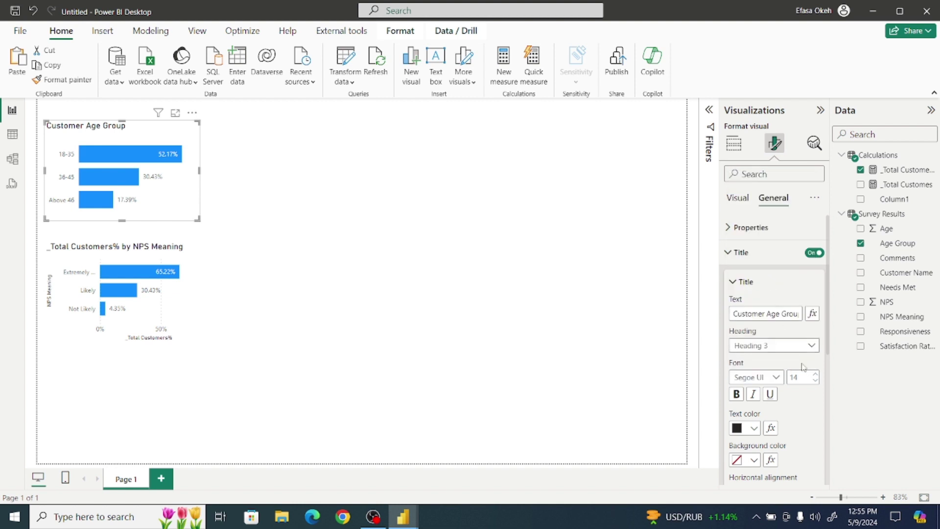
left_click(816, 381)
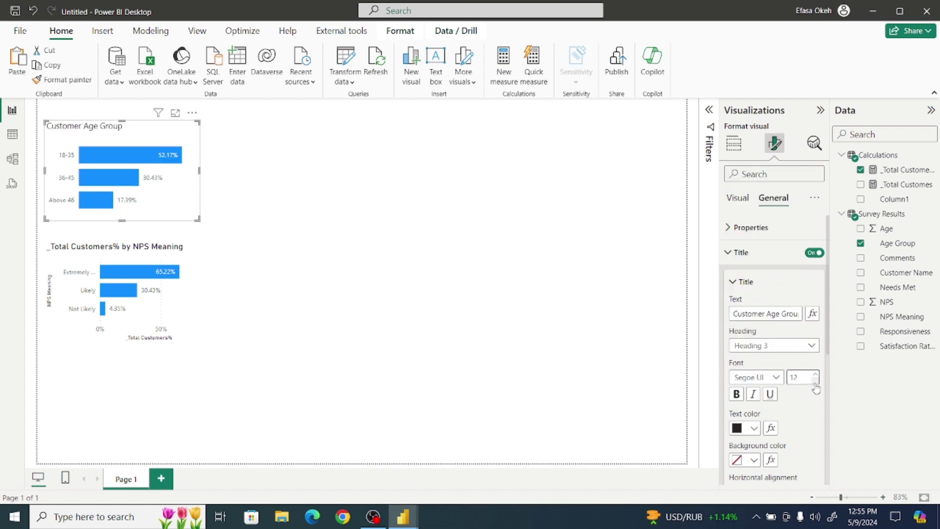
left_click(733, 287)
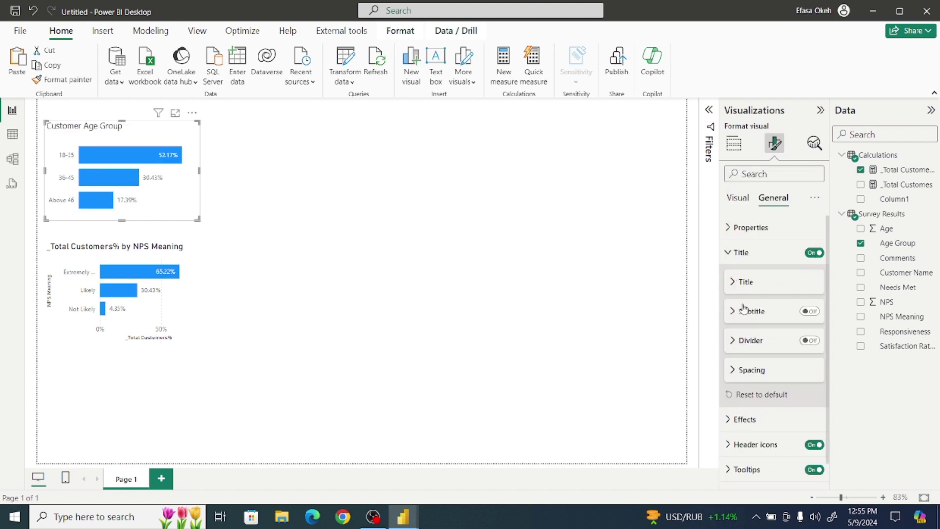
left_click(734, 282)
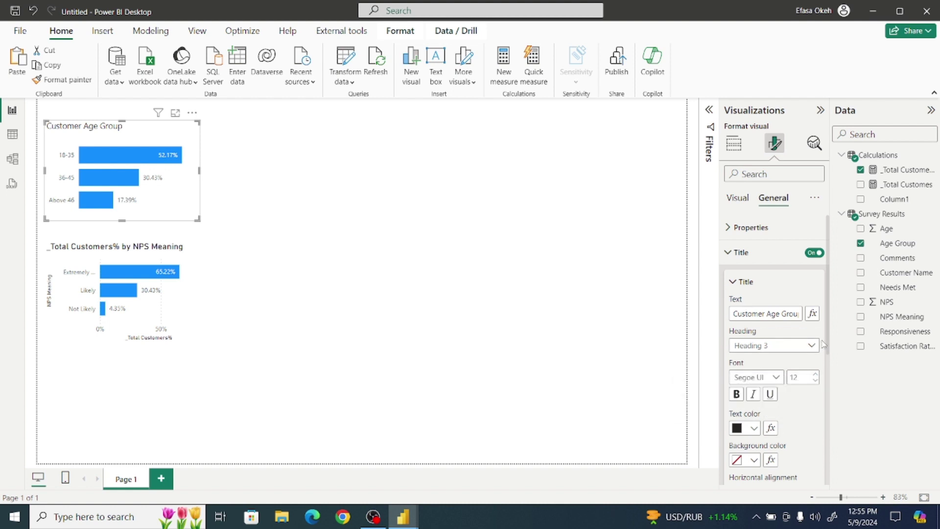
scroll(826, 344, "down", 2)
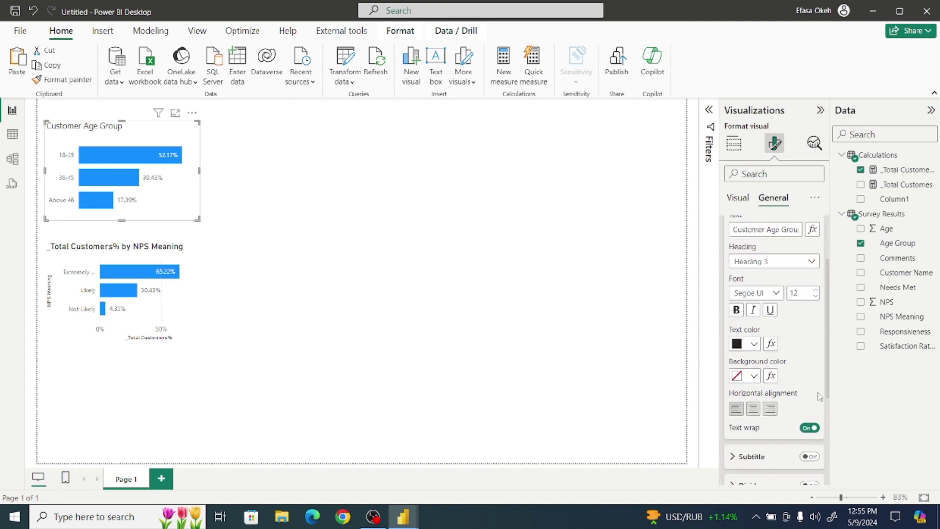
left_click(755, 409)
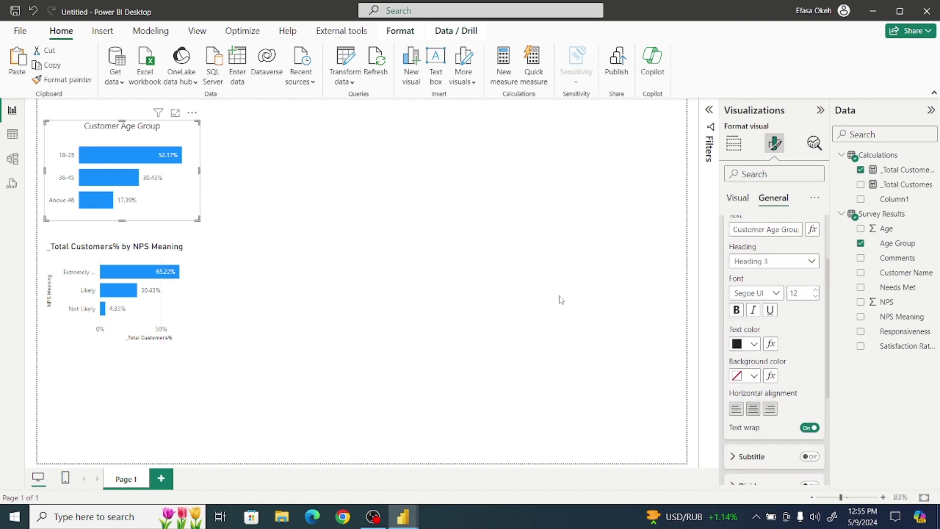
- Copy the Customer Age Group chart's formatting onto the NPS Meaning bar chart with Format painter, and enlarge the NPS Meaning chart slightly
left_click(236, 209)
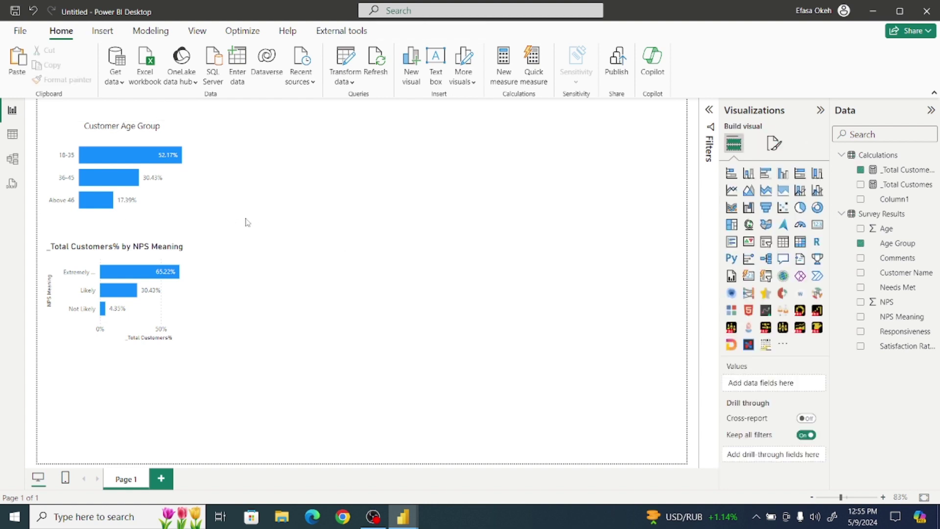
left_click(172, 214)
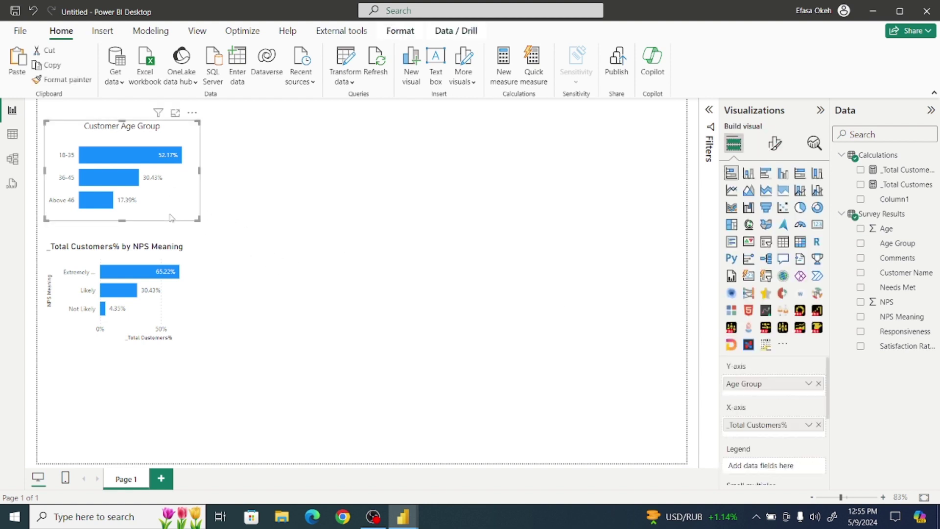
left_click(68, 80)
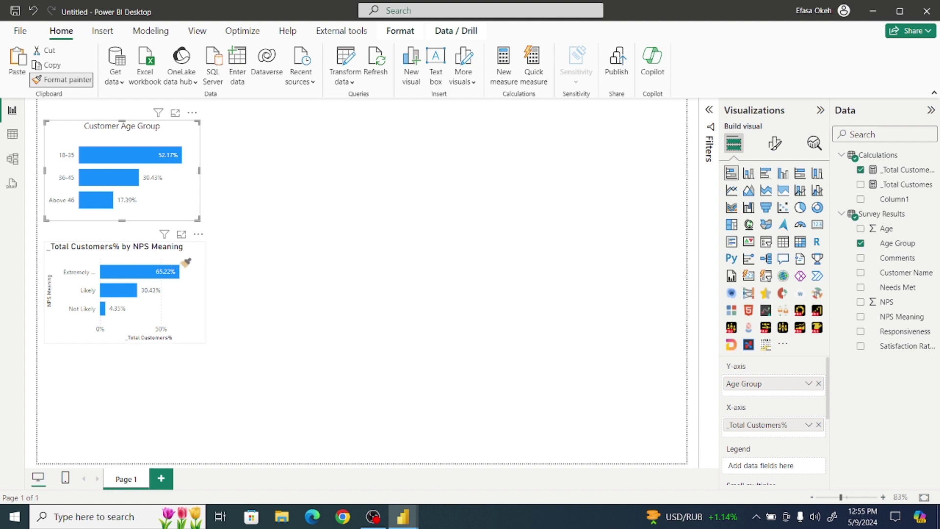
left_click(186, 260)
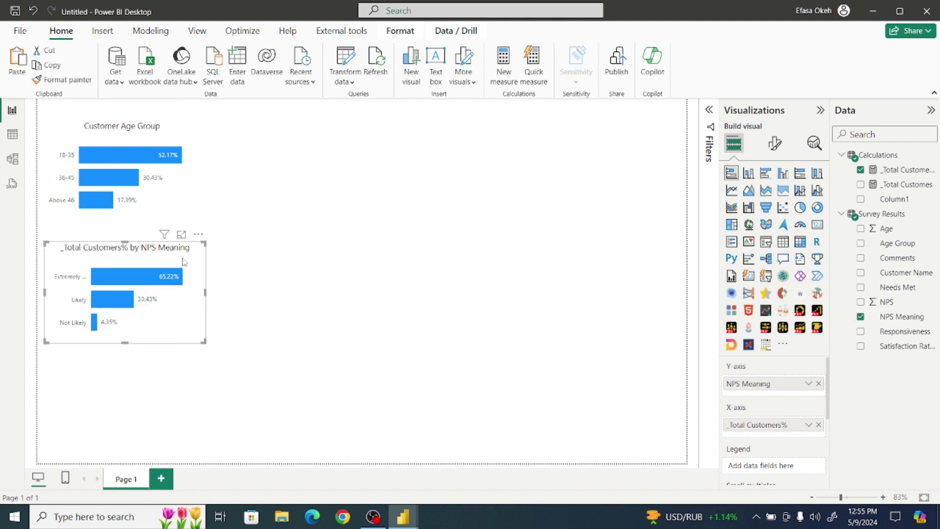
left_click_drag(204, 342, 222, 351)
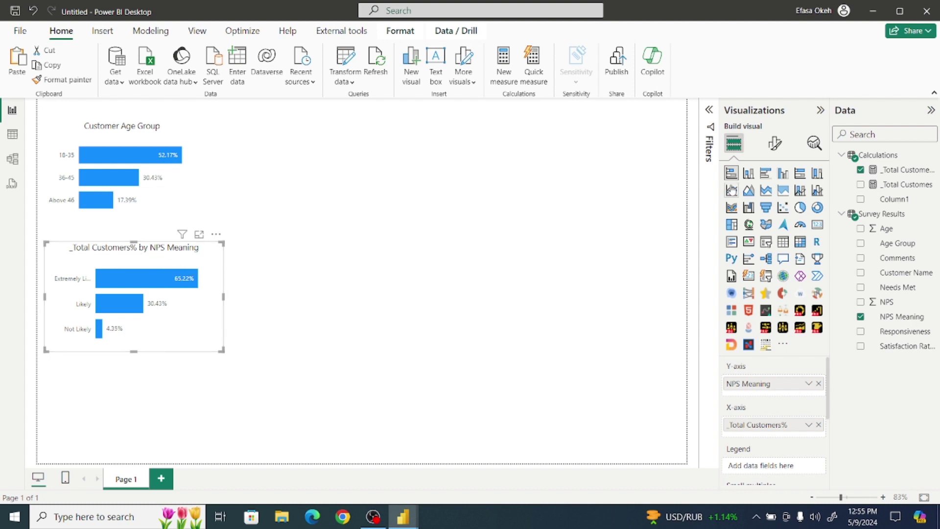
- Change the NPS Meaning chart's title text to "How Likely are customers gong to recommend our servces ?"
left_click(775, 143)
left_click(778, 200)
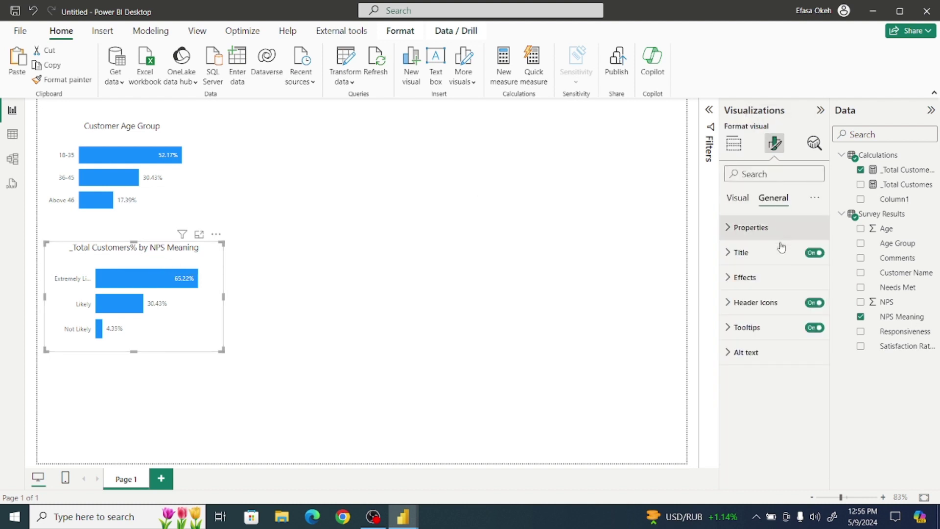
left_click(762, 256)
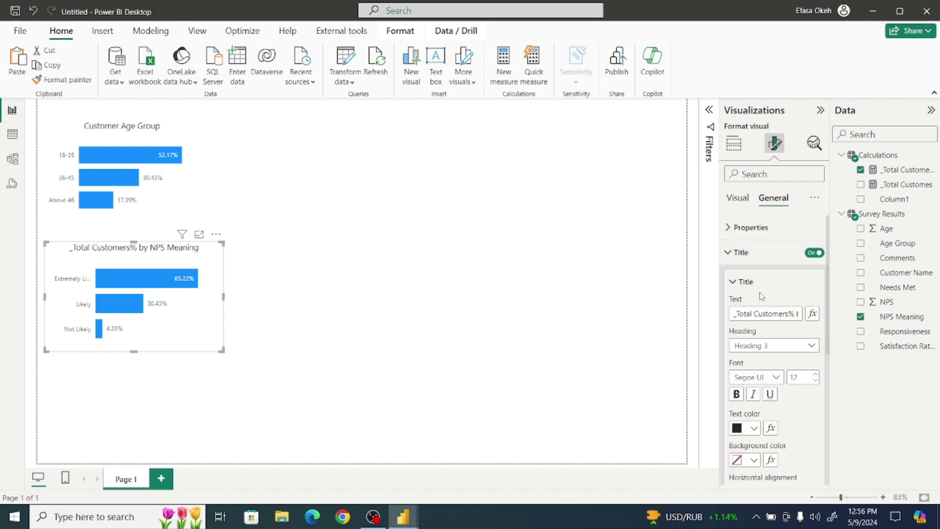
left_click_drag(733, 314, 844, 320)
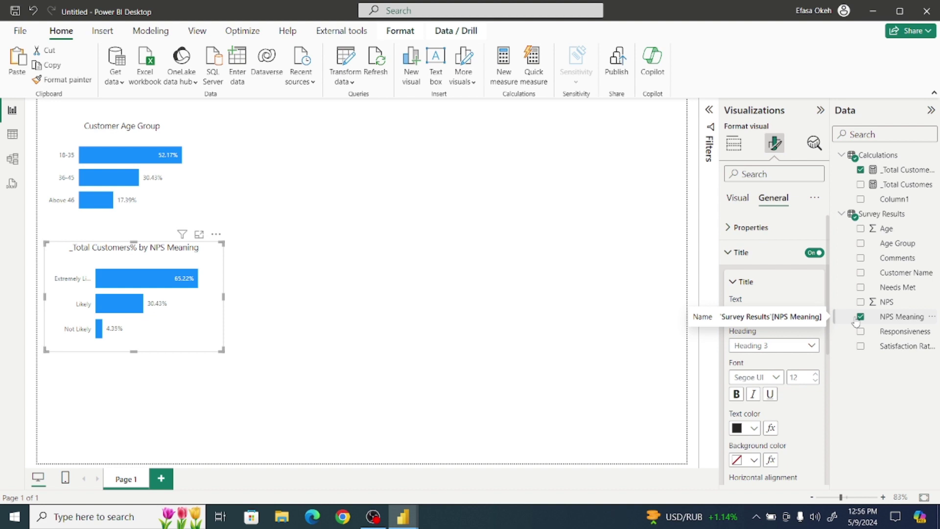
type("How")
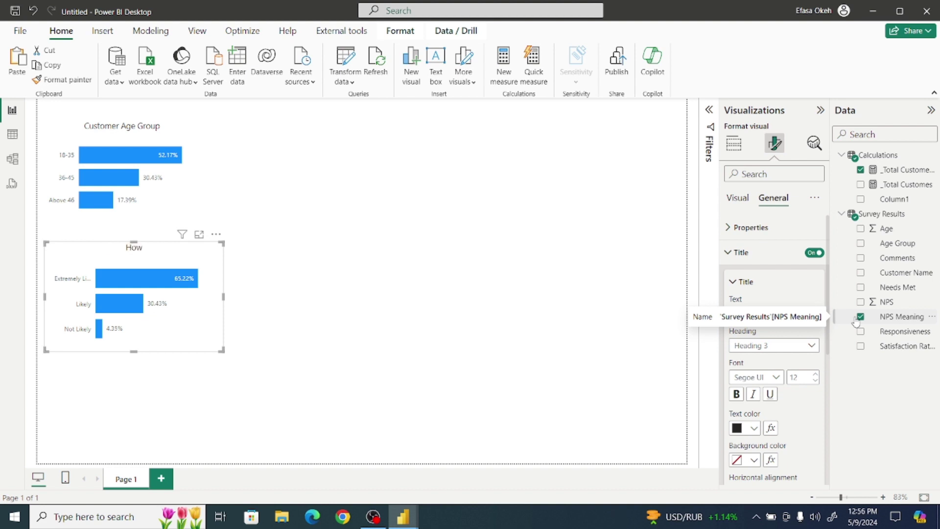
type(" Likely are customers")
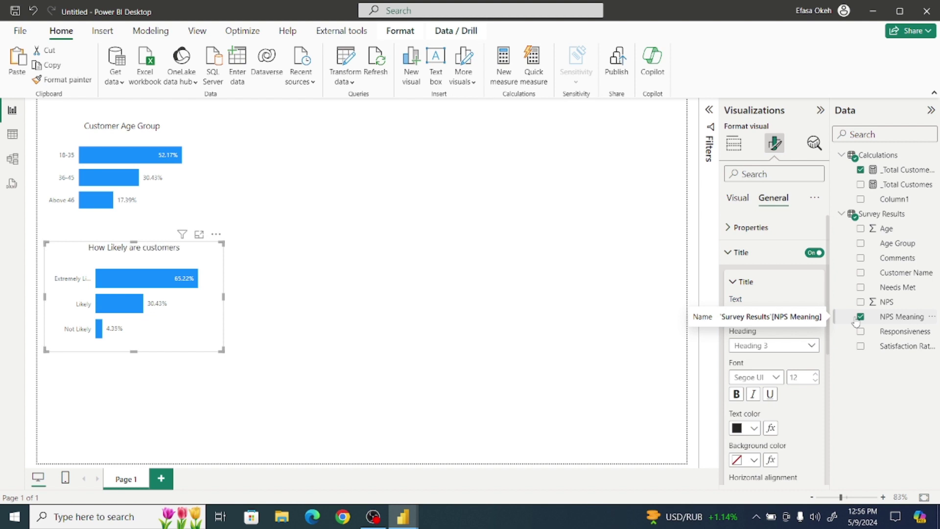
type(" gong to recommen")
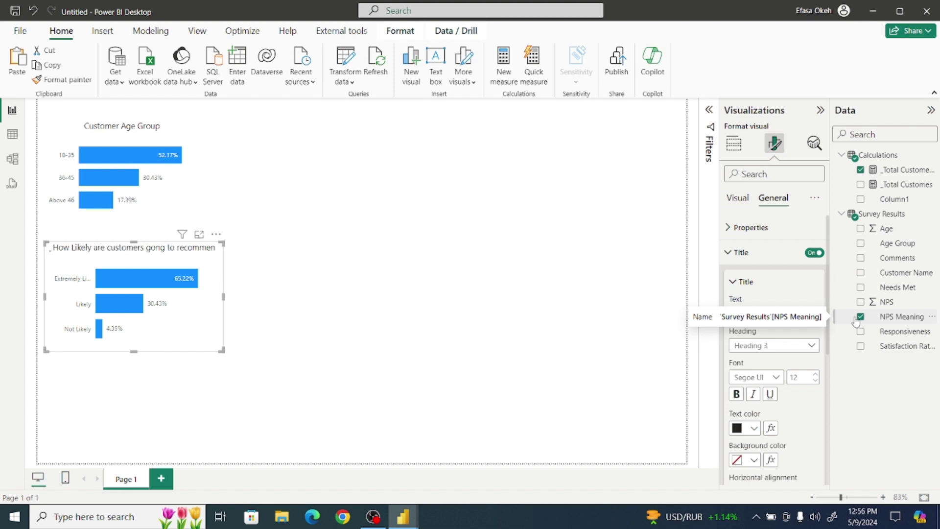
type("d")
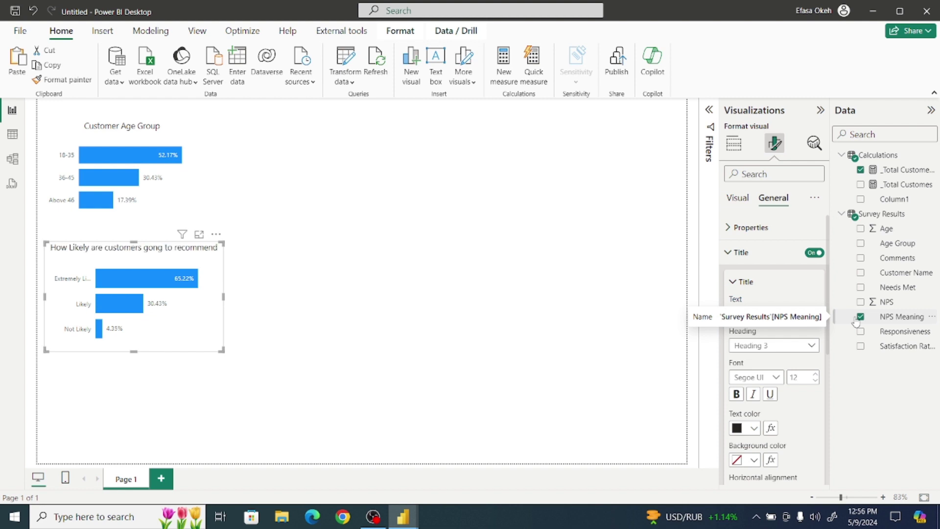
type(" our")
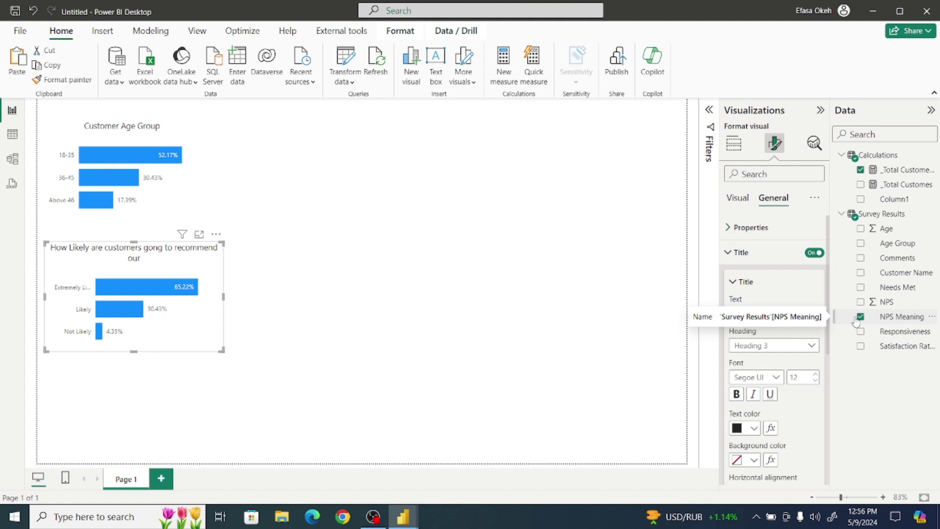
type(" servces ?")
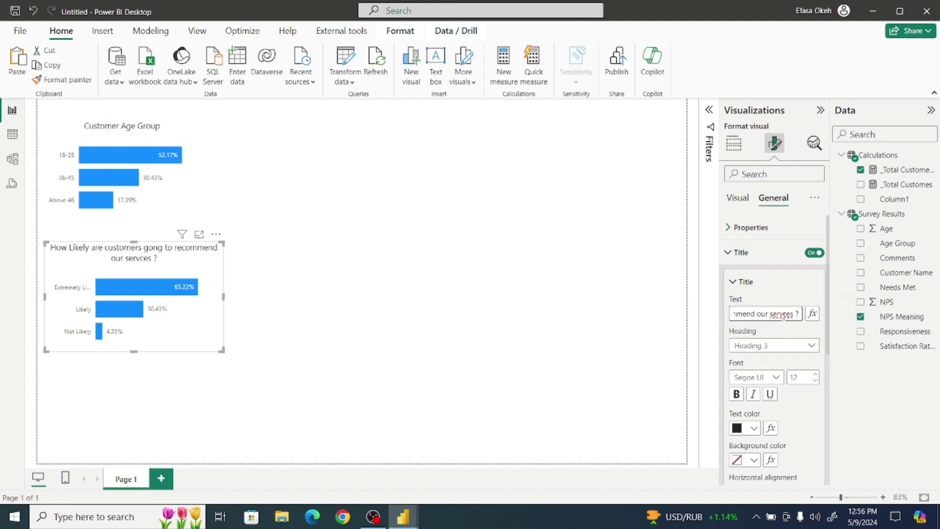
- Correct "servces" to "services" and make "Likely" lowercase in the NPS Meaning chart's title
left_click(783, 313)
type("i")
key("Left")
key("Left")
key("Left")
key("Left")
key("Left")
key("Left")
key("Left")
key("Left")
key("Left")
key("Left")
key("Left")
key("Left")
key("Left")
key("Left")
key("Left")
key("Left")
key("Left")
key("Left")
key("Left")
key("Left")
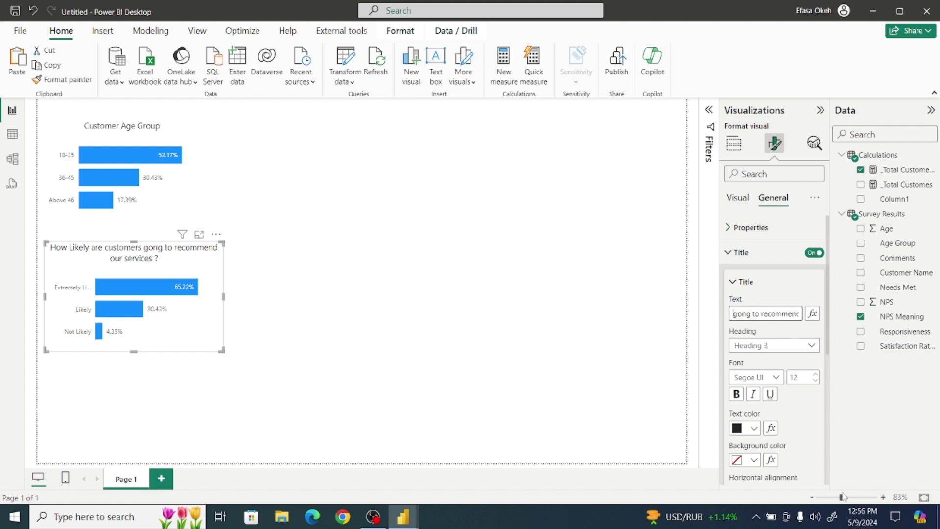
key("Left")
key("Left")
key("Left")
key("Left")
key("Left")
key("Left")
key("Left")
key("Left")
key("Left")
key("Left")
key("Left")
key("Left")
key("Left")
key("Left")
key("Left")
key("Left")
key("Left")
key("BackSpace")
type("l")
left_click(646, 396)
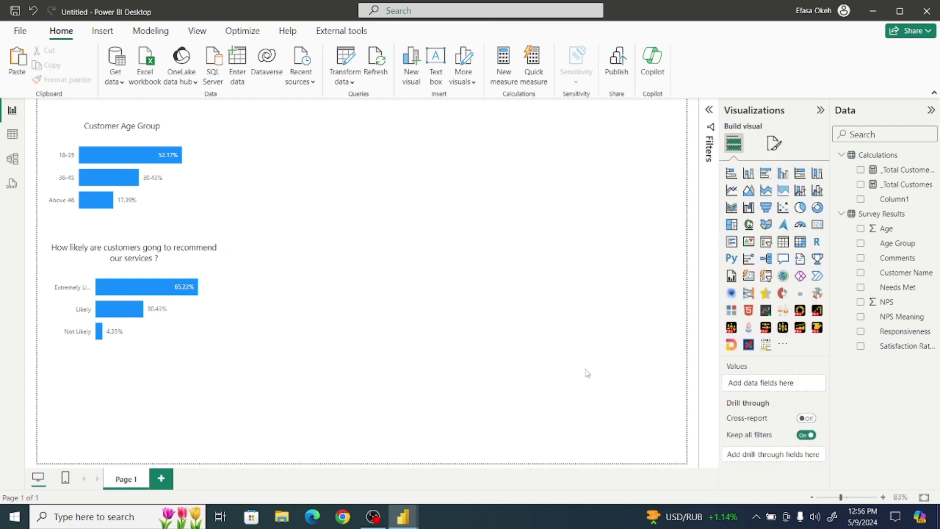
- Widen the NPS Meaning chart until its category labels fit, and enlarge the Customer Age Group chart to the same width
left_click(221, 352)
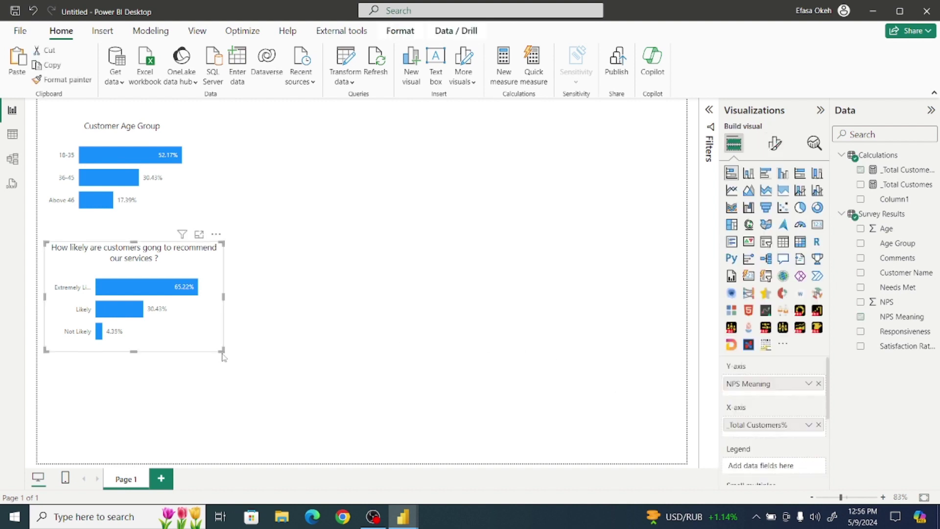
left_click_drag(221, 352, 255, 351)
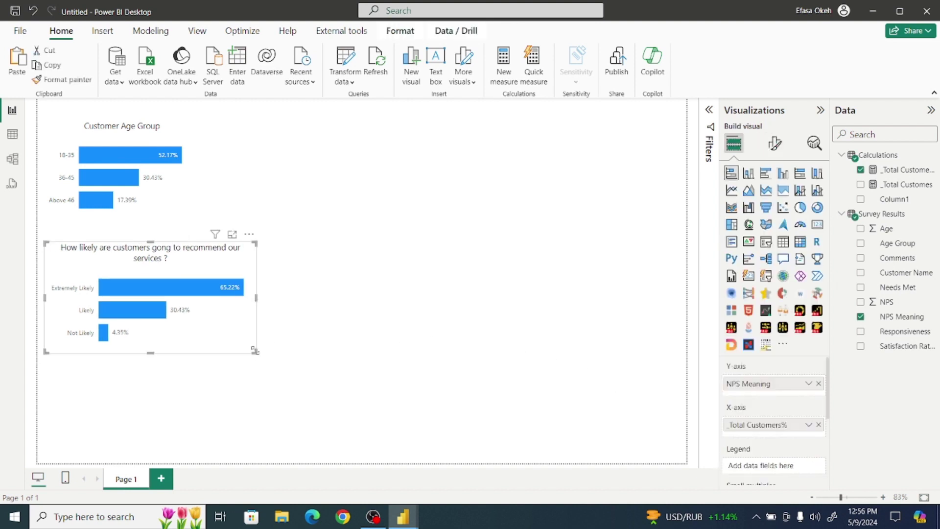
left_click(181, 188)
left_click_drag(201, 222, 257, 236)
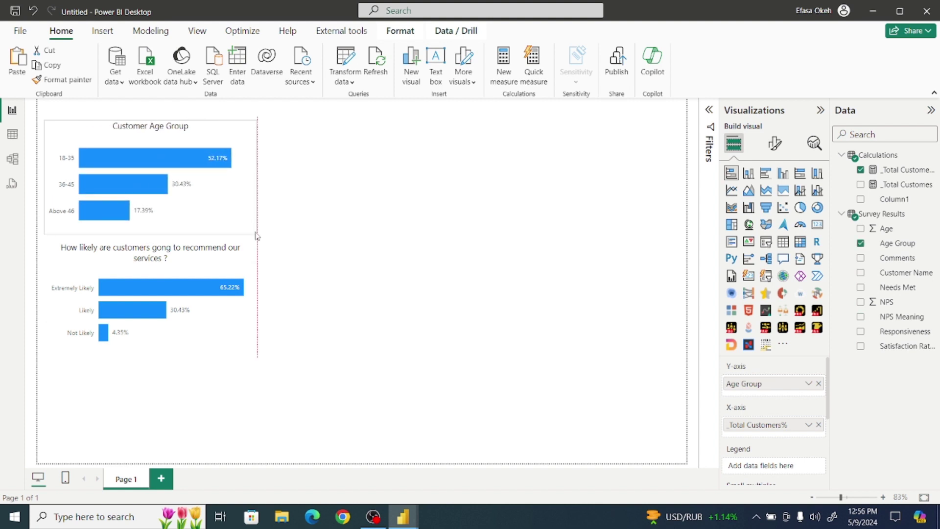
left_click(336, 289)
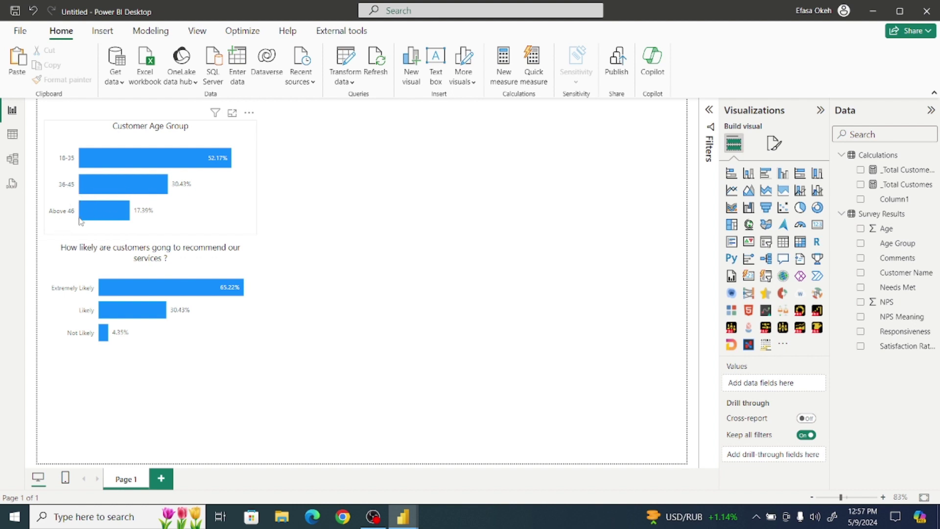
- Add a stacked bar chart of _Total Customers% by Satisfaction Rating beside the Customer Age Group chart
mouse_move(127, 219)
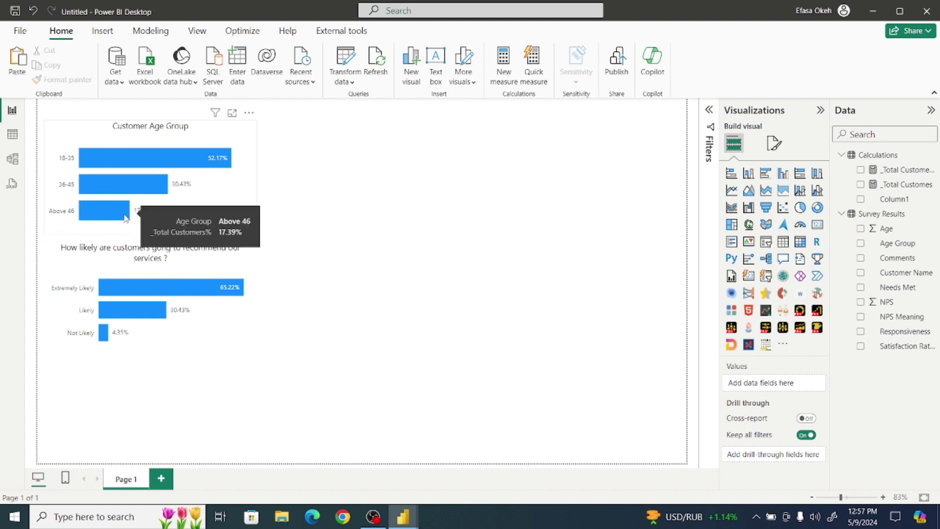
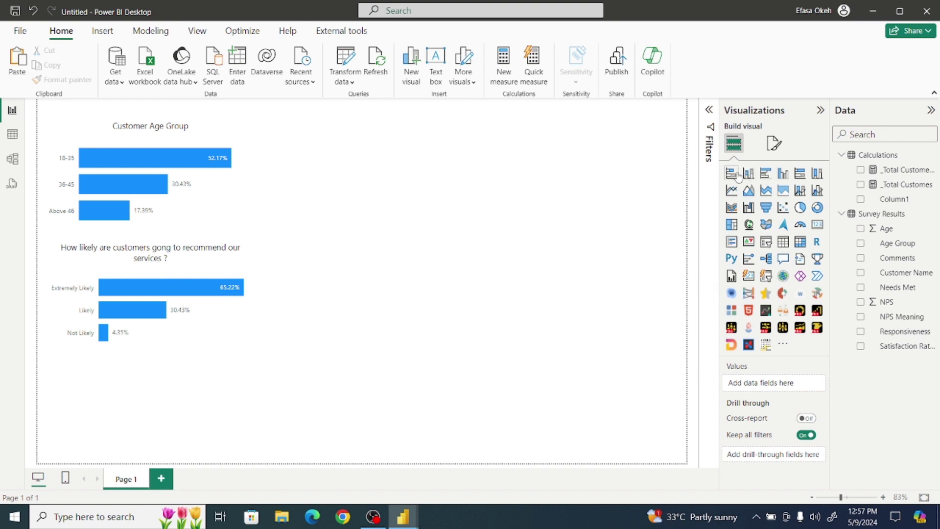
left_click(736, 177)
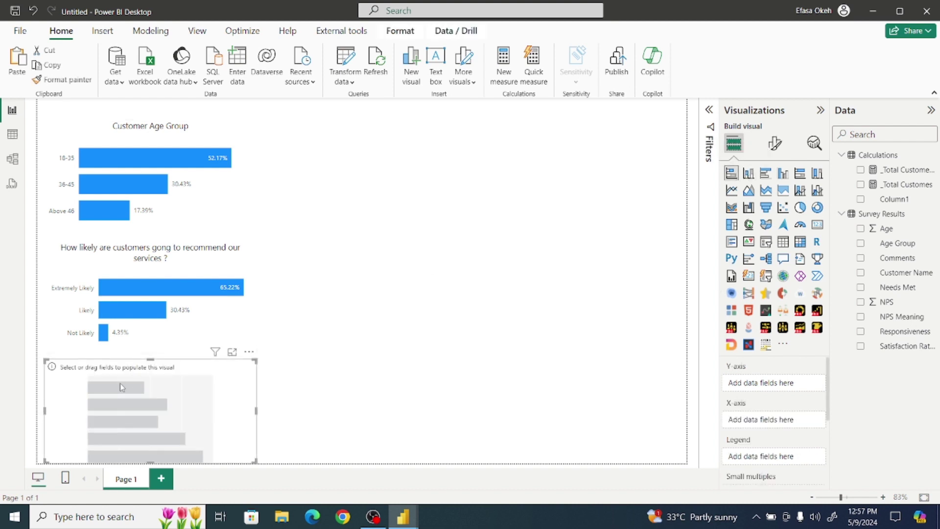
left_click_drag(119, 383, 345, 145)
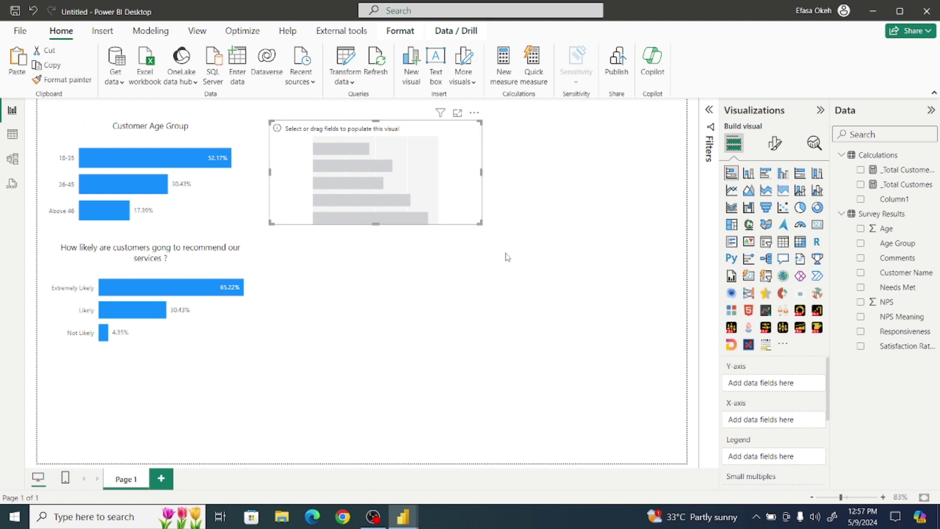
left_click(861, 170)
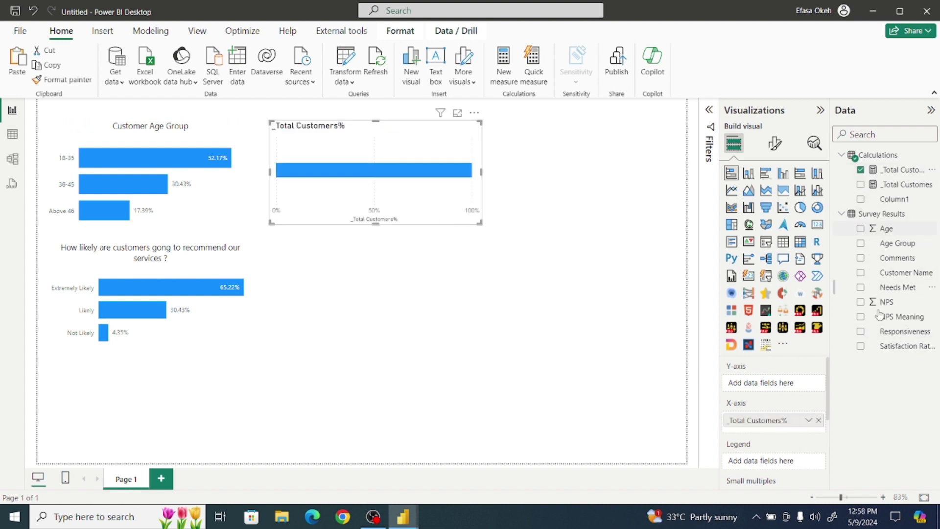
left_click(861, 346)
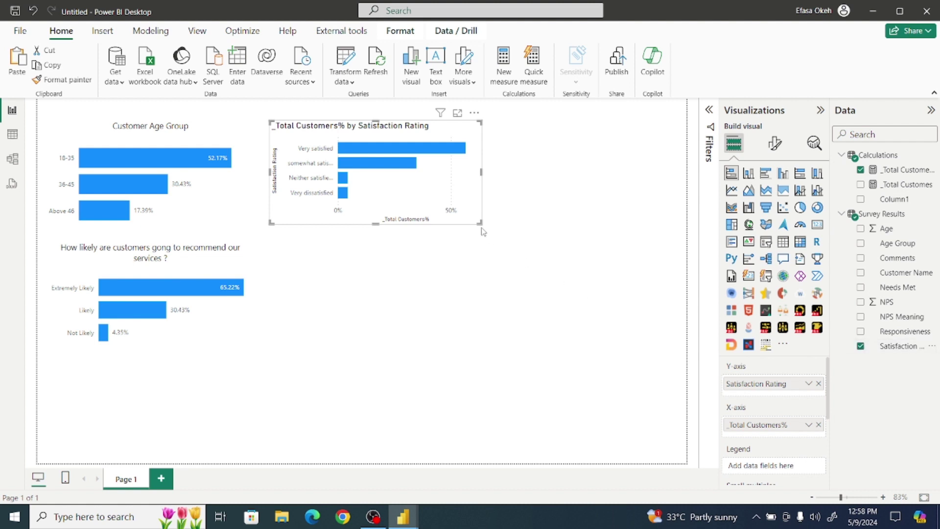
- Resize the Satisfaction Rating bar chart so it is slightly wider and taller than the Customer Age Group chart
left_click_drag(479, 223, 553, 260)
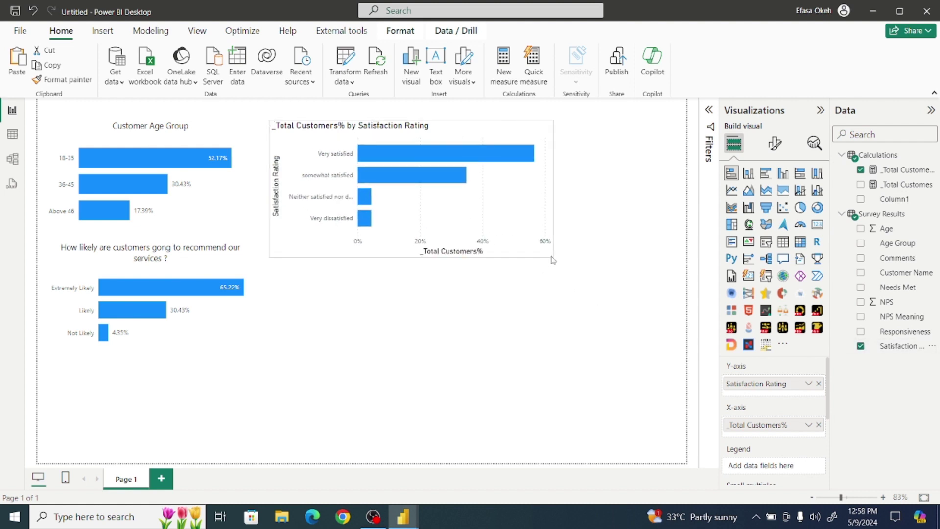
left_click(553, 260)
left_click_drag(552, 256, 593, 269)
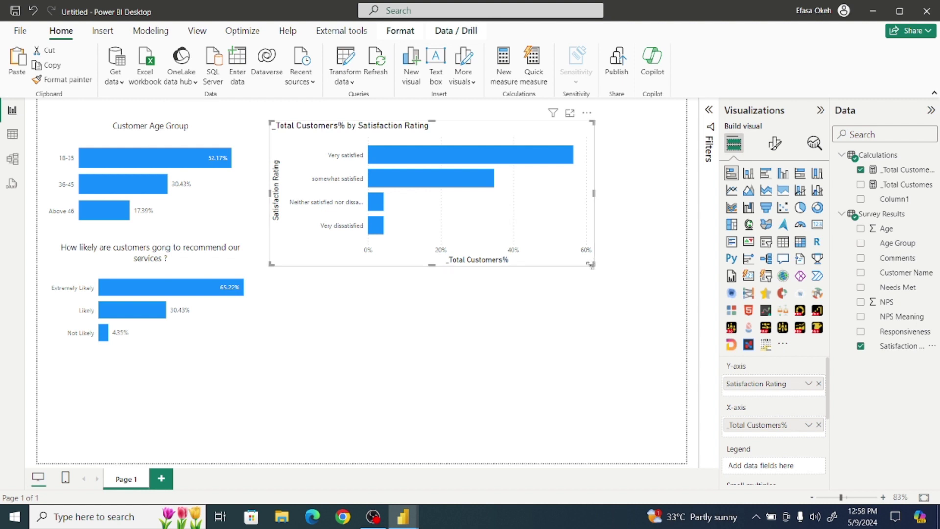
left_click_drag(593, 264, 512, 249)
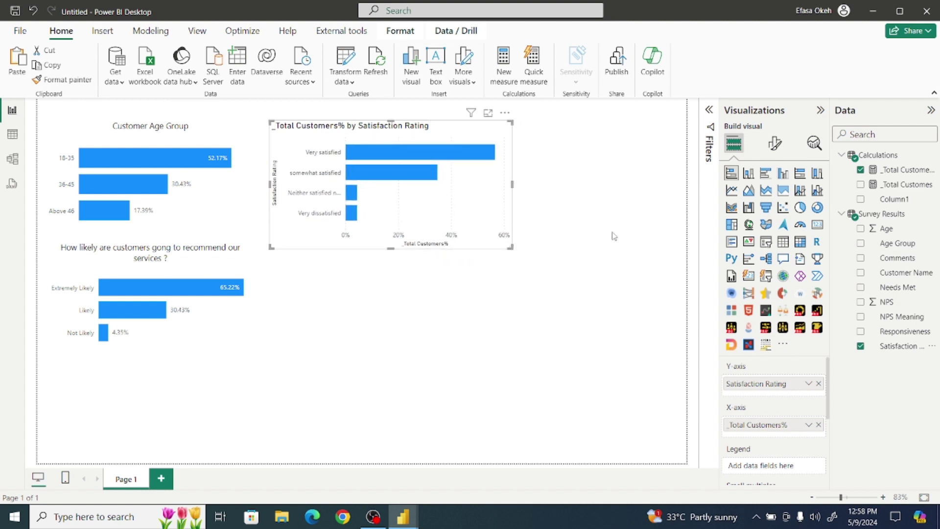
- Turn off the Y-axis title of the Satisfaction Rating bar chart
left_click(778, 141)
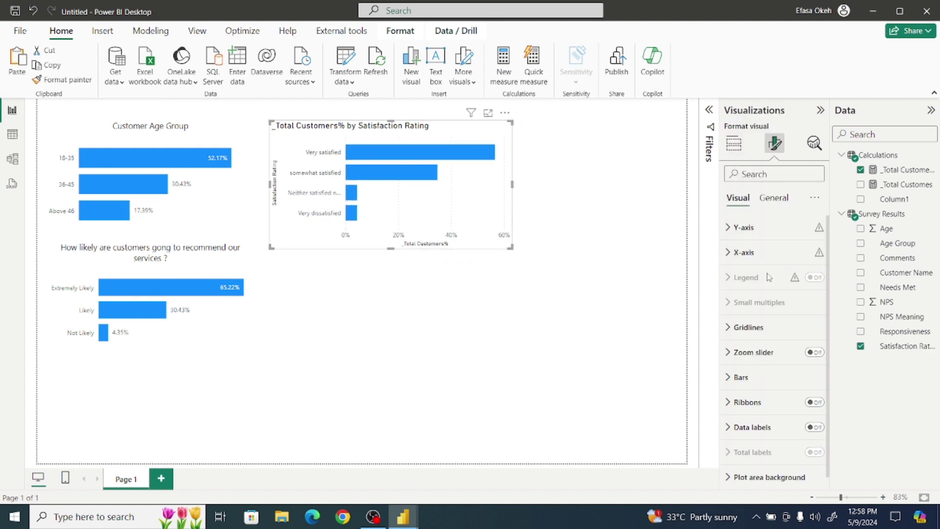
left_click(760, 236)
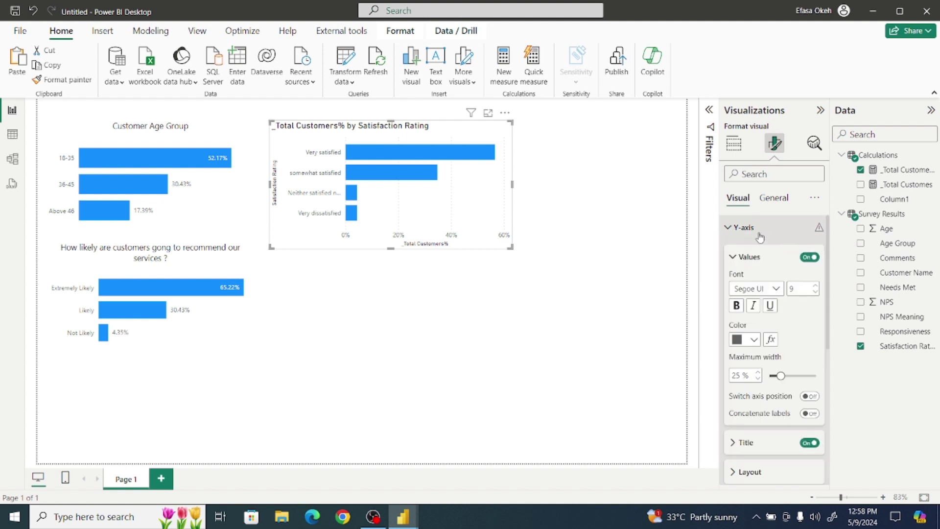
left_click(810, 442)
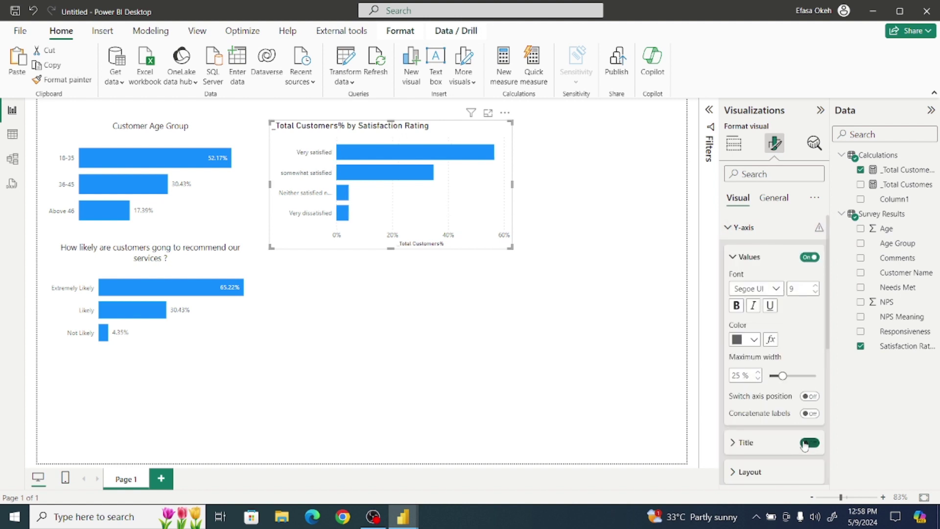
left_click(745, 237)
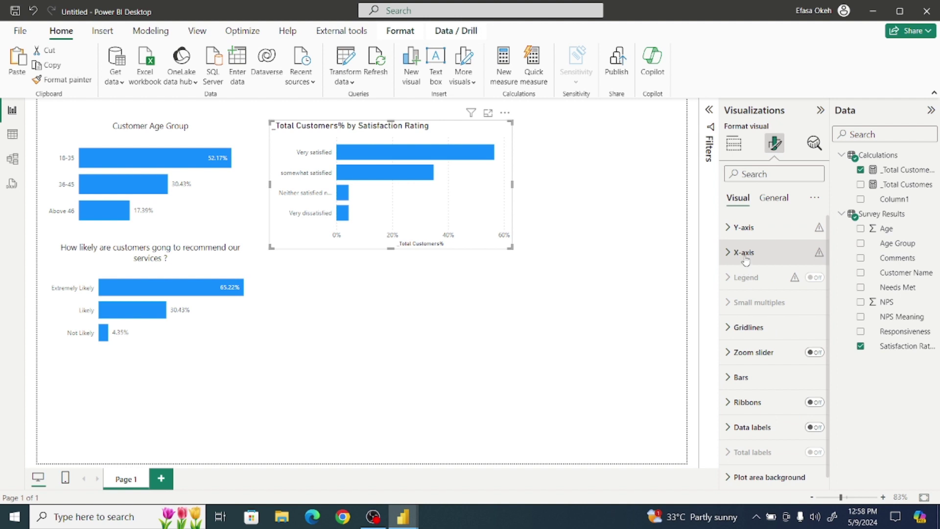
- Turn off the X-axis values and title of the Satisfaction Rating bar chart
left_click(744, 254)
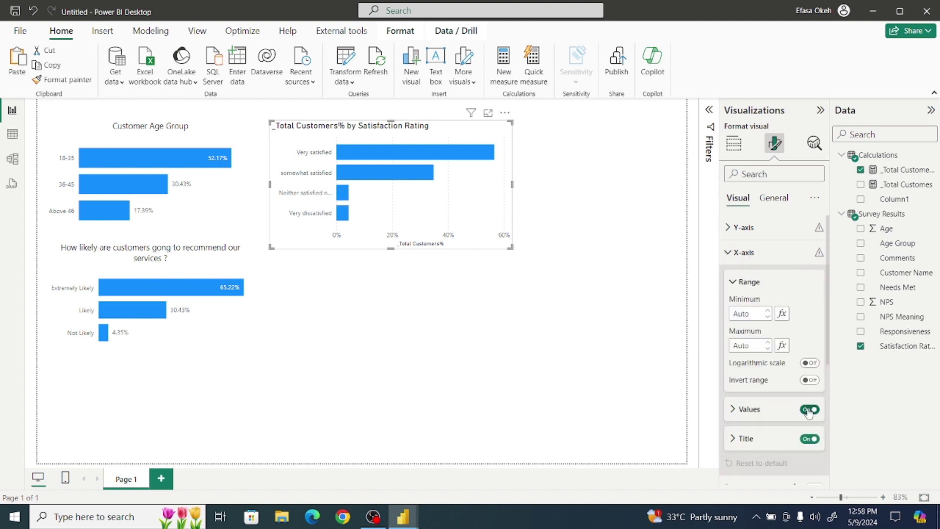
left_click(809, 408)
left_click(809, 439)
left_click(744, 252)
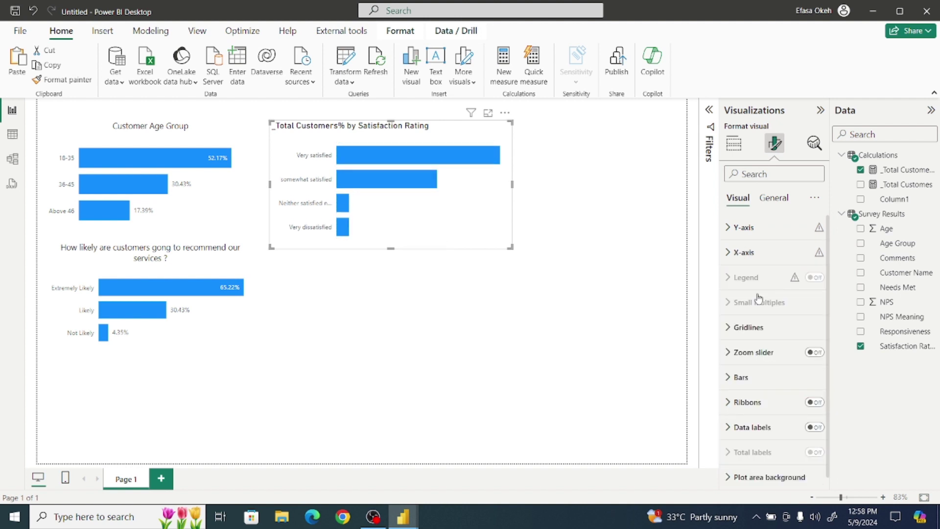
- Turn on data labels for the Satisfaction Rating bar chart and shrink the chart slightly in width and height
left_click(813, 429)
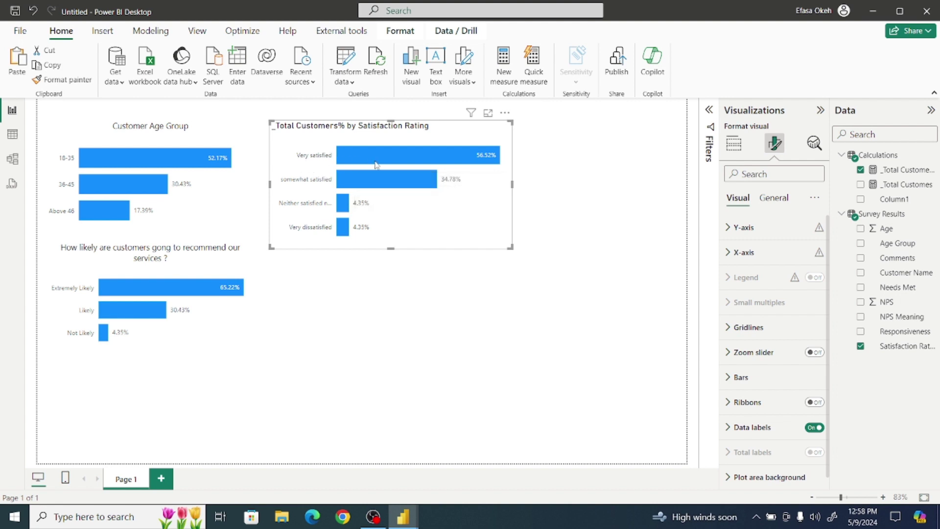
left_click_drag(511, 247, 489, 245)
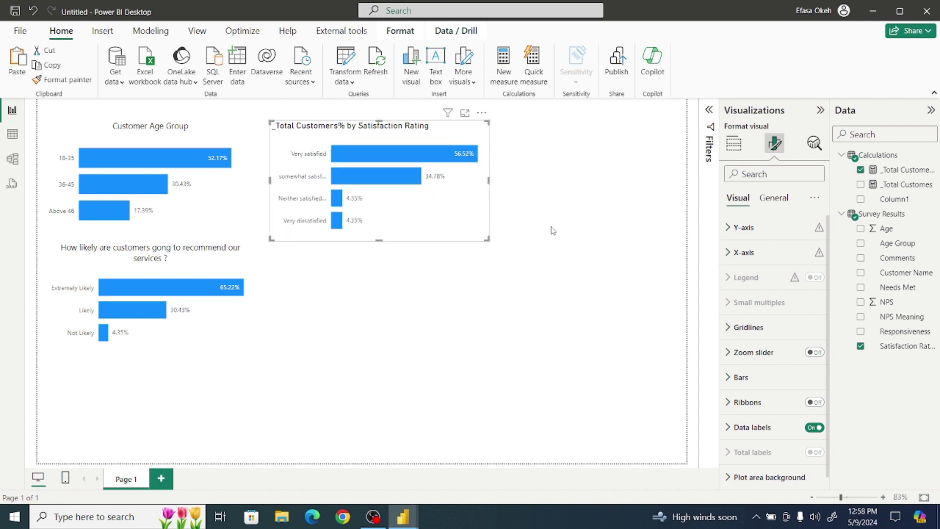
- Set the Satisfaction Rating chart's title text to "How satisfied where customers to our services"
left_click(775, 199)
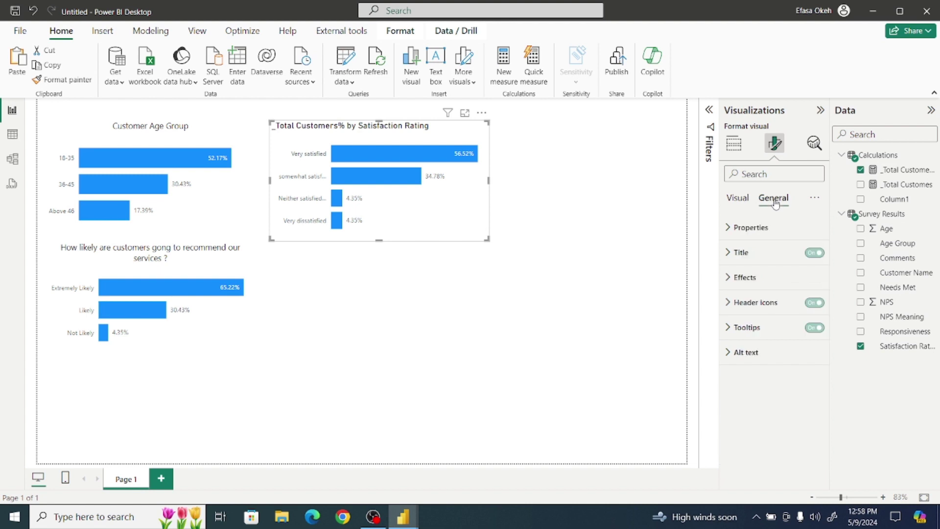
left_click(739, 252)
left_click_drag(734, 314, 838, 321)
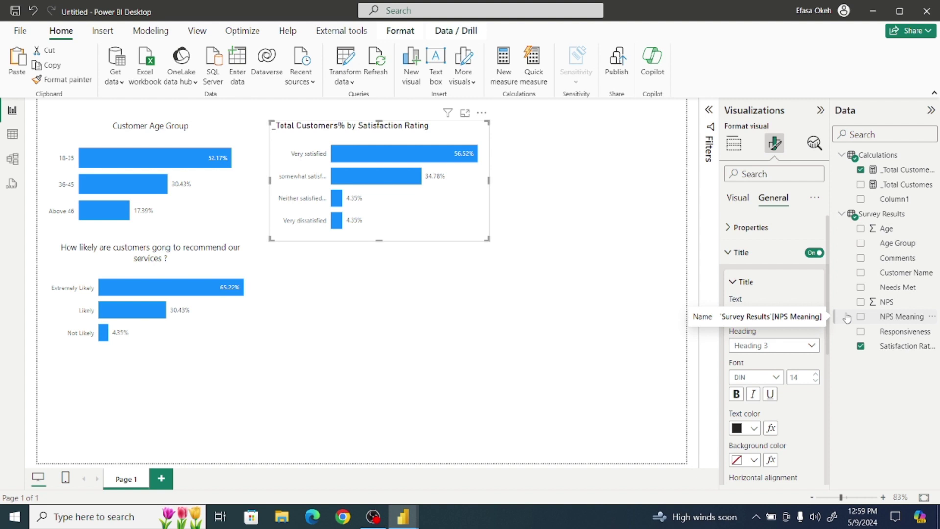
type("How")
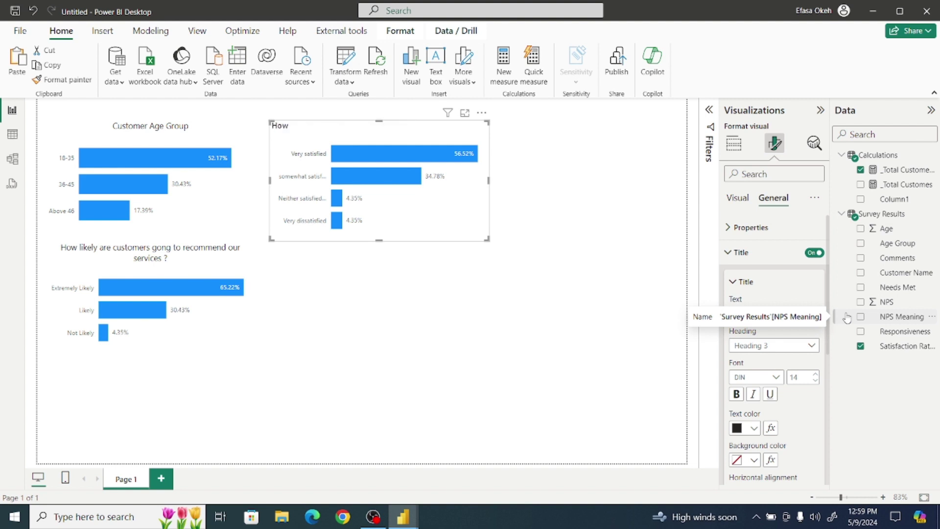
type(" Satisfied where customr")
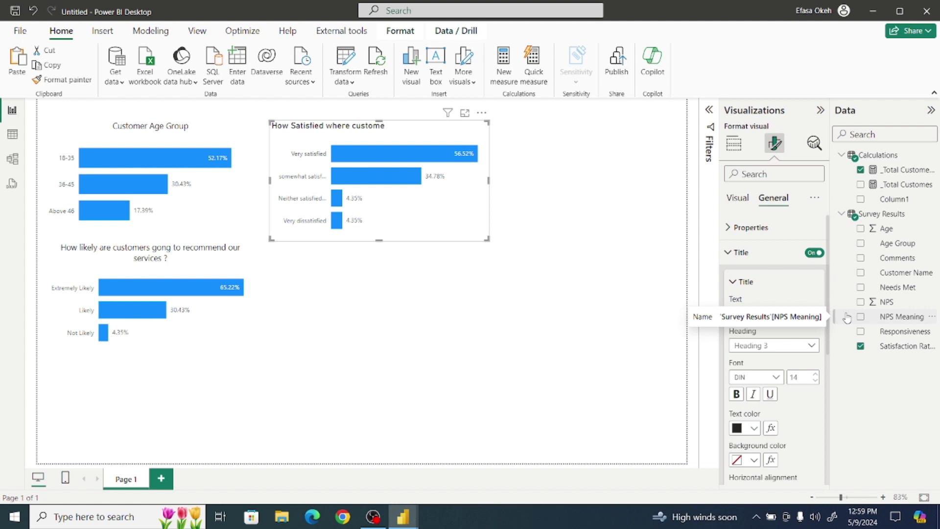
type("rs to our services")
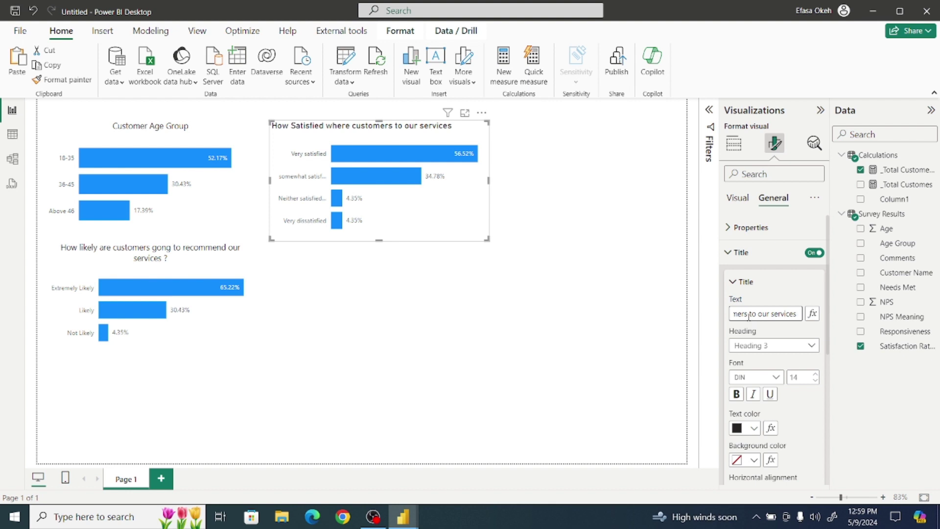
key("Left")
key("Left")
key("Left")
key("Left")
key("Left")
key("Left")
key("Left")
key("Left")
key("Left")
key("Left")
key("Left")
key("Left")
key("Left")
key("Left")
key("Left")
key("Left")
key("Left")
key("Left")
key("Left")
key("Left")
key("Left")
key("Left")
key("BackSpace")
type("s")
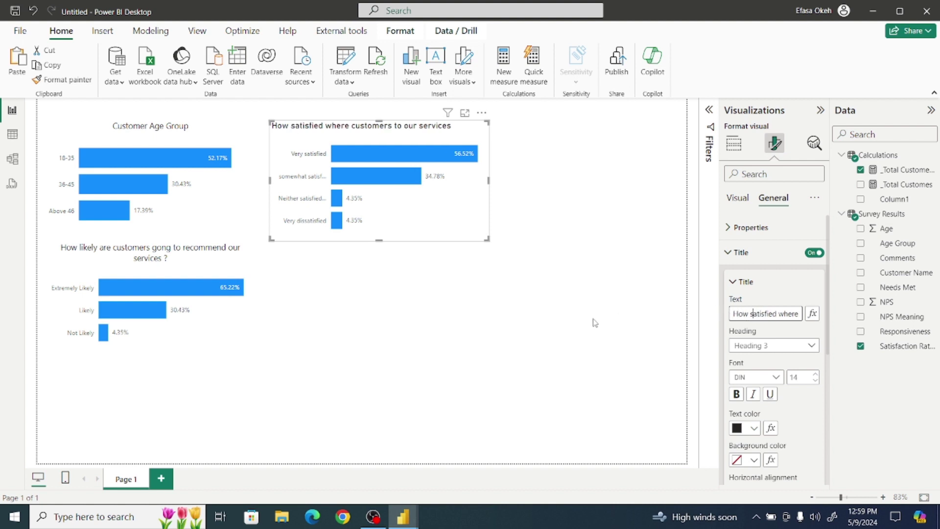
- Change the satisfaction chart's title font to Segoe UI and reduce its font size
left_click(757, 377)
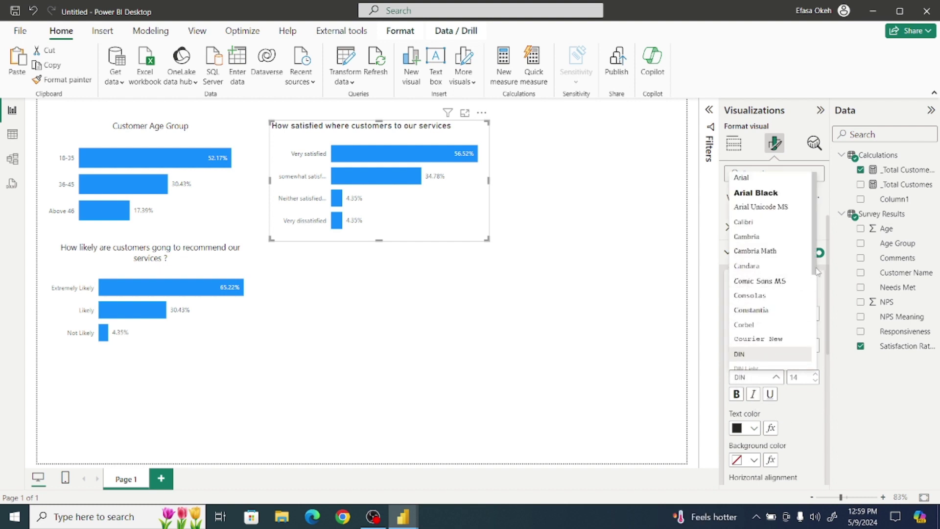
scroll(762, 304, "down", 3)
left_click(759, 285)
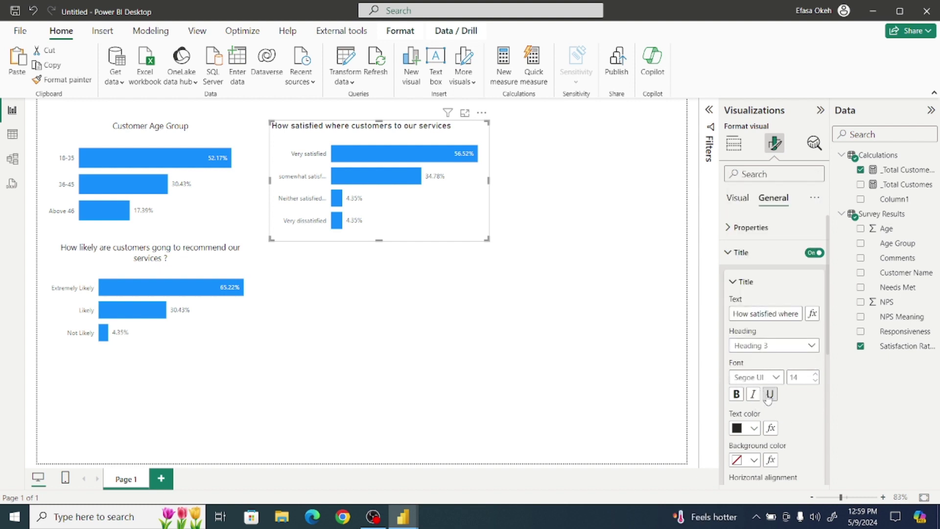
left_click(815, 380)
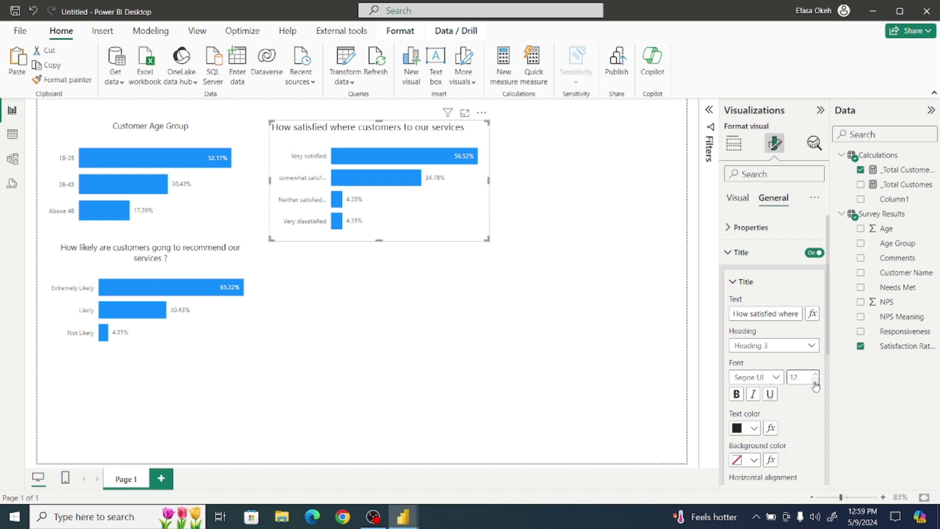
left_click(815, 380)
- Copy the Customer Age Group chart's formatting onto the satisfaction chart with Format painter
left_click(431, 285)
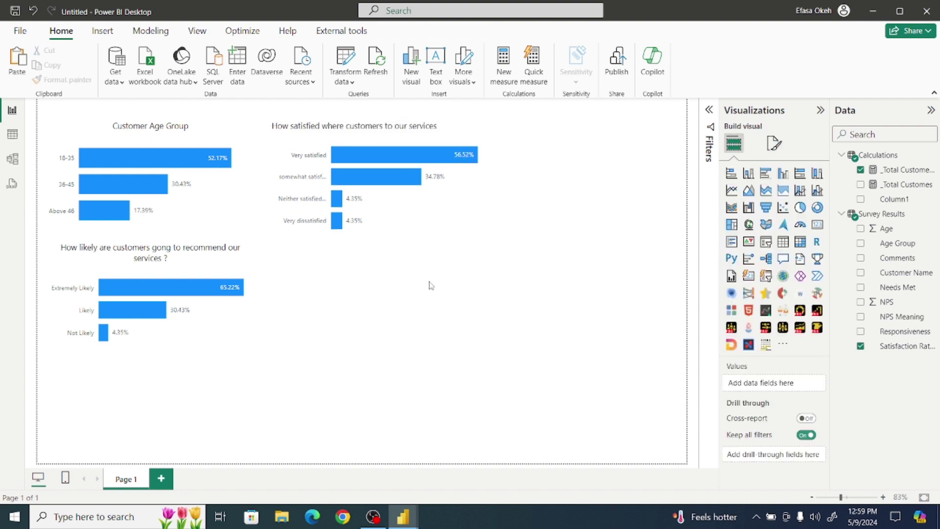
left_click(449, 217)
left_click(770, 149)
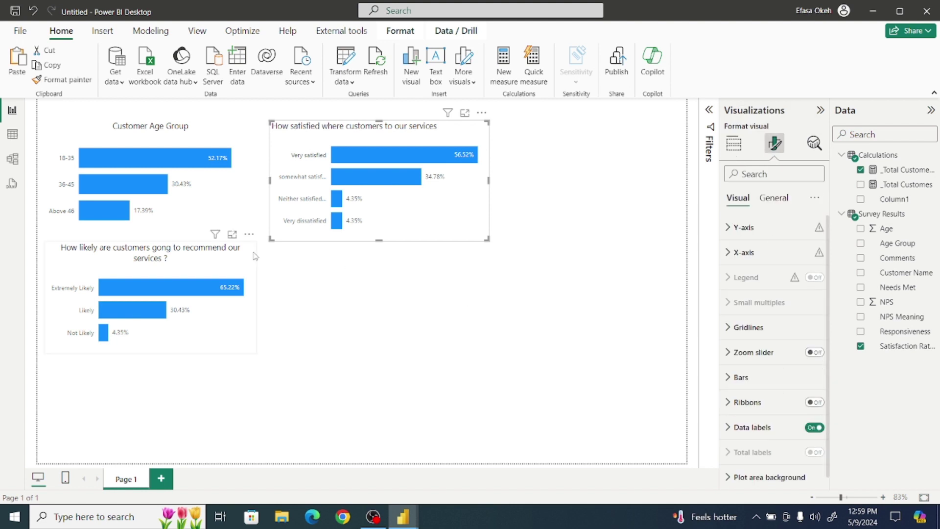
left_click(231, 207)
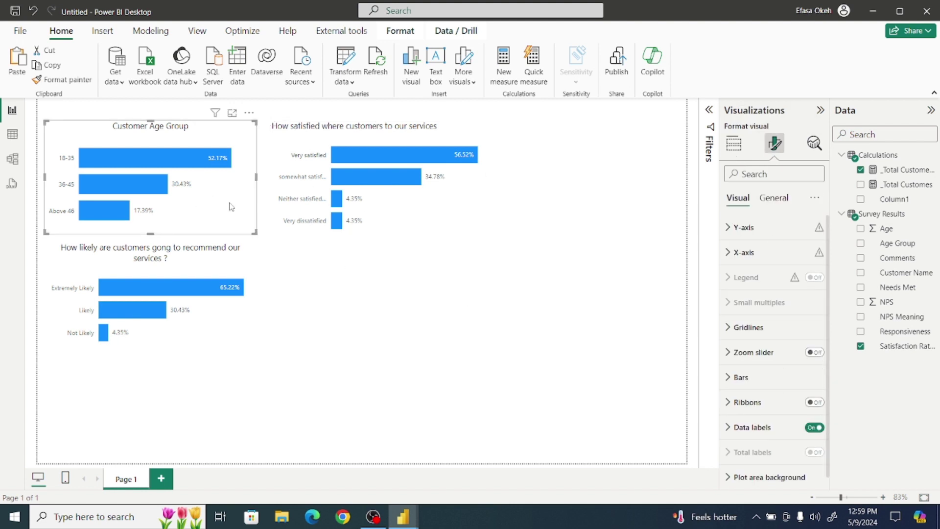
left_click(64, 83)
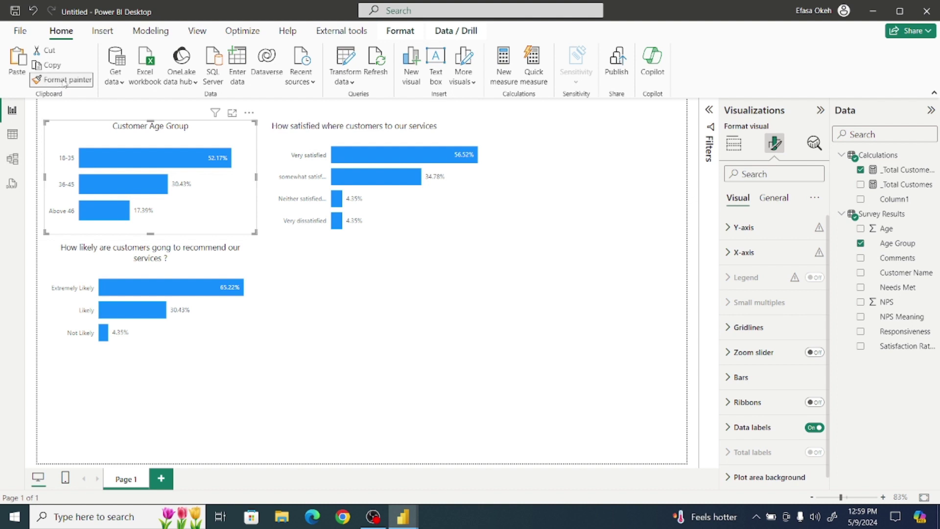
left_click(405, 219)
left_click(413, 286)
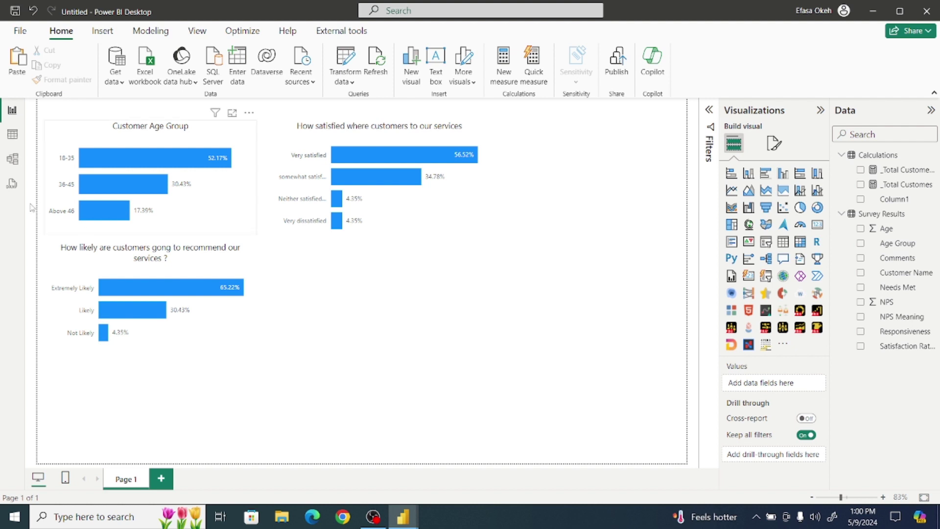
- Add a stacked bar chart of _Total Customers% by Responsiveness below the satisfaction chart and enlarge it
left_click(12, 135)
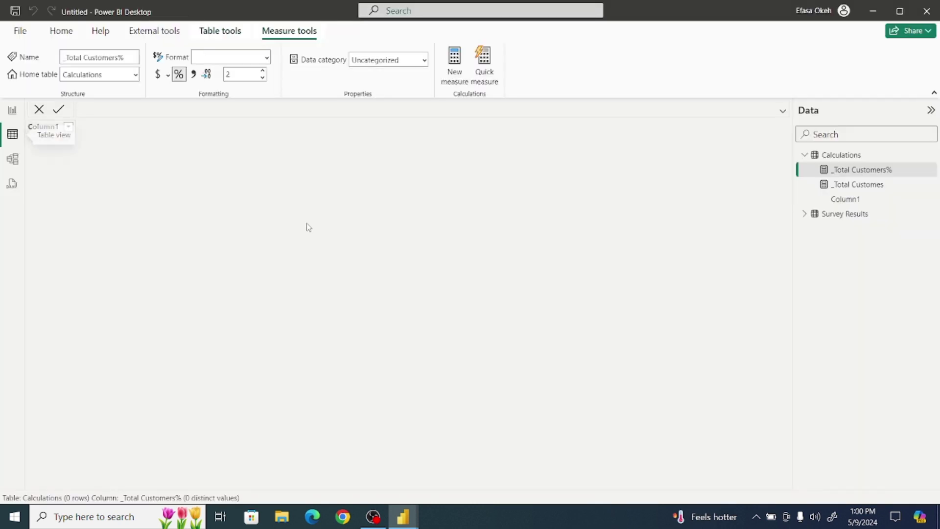
left_click(838, 223)
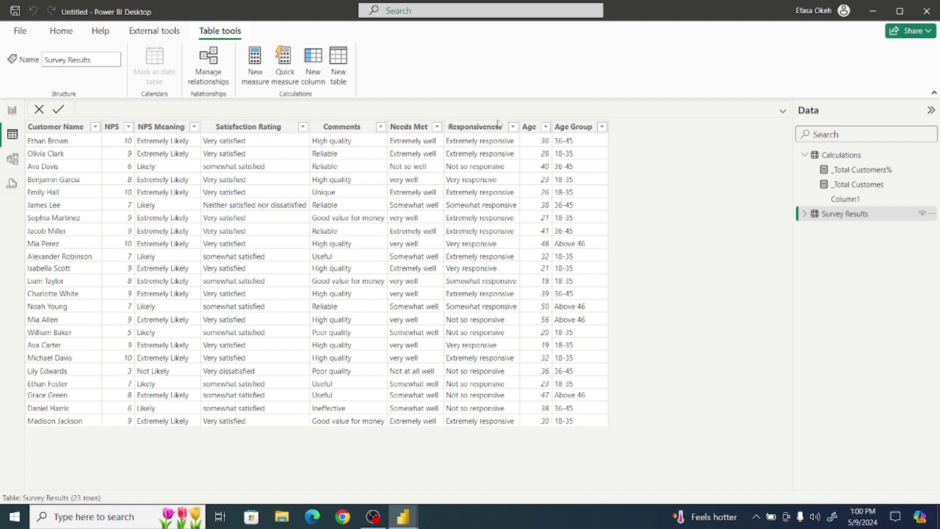
left_click(10, 112)
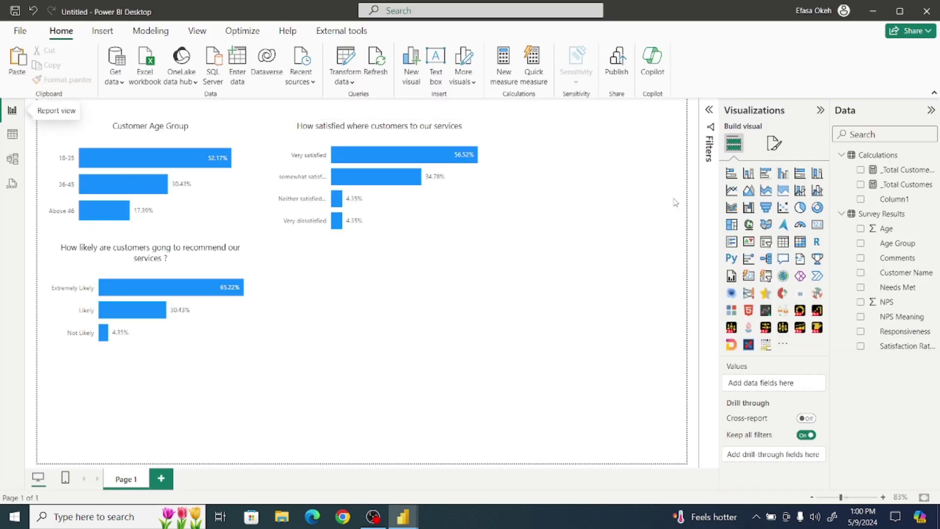
left_click(731, 173)
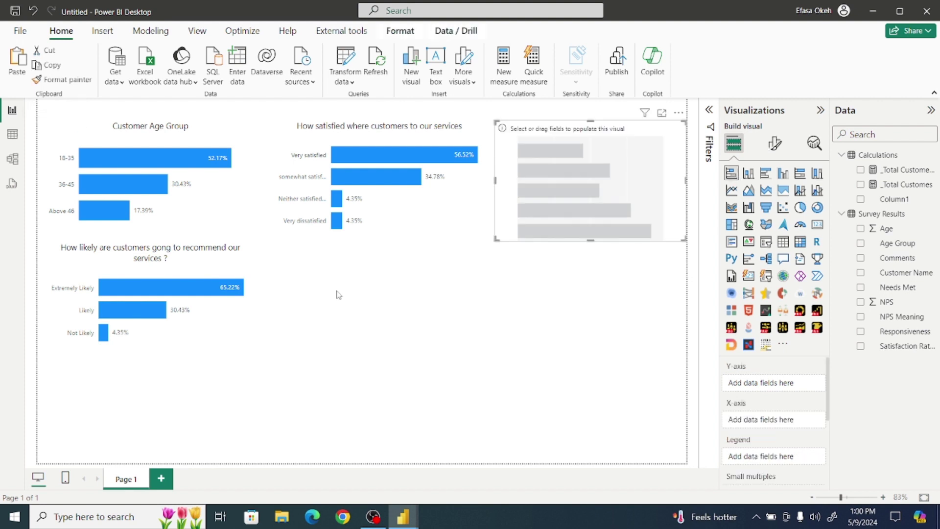
left_click_drag(579, 192, 359, 324)
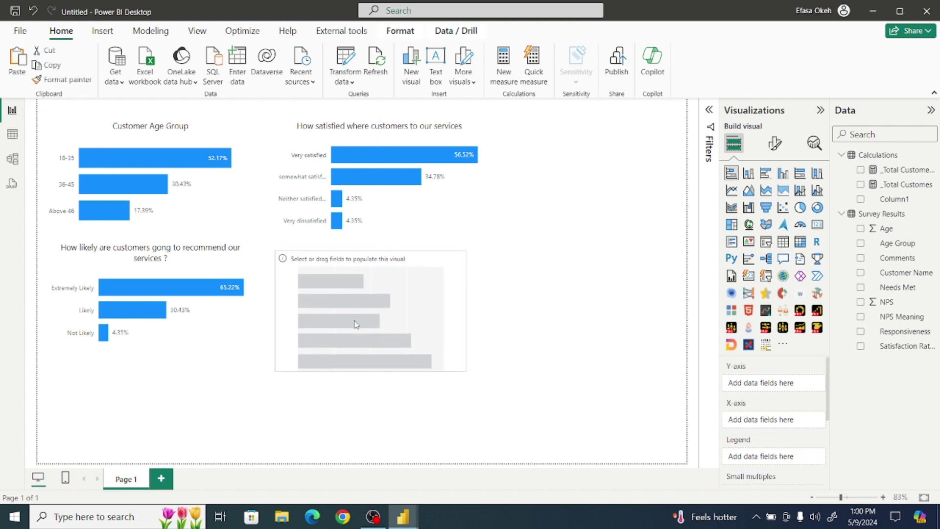
left_click(860, 172)
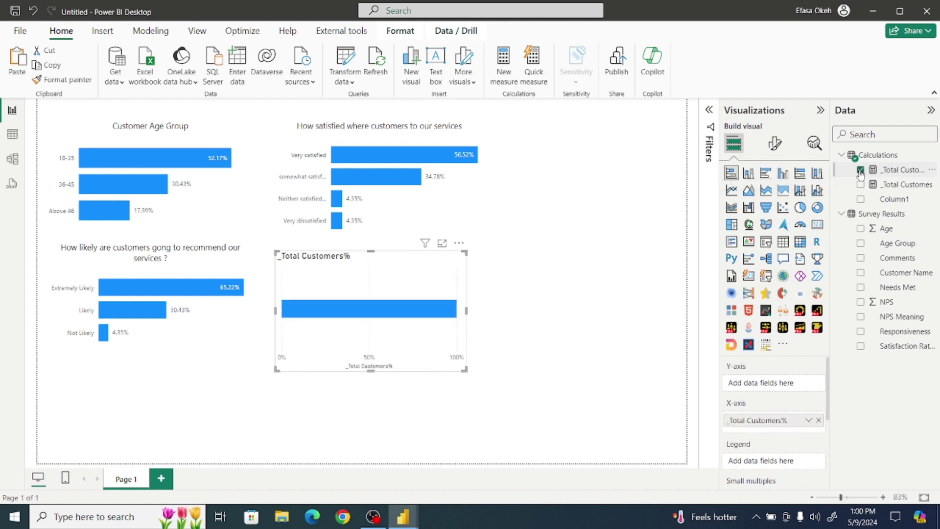
left_click(861, 332)
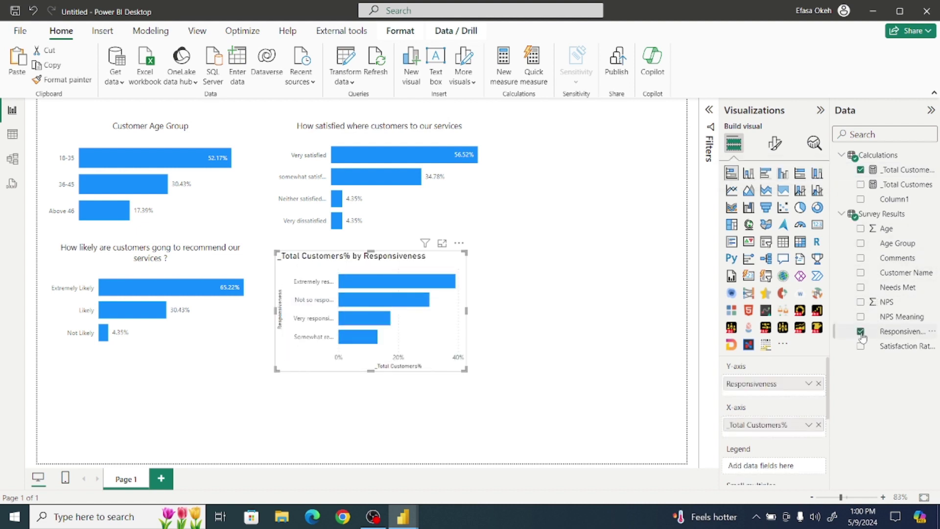
left_click_drag(463, 374, 542, 392)
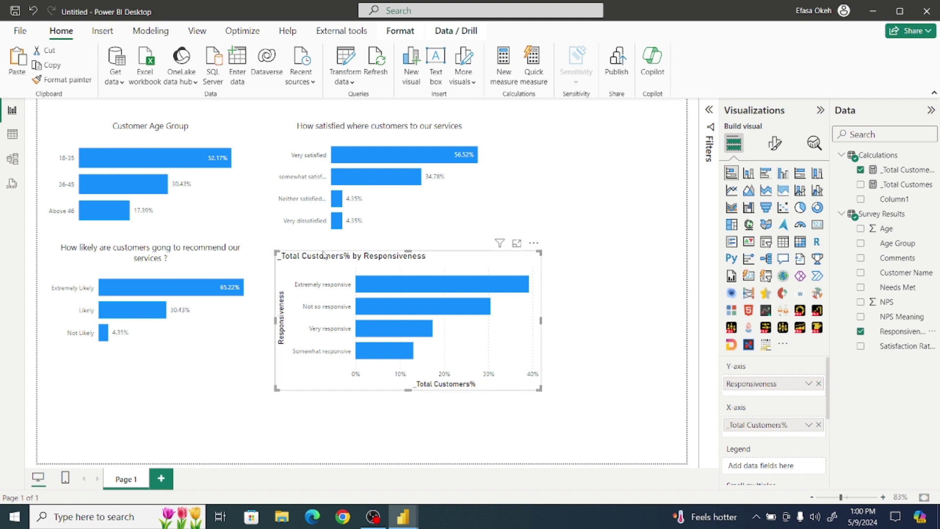
- Copy the satisfaction chart's formatting onto the Responsiveness chart with Format painter
left_click(311, 208)
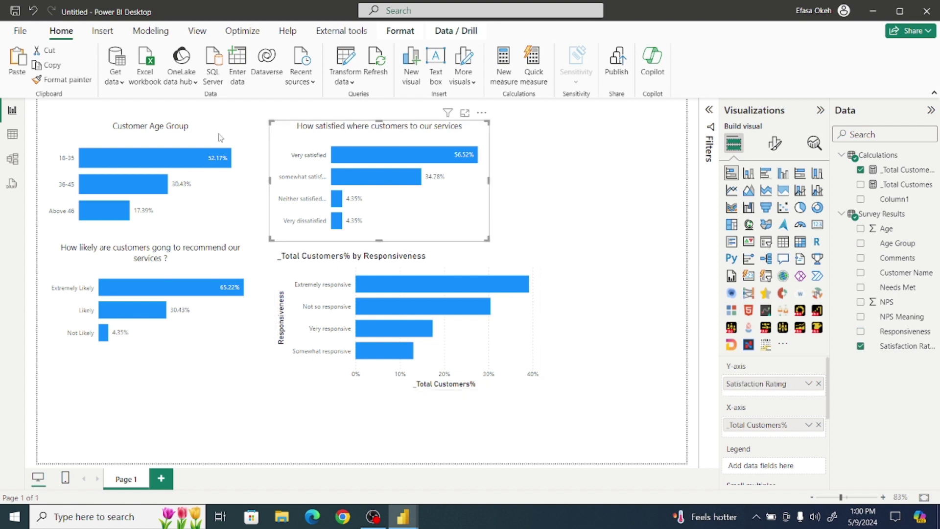
left_click(76, 83)
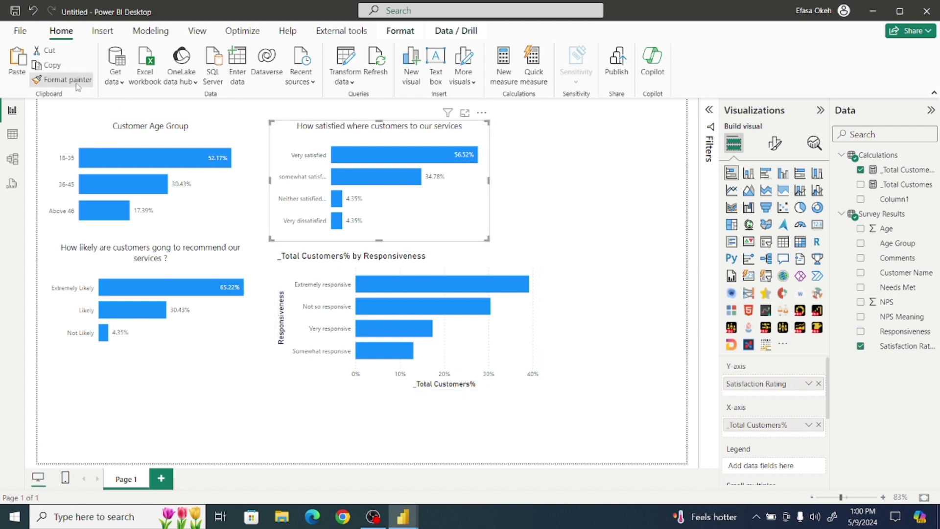
left_click(324, 270)
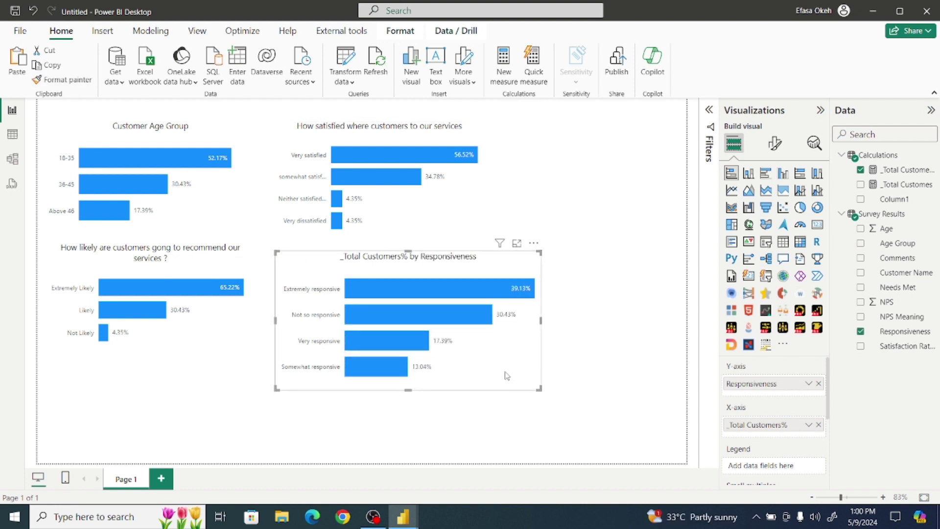
- Sort the Responsiveness bar chart's axis by Responsiveness
mouse_move(343, 368)
left_click(534, 244)
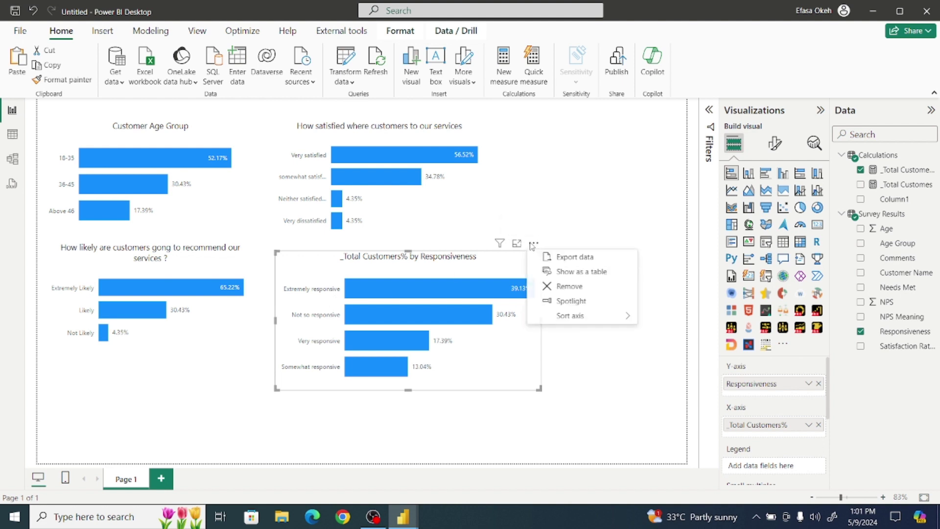
mouse_move(592, 316)
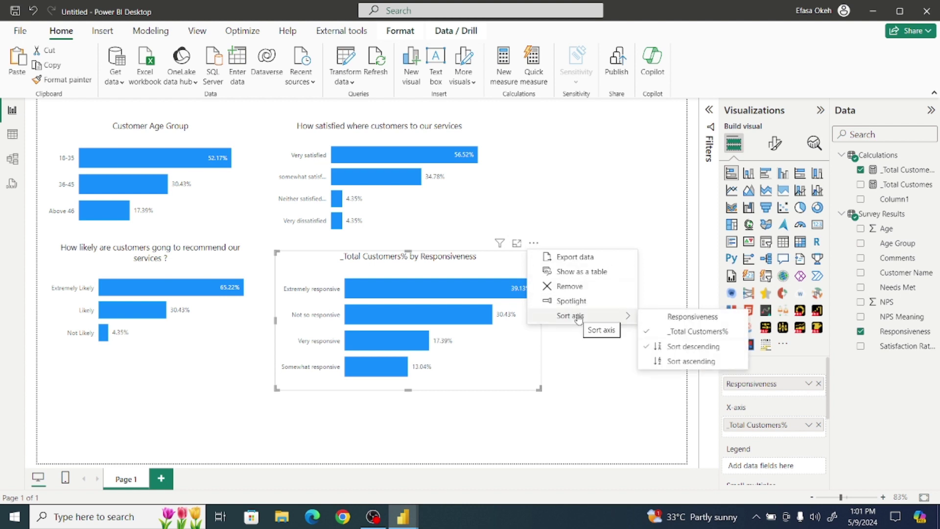
left_click(676, 321)
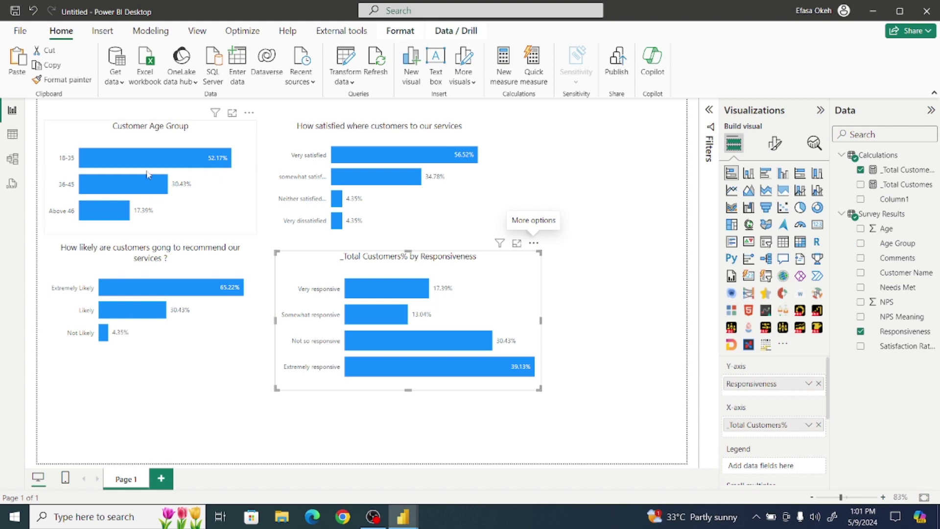
- Open the Survey Results query in the Power Query Editor to reach the Responsiveness column
left_click(12, 137)
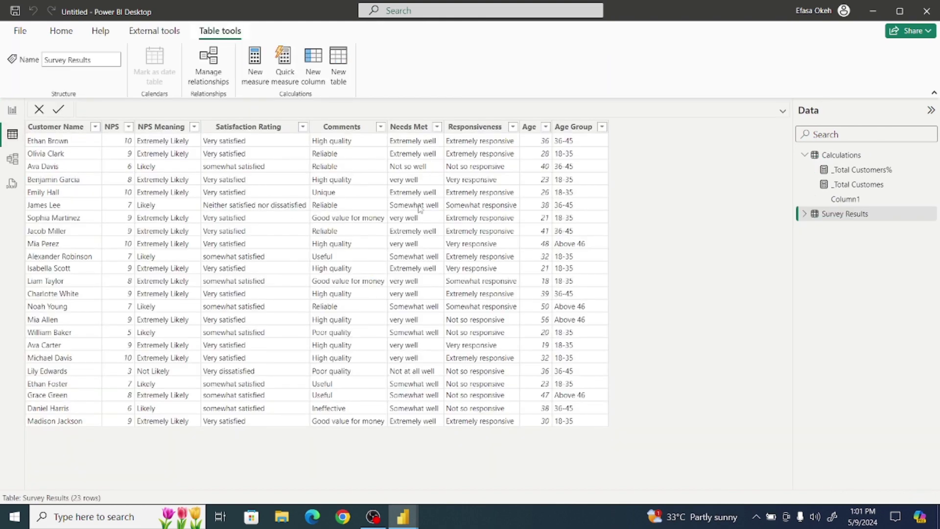
left_click(14, 111)
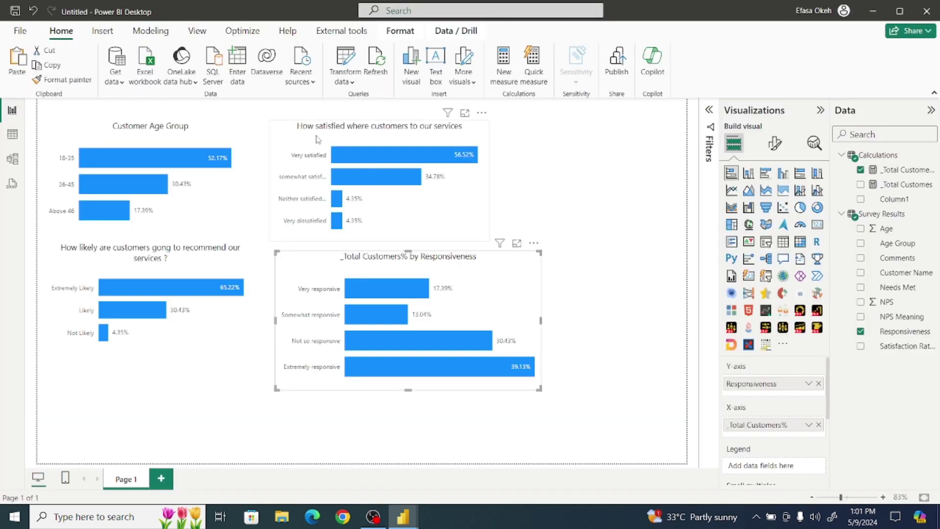
left_click(353, 83)
left_click(373, 100)
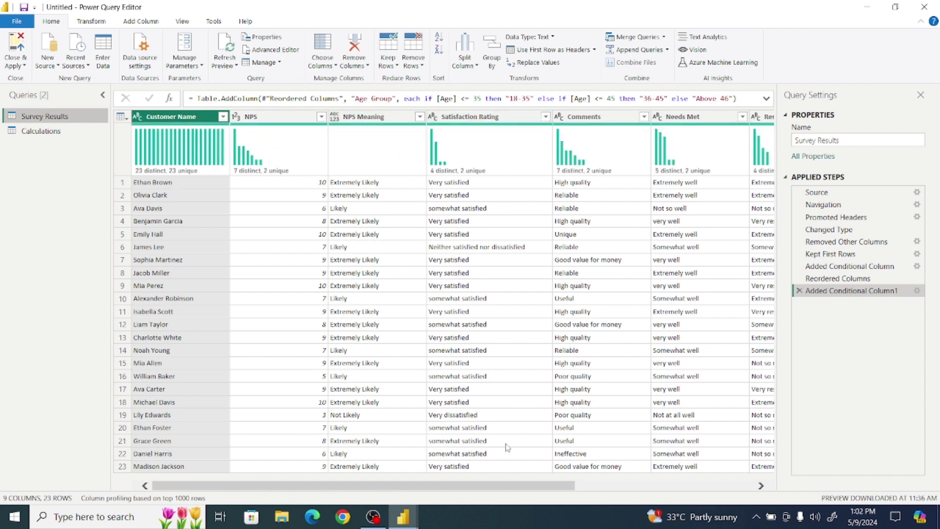
left_click_drag(454, 487, 689, 500)
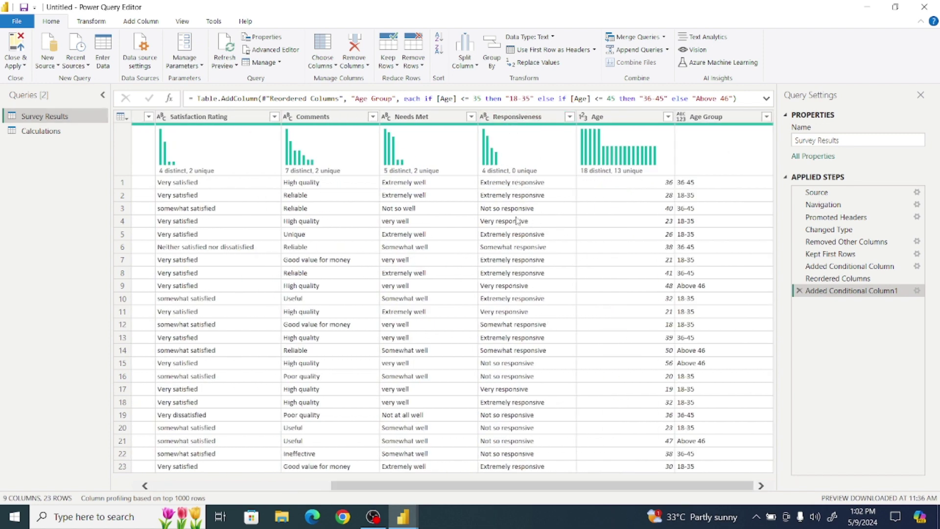
- Start a conditional column in the Survey Results query and name it Sort Responsiveness
left_click(141, 21)
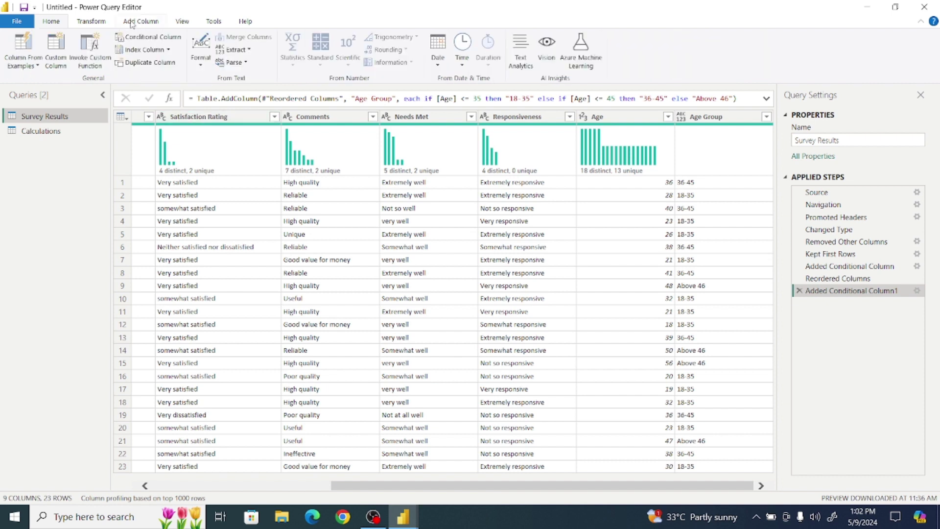
left_click(145, 39)
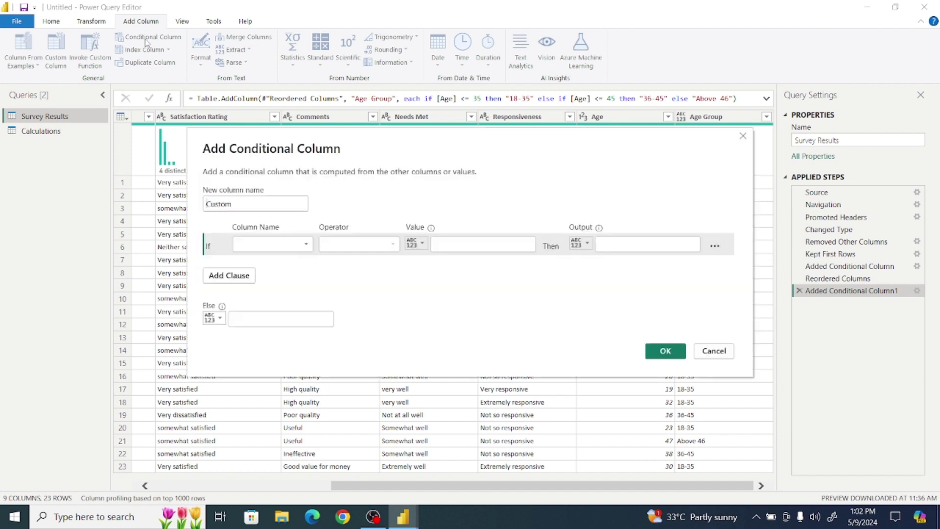
left_click_drag(244, 206, 180, 211)
type("Sc")
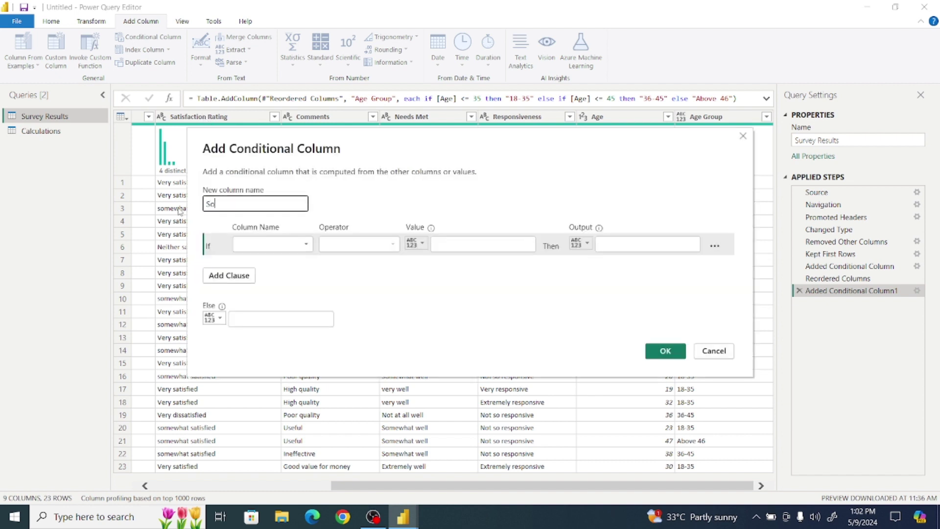
type("rt Respon")
key("BackSpace")
key("BackSpace")
type("venes")
- Define the first condition so that Responsiveness equal to "Extremely responsive" outputs 1
left_click(256, 250)
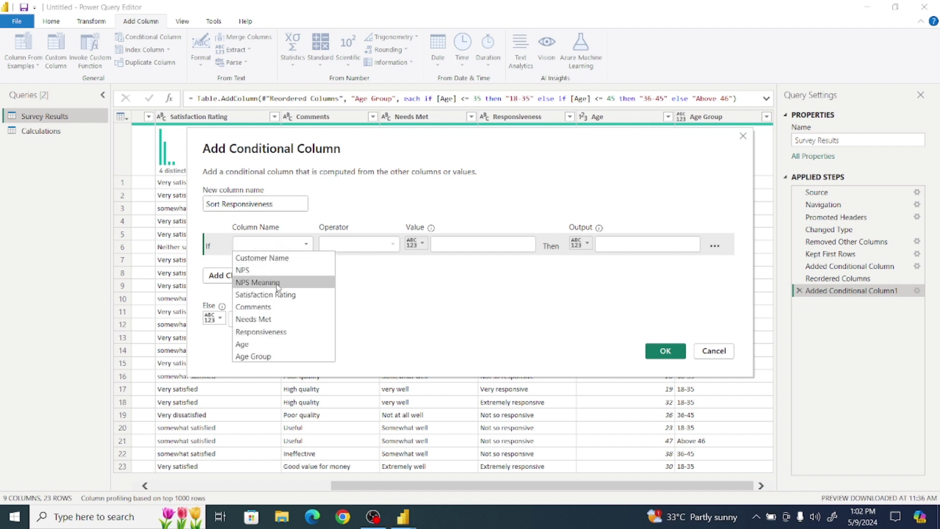
left_click(274, 332)
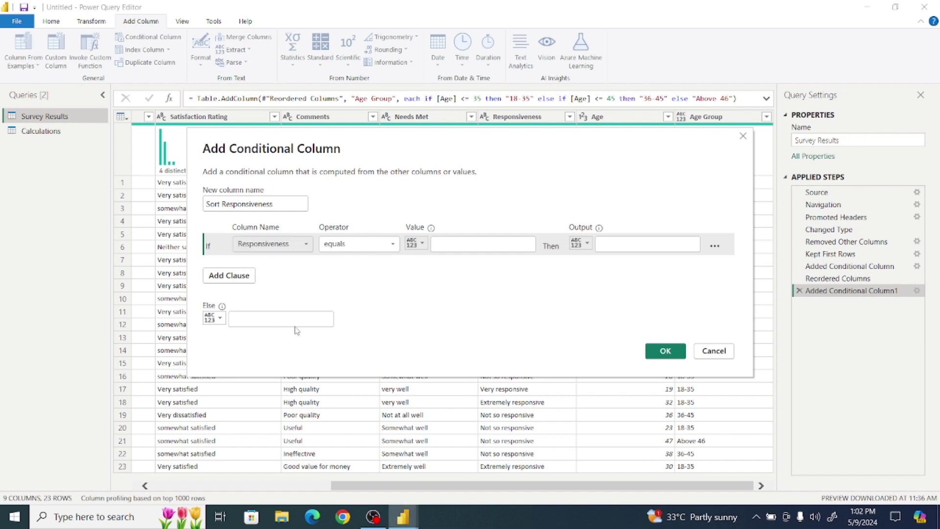
left_click(444, 247)
left_click_drag(517, 164, 609, 251)
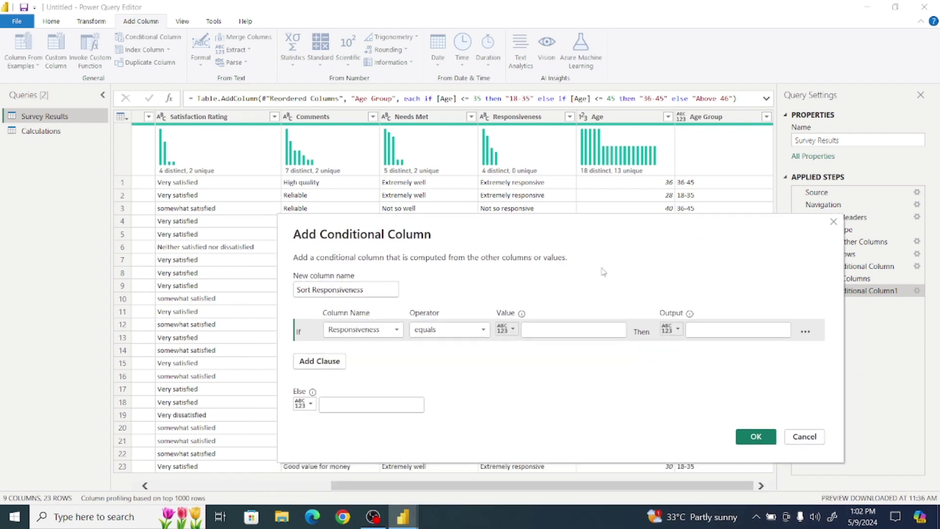
left_click(542, 329)
type("Extremely")
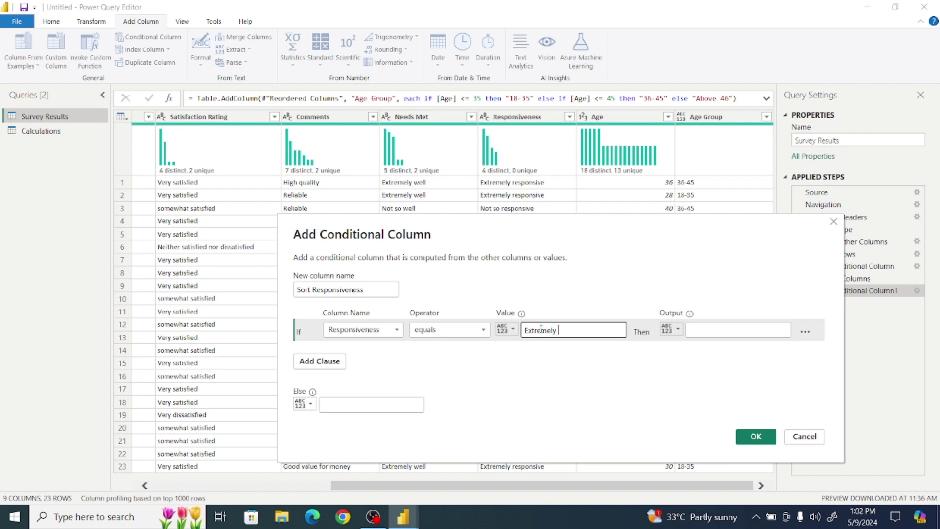
type(" responsive")
left_click(713, 331)
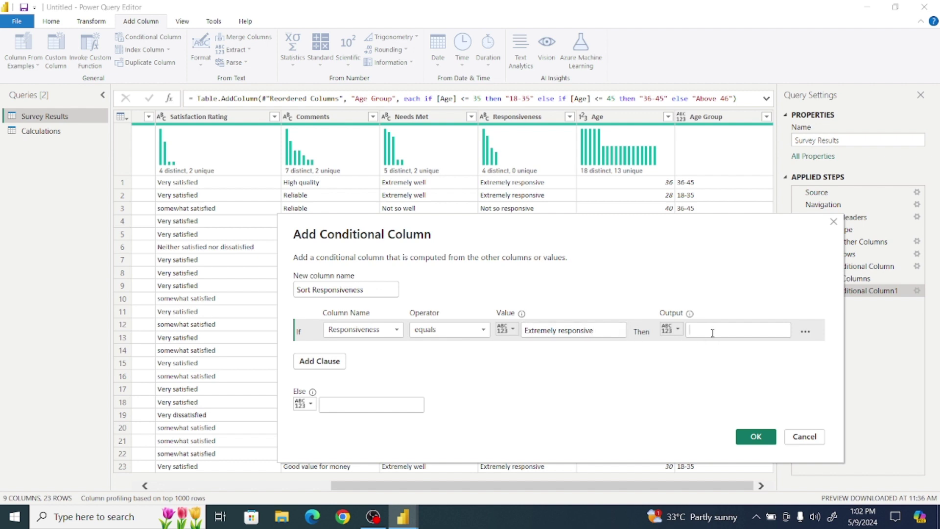
type("1")
- Add an Else If clause testing whether Responsiveness equals "Not so responsive"
left_click(318, 365)
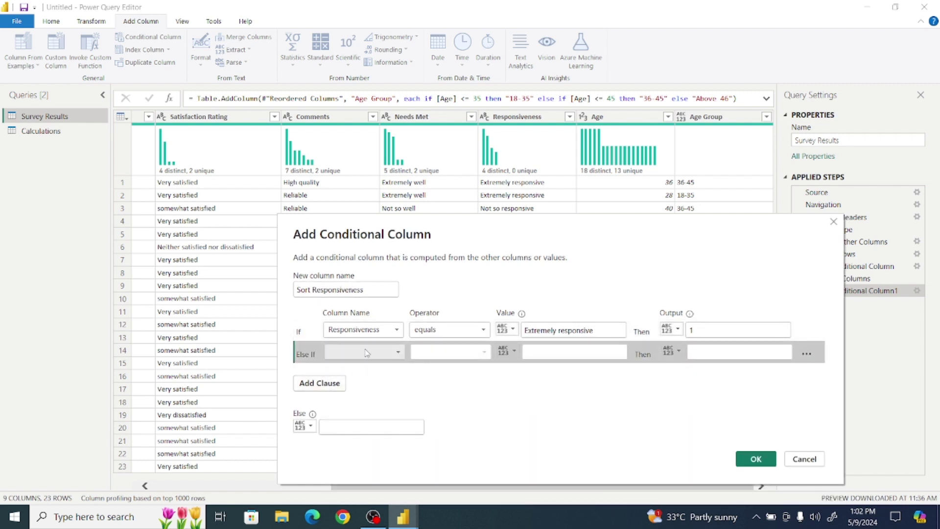
left_click(367, 351)
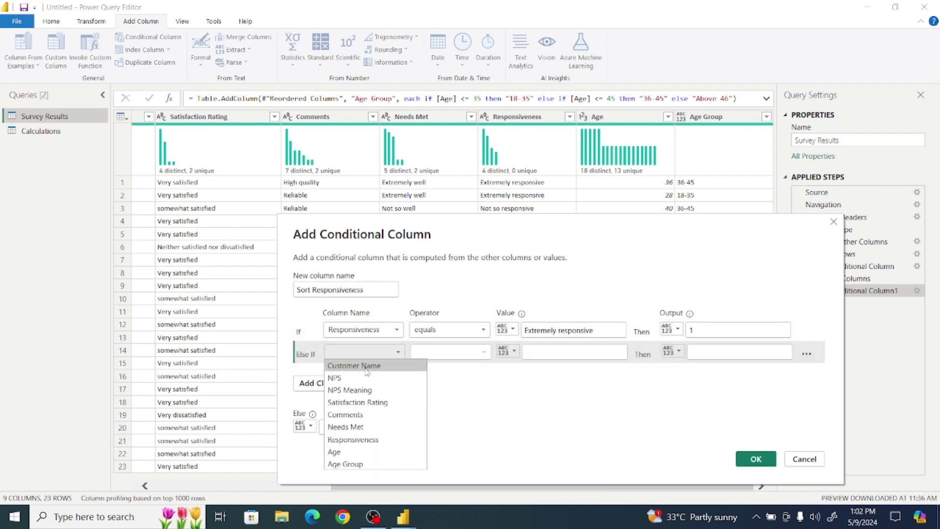
left_click(372, 439)
left_click(570, 353)
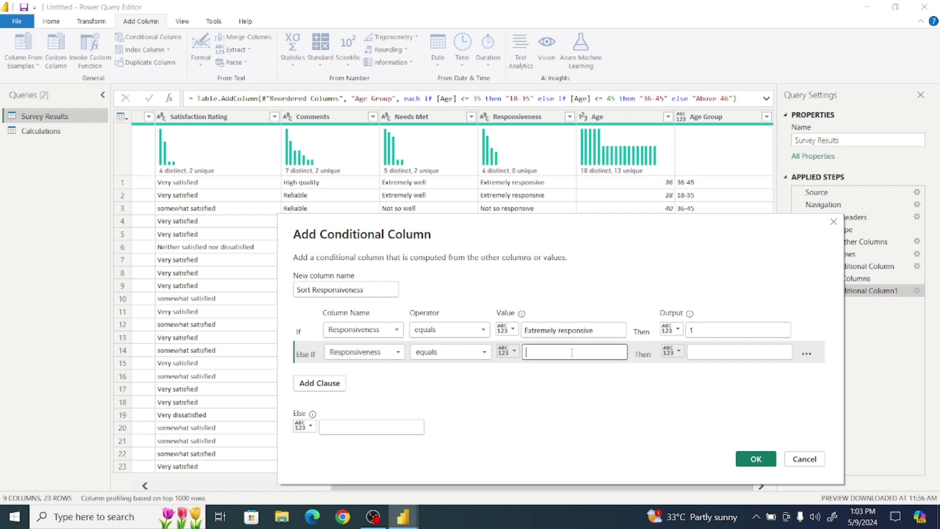
type("Not so r")
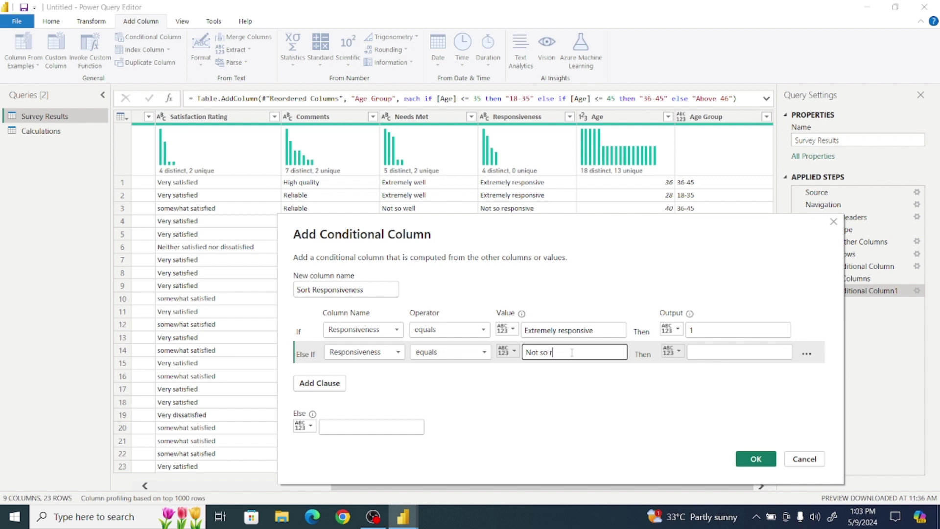
type("esponsive")
- Change the second clause's comparison value to "Very responsive" and set its output to 2
left_click(596, 305)
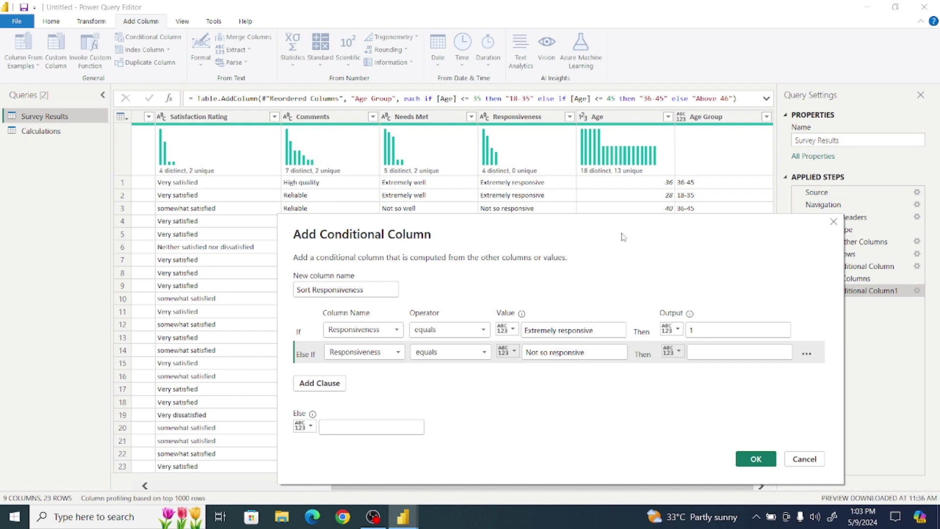
left_click_drag(782, 243, 713, 37)
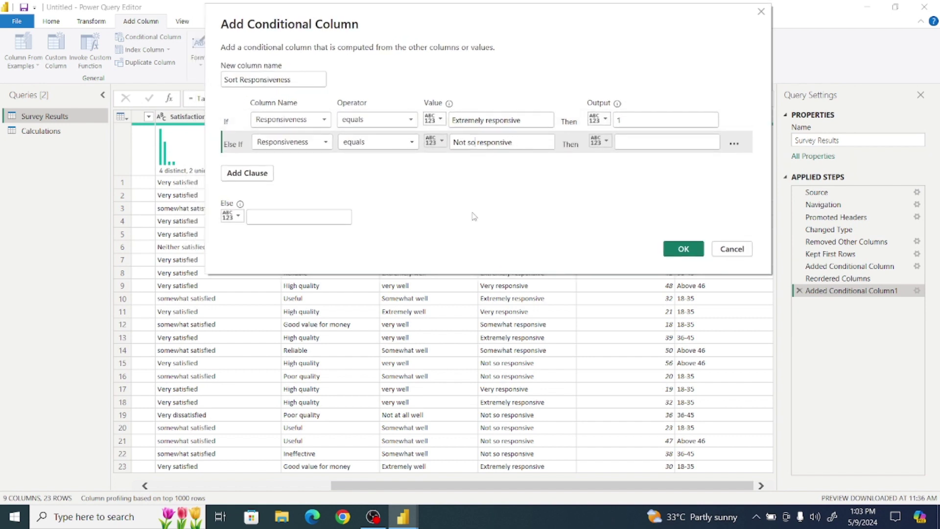
key("BackSpace")
key("BackSpace")
key("BackSpace")
key("BackSpace")
key("BackSpace")
key("BackSpace")
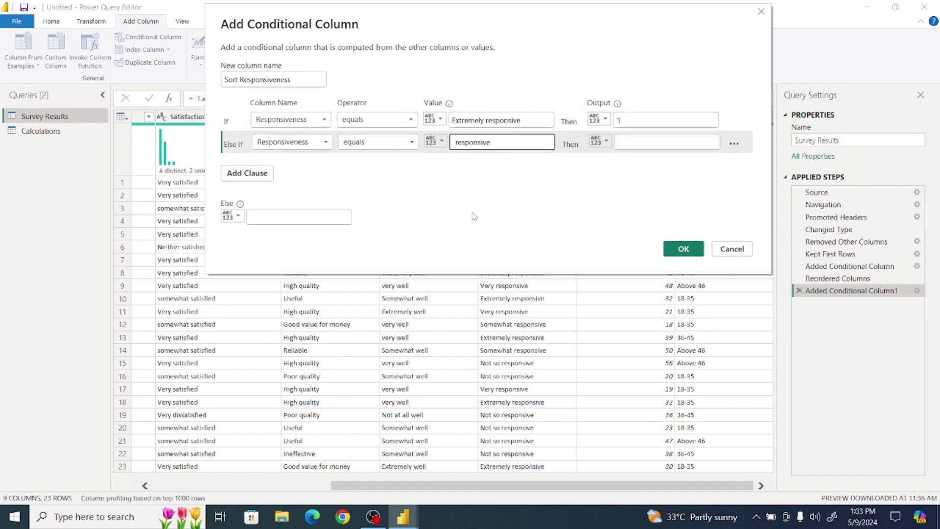
type("Very")
left_click(641, 142)
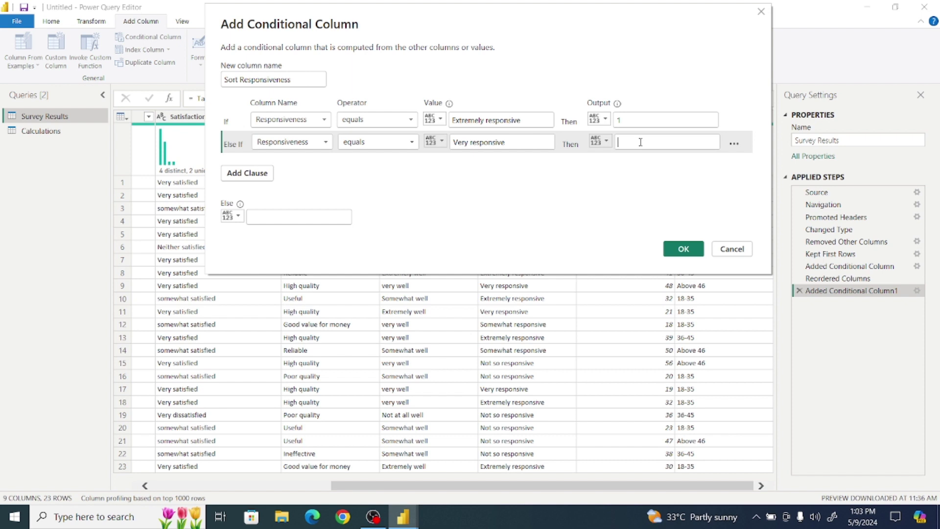
type("2")
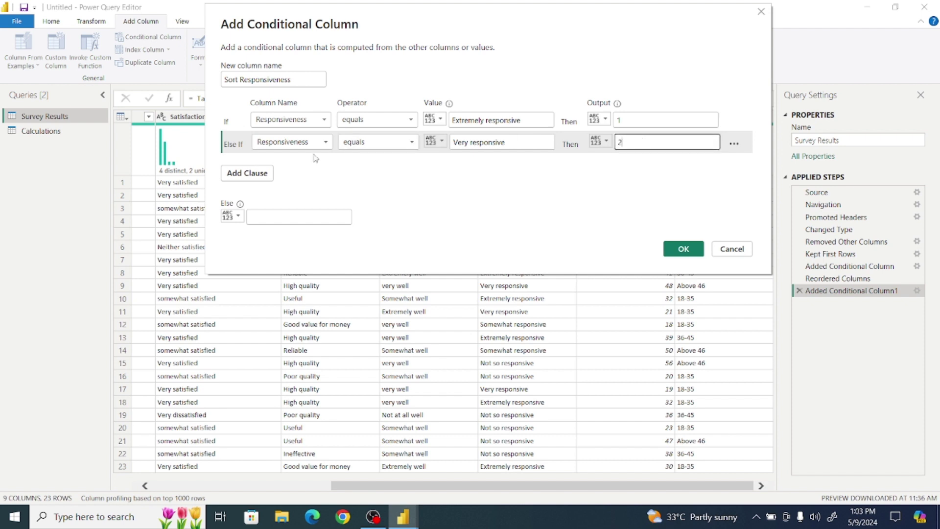
- Add a third clause so that Responsiveness equal to "Somewhat responsive" outputs 3
left_click(262, 174)
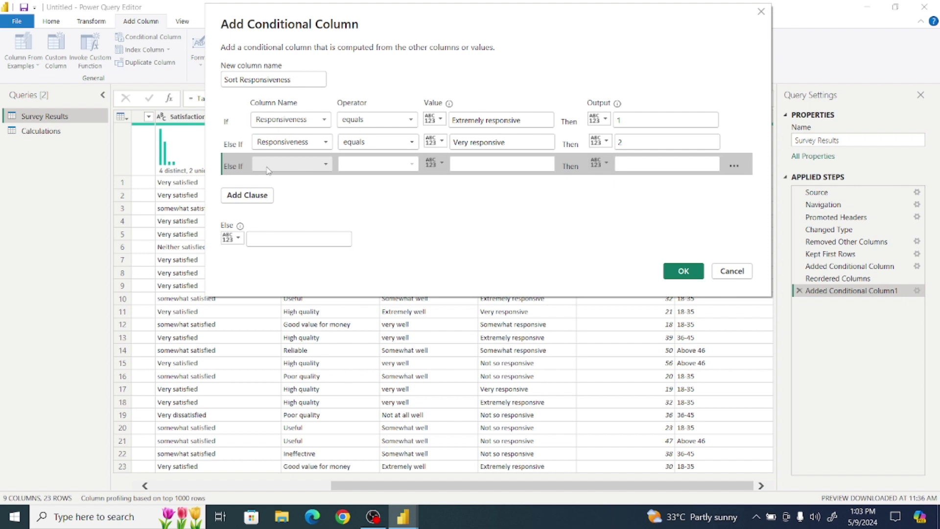
left_click(269, 167)
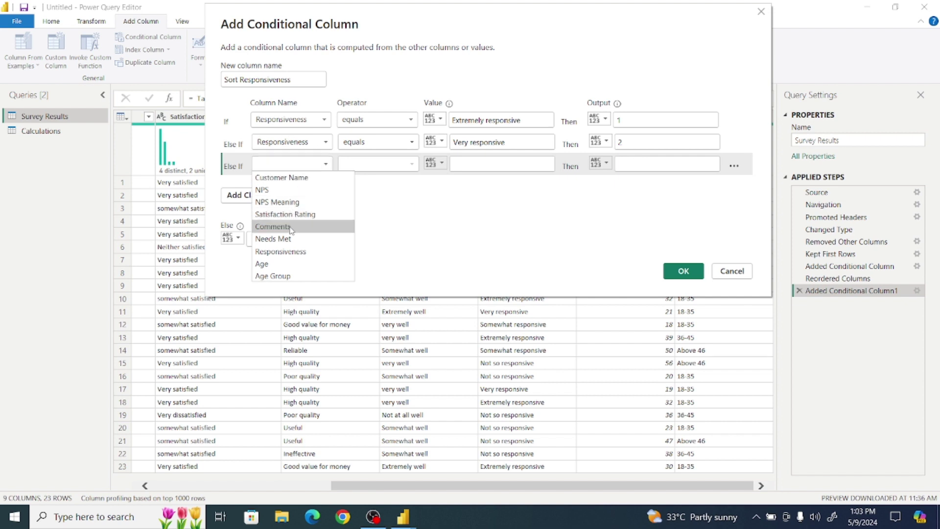
left_click(287, 251)
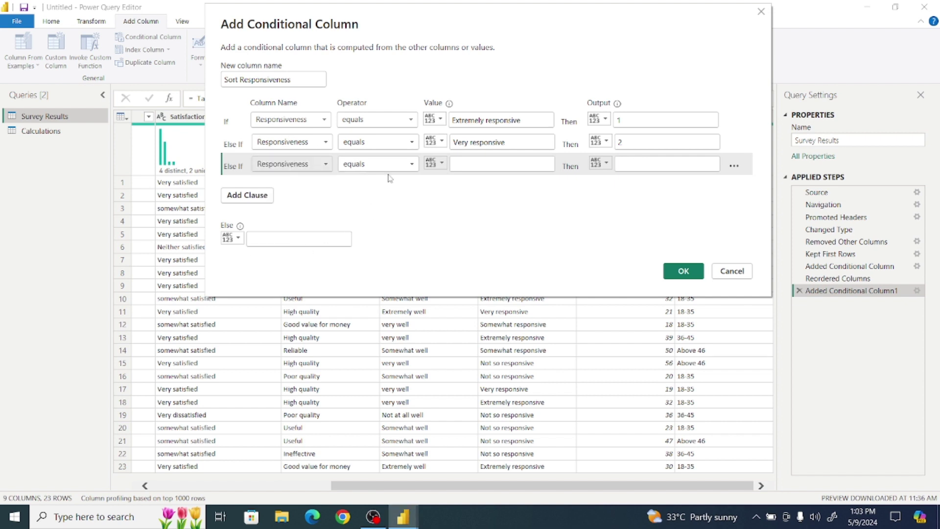
left_click(465, 167)
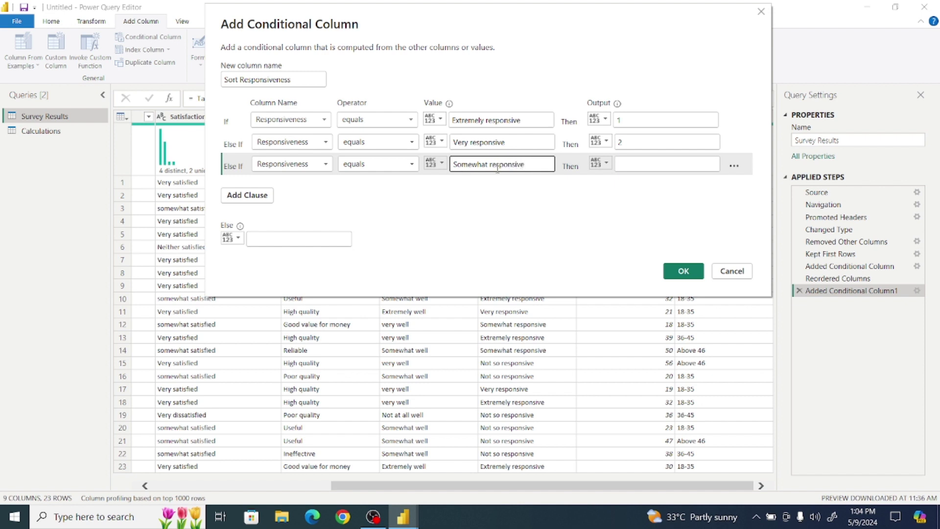
left_click(641, 166)
type("3")
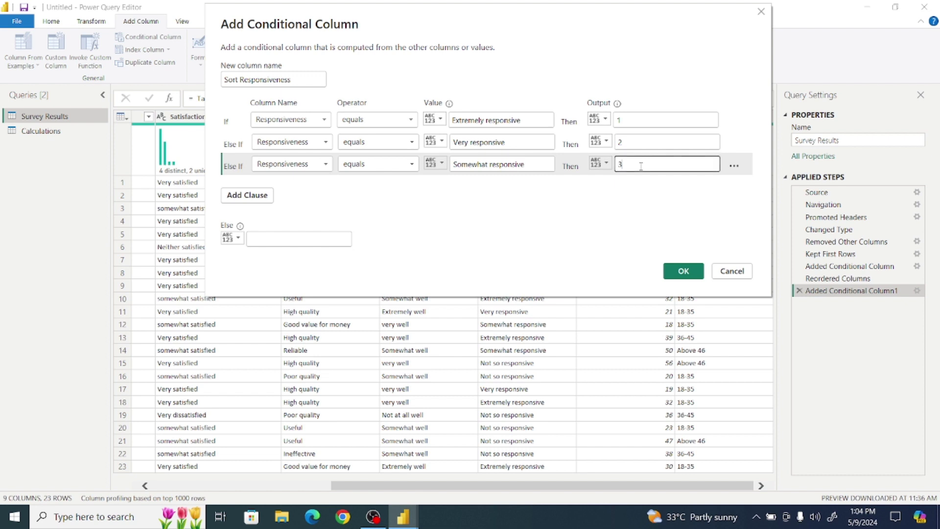
- Create the Sort Responsiveness column with 4 as the Else output, and close and apply the query changes
left_click(305, 240)
type("4")
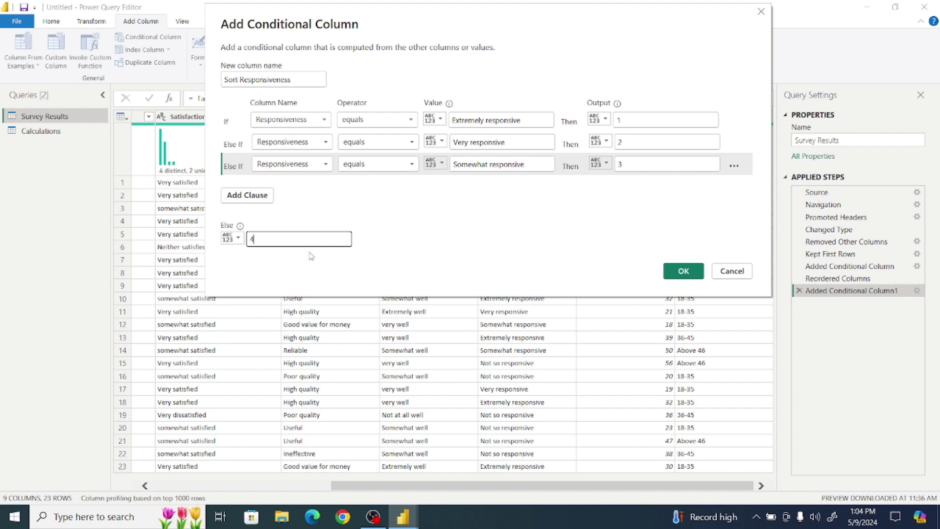
left_click(684, 272)
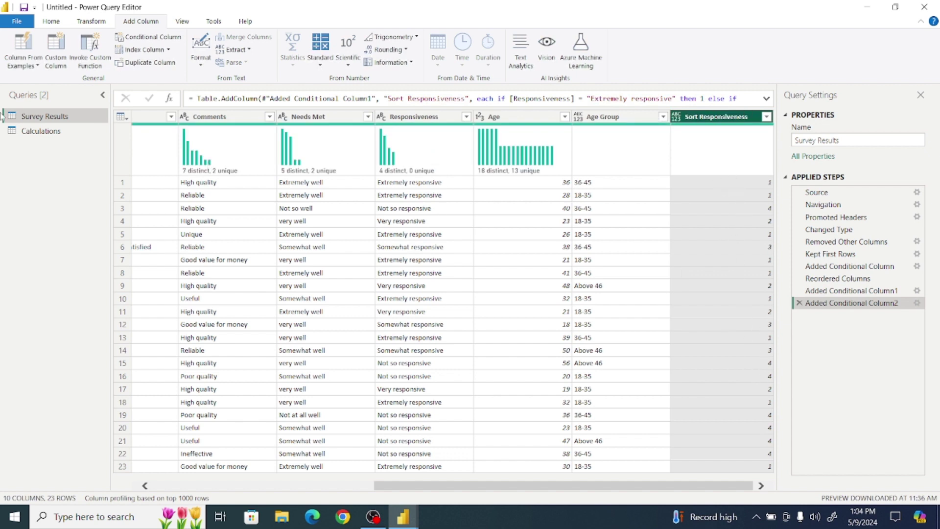
left_click(17, 22)
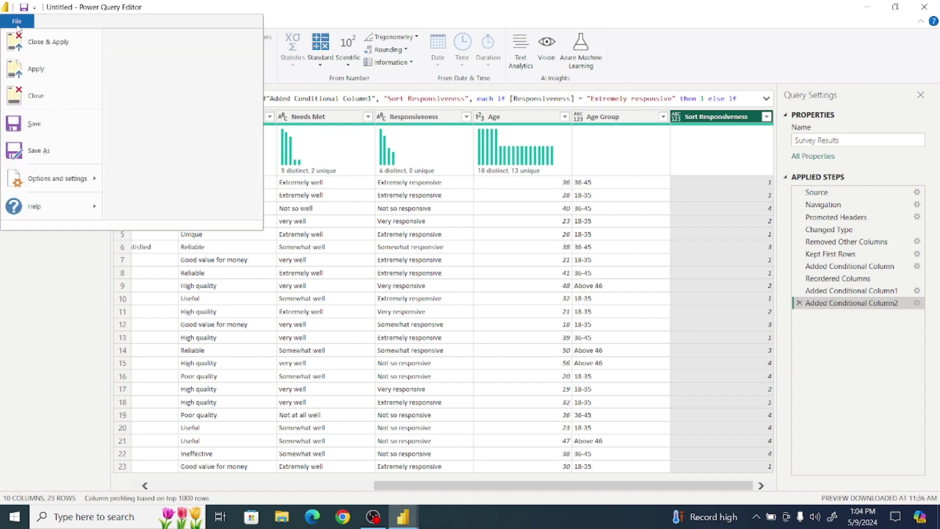
left_click(37, 51)
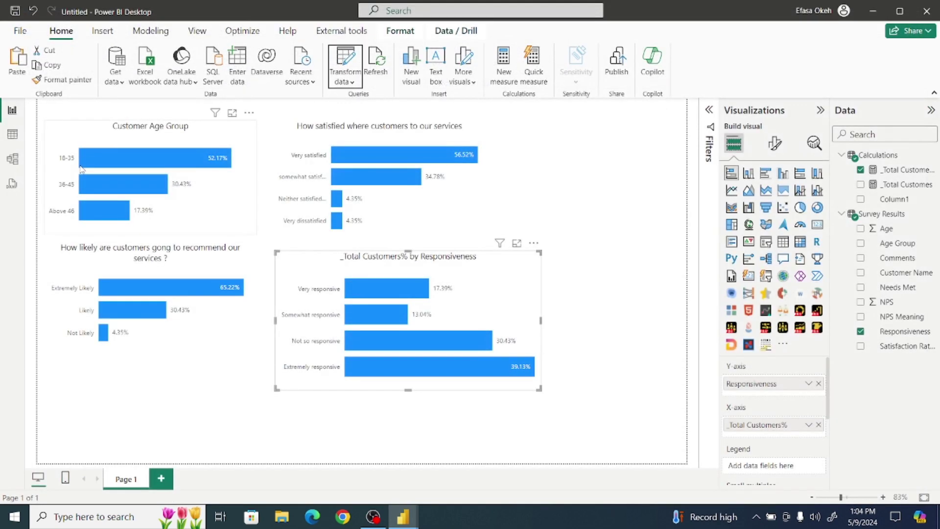
- Set the Responsiveness column of the Survey Results table to sort by the Sort Responsiveness column
mouse_move(82, 169)
left_click(12, 136)
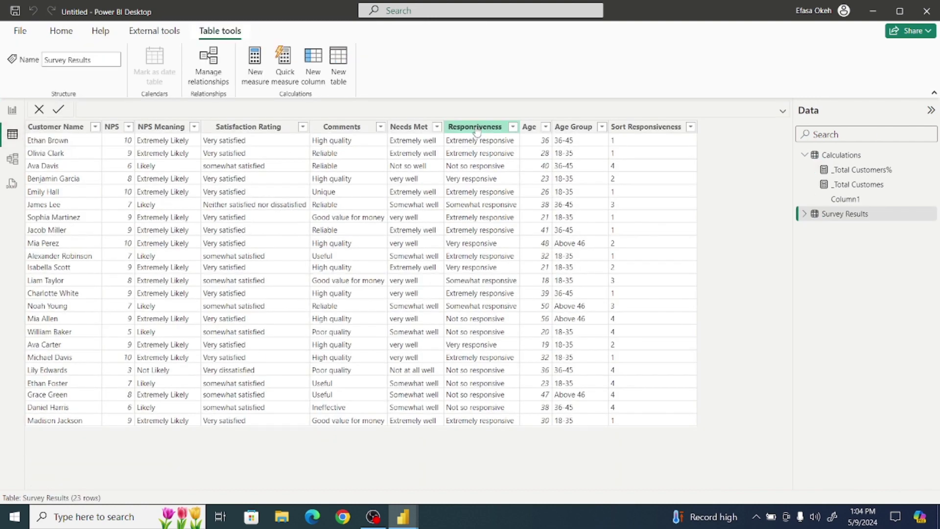
left_click(476, 129)
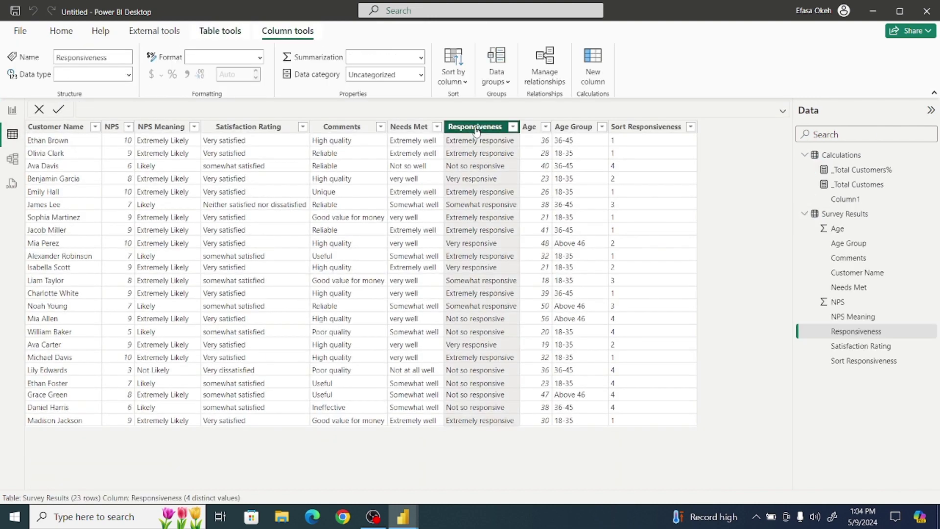
left_click(462, 84)
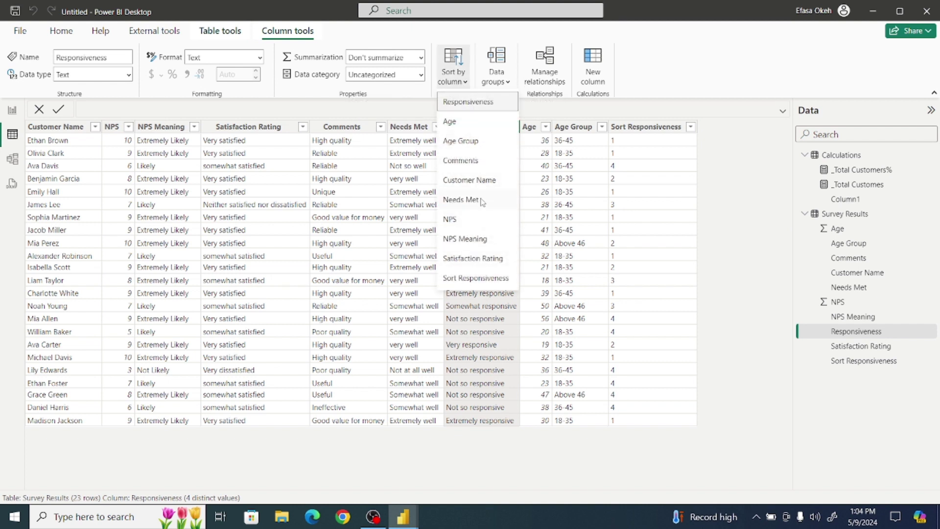
left_click(469, 278)
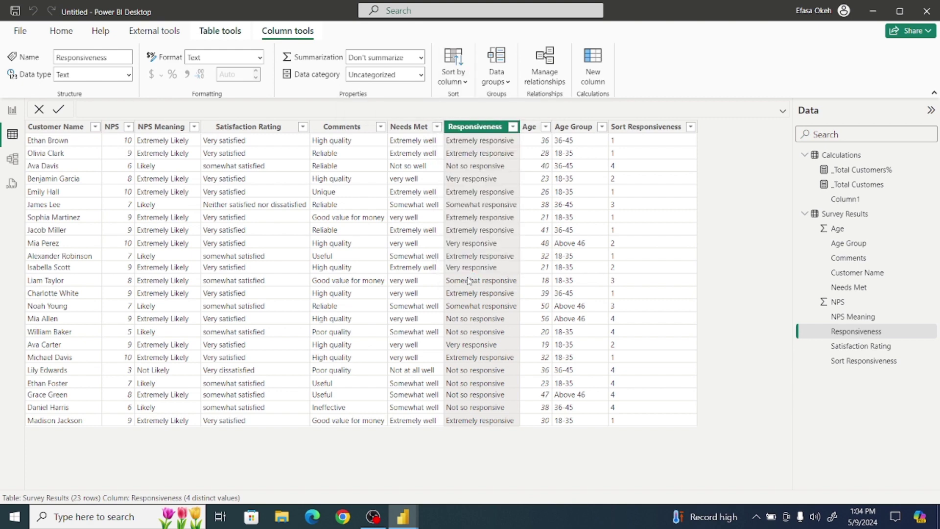
left_click(464, 81)
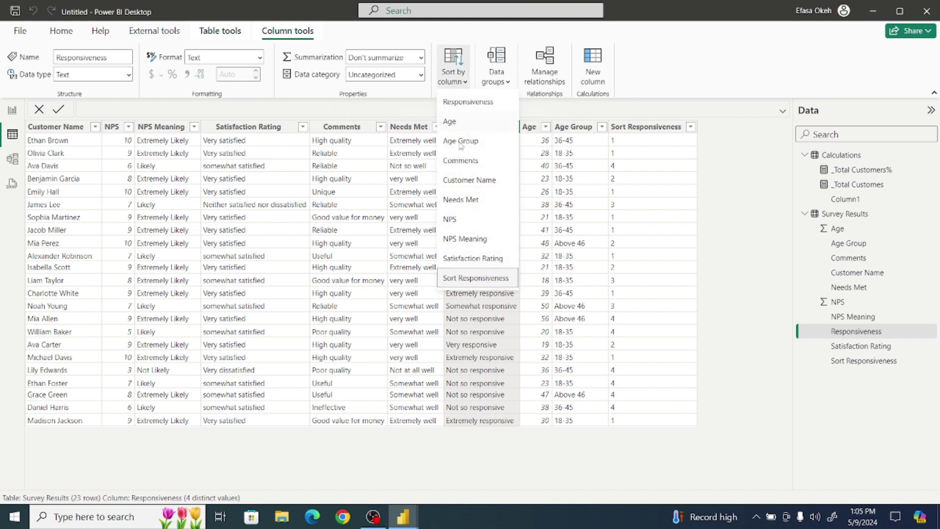
- Sort the Responsiveness column by Sort Responsiveness, and sort the responsiveness chart's axis by Responsiveness in ascending order
left_click(482, 278)
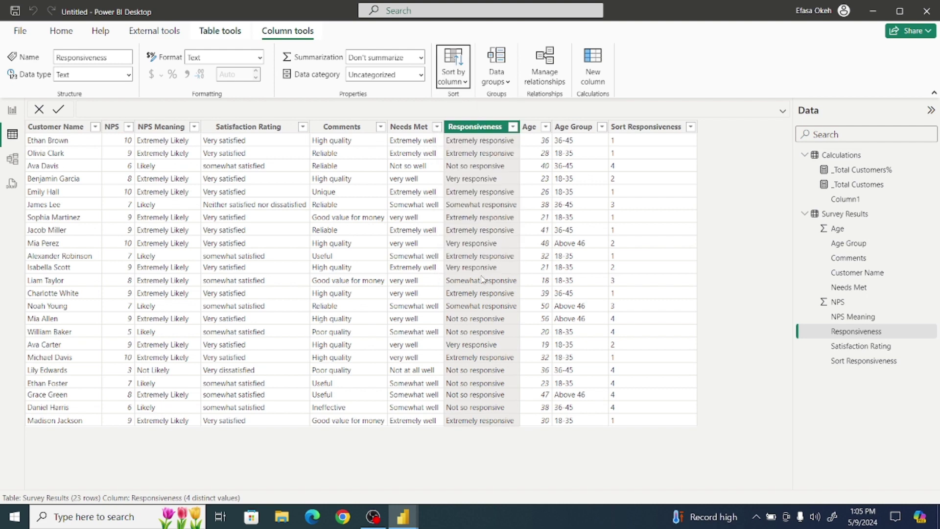
left_click(13, 116)
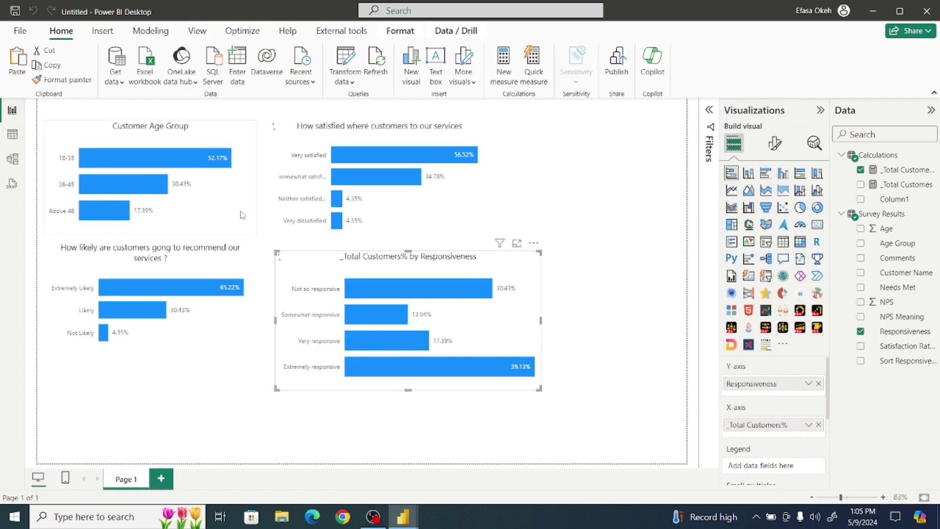
mouse_move(389, 273)
left_mouse_down()
mouse_move(388, 251)
mouse_move(385, 259)
left_mouse_up()
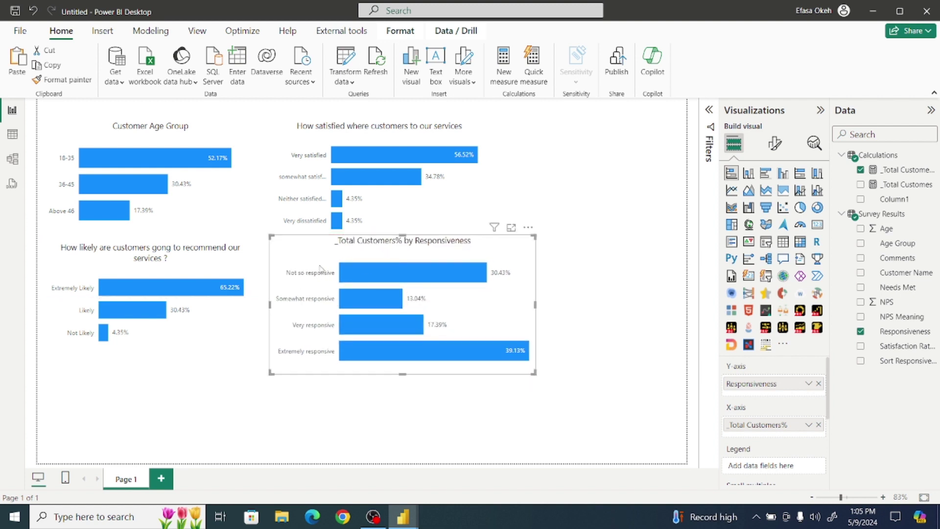
left_click(527, 230)
mouse_move(588, 299)
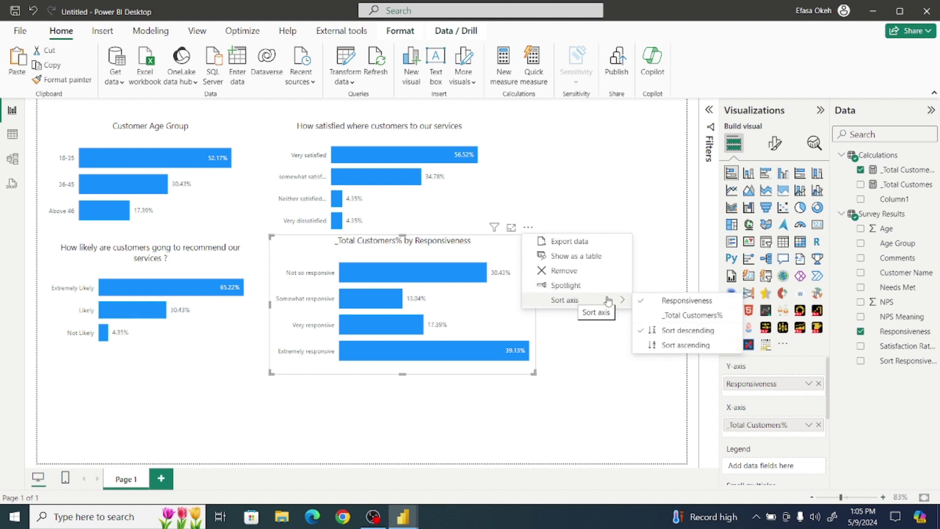
left_click(677, 302)
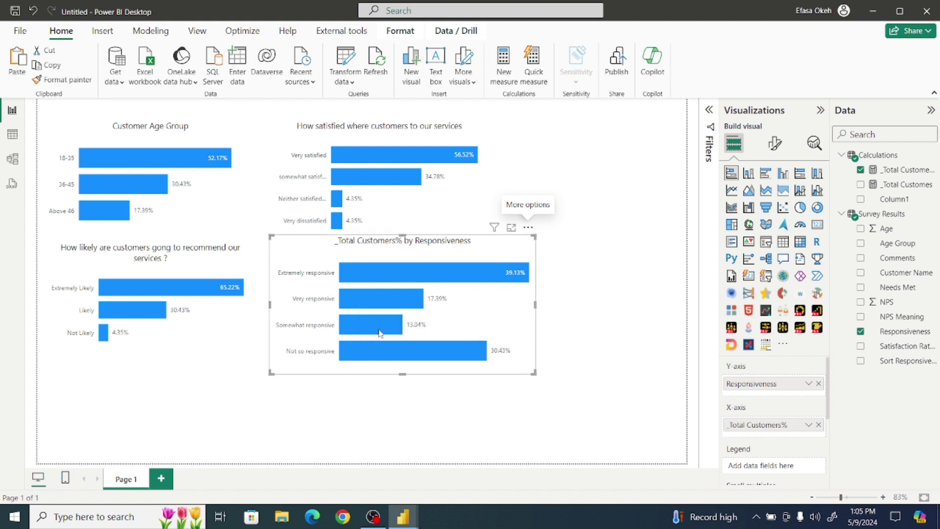
mouse_move(352, 324)
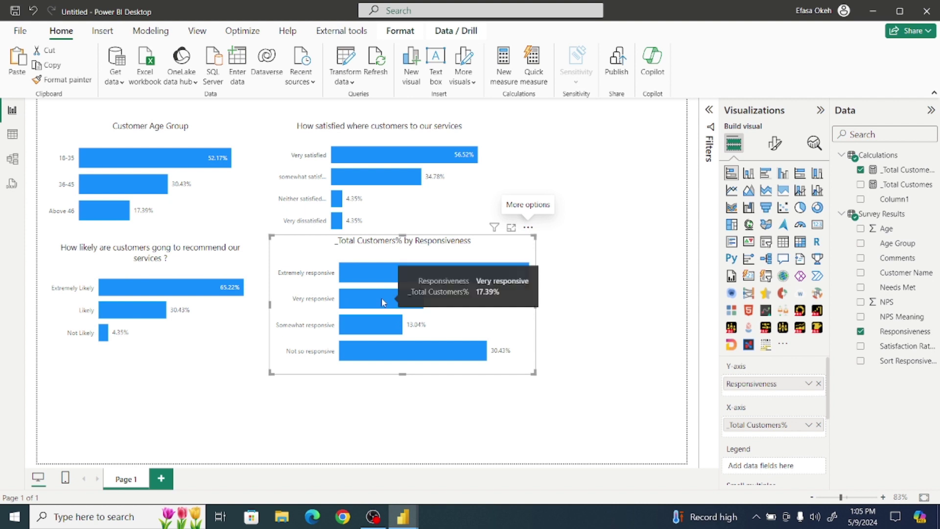
mouse_move(296, 275)
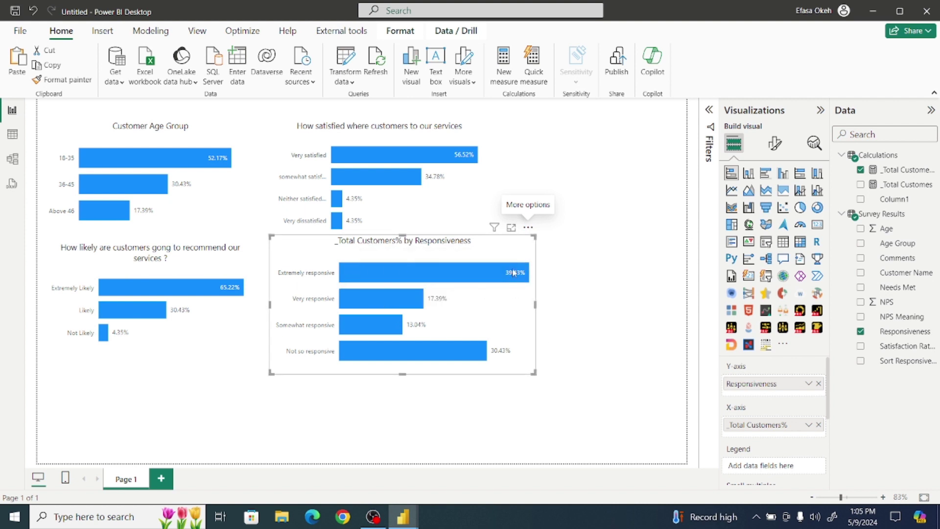
left_click(528, 229)
mouse_move(609, 304)
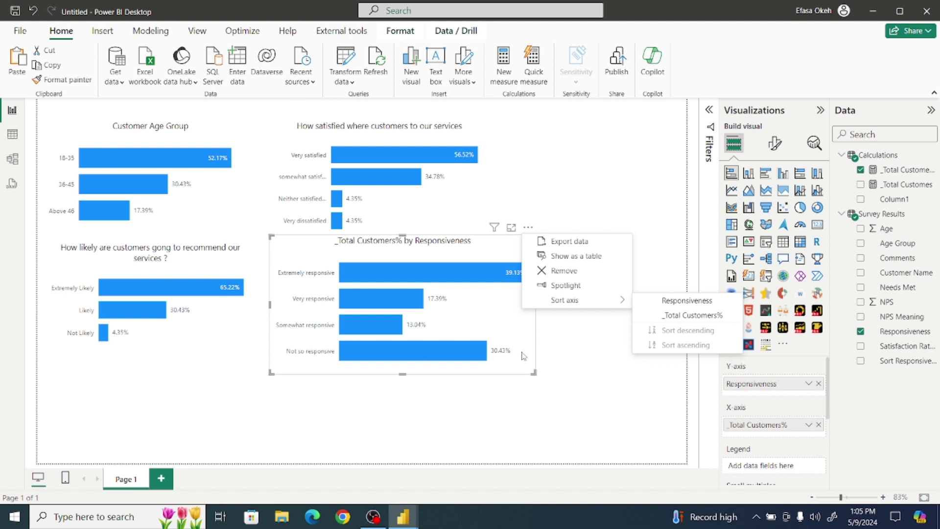
- Shrink the responsiveness chart slightly and reposition it beneath the customer satisfaction chart
left_click(534, 376)
mouse_move(534, 376)
left_mouse_down()
mouse_move(500, 354)
mouse_move(521, 365)
left_mouse_up()
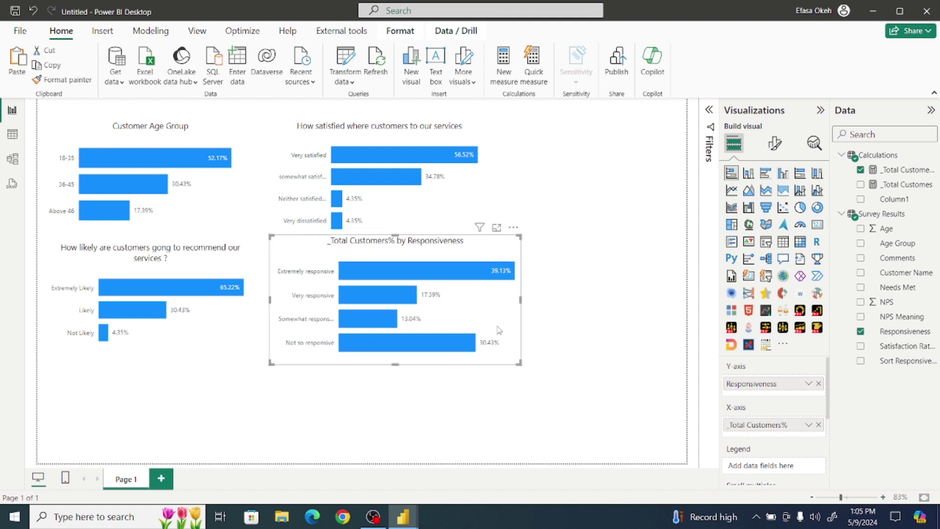
mouse_move(491, 320)
left_mouse_down()
mouse_move(491, 339)
mouse_move(492, 330)
left_mouse_up()
left_click(585, 335)
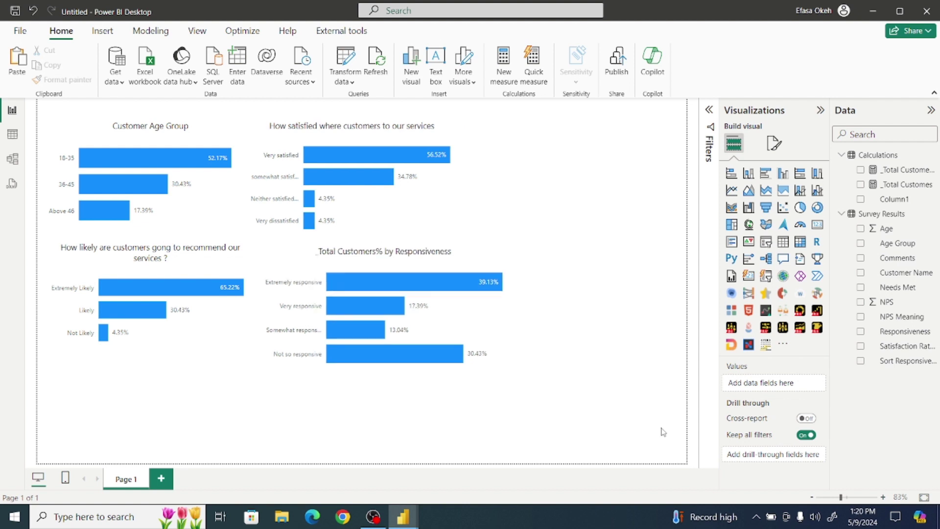
- Add a stacked bar chart of _Total Customers% by Needs Met beside the customer satisfaction chart
left_click(733, 177)
left_click_drag(548, 189, 545, 187)
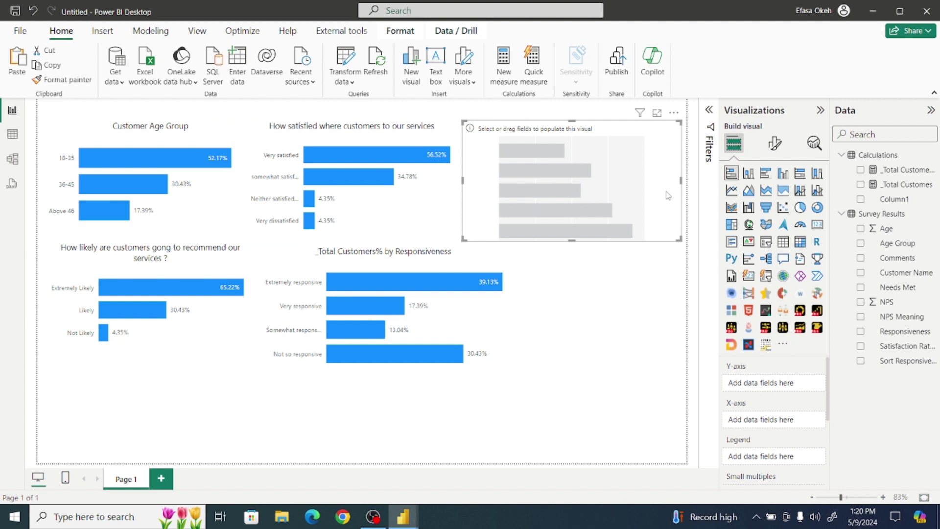
left_click(861, 170)
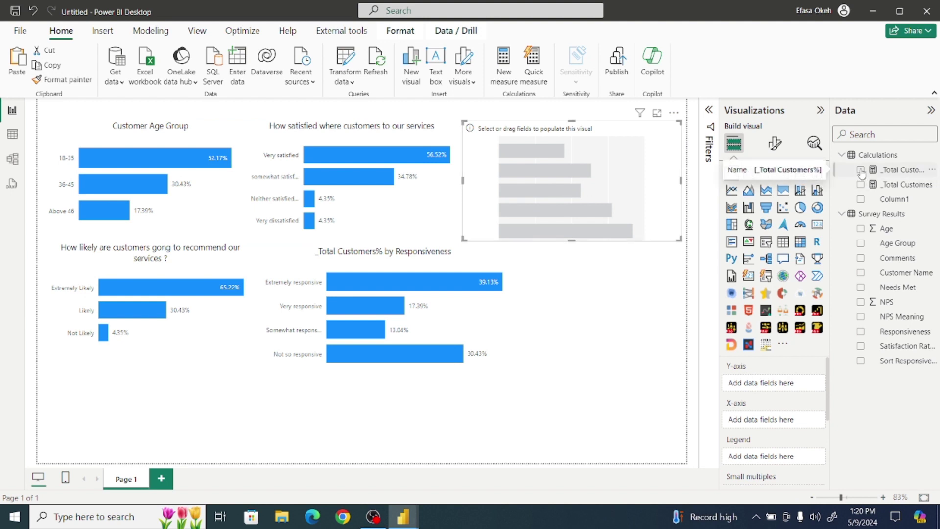
left_click(861, 288)
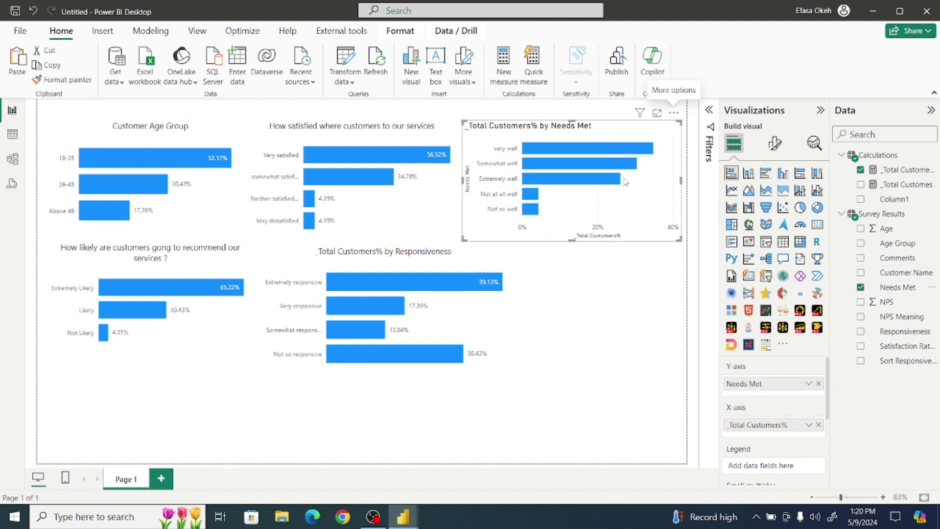
- Copy the customer satisfaction chart's formatting onto the Needs Met chart with the Format painter
left_click(421, 203)
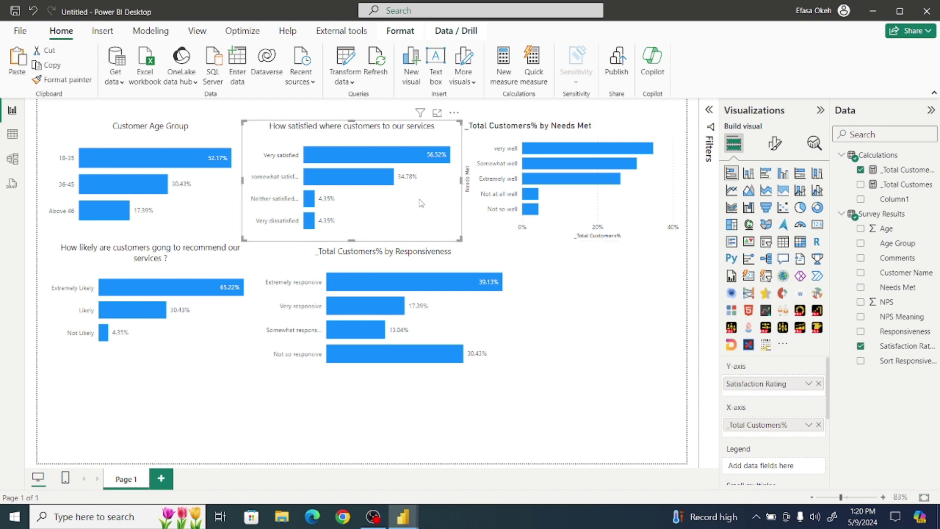
left_click(78, 80)
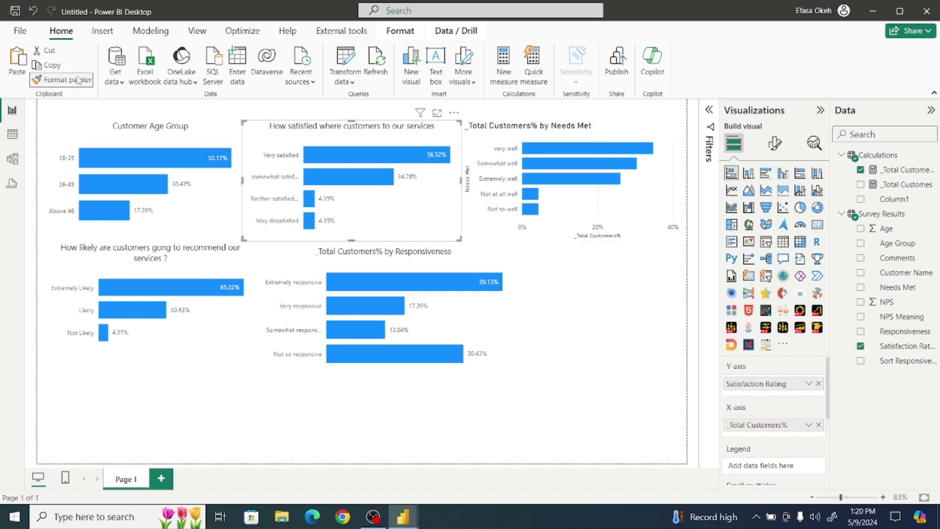
left_click(618, 194)
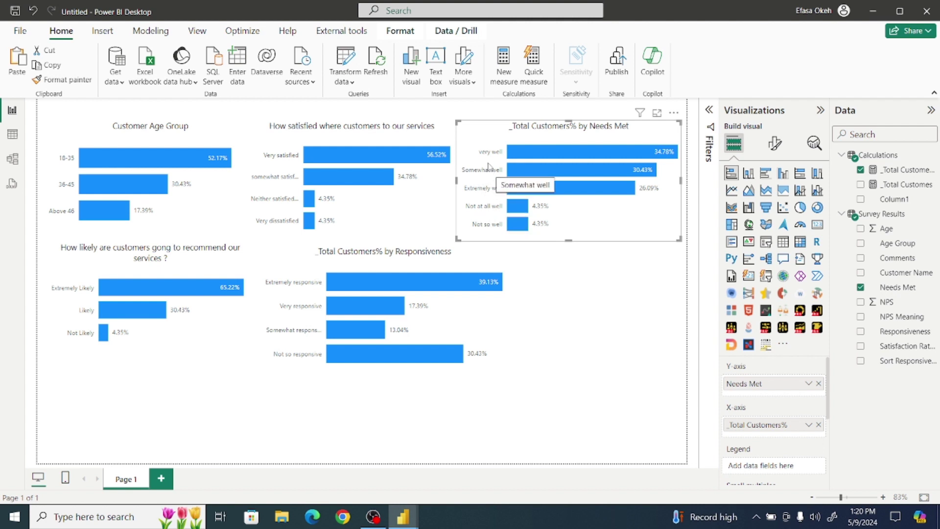
- Sort the Needs Met chart's axis by Needs Met, and open the survey data in the Power Query Editor
left_click(674, 112)
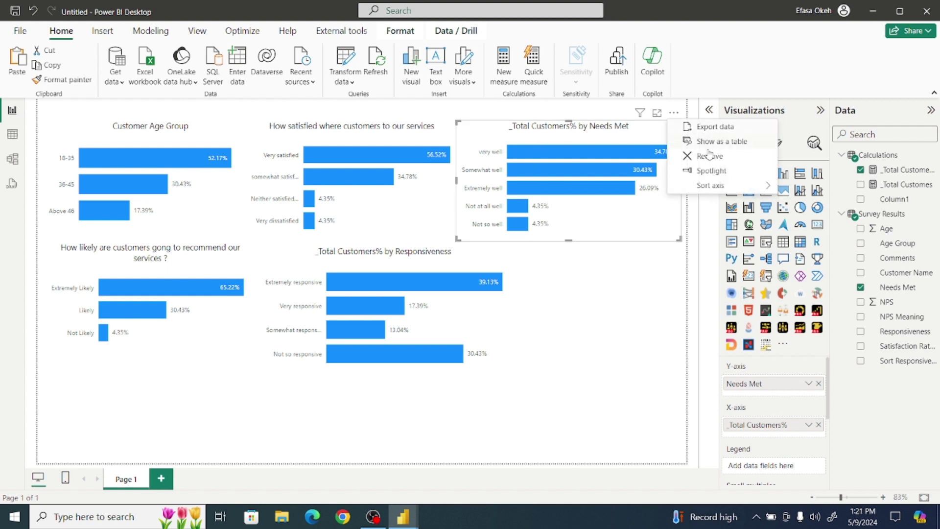
mouse_move(706, 186)
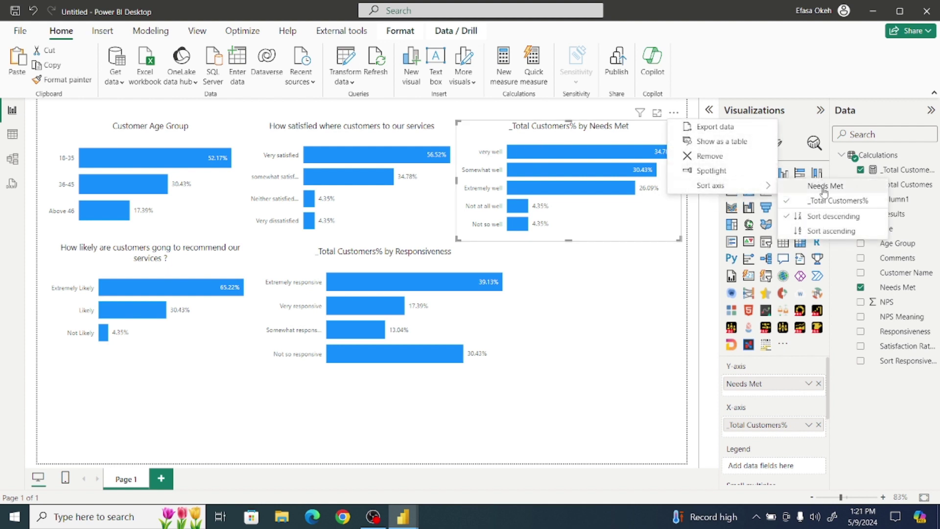
key("Escape")
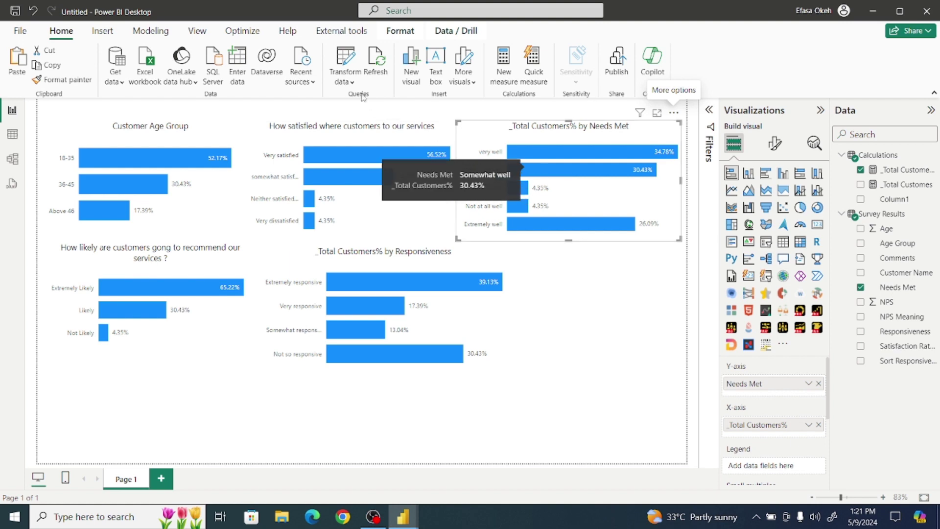
left_click(352, 80)
left_click(370, 104)
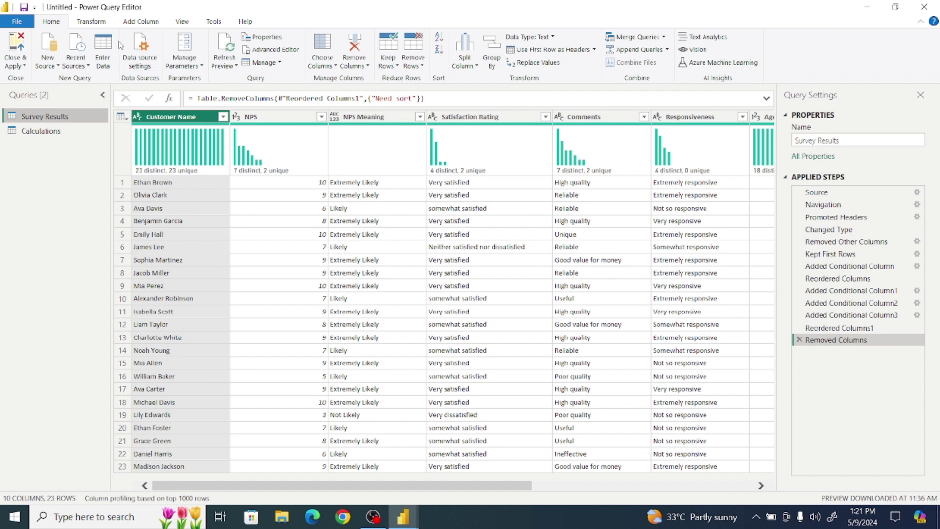
left_click(140, 19)
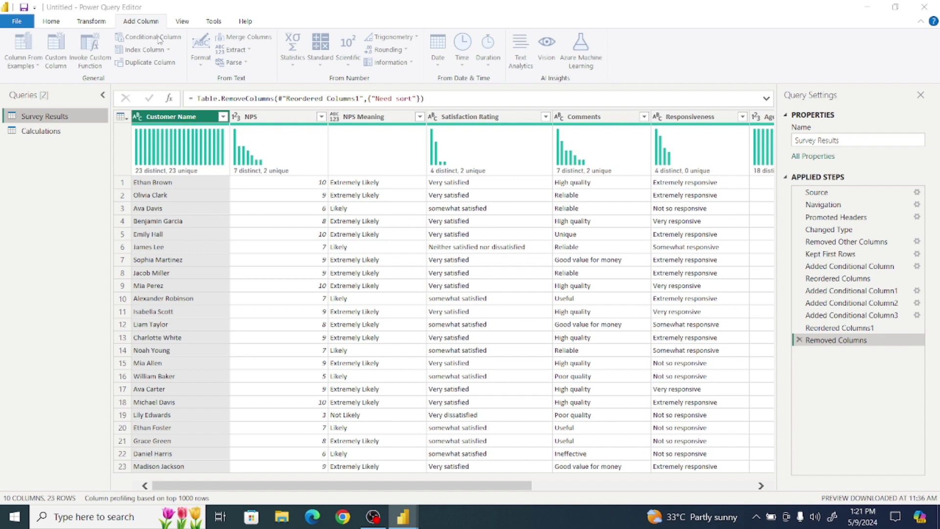
left_click(159, 38)
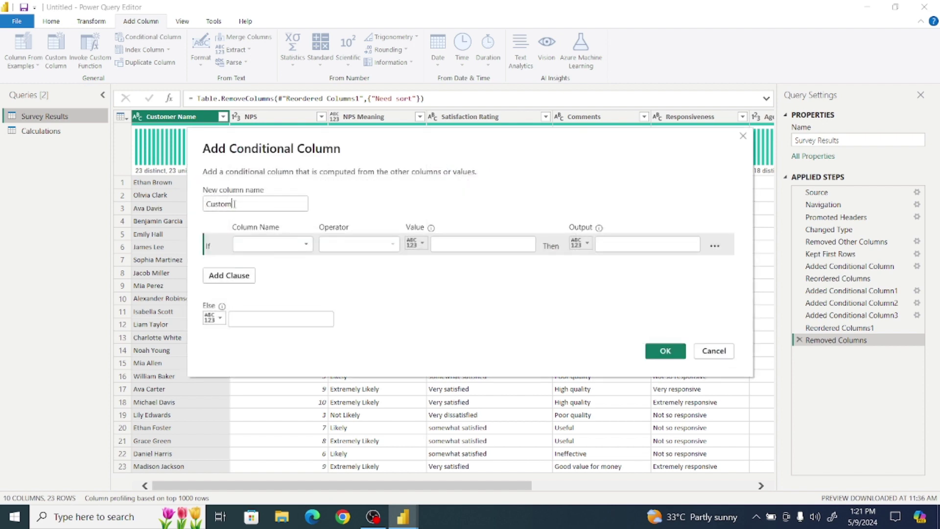
type("Need Sort")
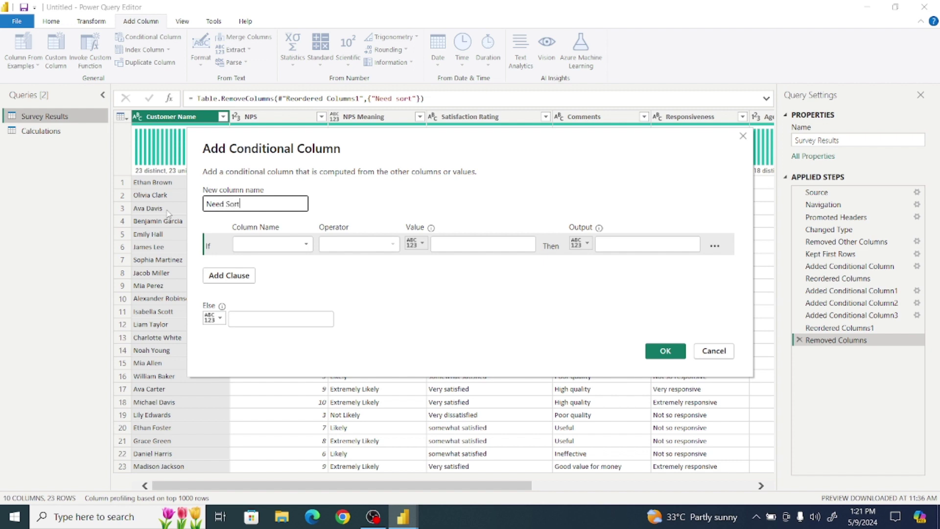
left_click(261, 245)
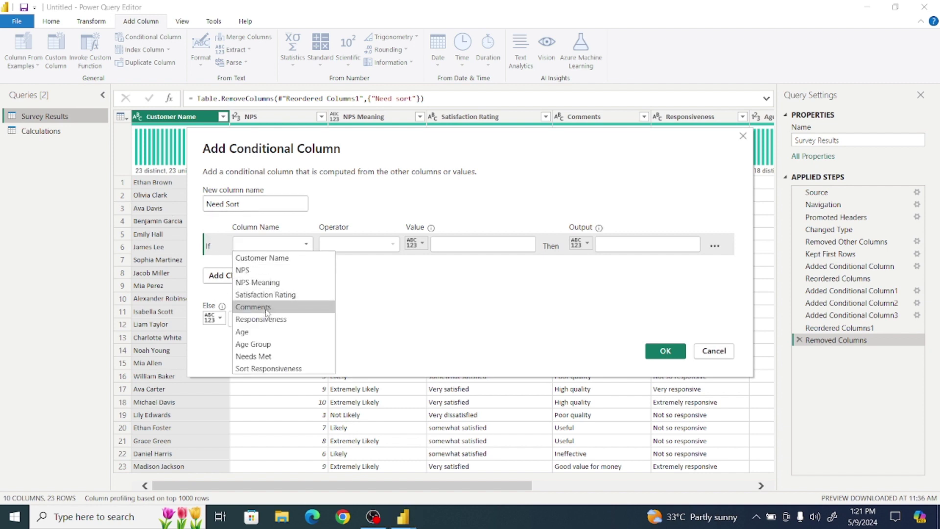
left_click(281, 356)
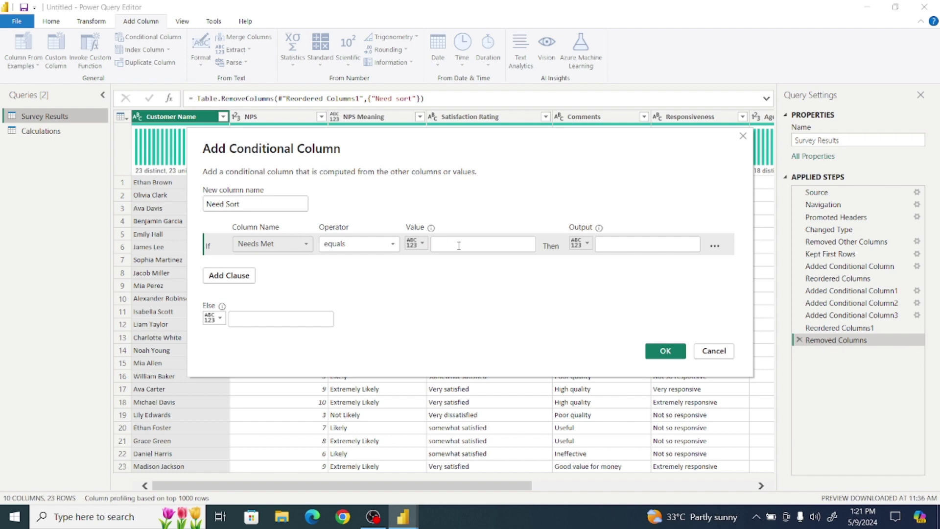
left_click_drag(598, 149, 271, 139)
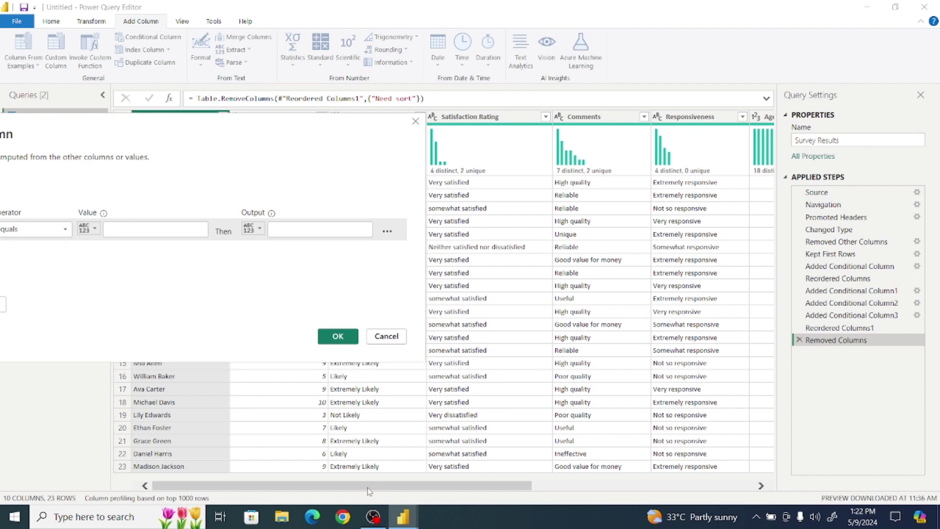
left_click(387, 337)
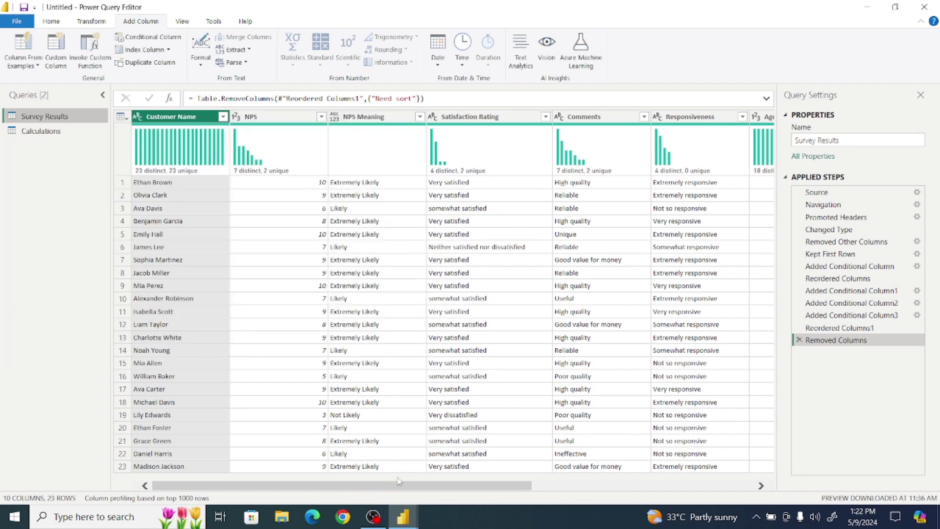
- Start a conditional column named Need Sort whose first clause outputs 1 when Needs Met equals "Extremely well"
left_click_drag(399, 481, 647, 473)
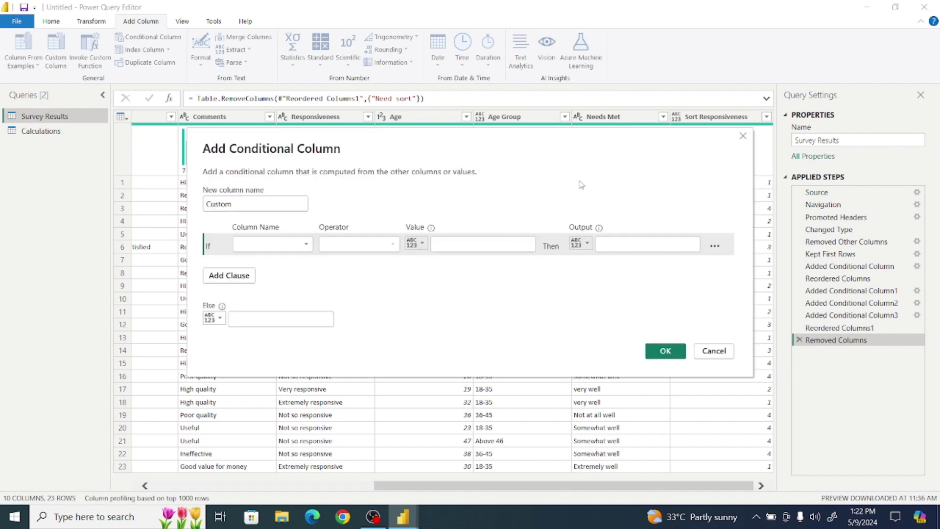
left_click_drag(580, 169, 738, 308)
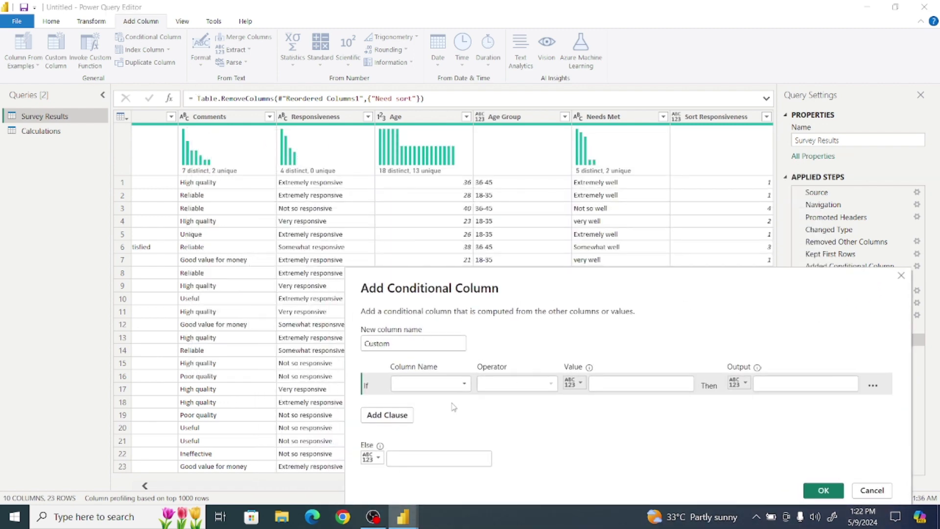
double_click(404, 337)
type("Need Sort")
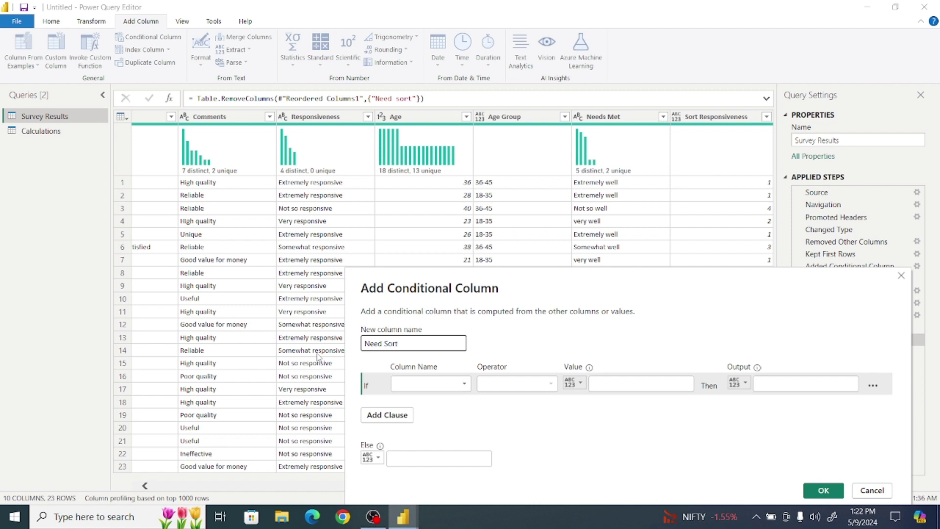
left_click(425, 384)
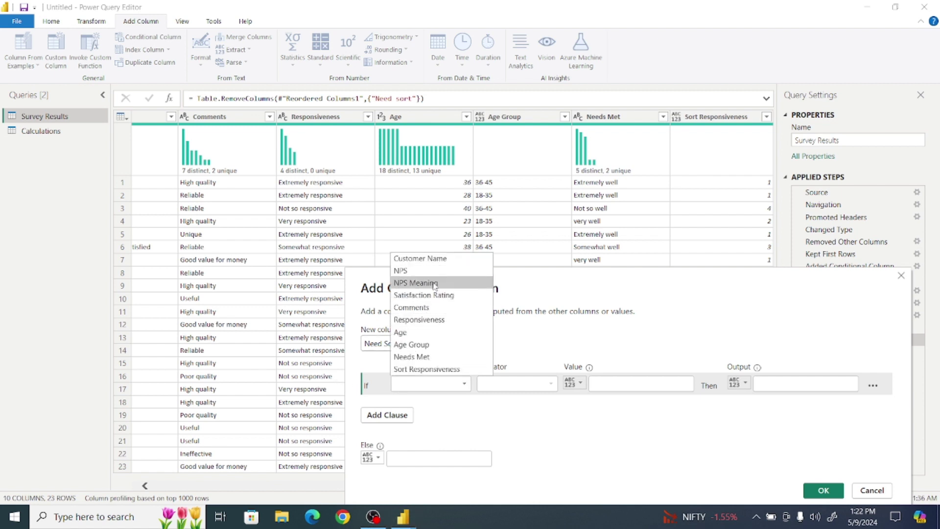
left_click(412, 356)
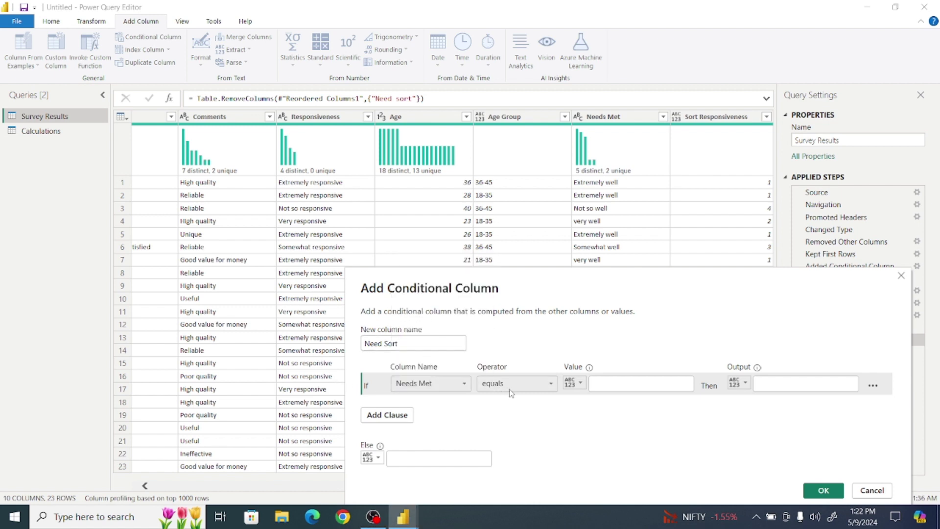
left_click(622, 386)
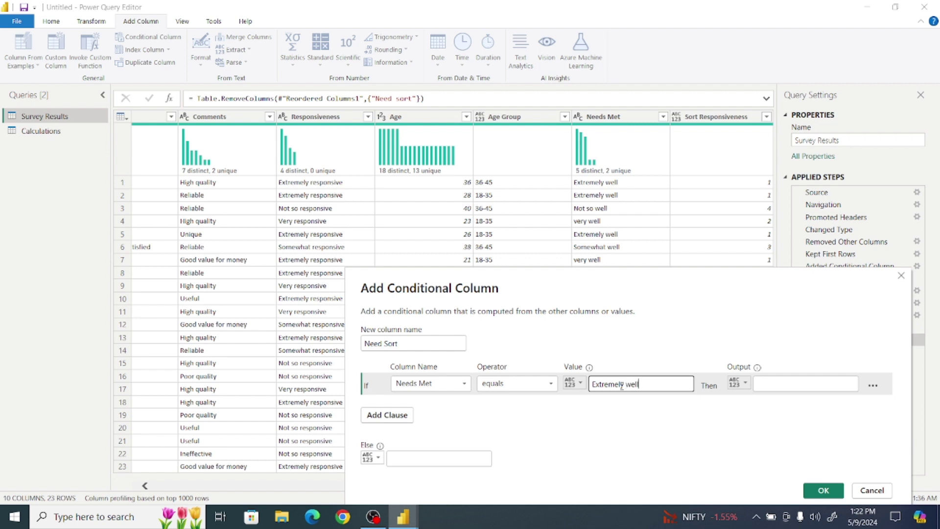
left_click(810, 385)
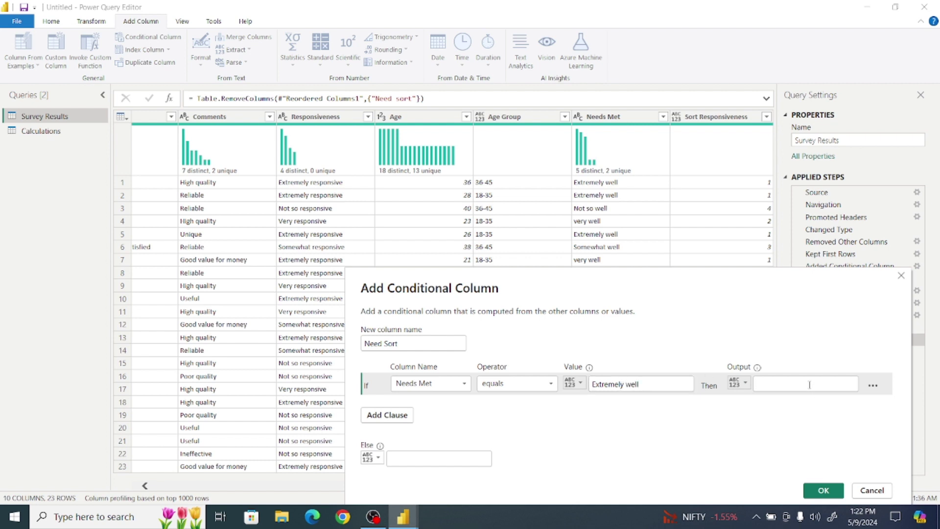
type("1")
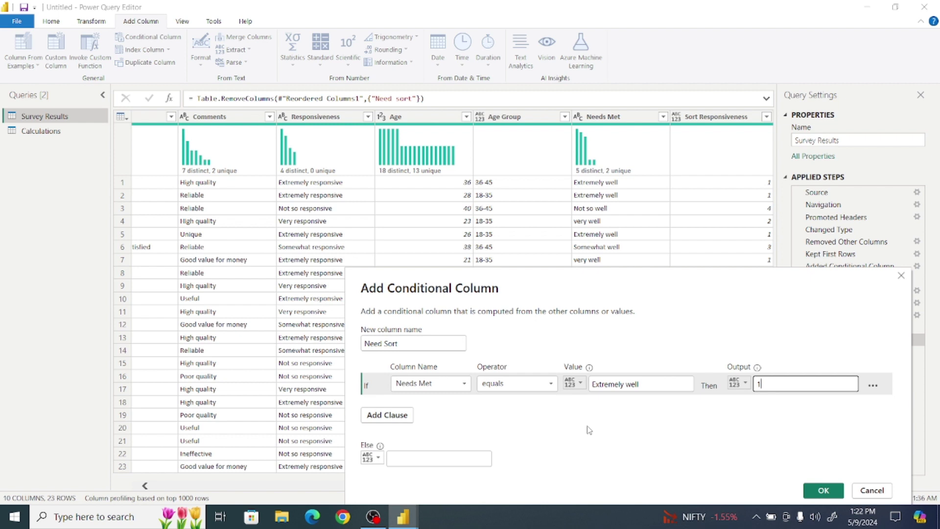
- Add a second clause to the Need Sort column that outputs 2 when Needs Met equals "very well"
left_click(387, 414)
left_click(434, 410)
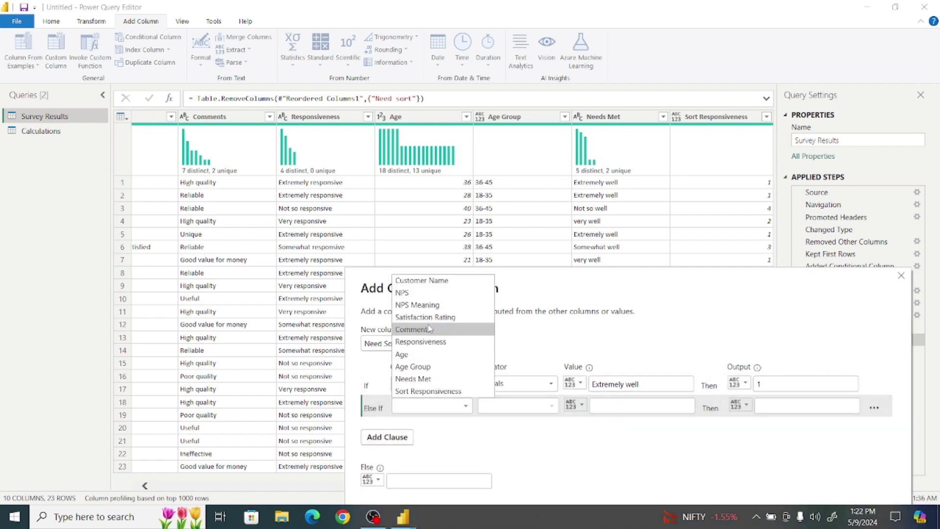
left_click(431, 379)
left_click(613, 405)
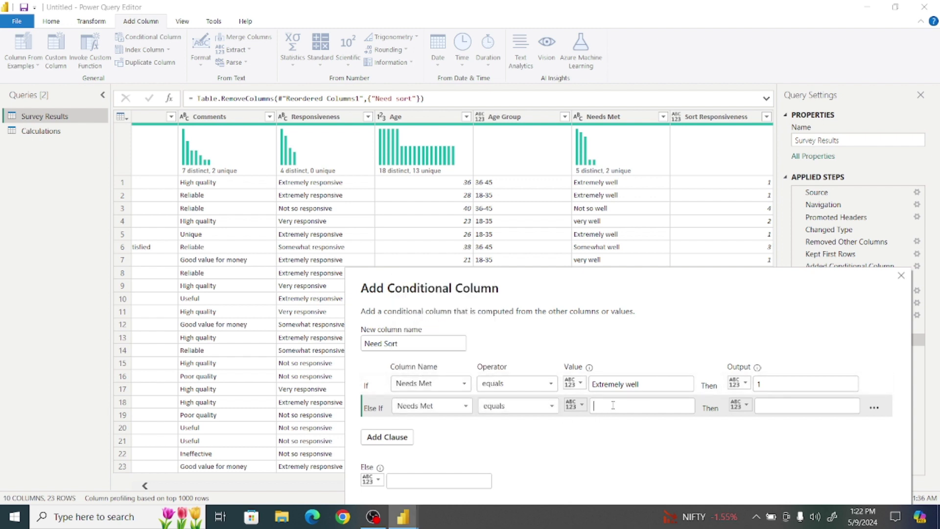
type("very well")
left_click(779, 409)
type("2")
left_click(671, 291)
- Add a third clause to the Need Sort column that outputs 3 when Needs Met equals "Somewhat well"
left_click(394, 438)
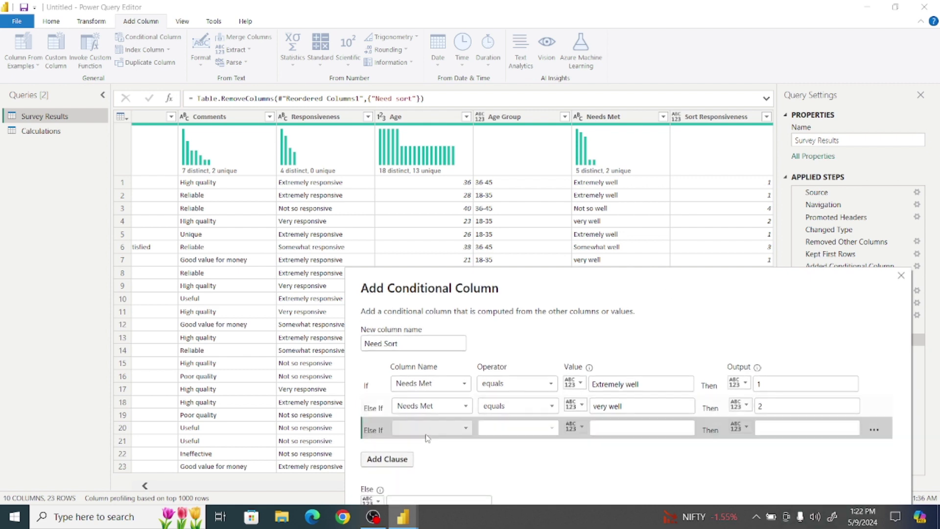
left_click(440, 426)
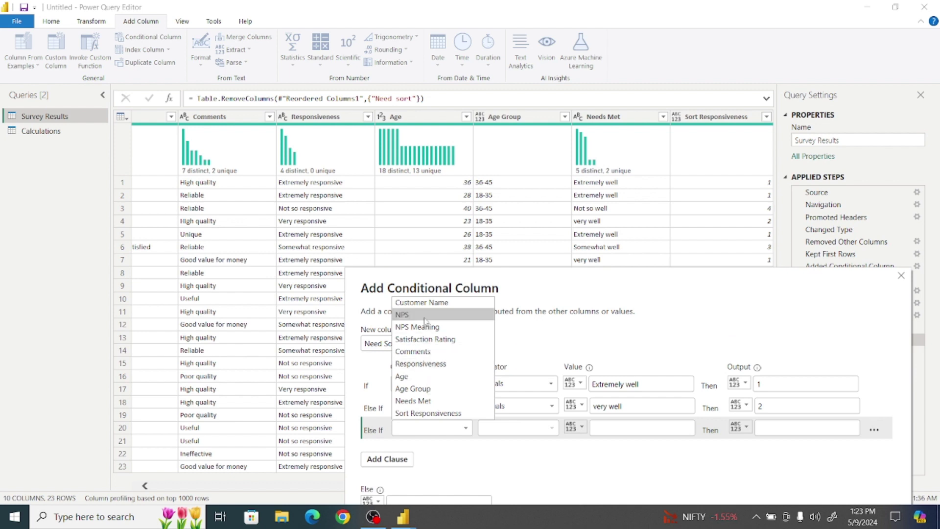
left_click(424, 399)
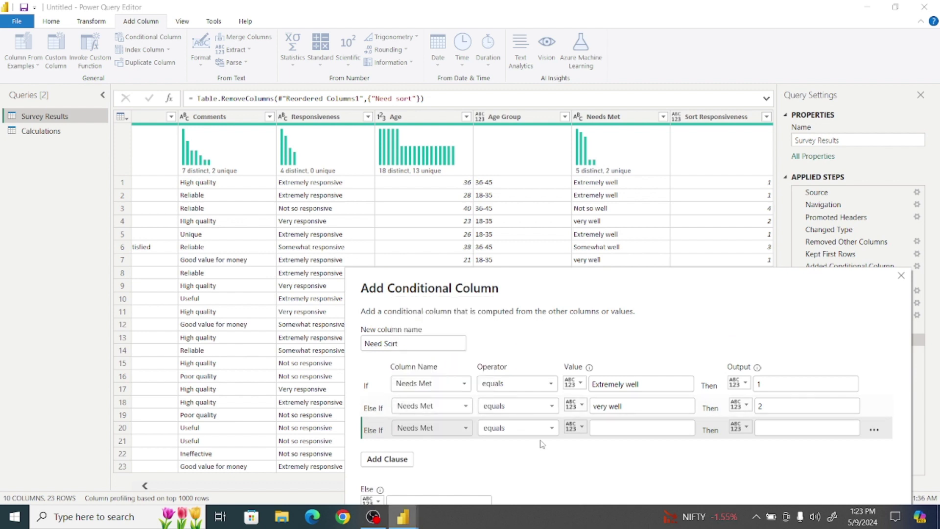
left_click(604, 426)
type("S")
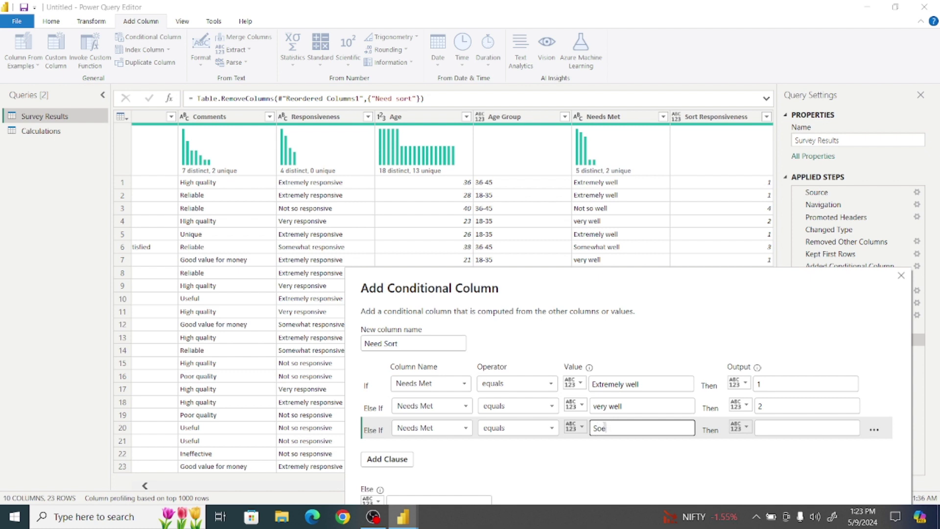
type("omewhat well")
left_click(779, 426)
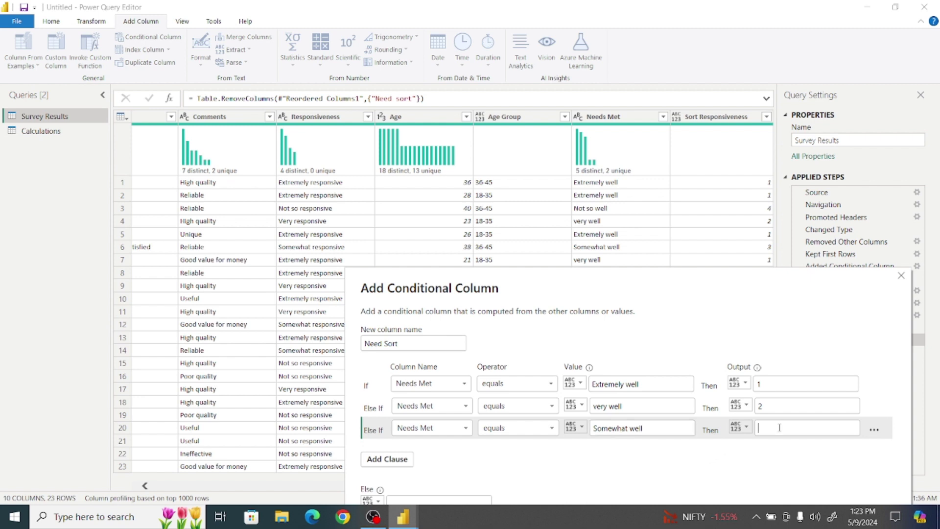
type("3")
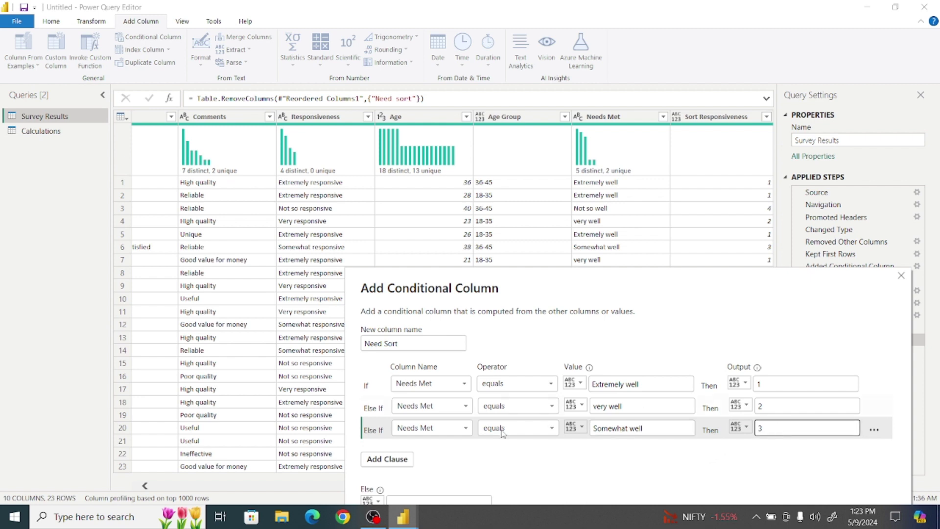
- Add a fourth clause to the Need Sort column that outputs 4 when Needs Met equals "Not so well"
left_click(400, 458)
left_click(433, 450)
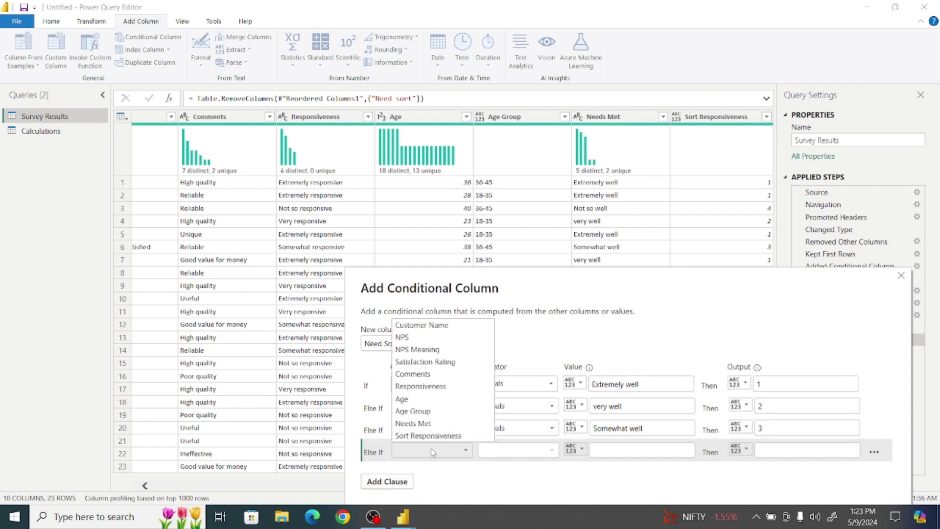
left_click(417, 422)
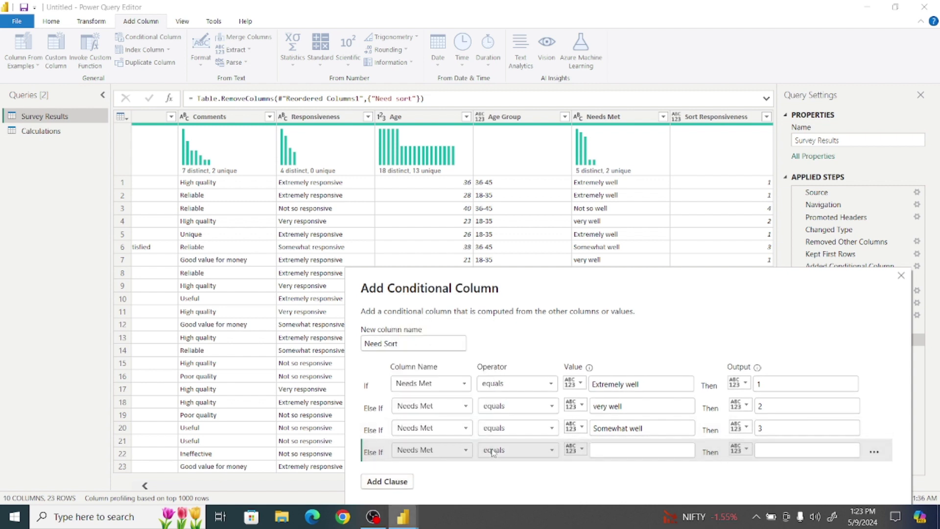
left_click(616, 451)
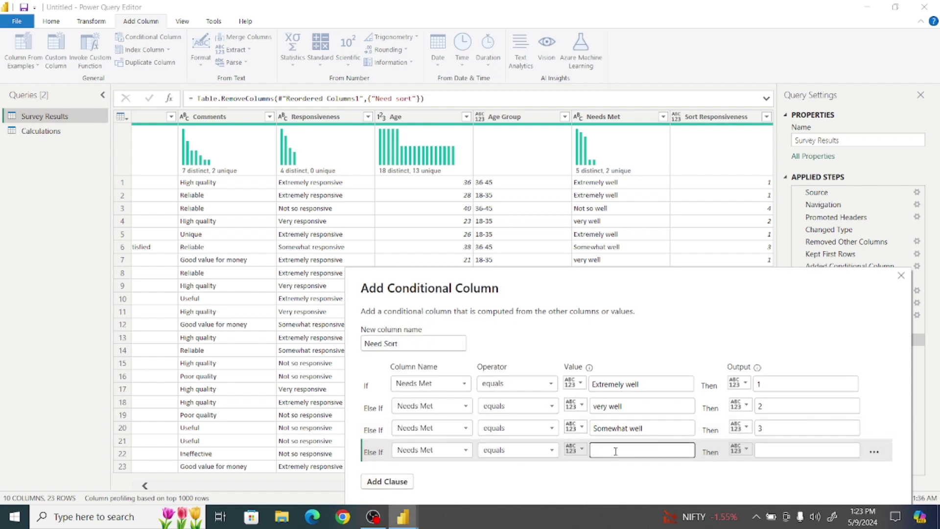
type("Not so w")
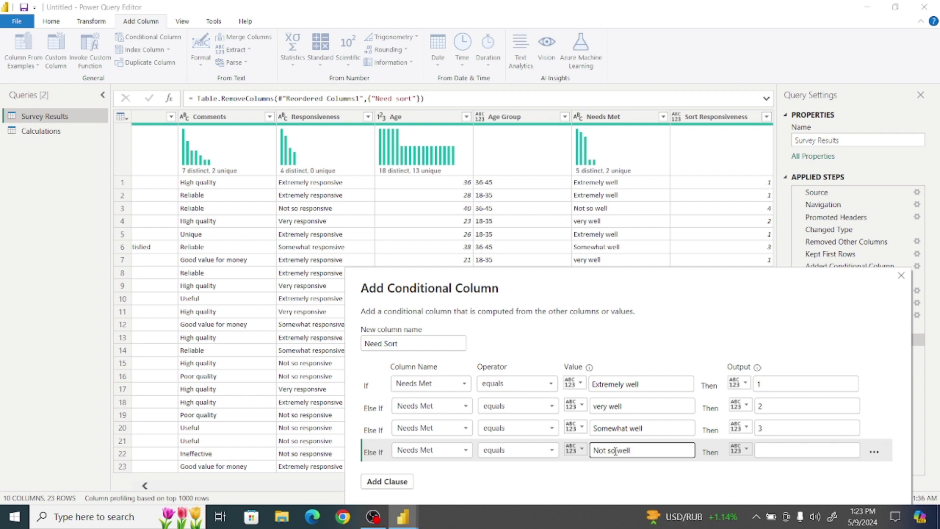
type("ell")
left_click(765, 452)
type("4")
left_click(679, 439)
- Create the Need Sort column with 5 as its else output, and move it directly after the Needs Met column
left_click_drag(367, 301, 334, 145)
left_click(378, 372)
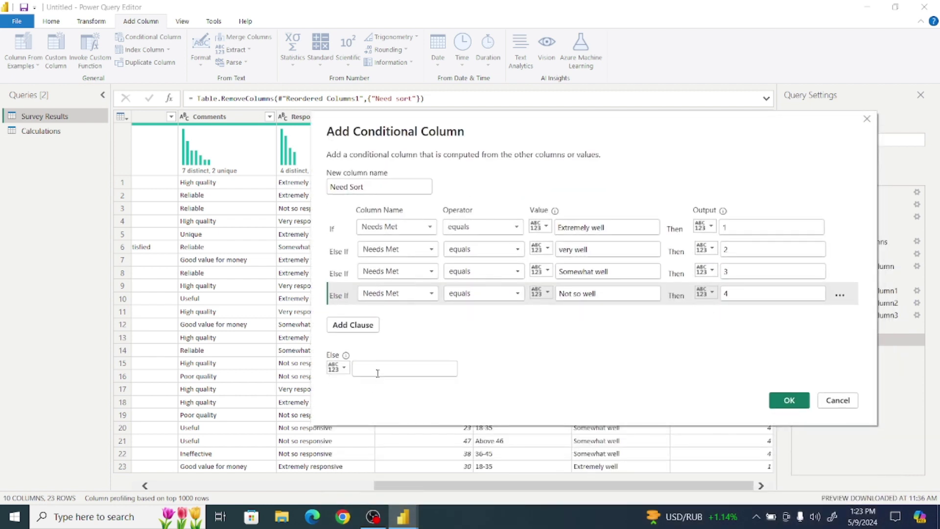
type("5")
left_click(783, 398)
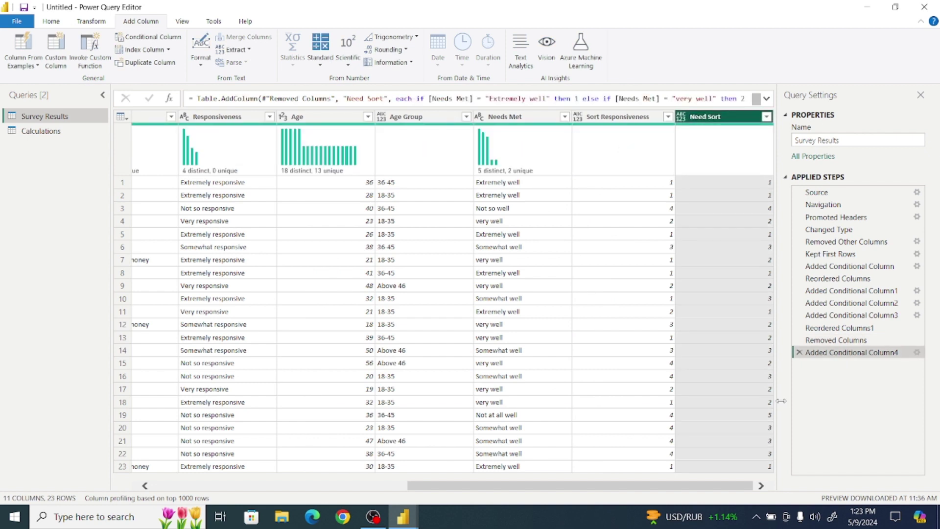
left_click_drag(508, 119, 608, 119)
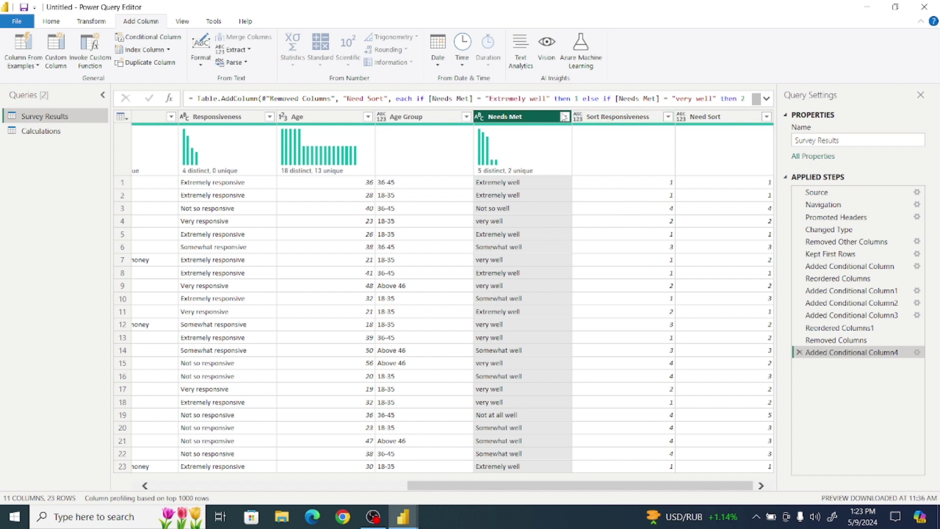
left_click_drag(705, 116, 605, 128)
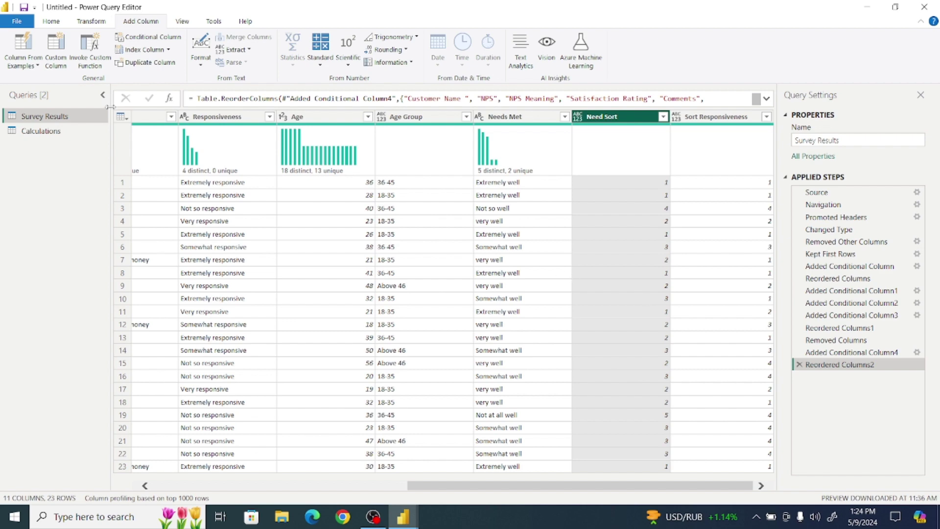
- Close and apply the query edits, and set the Needs Met column to sort by the Need Sort column
left_click(16, 21)
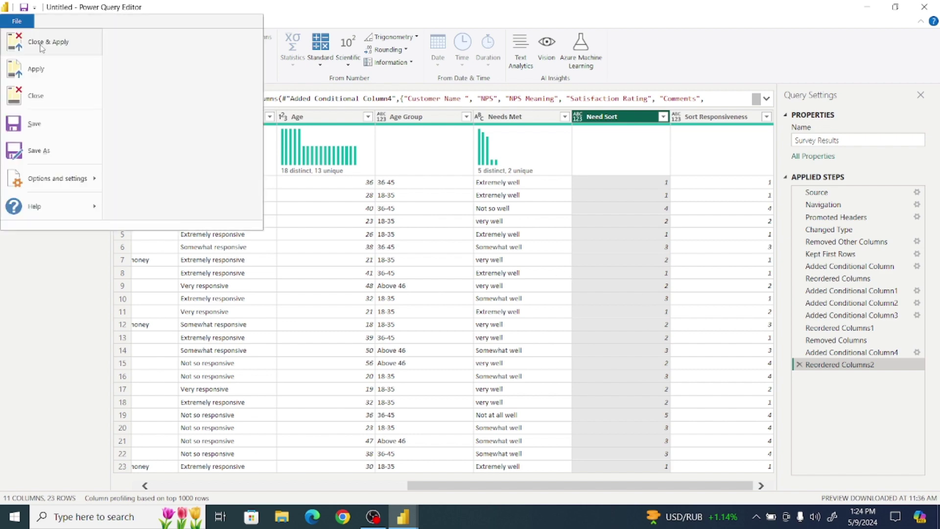
left_click(41, 44)
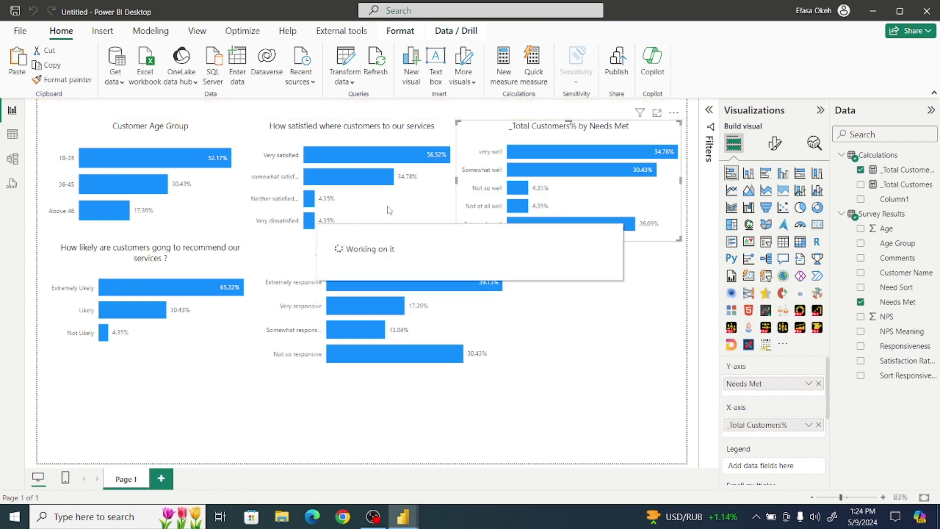
left_click(13, 136)
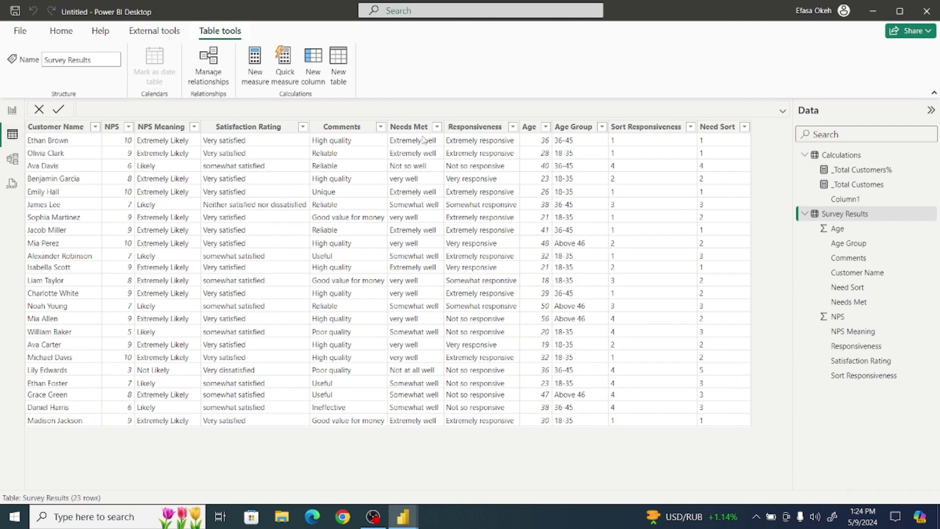
left_click(407, 128)
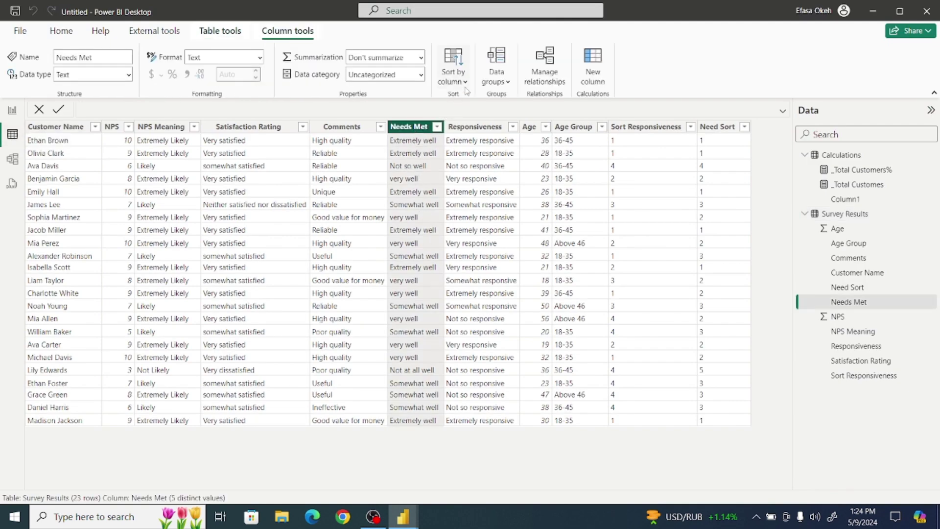
left_click(453, 73)
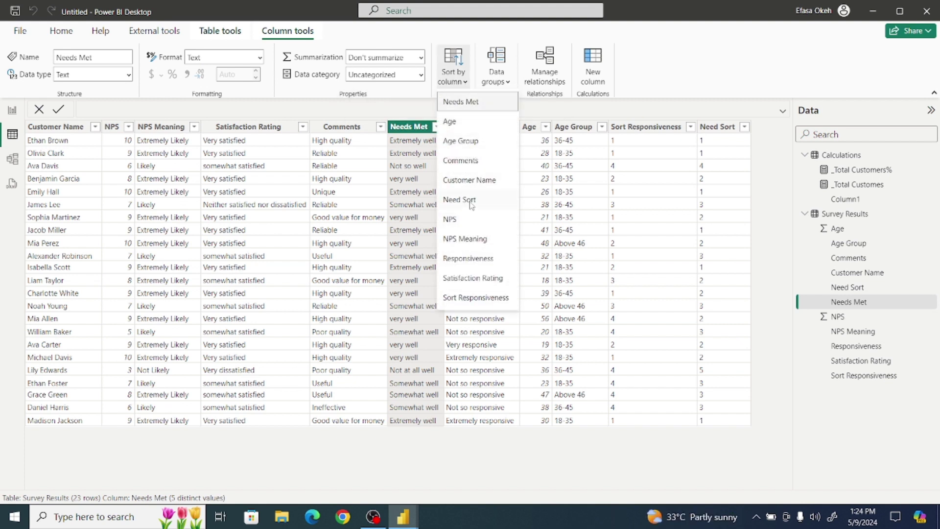
left_click(471, 202)
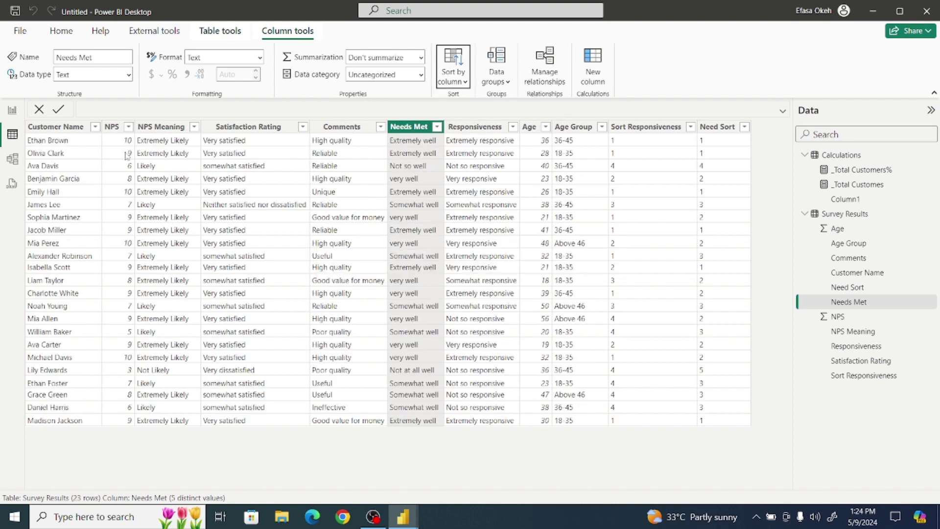
- Set the _Total Customers% by Needs Met chart on the report page to sort ascending by Needs Met
left_click(14, 110)
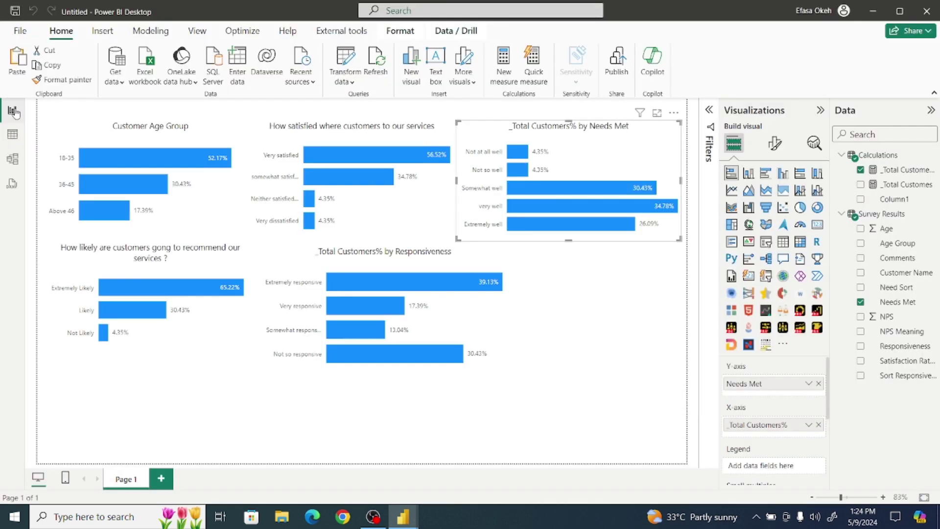
left_click(674, 113)
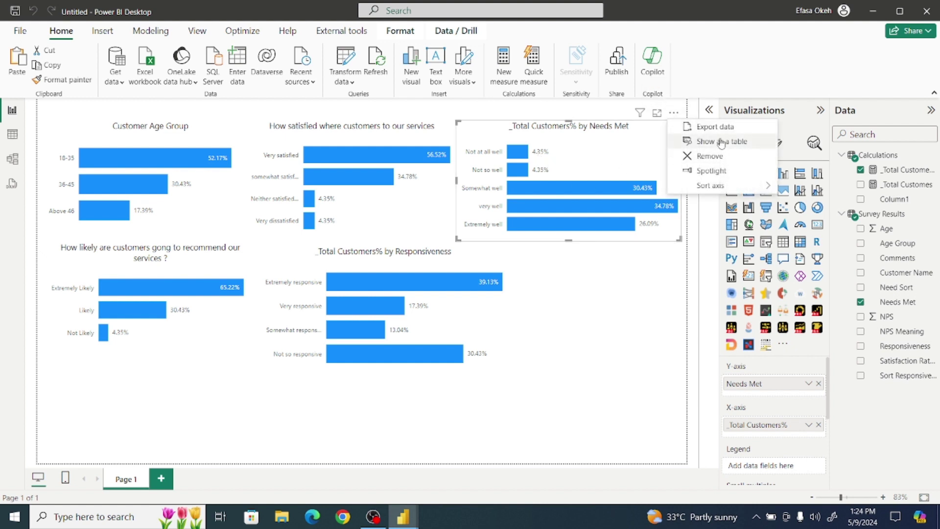
mouse_move(722, 187)
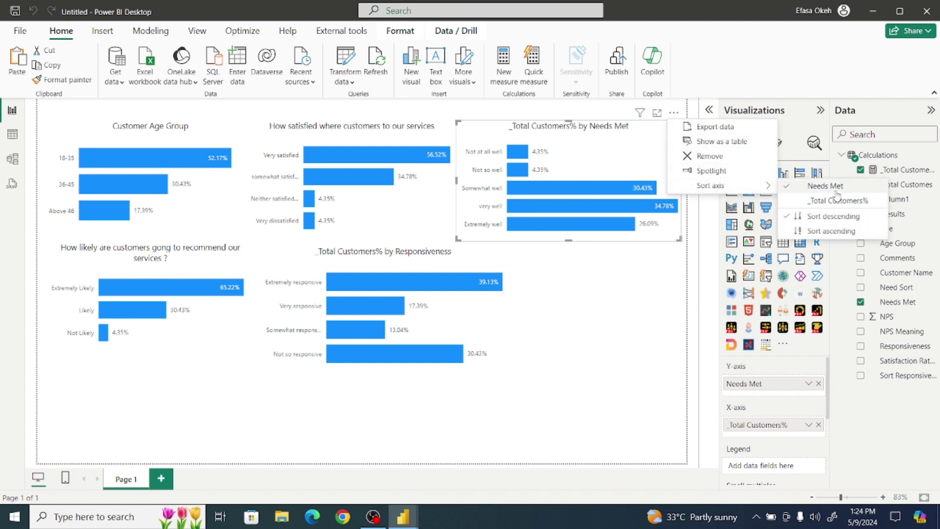
left_click(814, 232)
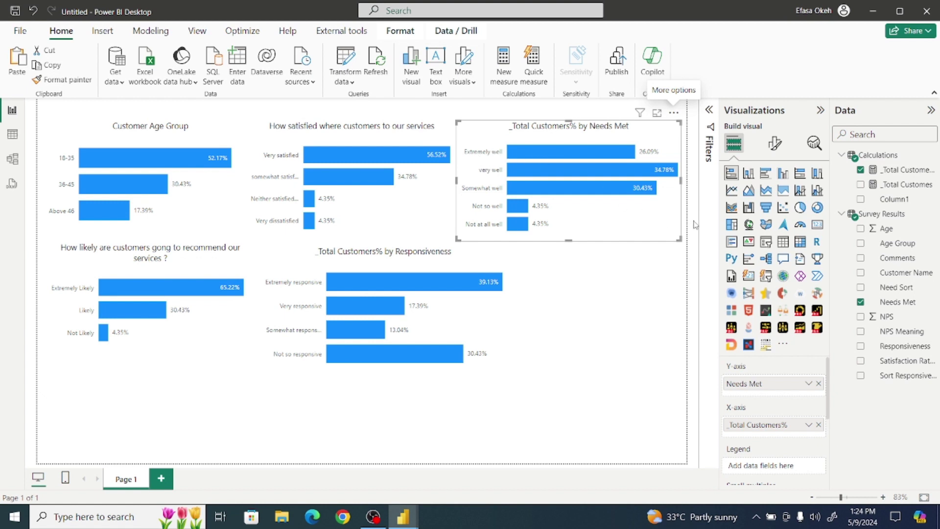
- Nudge the Needs Met chart aside, and shrink the Responsiveness and customer satisfaction charts, stacking them in the middle column of the report
mouse_move(636, 216)
left_mouse_down()
mouse_move(600, 218)
mouse_move(641, 214)
left_mouse_up()
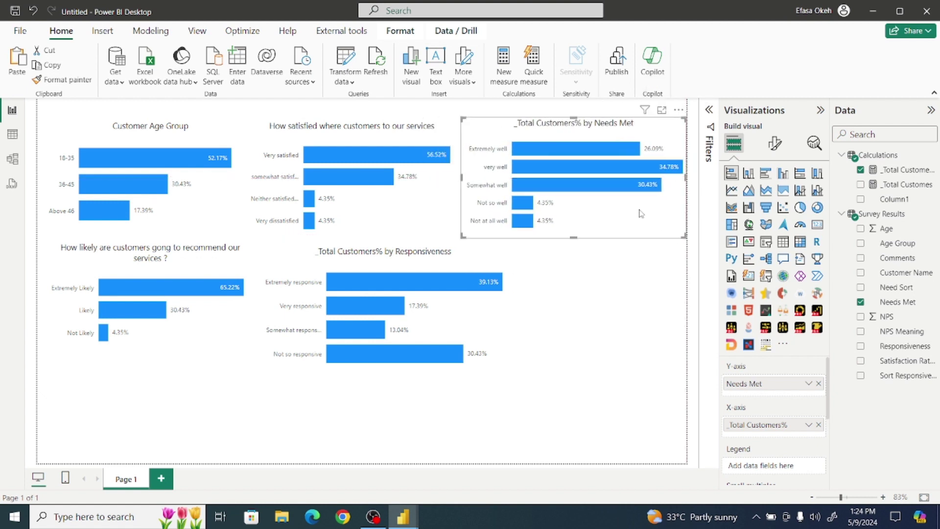
left_click_drag(498, 319, 474, 322)
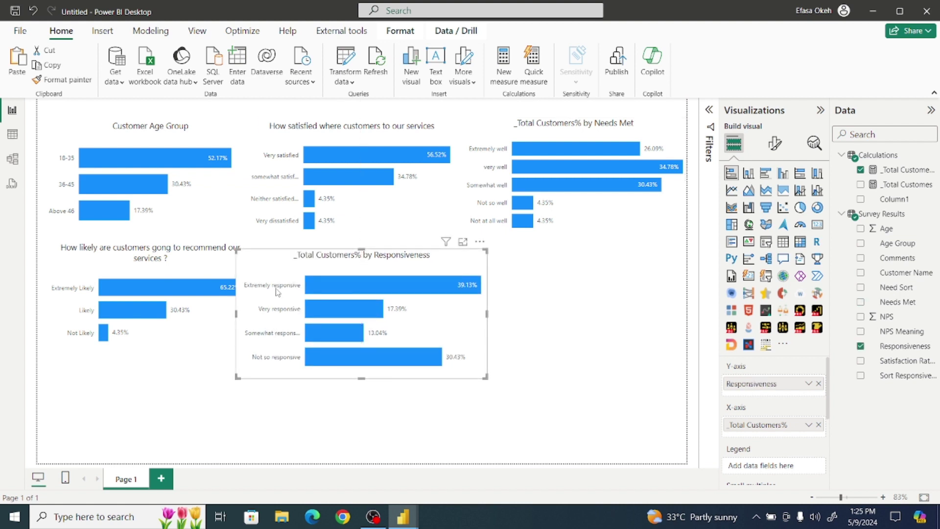
left_click_drag(485, 374, 433, 360)
left_click_drag(387, 318, 430, 323)
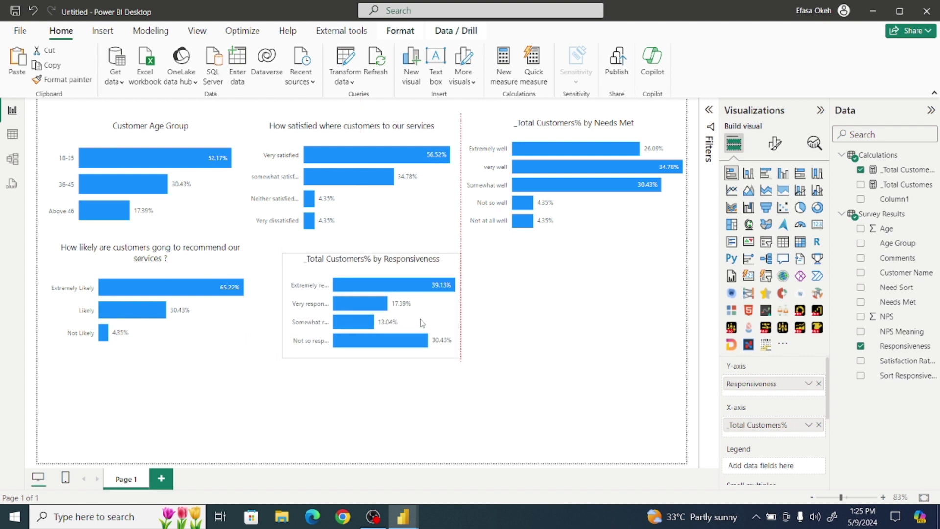
left_click(395, 220)
left_click_drag(460, 238, 390, 213)
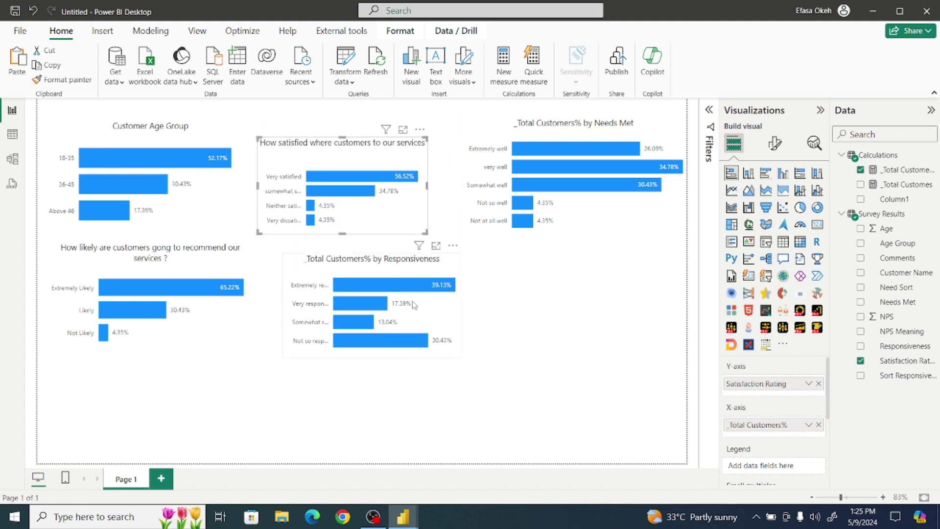
left_click_drag(387, 314, 358, 314)
- Narrow the Needs Met chart slightly and shift it down beside the customer satisfaction chart
left_click(586, 212)
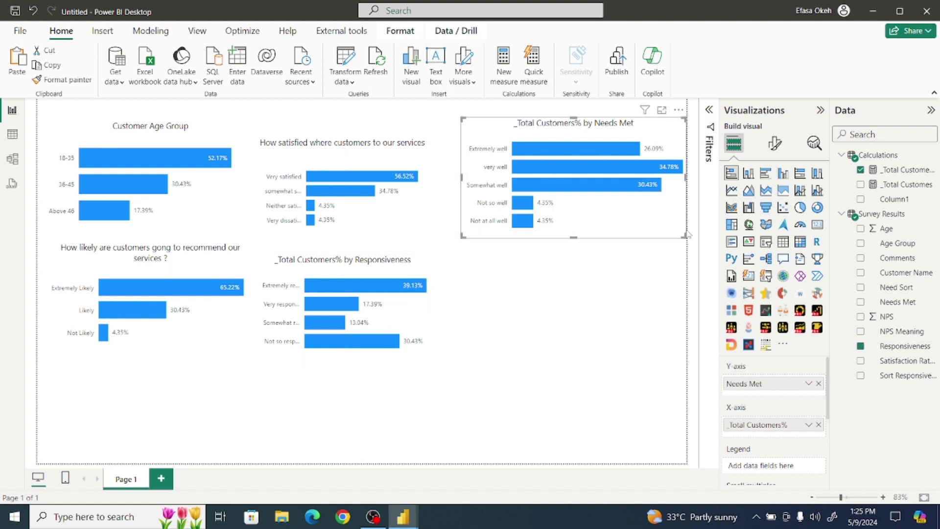
left_click_drag(687, 173, 670, 173)
left_click_drag(634, 201, 630, 214)
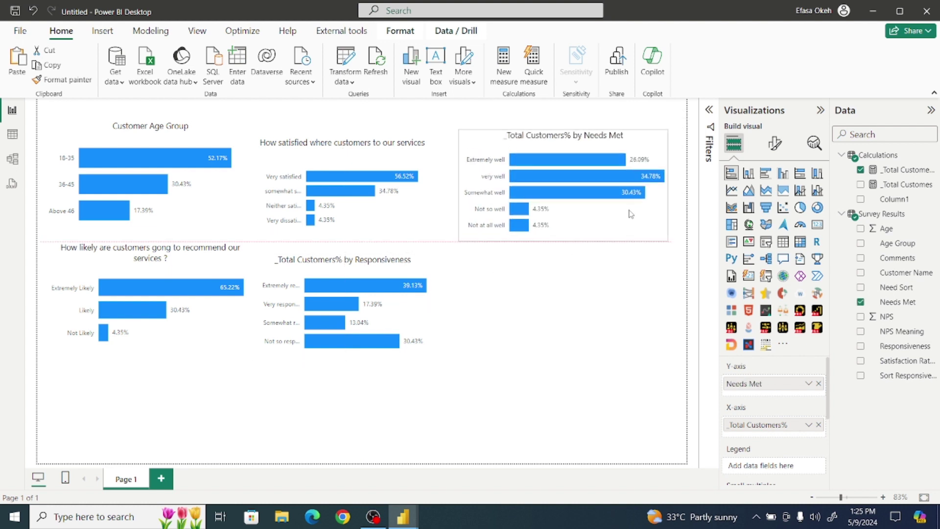
- Change the Responsiveness chart's title to "How responsive were customers to our services ?"
left_click(425, 315)
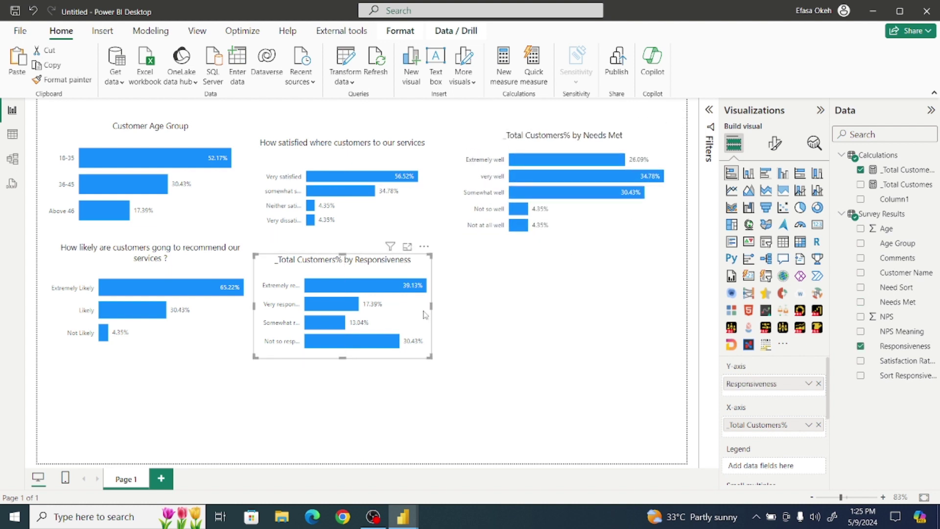
left_click(776, 144)
left_click(774, 197)
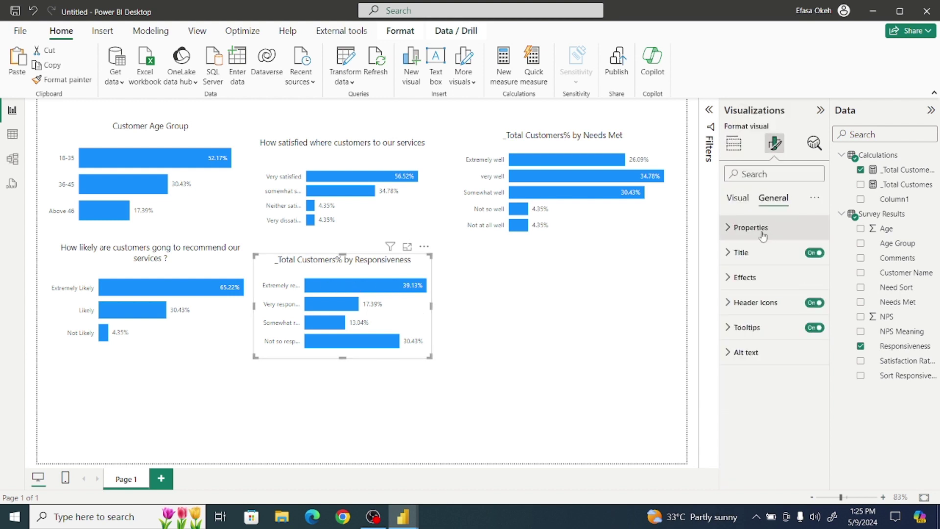
left_click(744, 259)
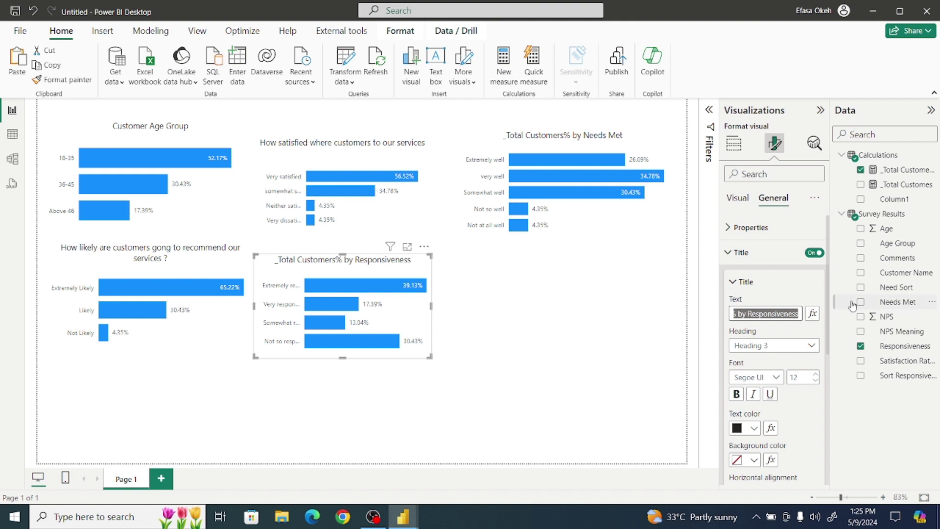
type("N")
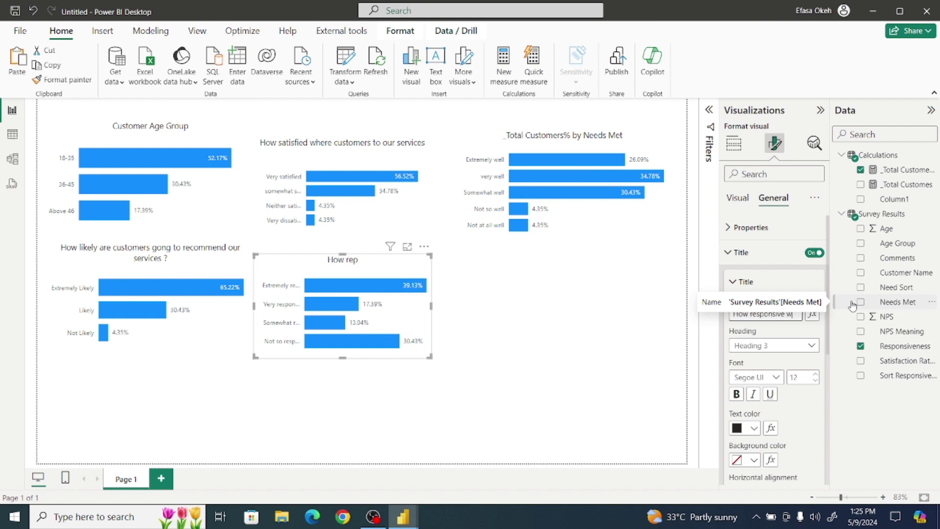
type("ow responsive were cus")
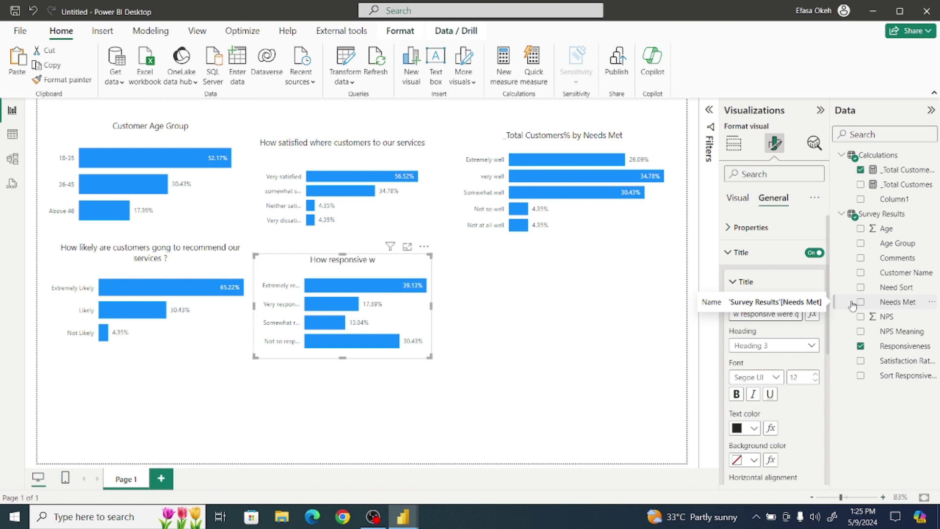
type("tomers")
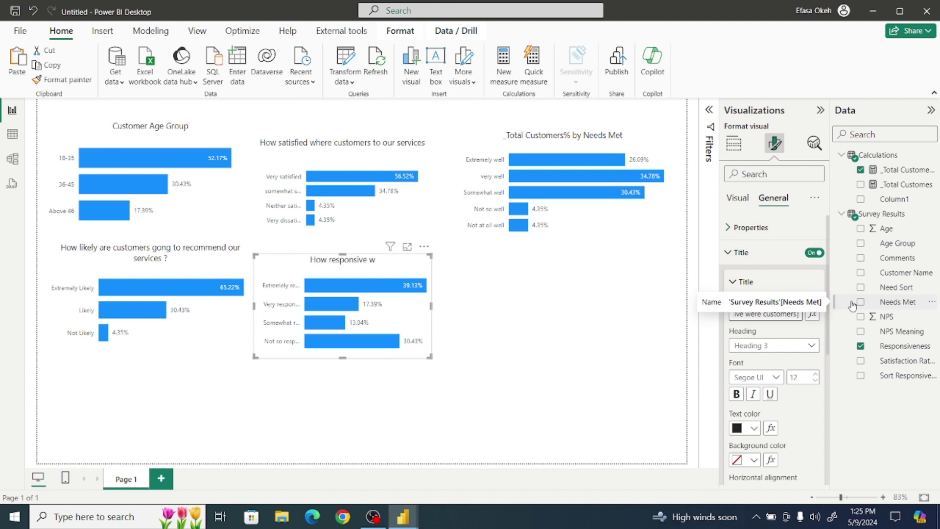
type(" to ur")
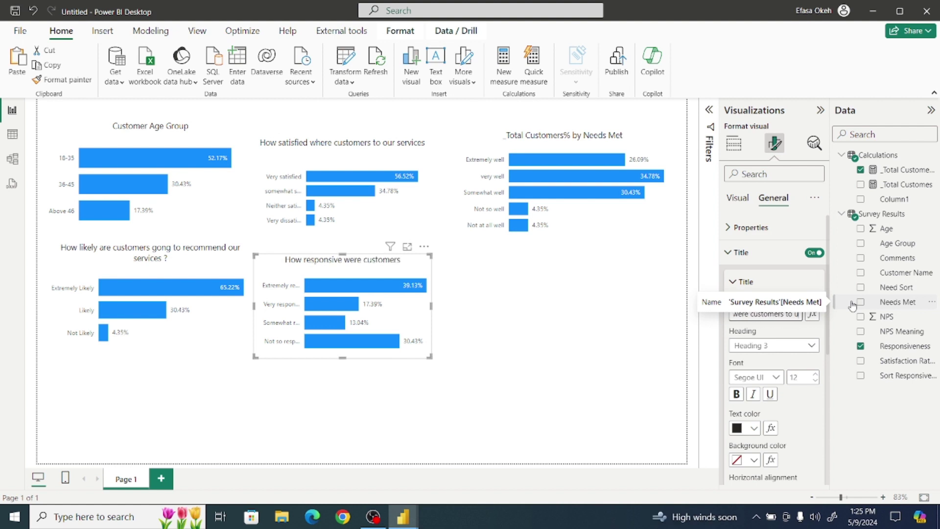
type(" serv")
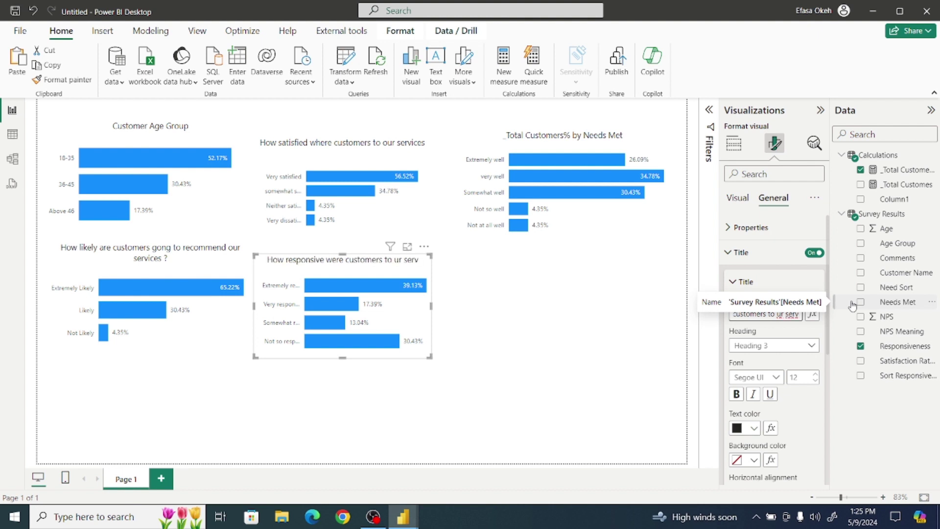
key("BackSpace")
key("BackSpace")
key("BackSpace")
key("BackSpace")
key("BackSpace")
key("BackSpace")
key("BackSpace")
type("our se")
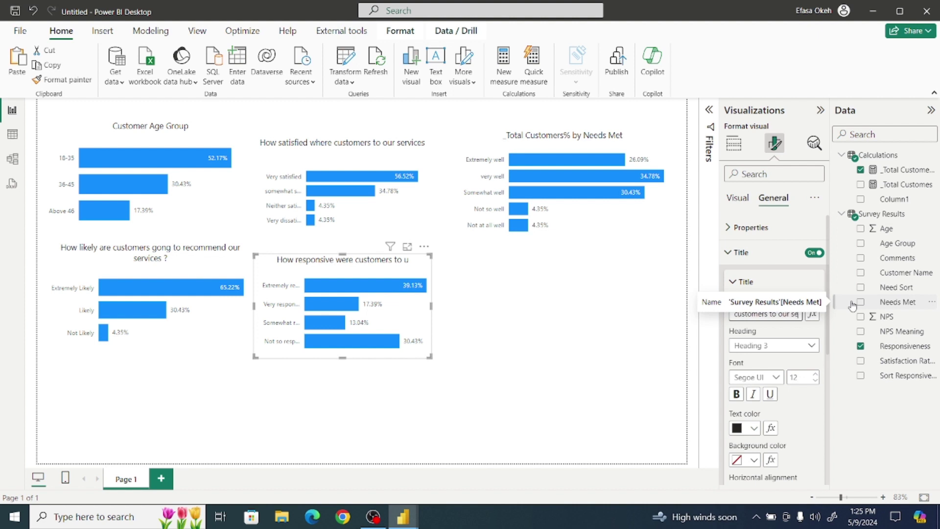
type("rvices")
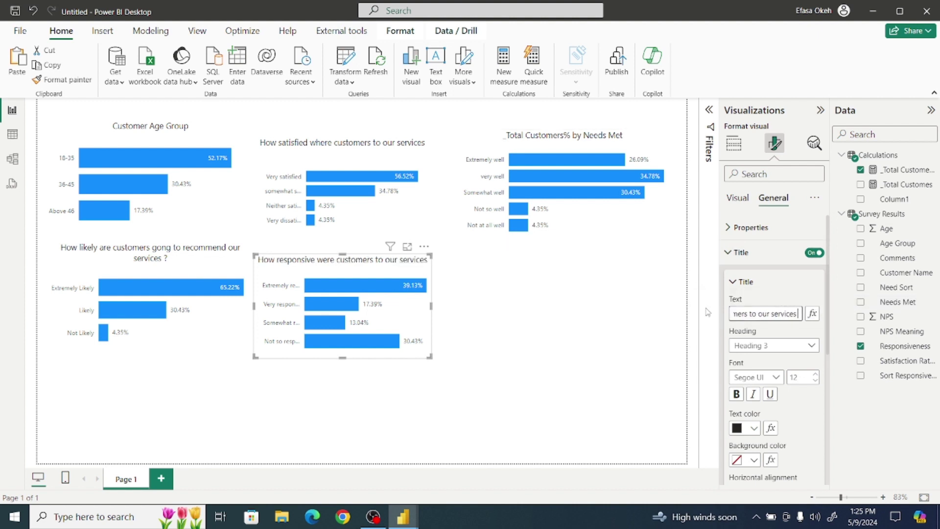
type(" ?")
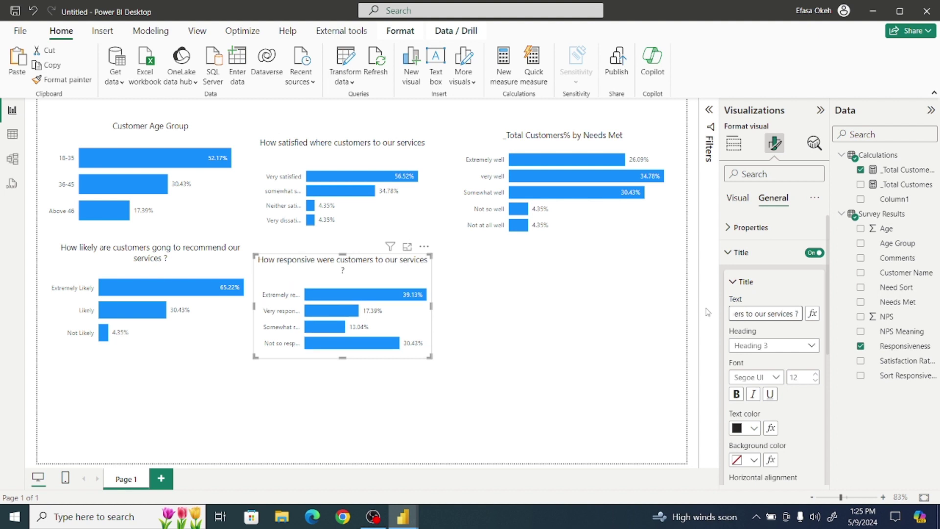
- Change the Needs Met chart's title to "Where well were customers needs met?"
left_click(610, 236)
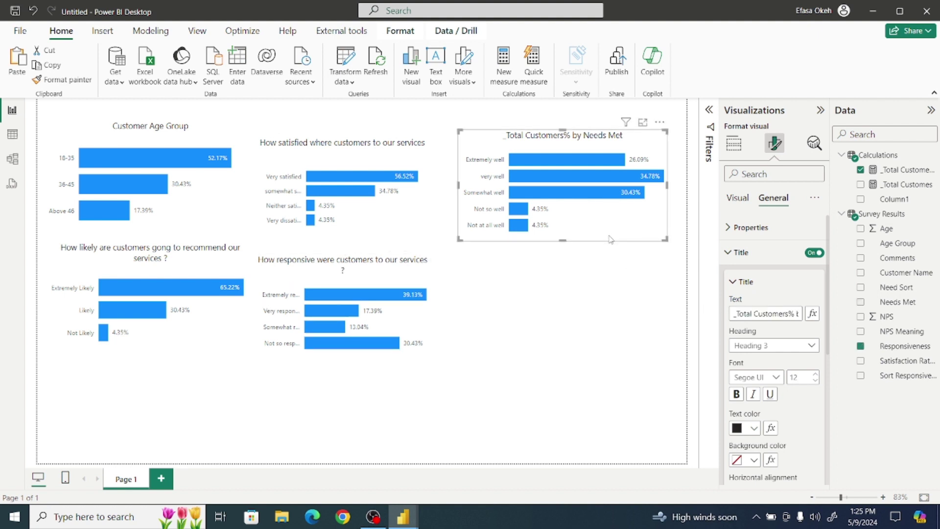
left_click_drag(735, 314, 812, 313)
type("Where well w")
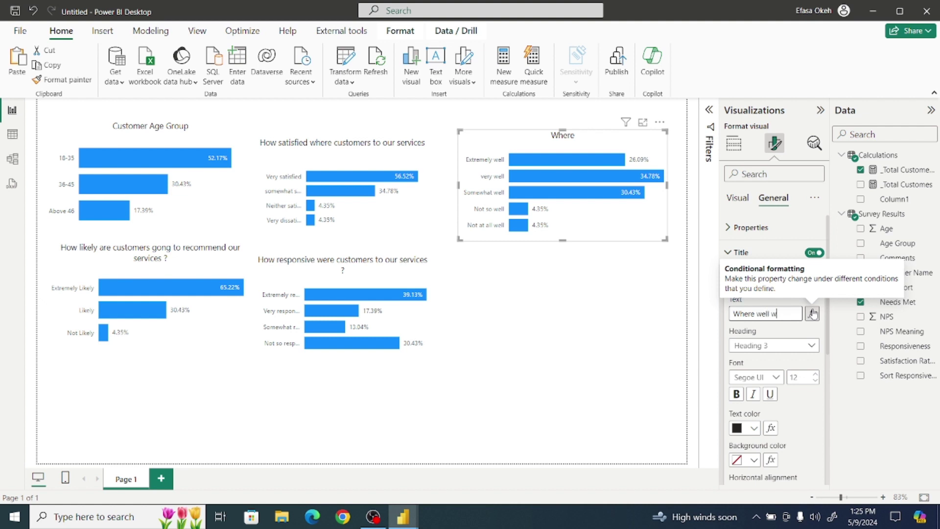
type("ere custom")
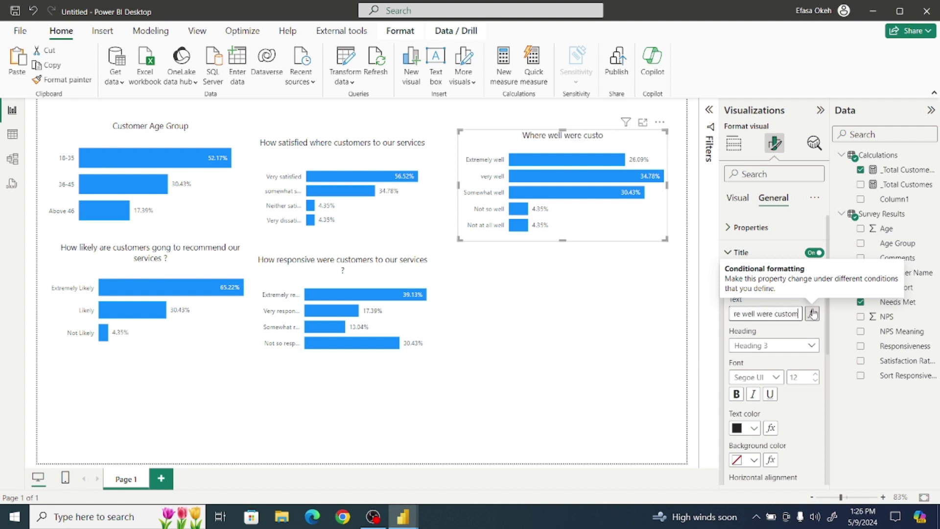
type("ers needs me")
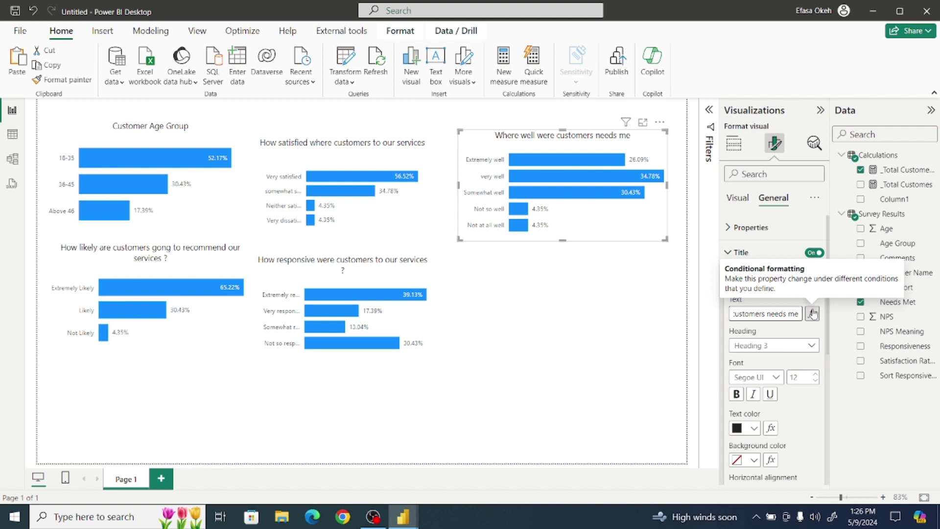
type("t")
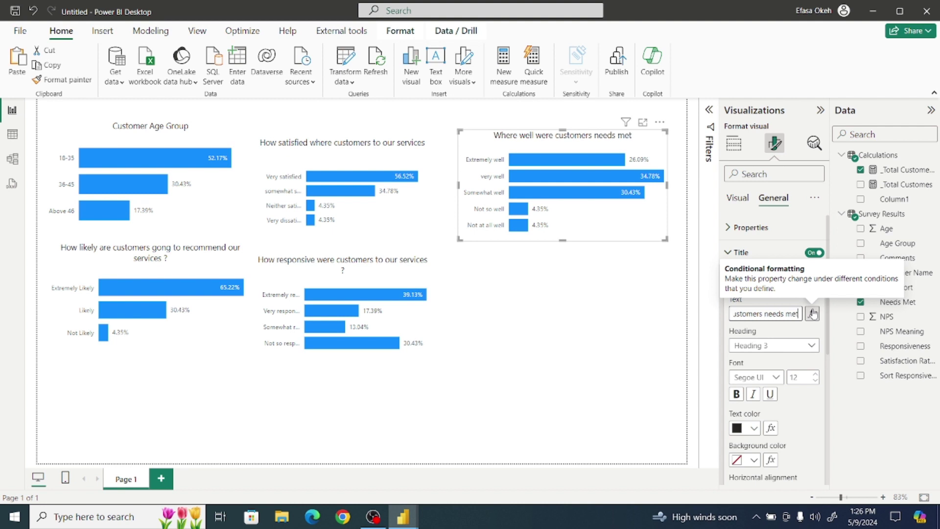
type("?")
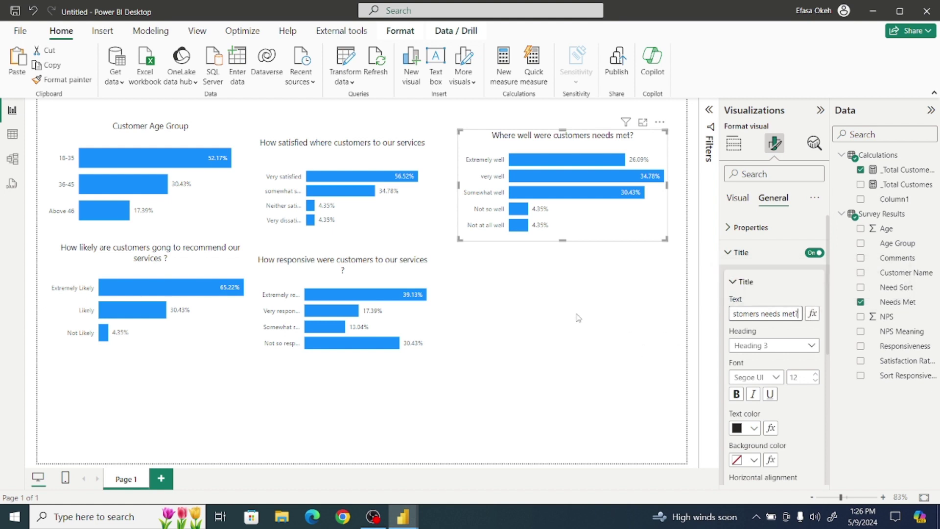
- Shrink the Customer Age Group chart in both width and height, keeping its upper-left corner in place
left_click(205, 204)
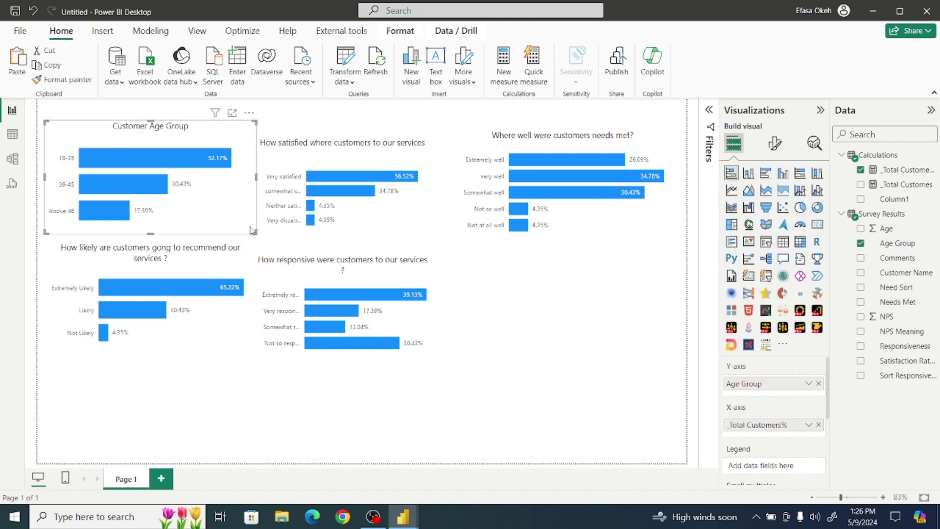
left_click_drag(251, 231, 228, 212)
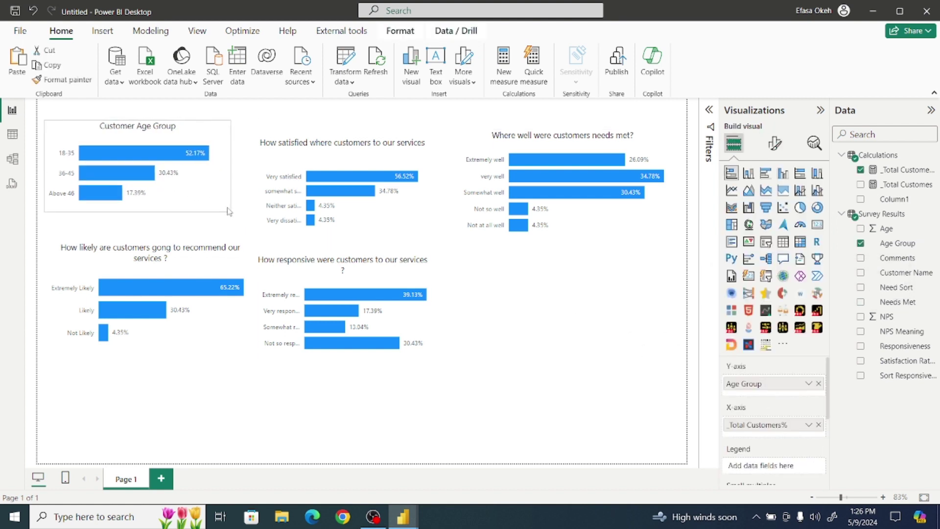
- Shrink the recommendation likelihood chart in width and height so its width matches the Customer Age Group chart above
left_click(211, 308)
left_click_drag(252, 353, 229, 337)
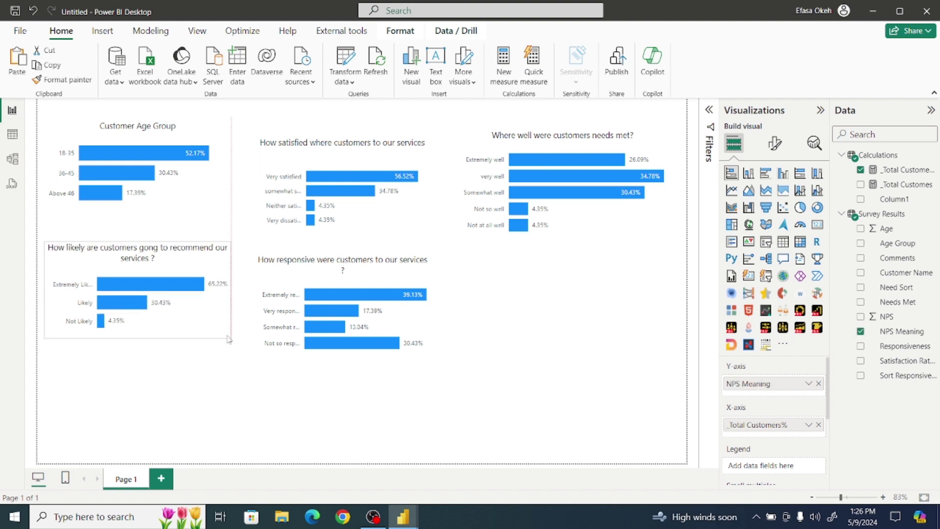
left_click(525, 330)
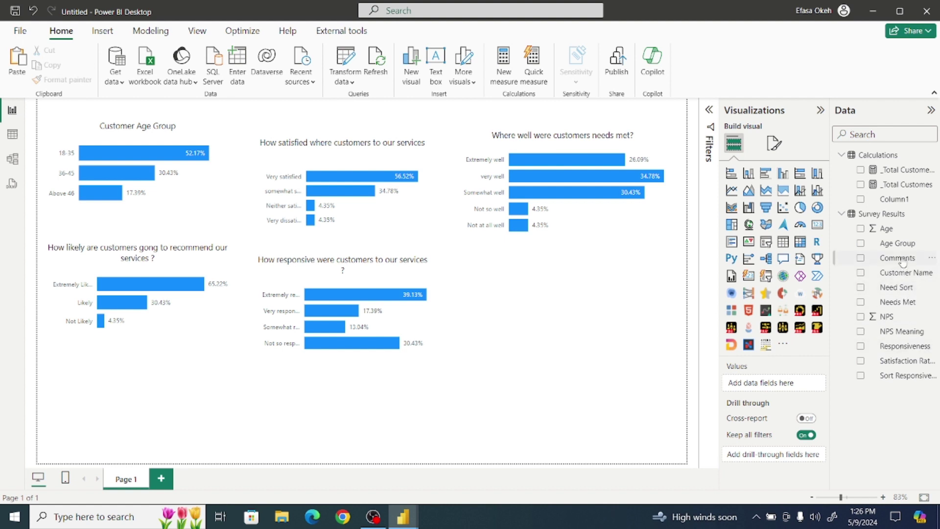
- Add a stacked bar chart of _Total Customers% by Comments below the Needs Met chart and enlarge it slightly
left_click(733, 174)
left_click_drag(139, 396, 573, 297)
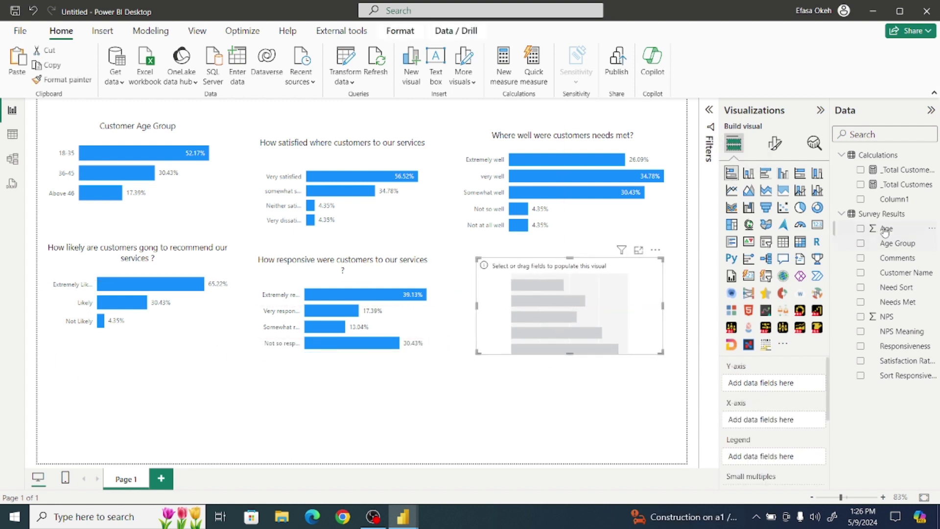
left_click(861, 170)
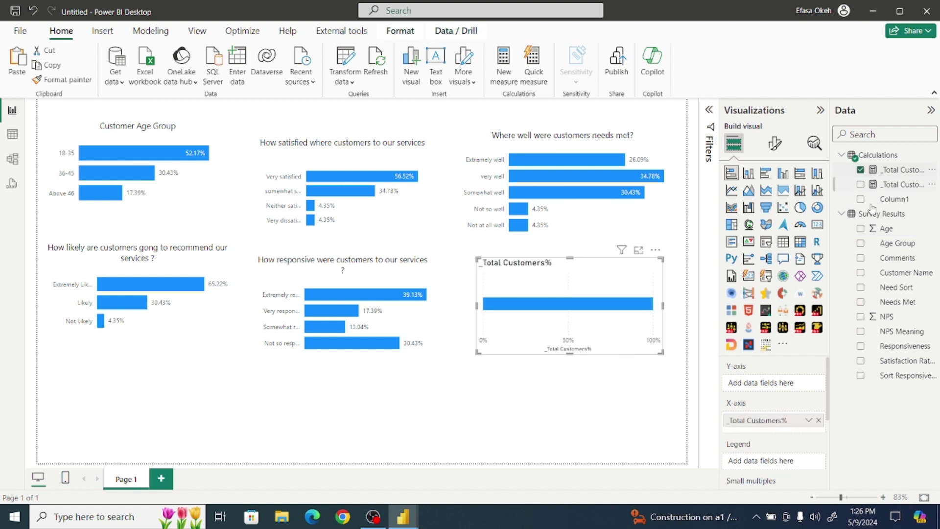
left_click(861, 258)
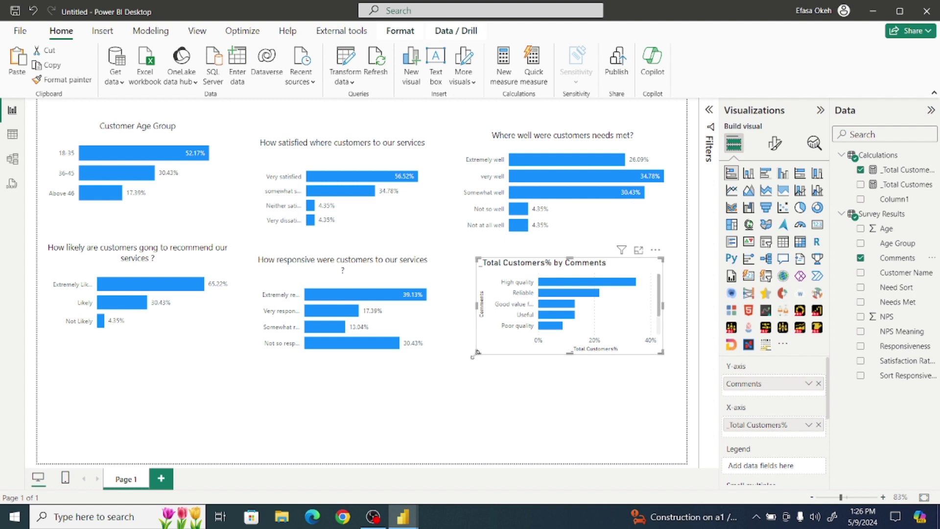
left_click_drag(478, 353, 458, 384)
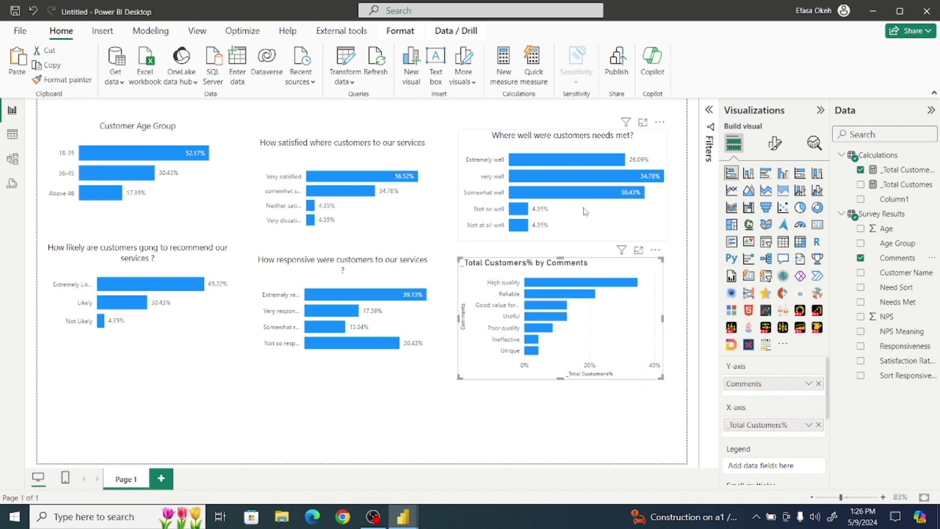
- Copy the Needs Met chart's formatting onto the Comments chart with Format Painter
left_click(584, 212)
left_click(87, 80)
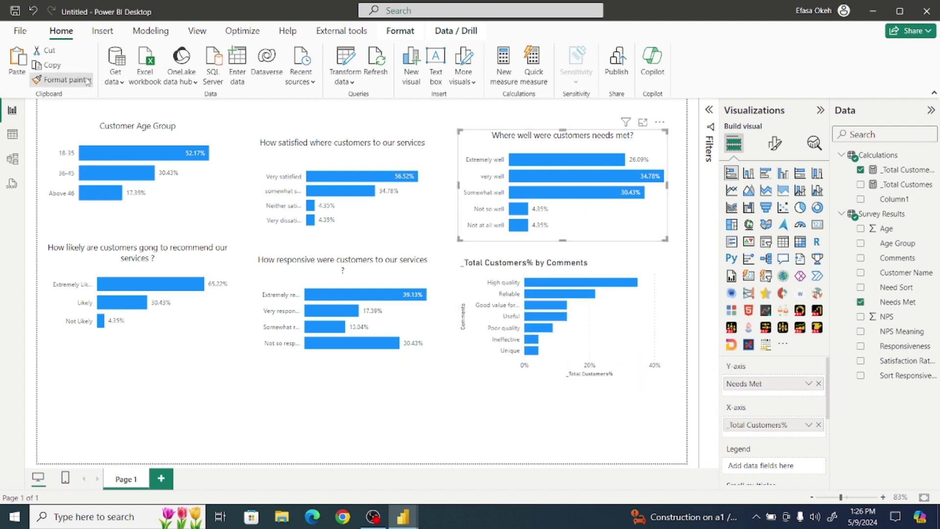
left_click(621, 321)
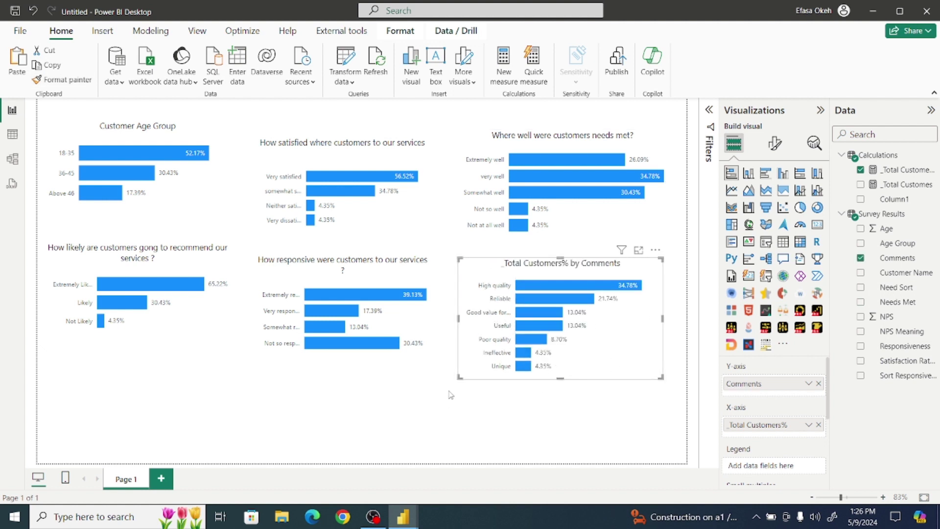
- Resize the Comments chart by its lower-left corner so it sits clear of the Responsiveness chart beneath the Needs Met chart
left_click_drag(456, 386, 443, 384)
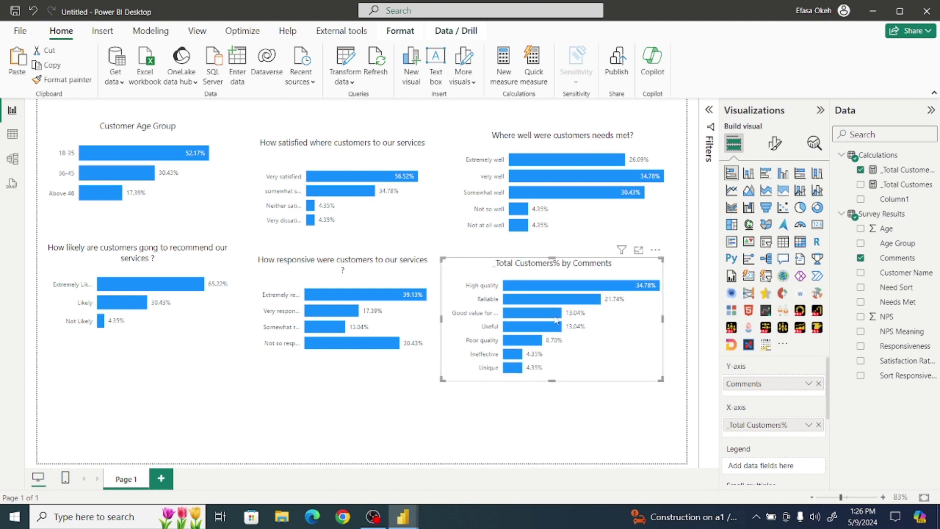
left_click_drag(442, 380, 399, 385)
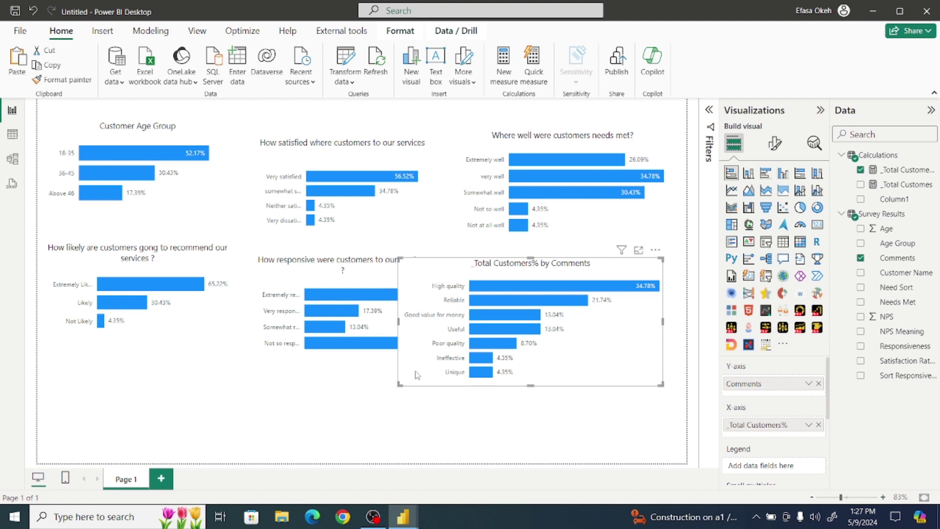
left_click_drag(397, 387, 442, 372)
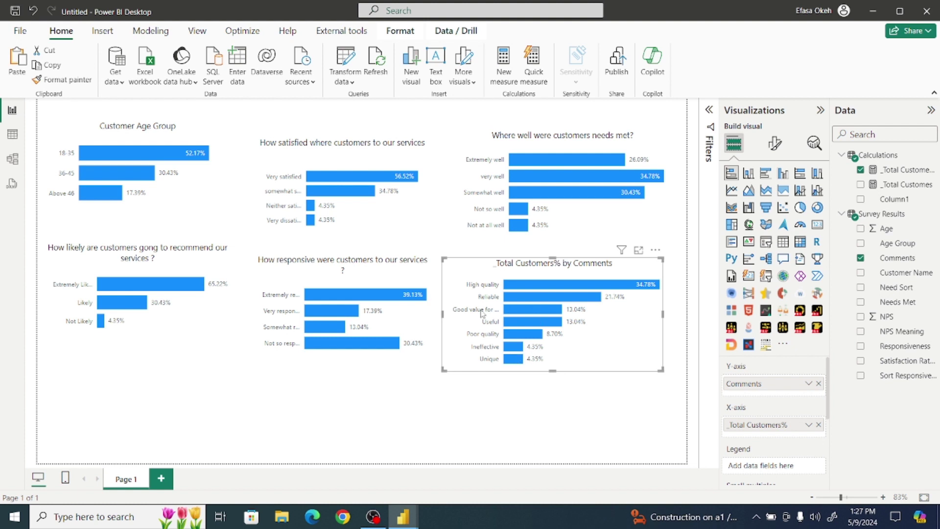
left_click_drag(445, 371, 470, 366)
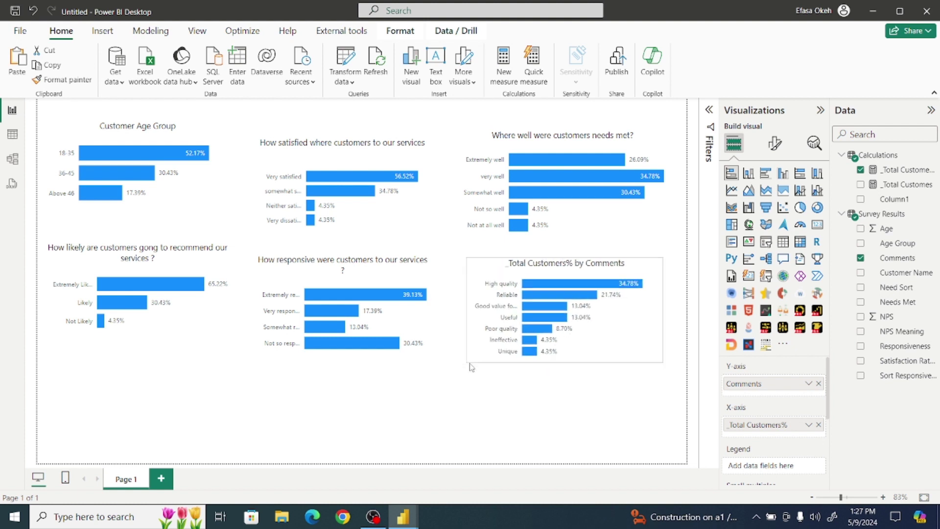
left_click(427, 402)
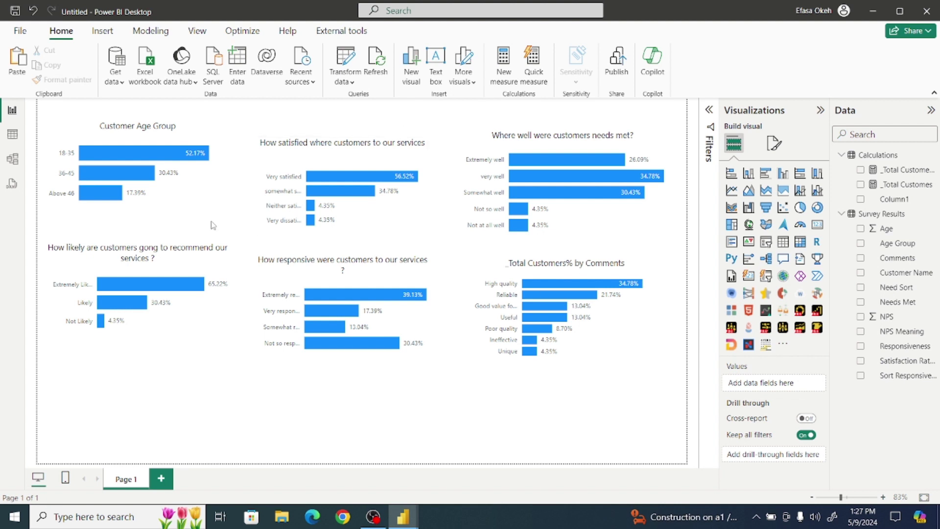
- Change the Comments chart's title to "Customers comments on our services"
left_click(584, 273)
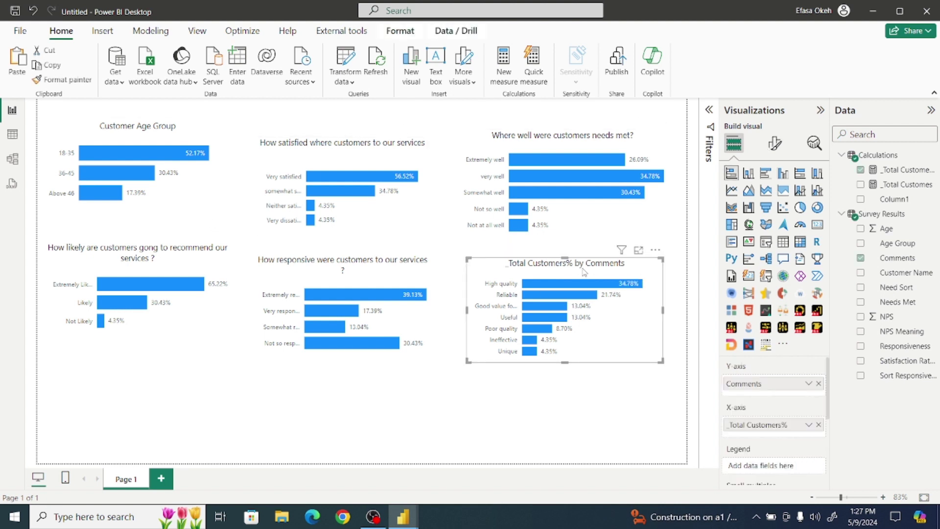
left_click(776, 146)
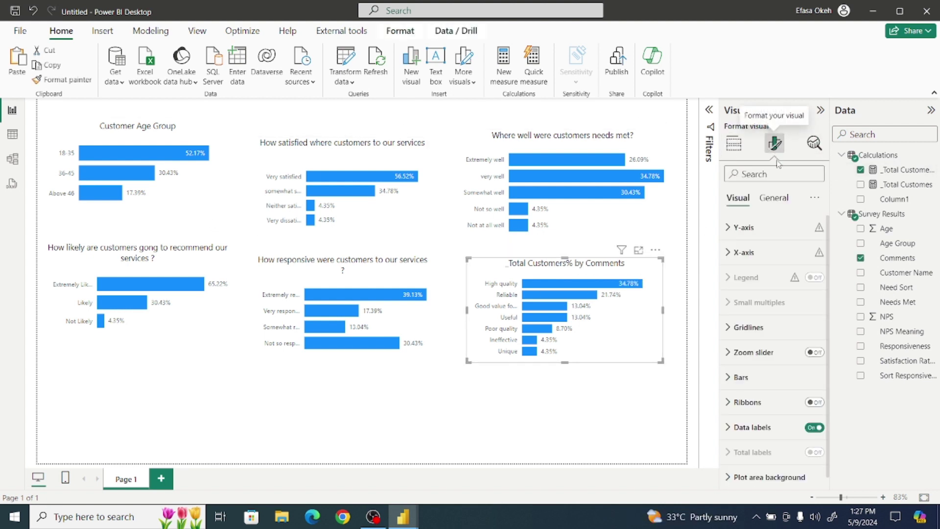
left_click(773, 196)
left_click(750, 265)
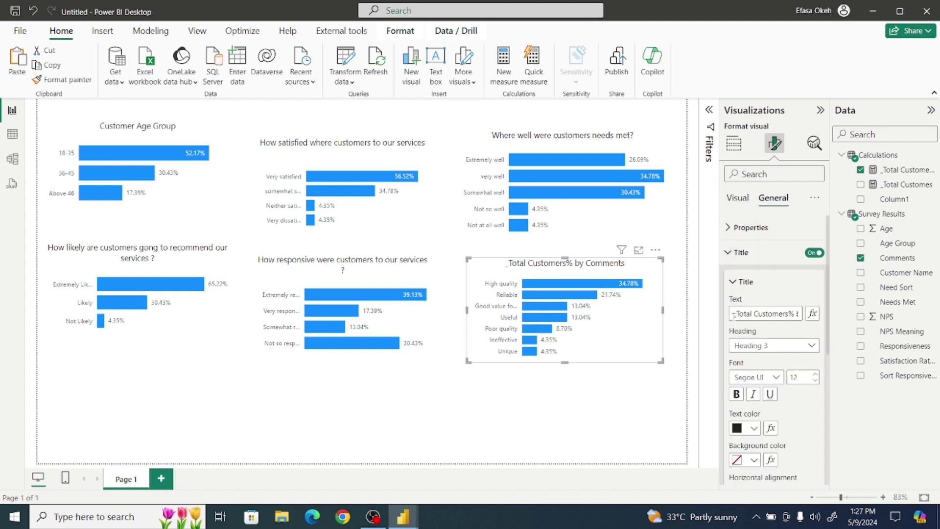
left_click_drag(733, 314, 878, 314)
type("Customers")
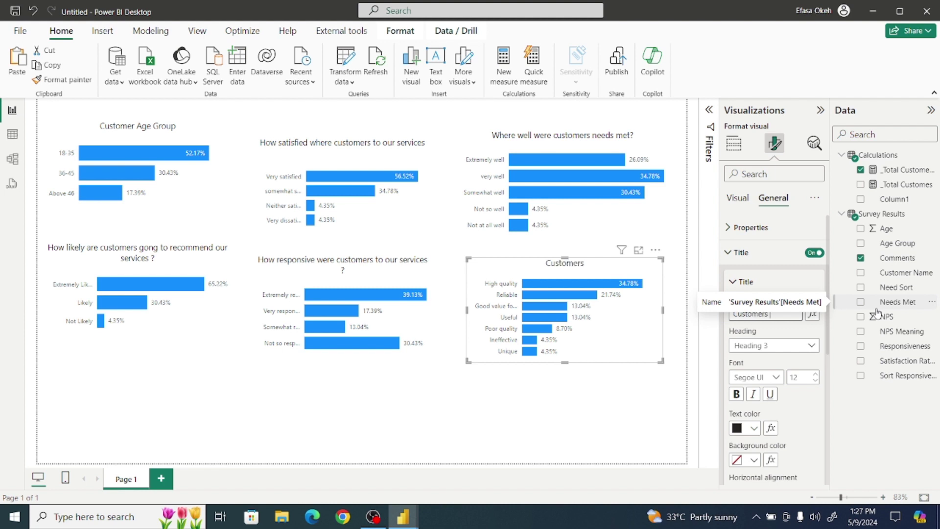
type("comments o")
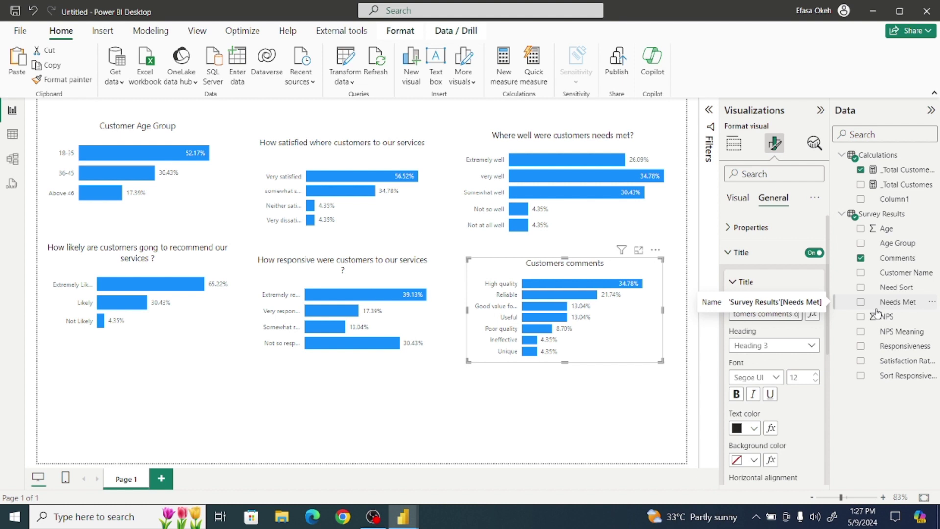
type("n our services")
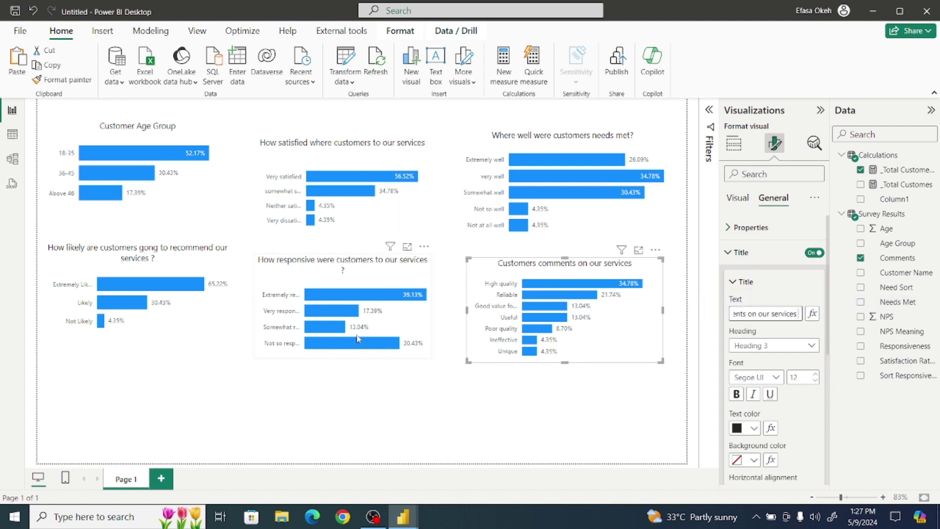
left_click(195, 357)
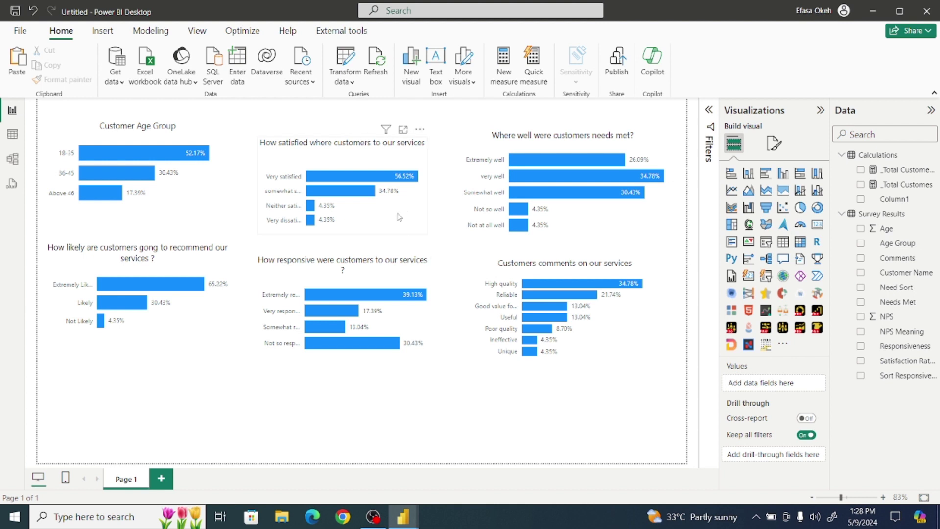
- Examine the NPS, Satisfaction Rating, Comments, Needs Met and Responsiveness columns in the Survey Results data, and return to the report
left_click(12, 134)
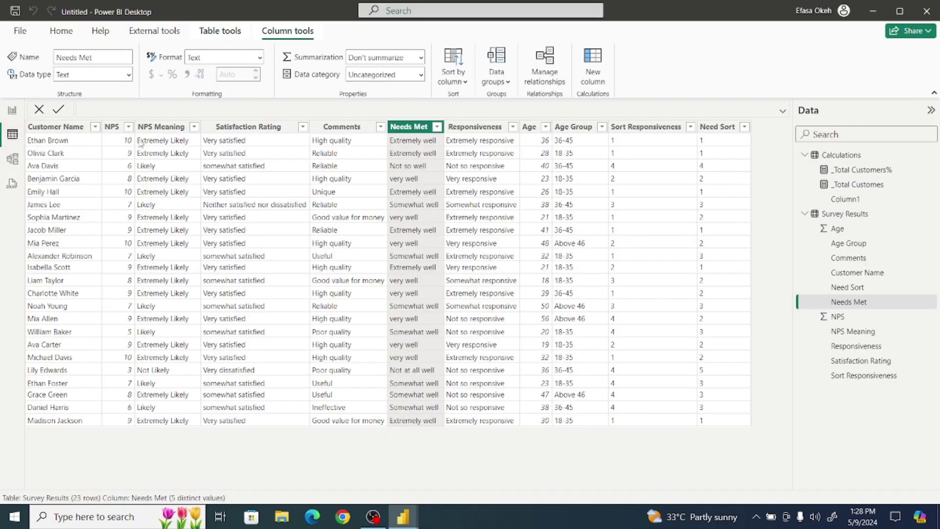
left_click(112, 127)
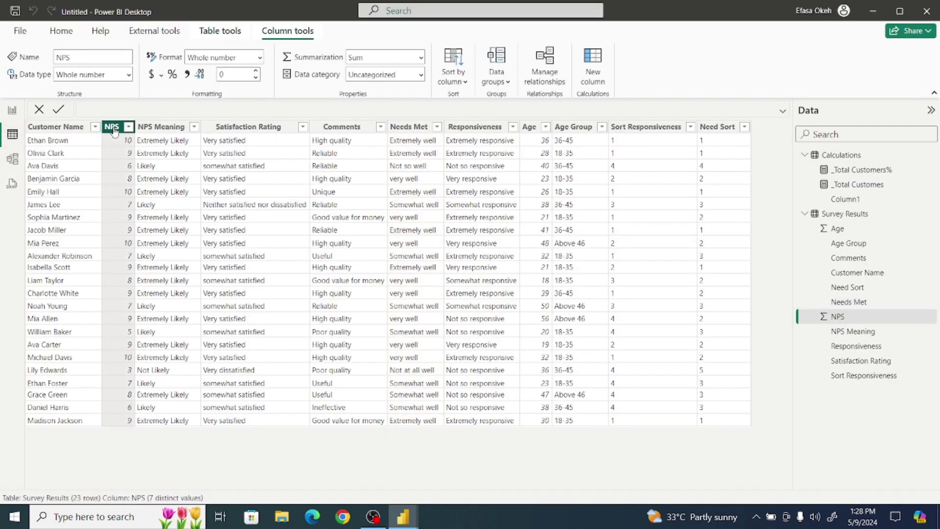
left_click(239, 129)
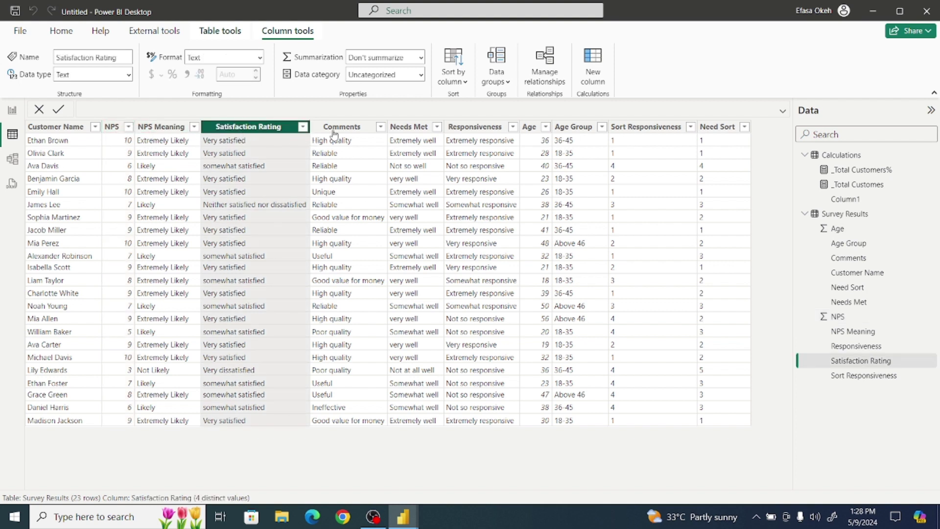
left_click(342, 129)
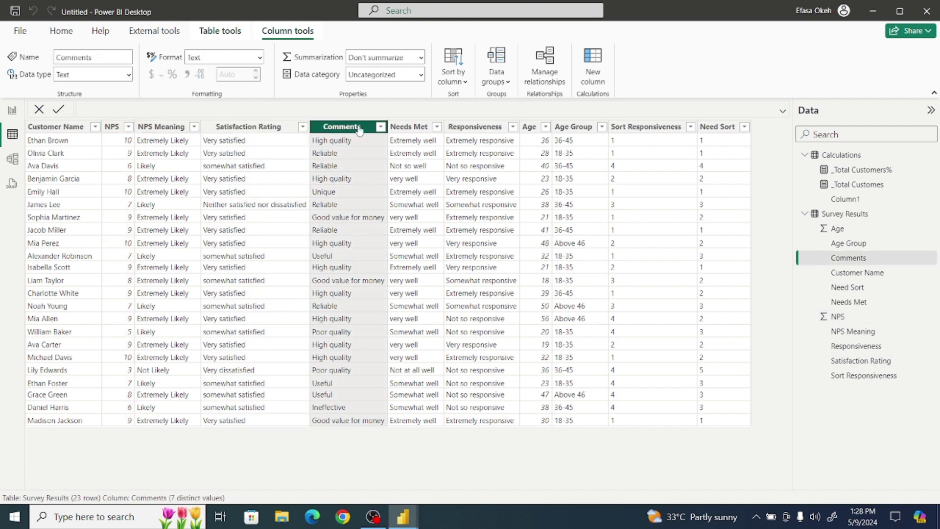
left_click(408, 128)
left_click(468, 128)
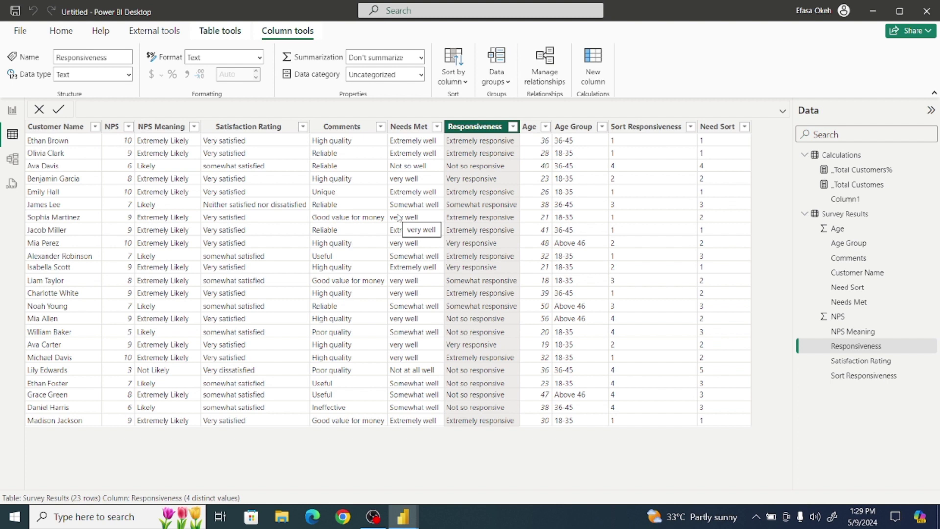
left_click(11, 112)
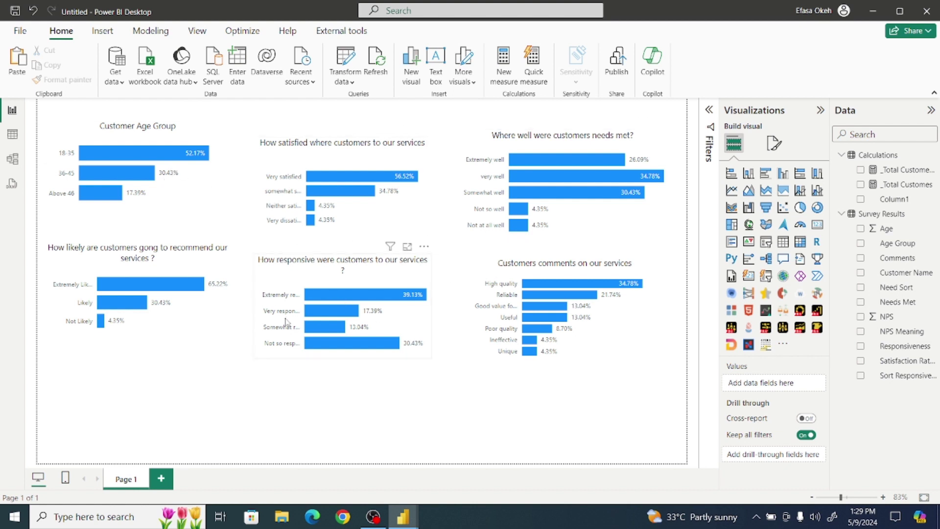
- Add a text box to the report page and enlarge it over the middle charts
left_click(437, 73)
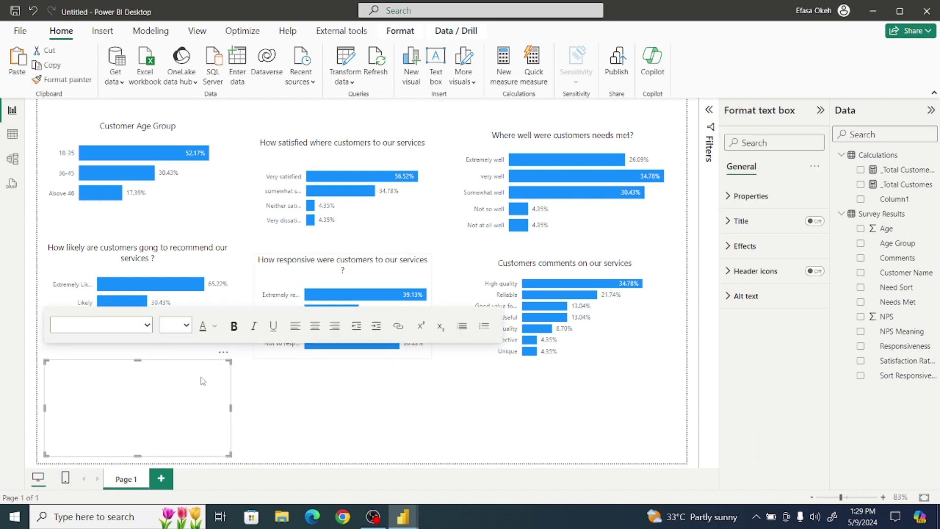
left_click_drag(137, 401, 334, 209)
left_click_drag(488, 282, 577, 367)
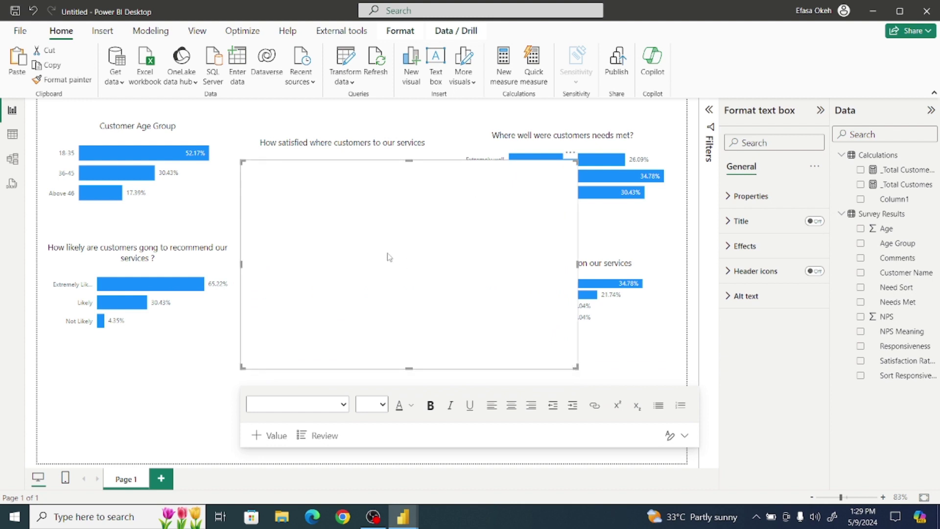
- Write the lines "100" and "NPS = 25%" in the text box, and remove the box from the page
left_click(331, 224)
type("100")
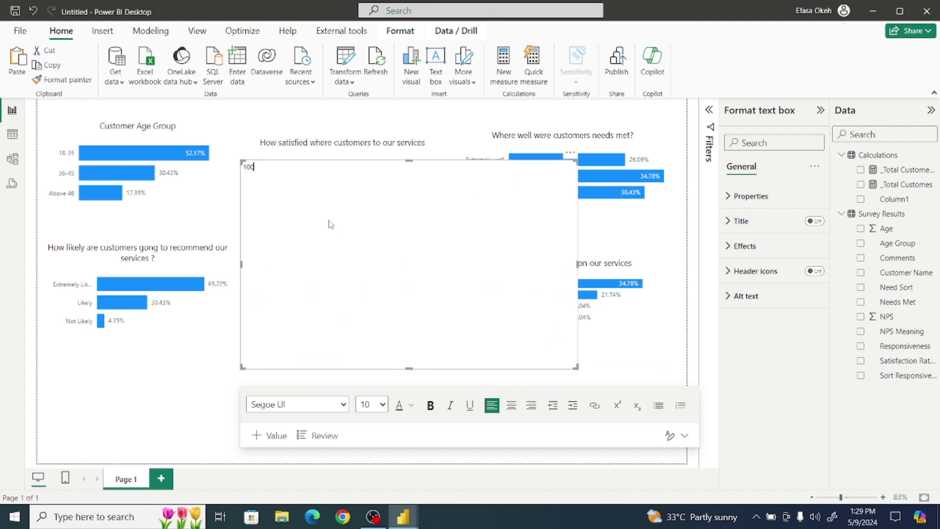
key("Return")
type("NPS")
key("Return")
key("BackSpace")
type("=")
type("25%")
left_click(571, 152)
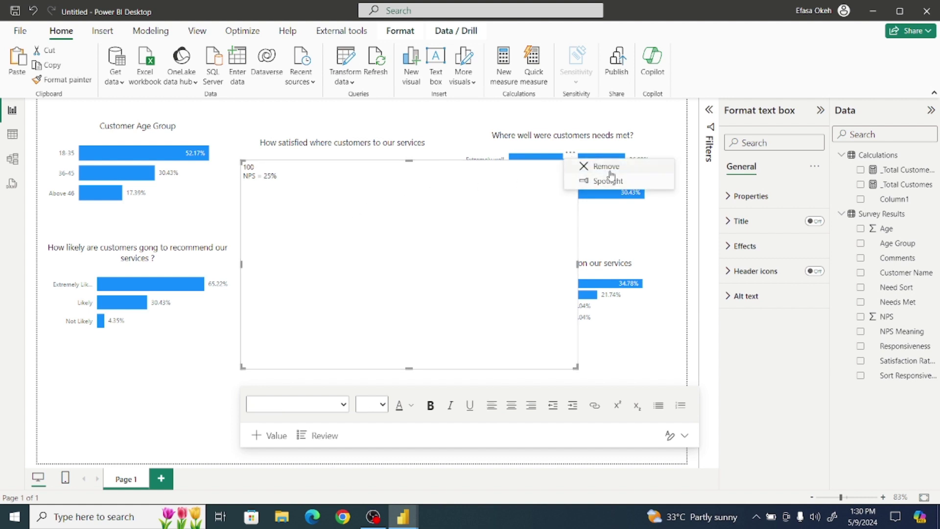
left_click(606, 167)
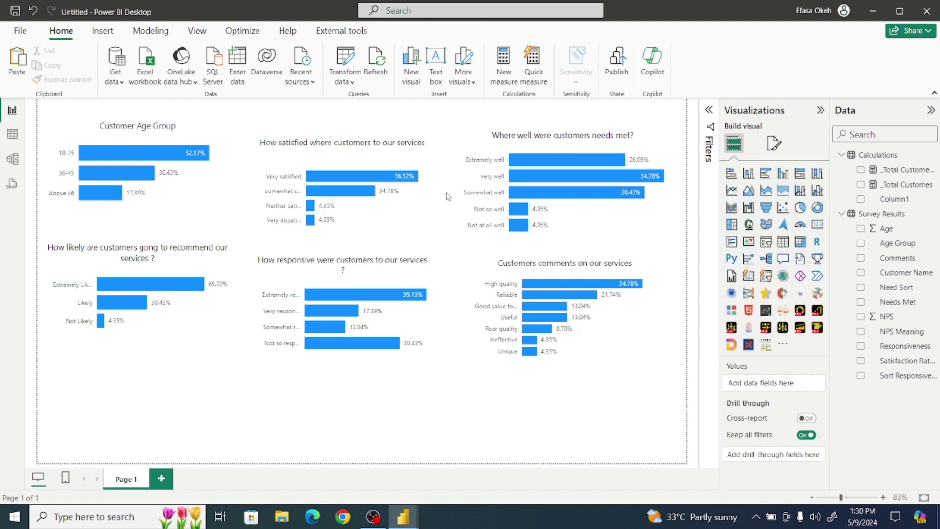
- Look over the Survey Results table data and return to the report page
left_click(15, 136)
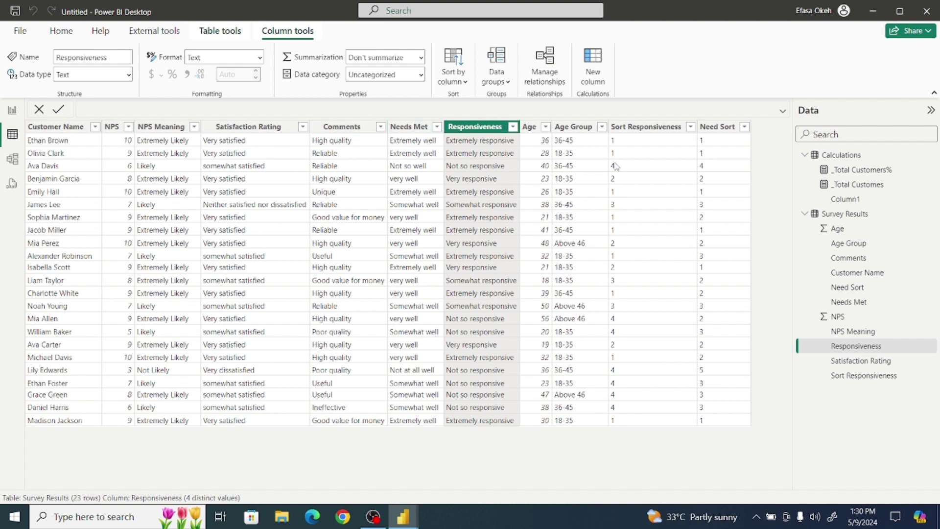
left_click(806, 218)
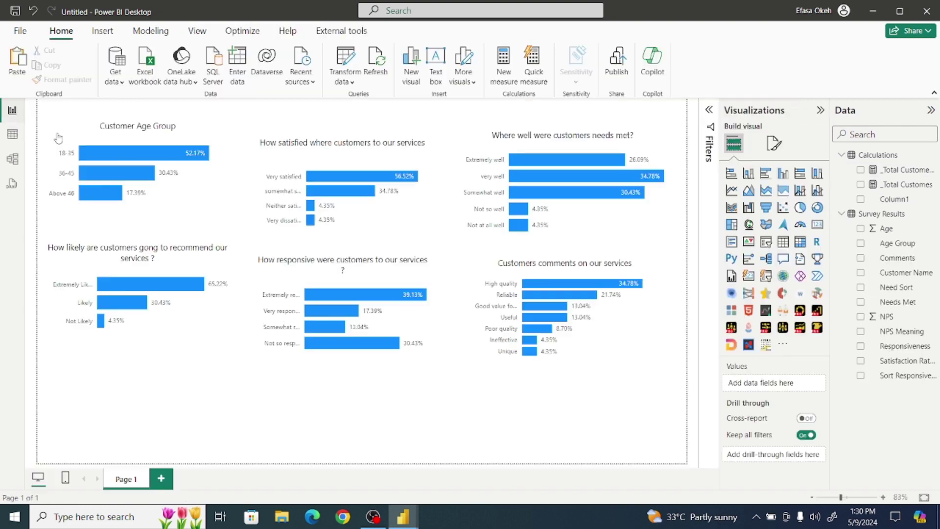
left_click(12, 110)
- Switch to the Scan Analysis report window and examine the Customer Satisfaction Score measure's formula
mouse_move(413, 509)
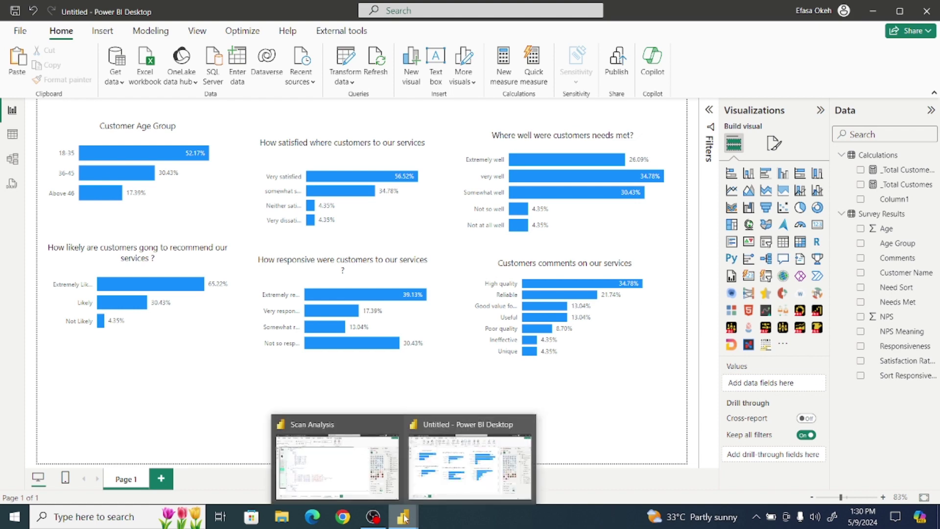
left_click(352, 463)
left_click(316, 387)
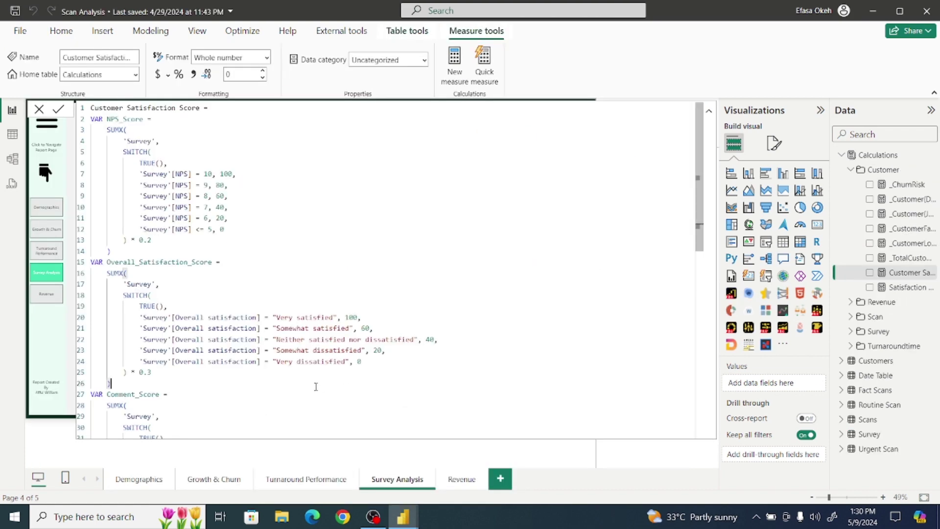
- Copy the entire Customer Satisfaction Score formula and switch to the Untitled Power BI report
key("ctrl+a")
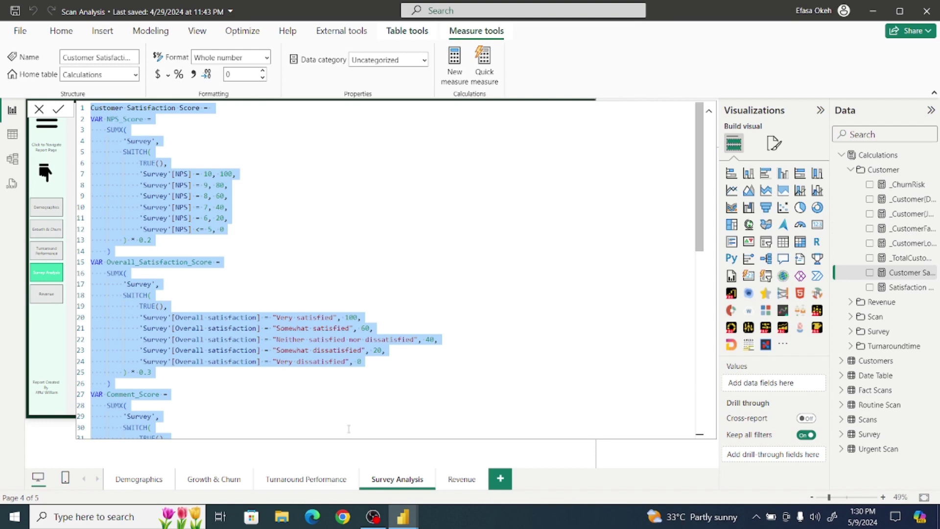
left_click(402, 518)
left_click(489, 464)
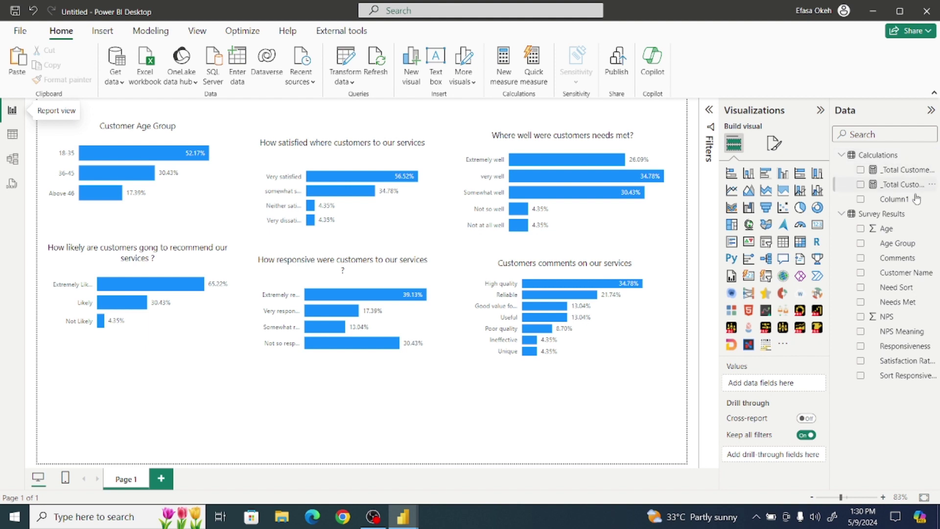
- Delete Column1 from the Calculations table
left_click(932, 200)
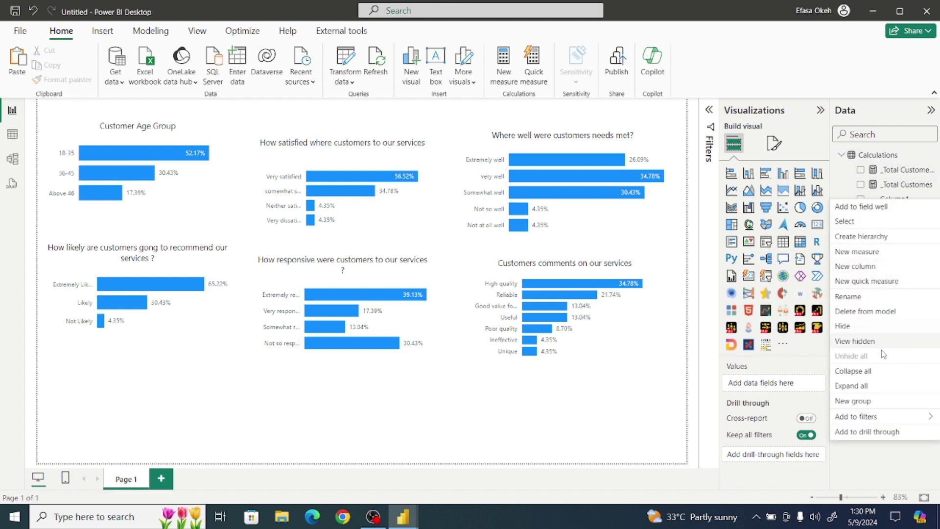
left_click(865, 312)
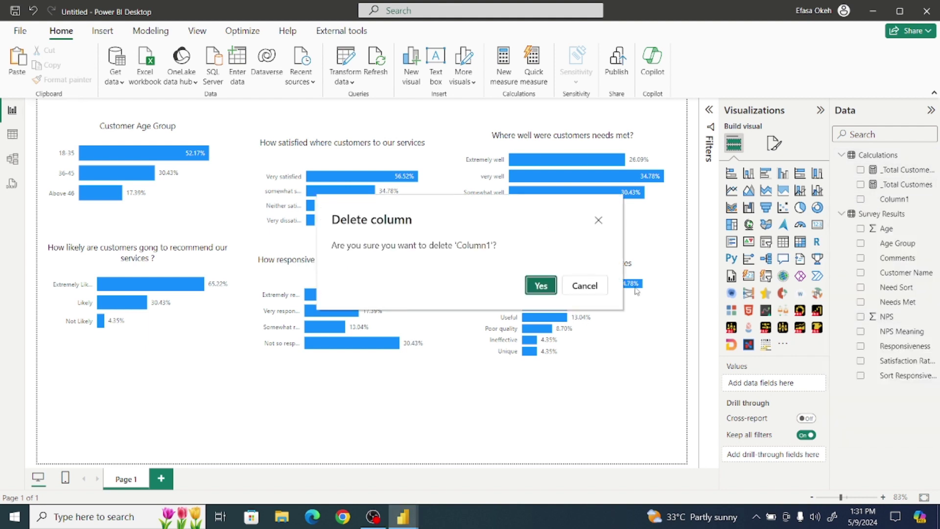
left_click(540, 286)
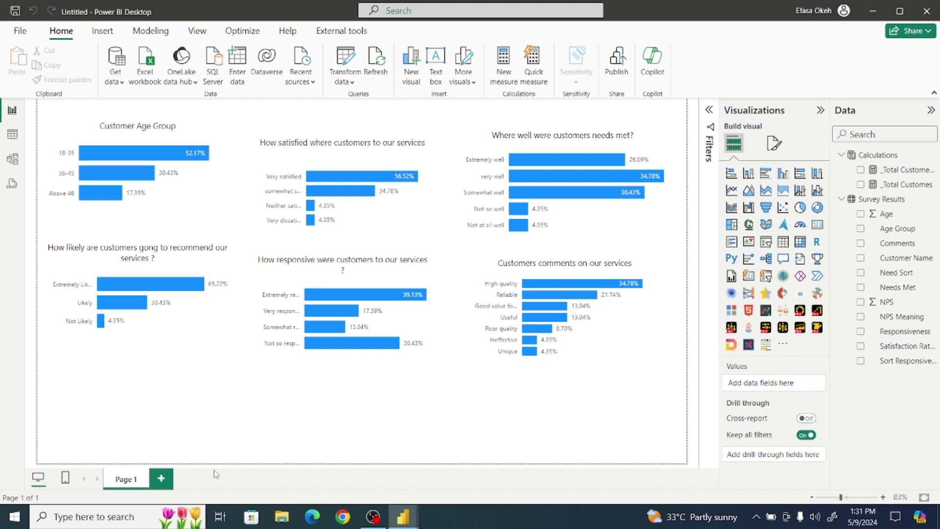
- Add a second report page and create a measure in the Calculations table from the copied Customer Satisfaction Score formula
left_click(161, 479)
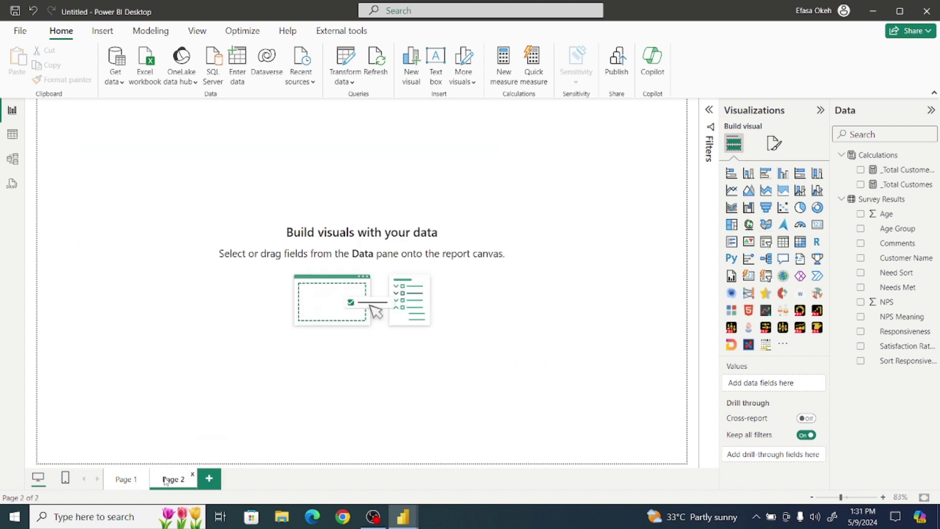
left_click(884, 156)
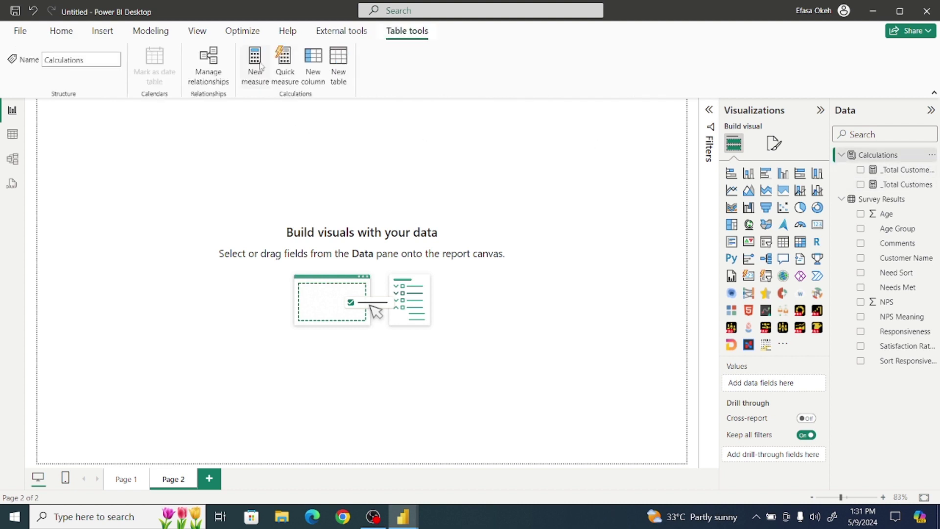
left_click(261, 78)
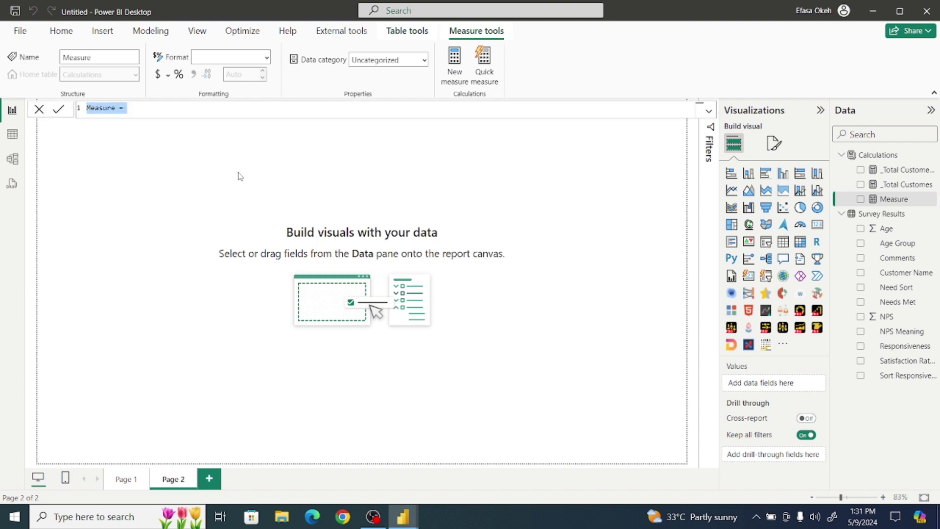
key("ctrl+v")
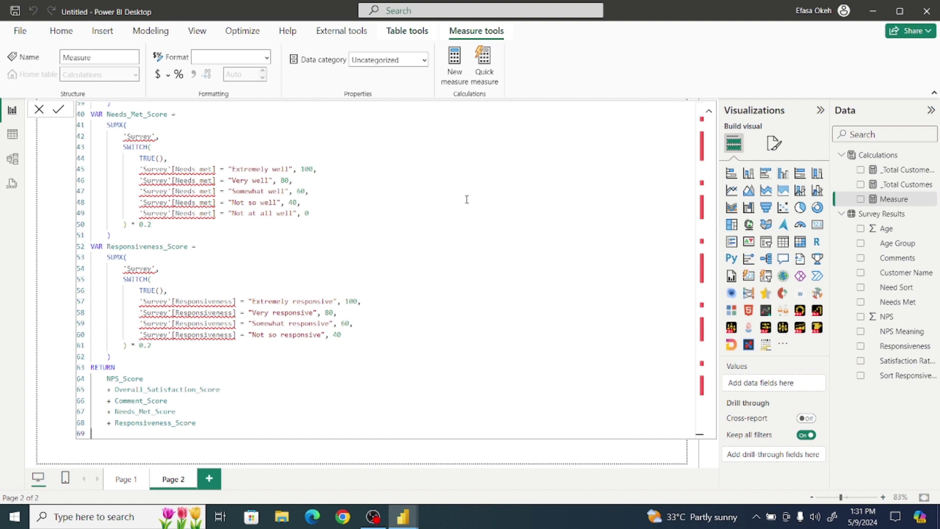
- Shorten the first variable's name from NPS_Score to NPS at the beginning of the formula
left_click(210, 164)
key("Up")
key("Up")
key("Up")
key("Up")
key("Up")
key("Up")
key("Up")
key("Up")
key("Up")
key("Up")
key("Up")
key("Up")
key("Up")
key("Up")
key("Up")
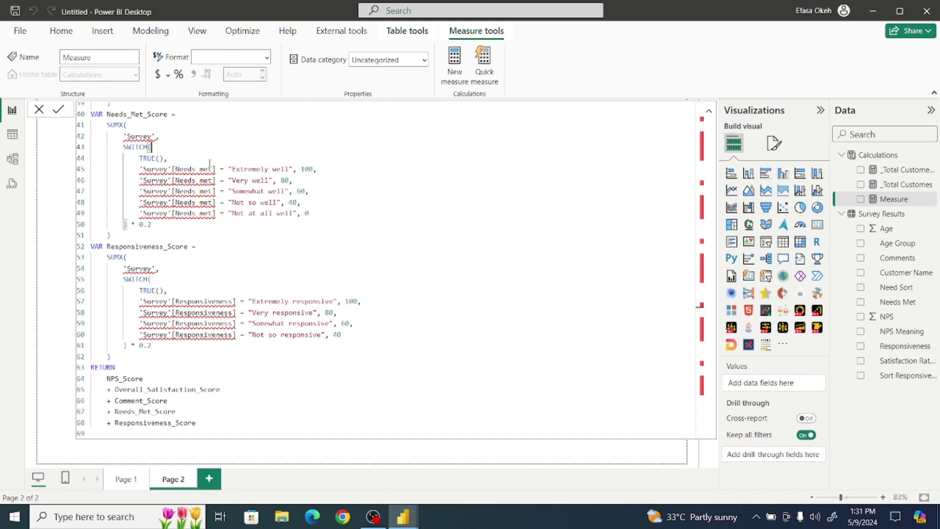
key("Up")
key("Up")
key("Up")
key("Up")
key("Up")
key("Up")
key("Up")
key("Up")
key("Up")
key("Up")
key("Up")
key("Up")
key("Up")
key("Up")
key("Up")
key("Up")
key("Up")
key("Up")
key("Up")
key("Up")
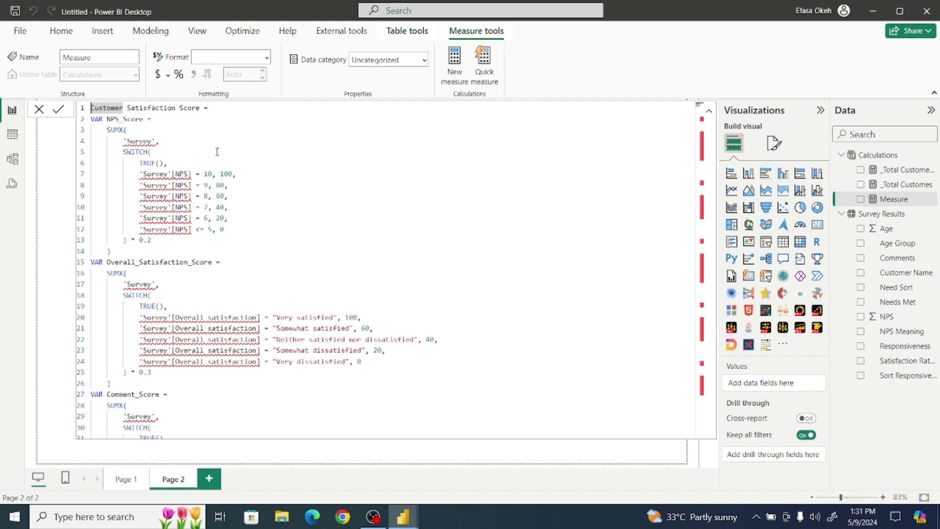
left_click(142, 122)
key("BackSpace")
key("BackSpace")
key("BackSpace")
key("BackSpace")
key("BackSpace")
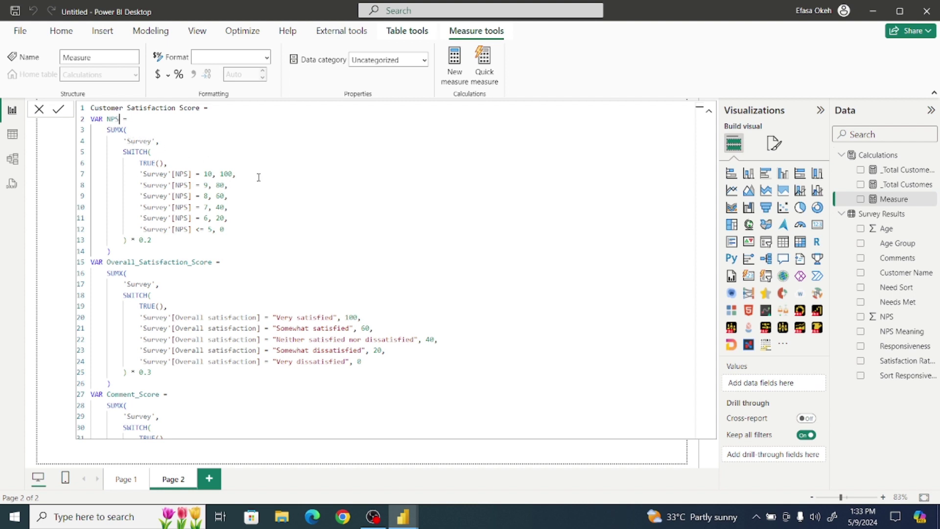
- Point the first SUMX table argument and the NPS = 10 condition to the 'Survey Results' table
left_click(153, 141)
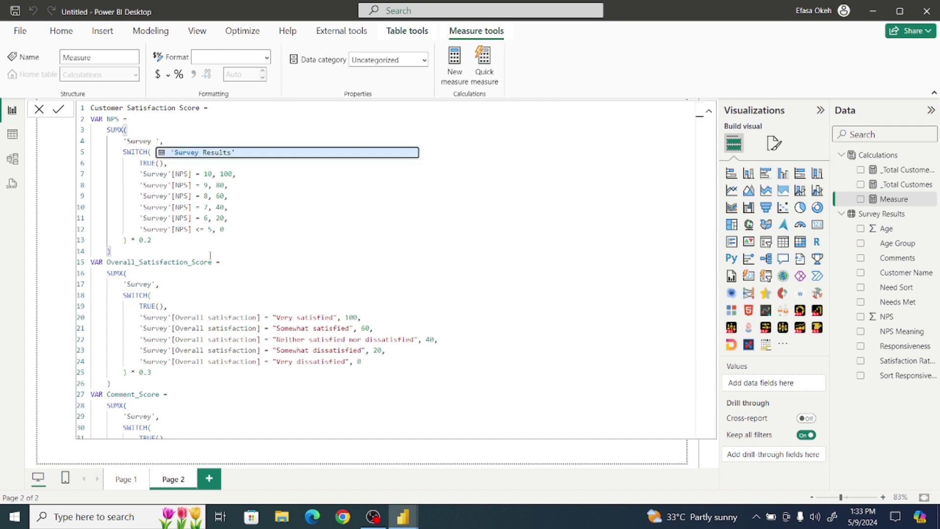
left_click(223, 153)
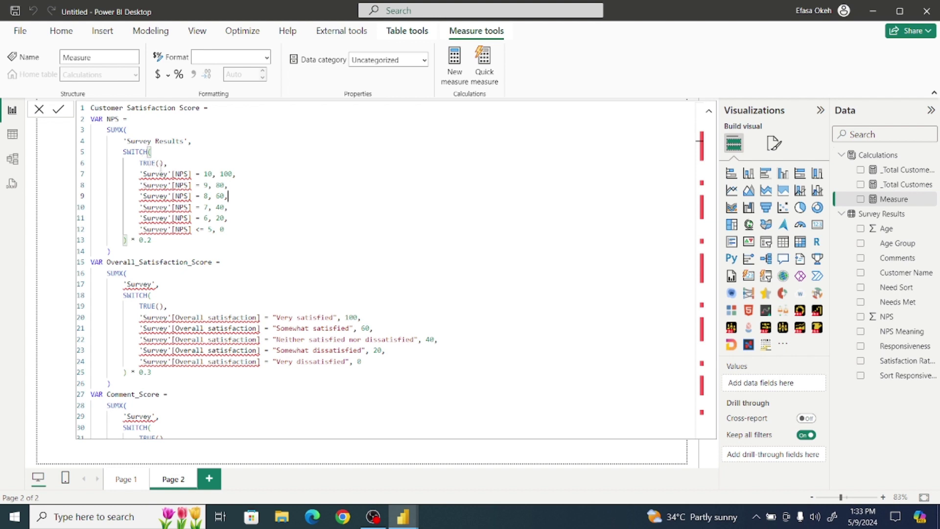
left_click(168, 174)
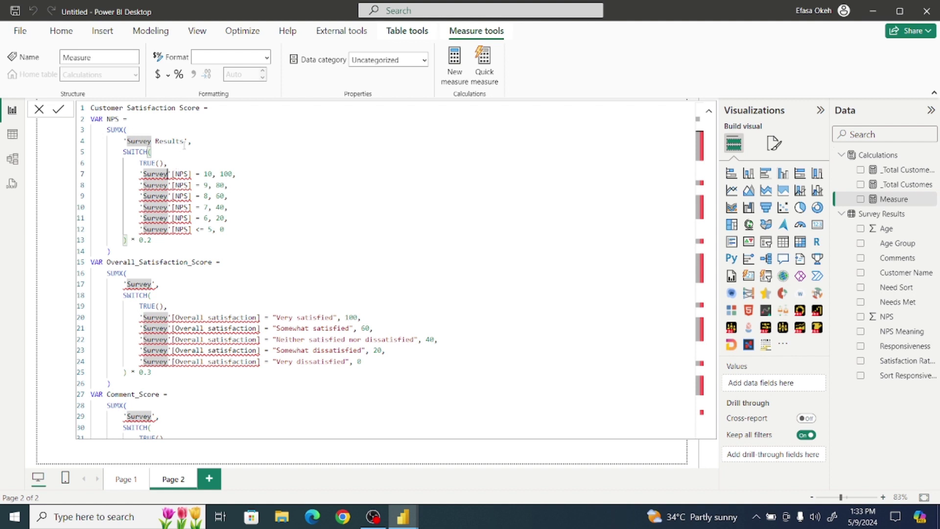
left_click_drag(183, 142, 127, 141)
key("ctrl+c")
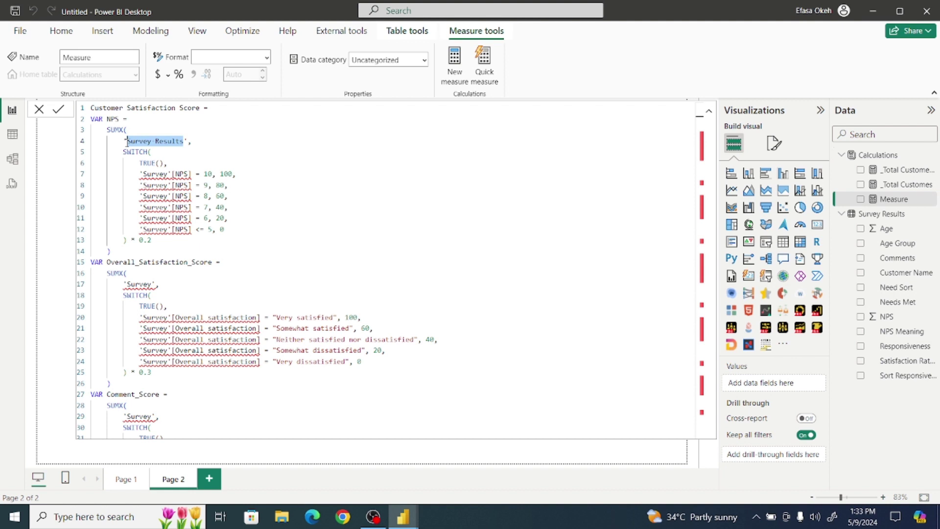
left_click_drag(169, 175, 143, 174)
key("ctrl+v")
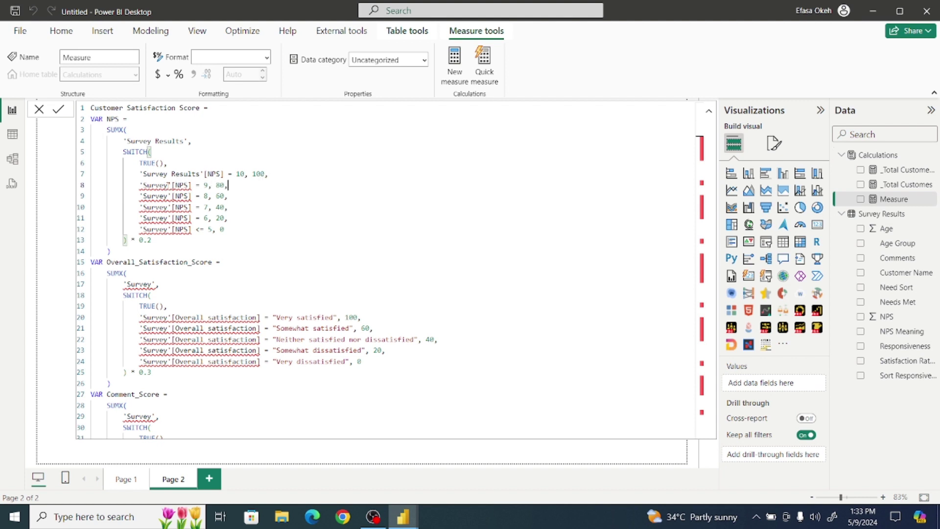
- Replace the Survey table name with Survey Results in the NPS conditions for 9, 8, 7, 6 and <= 5
double_click(144, 185)
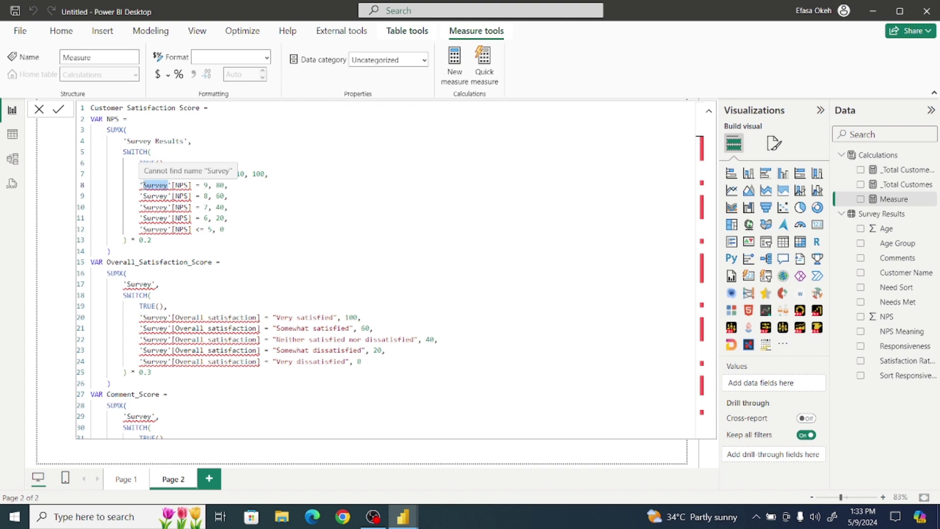
key("ctrl+v")
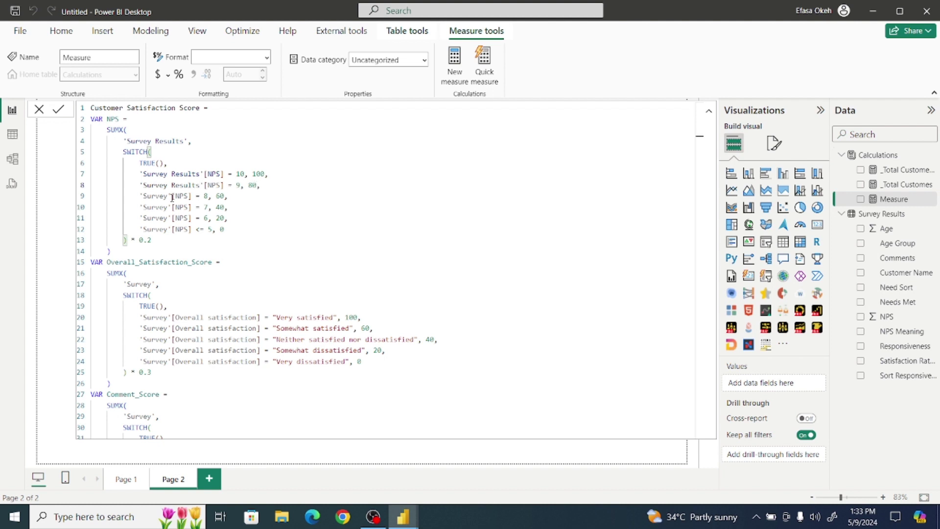
left_click_drag(168, 198, 143, 197)
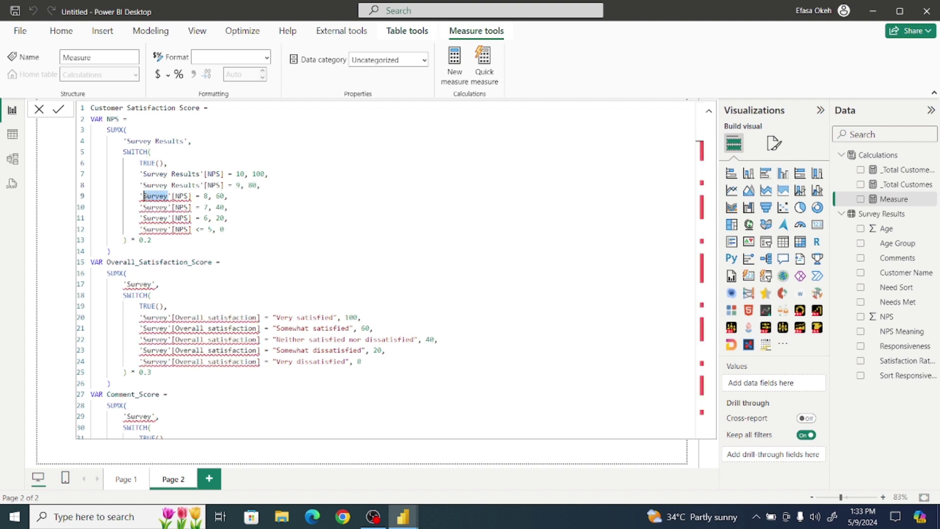
key("ctrl+v")
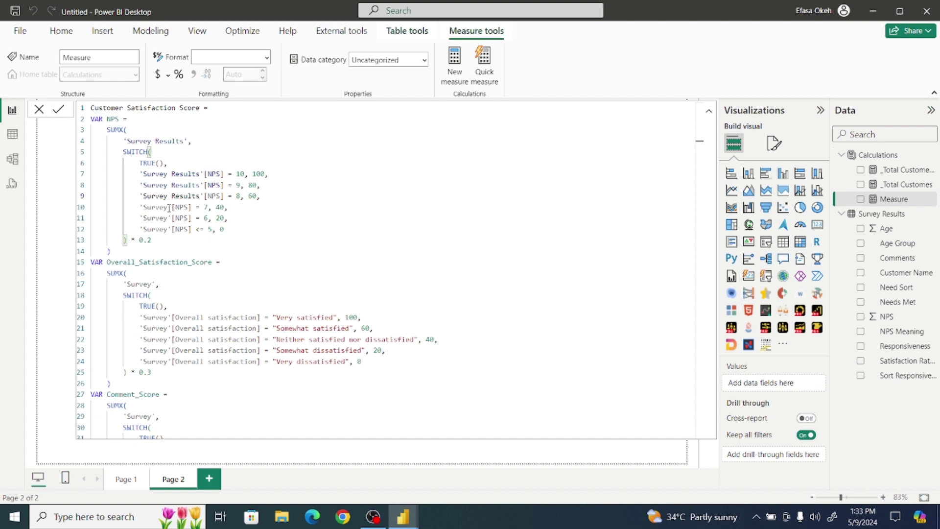
left_click_drag(168, 208, 143, 208)
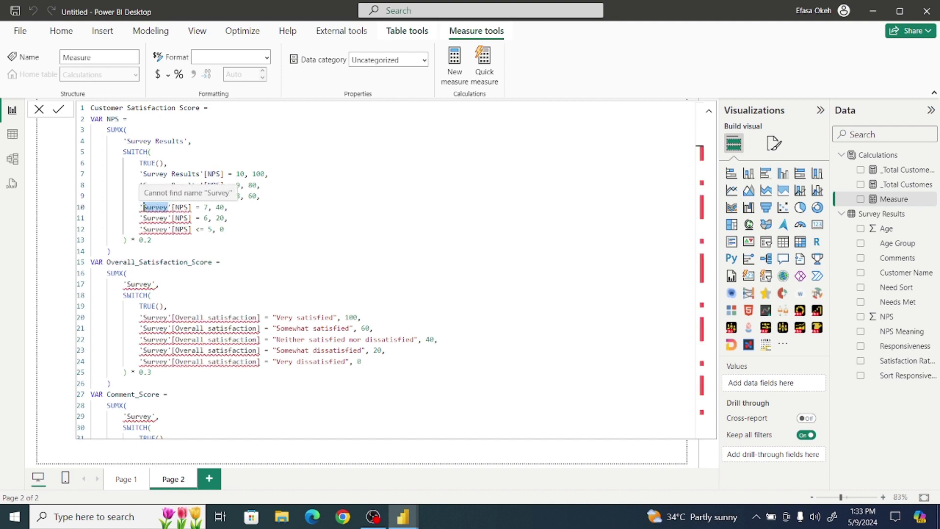
key("ctrl+v")
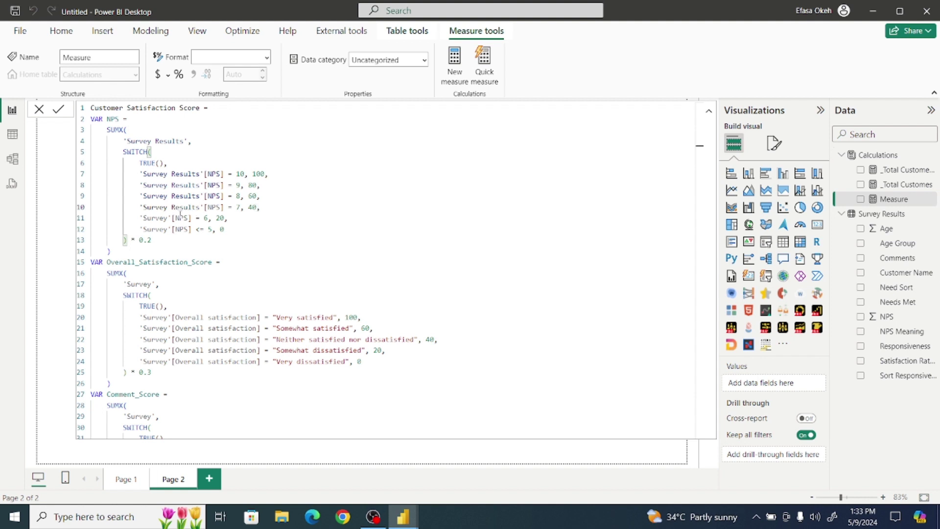
left_click_drag(169, 218, 143, 218)
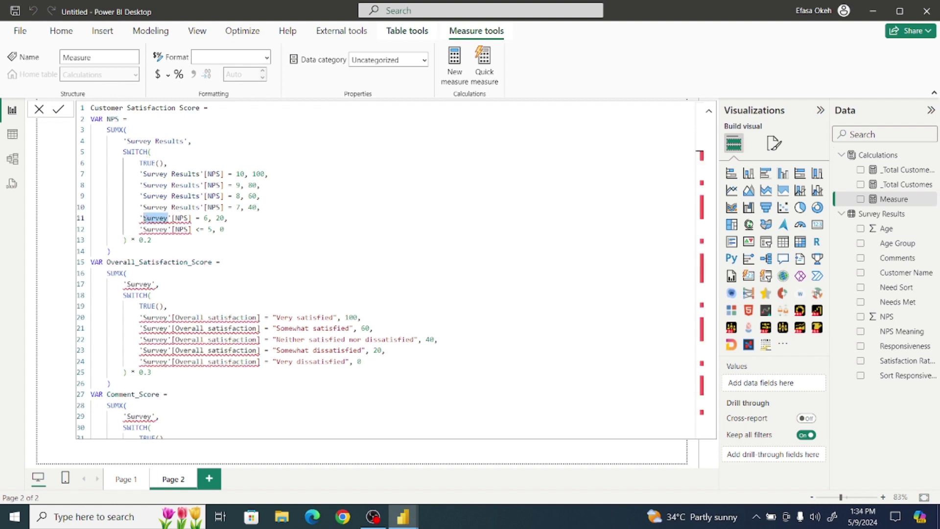
key("ctrl+v")
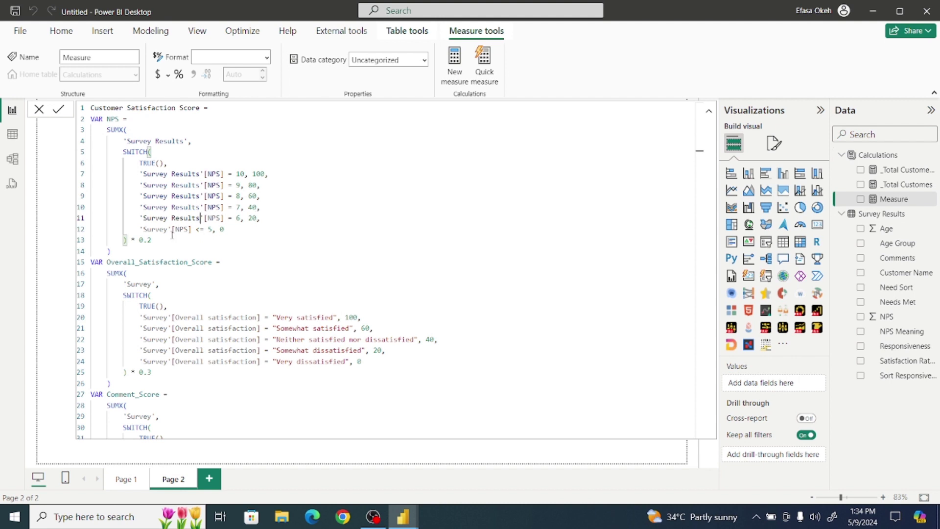
left_click_drag(168, 229, 146, 230)
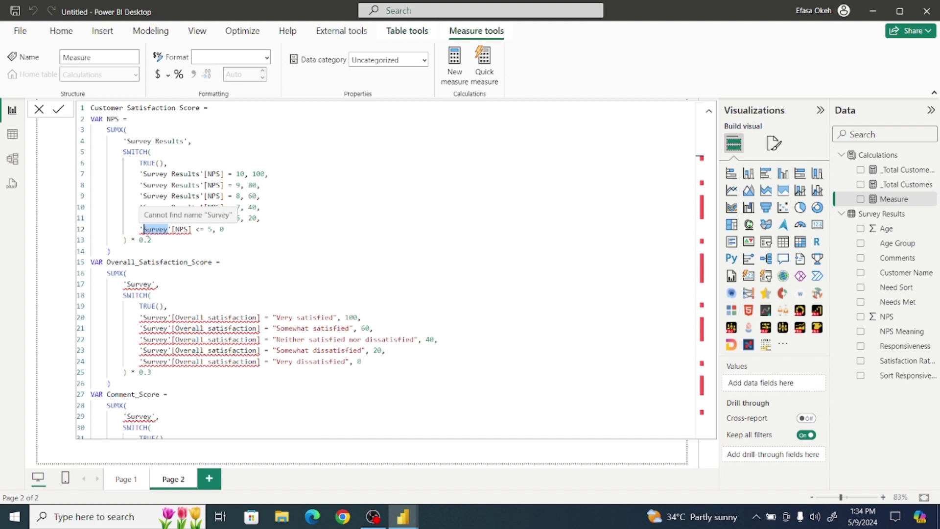
key("ctrl+v")
left_click(268, 230)
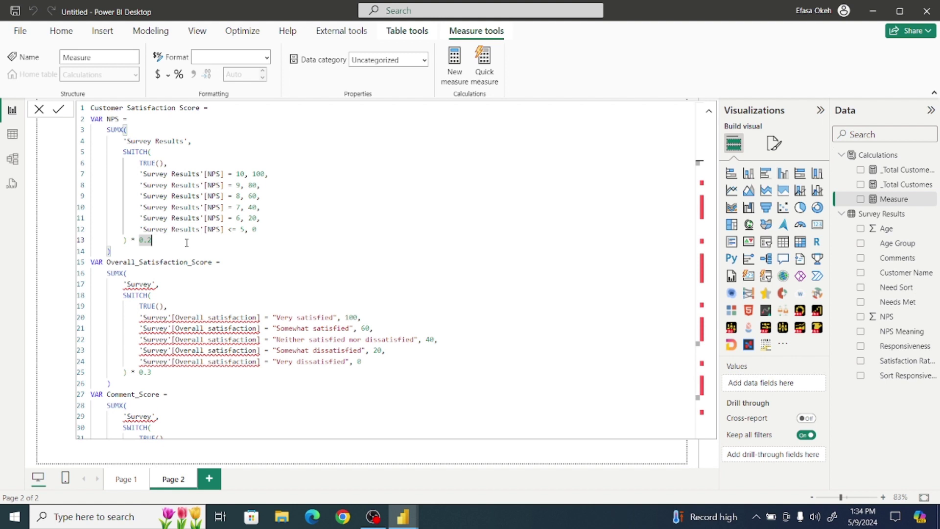
left_click(134, 252)
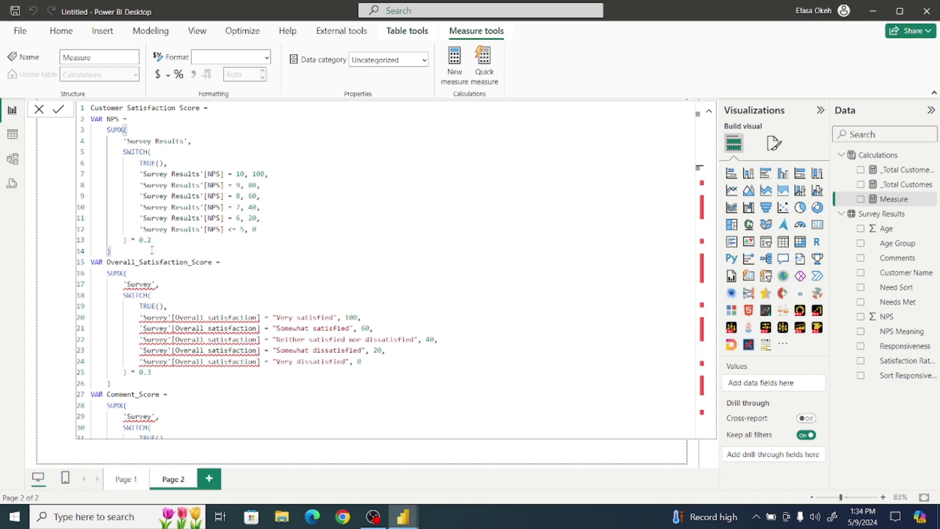
left_click_drag(154, 241, 124, 141)
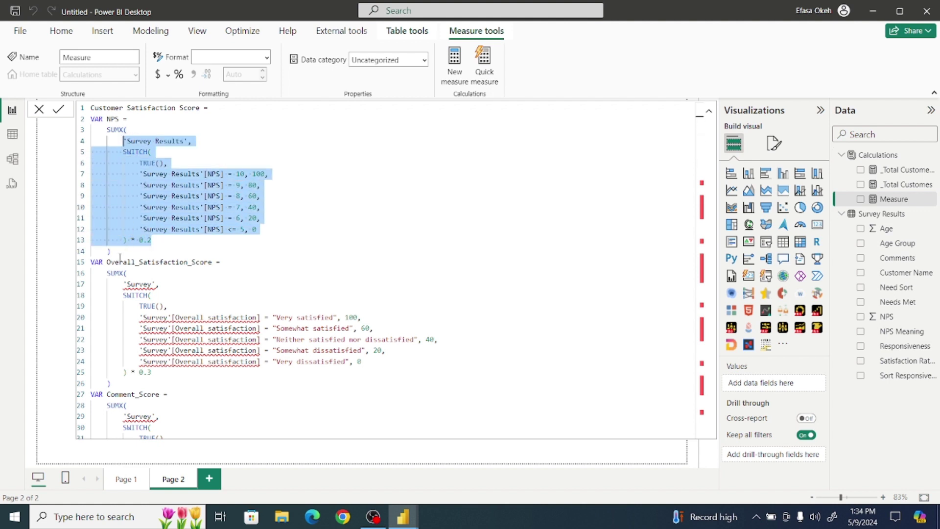
left_click(168, 242)
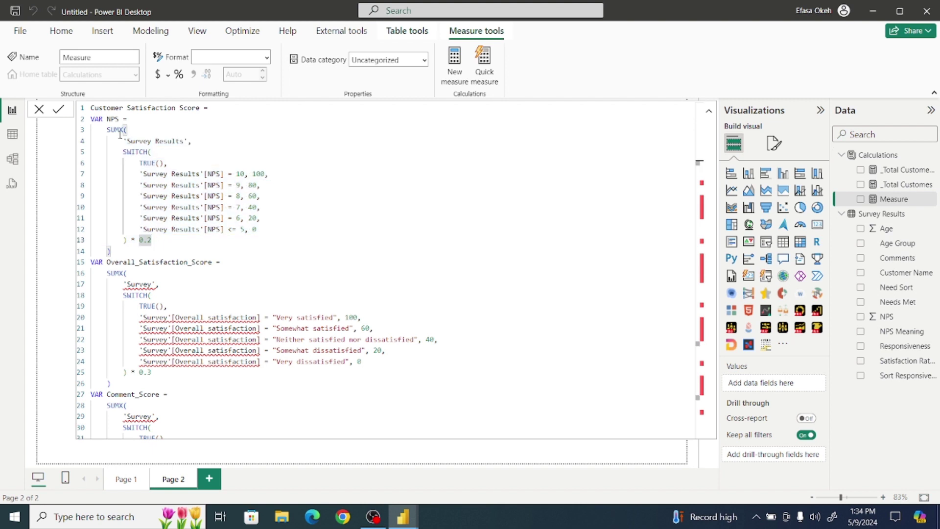
left_click(145, 262)
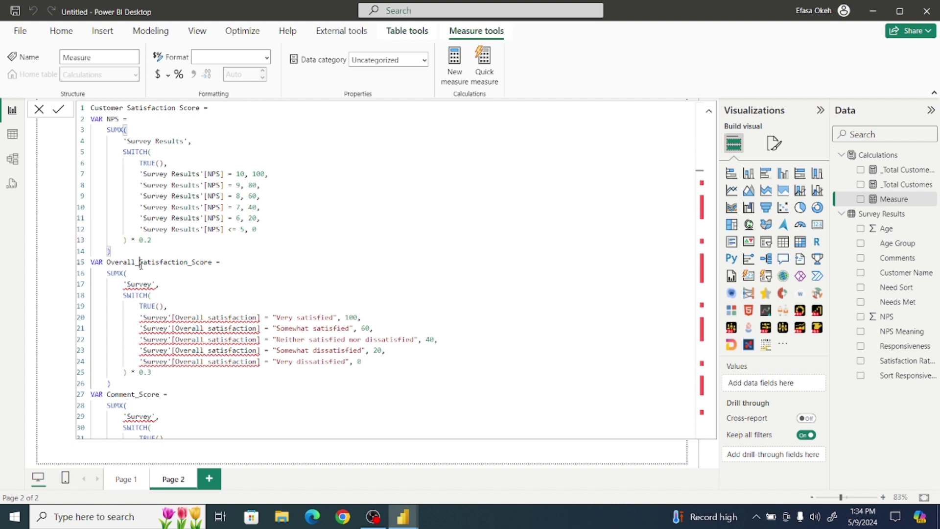
key("BackSpace")
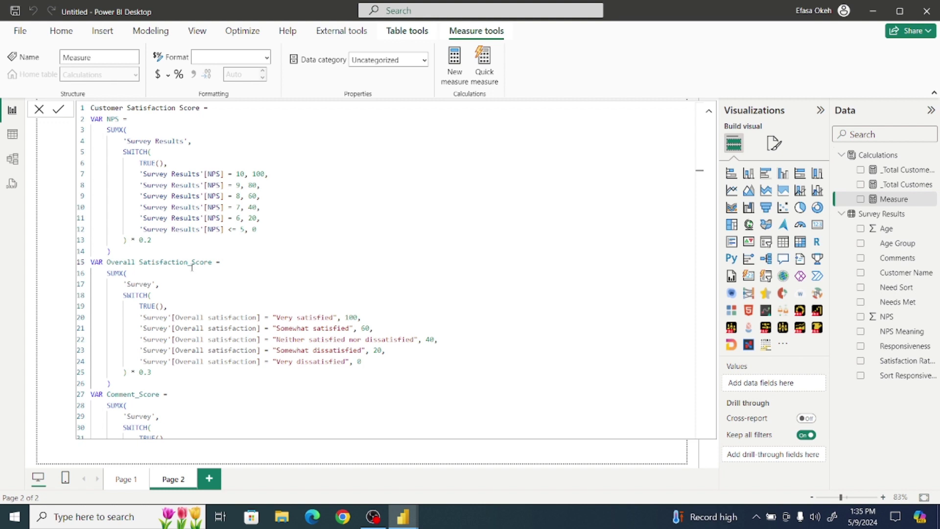
key("BackSpace")
type("_")
- Rename the formula's first variable as NPS_Score
left_click(120, 119)
type("_")
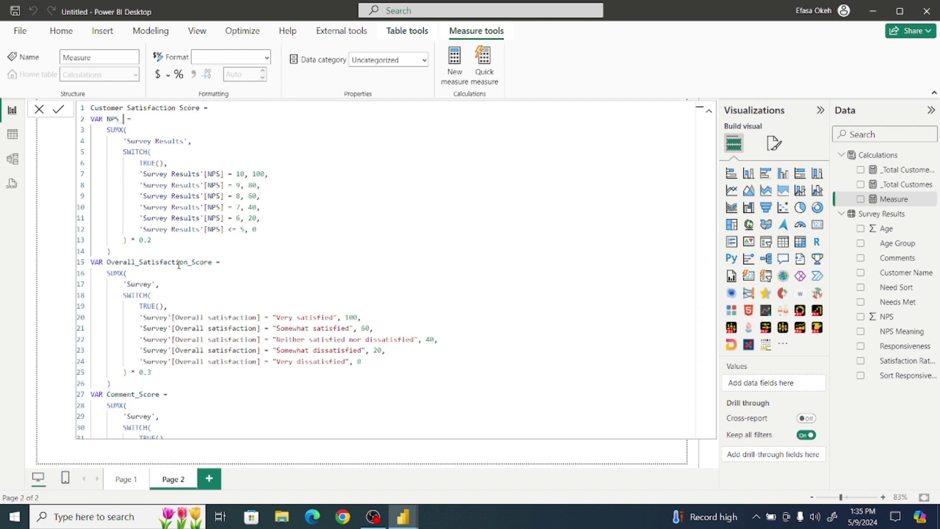
type("Scor")
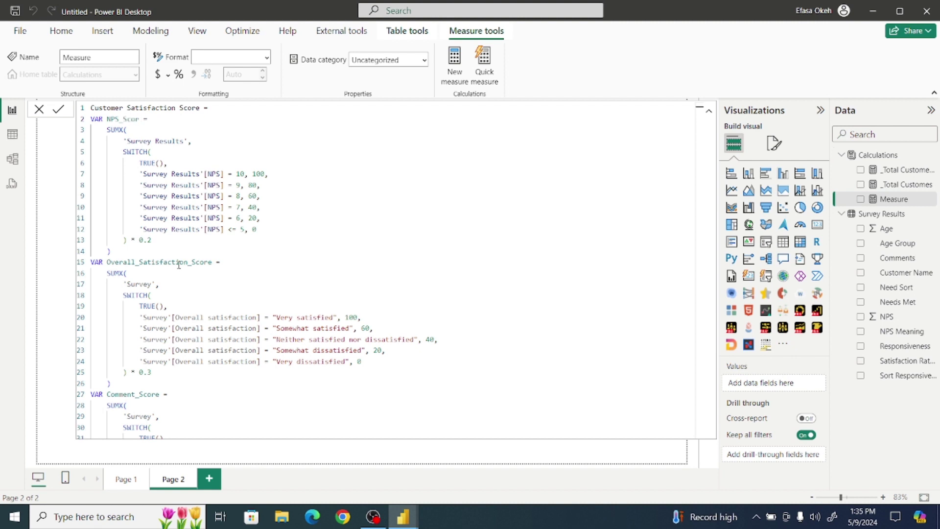
type("e")
left_click(196, 296)
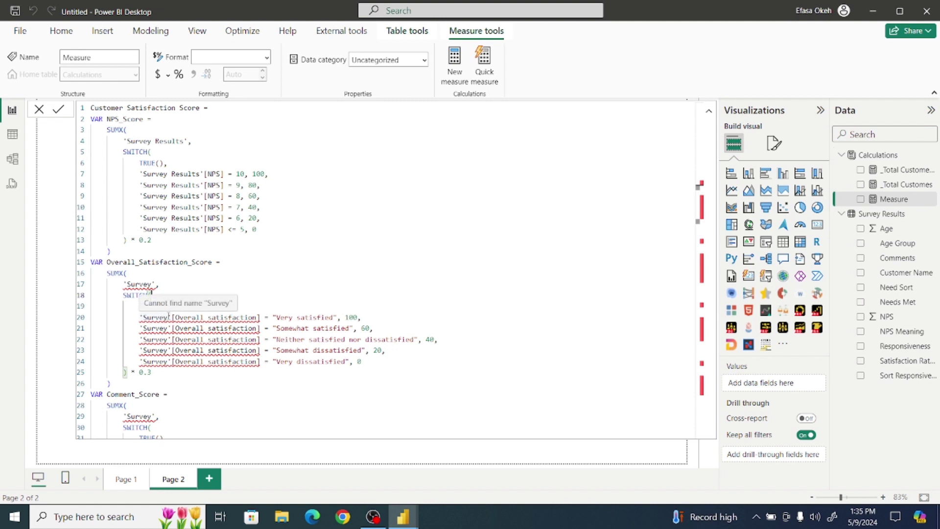
- In Overall_Satisfaction_Score, rename the table to Survey Results in the SUMX argument and the "Very satisfied" and "Somewhat satisfied" conditions
left_click_drag(168, 317, 143, 317)
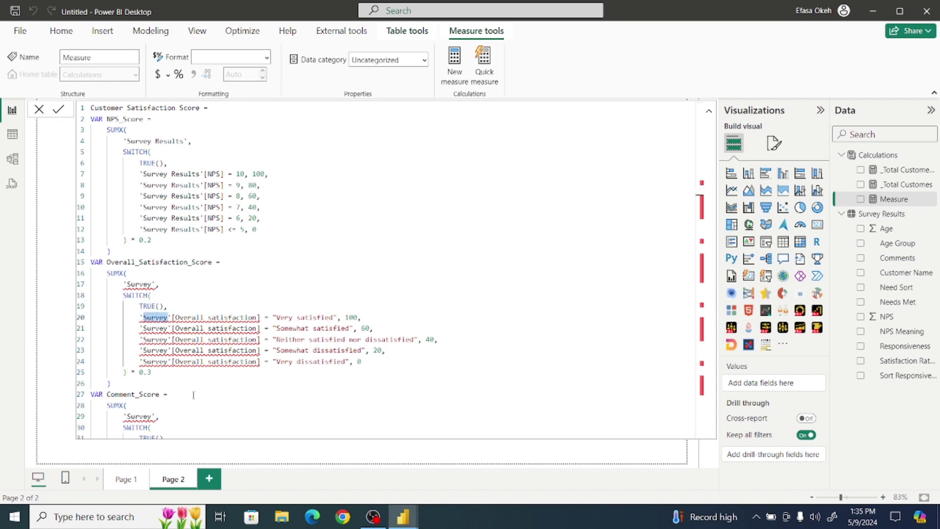
type("Survey Results")
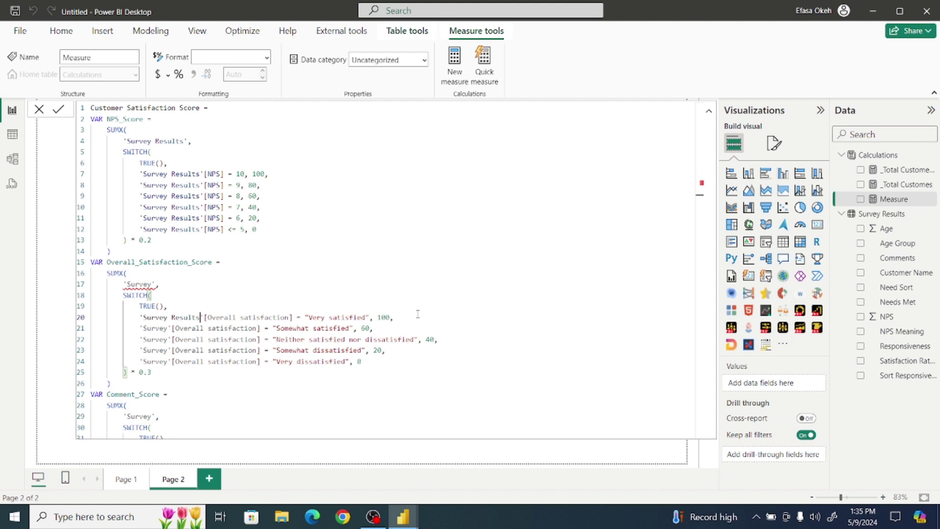
double_click(128, 284)
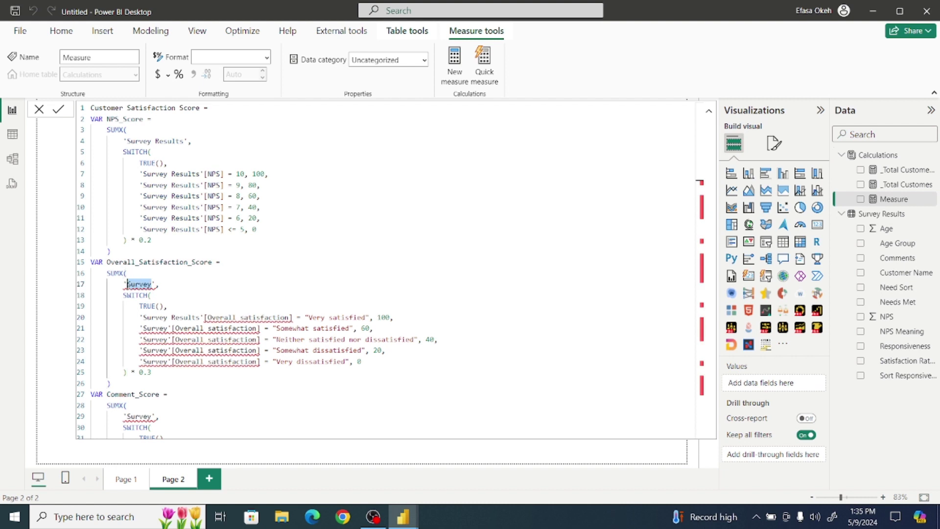
type("Survey Results")
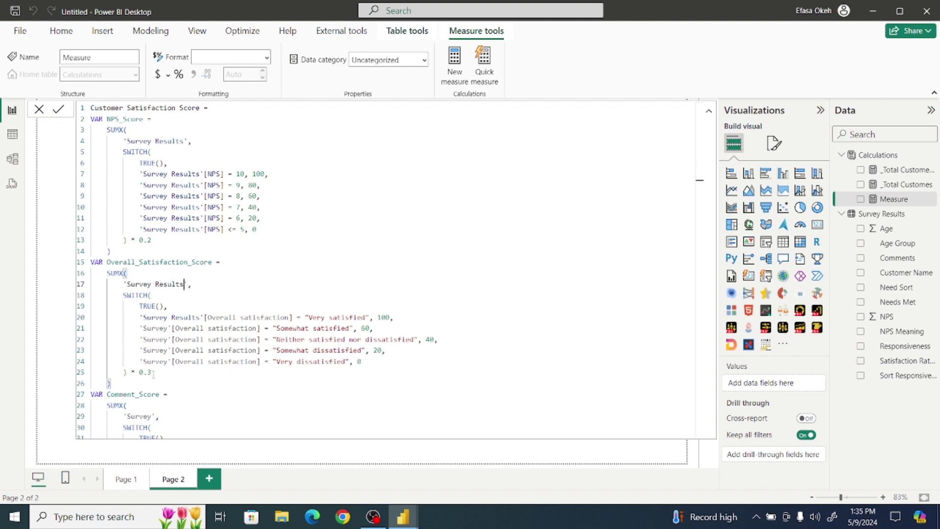
left_click_drag(153, 373, 139, 375)
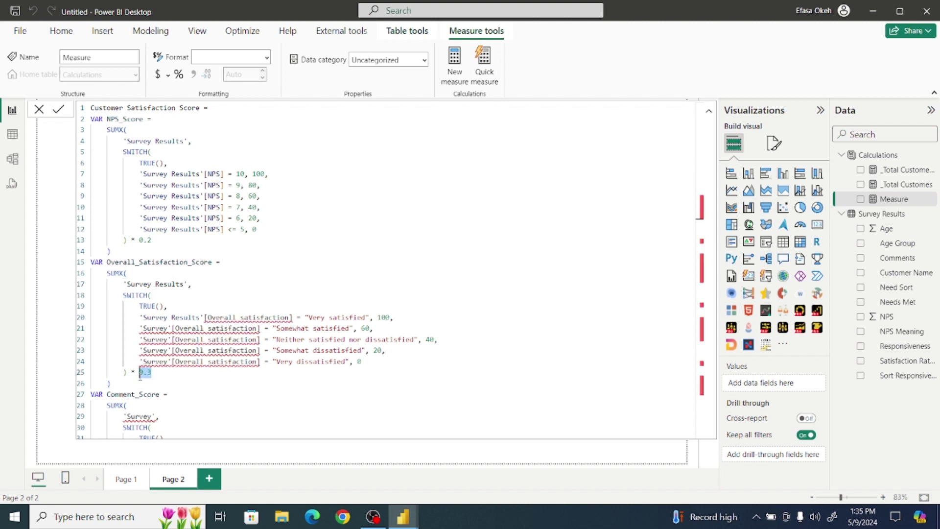
left_click(169, 328)
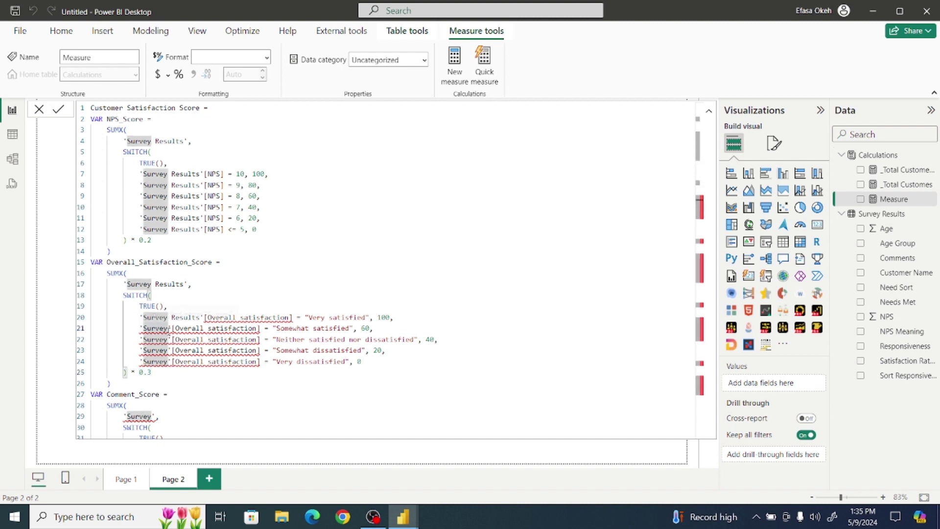
left_click_drag(168, 328, 142, 328)
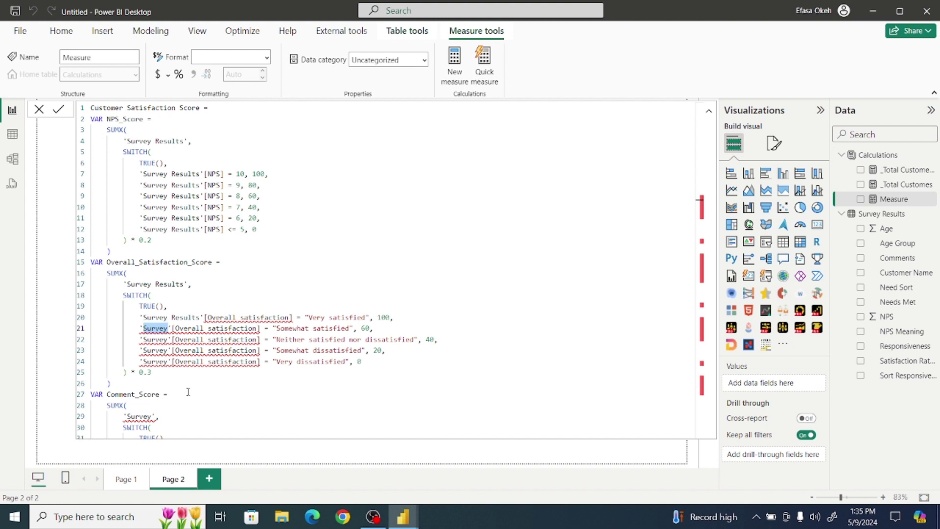
type("Survey Results")
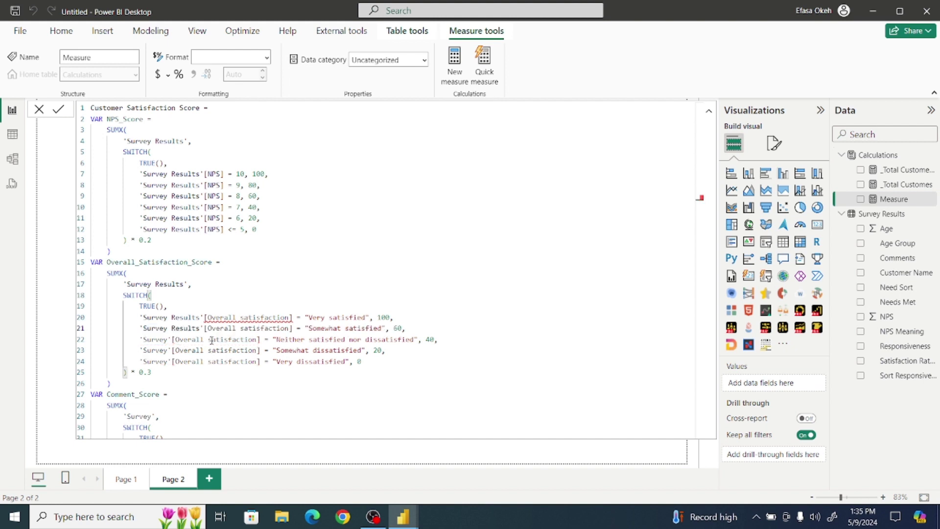
- Replace the Overall satisfaction column with Satisfaction Rating in the "Very satisfied" condition
left_click(241, 317)
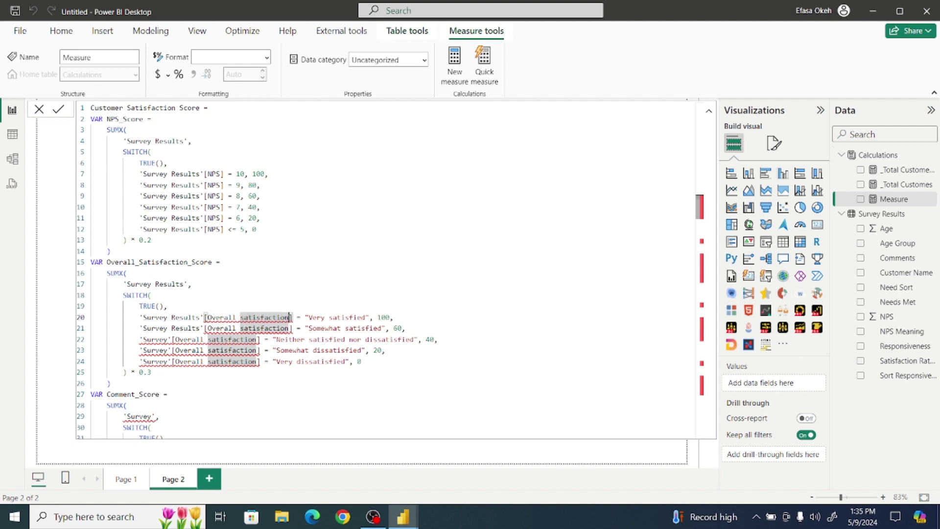
key("BackSpace")
key("BackSpace")
key("BackSpace")
key("BackSpace")
key("BackSpace")
key("BackSpace")
key("BackSpace")
key("BackSpace")
key("BackSpace")
key("BackSpace")
key("BackSpace")
key("BackSpace")
key("BackSpace")
key("BackSpace")
key("BackSpace")
key("BackSpace")
key("BackSpace")
key("BackSpace")
key("BackSpace")
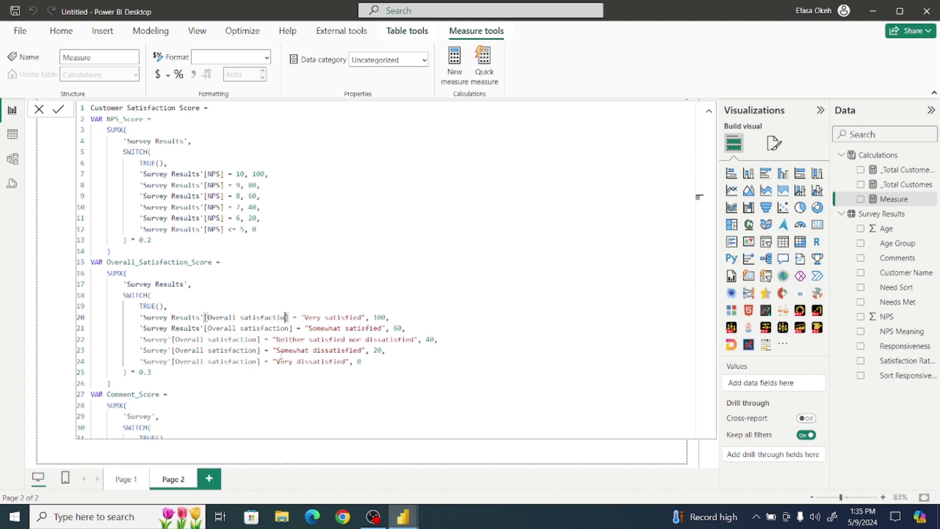
key("BackSpace")
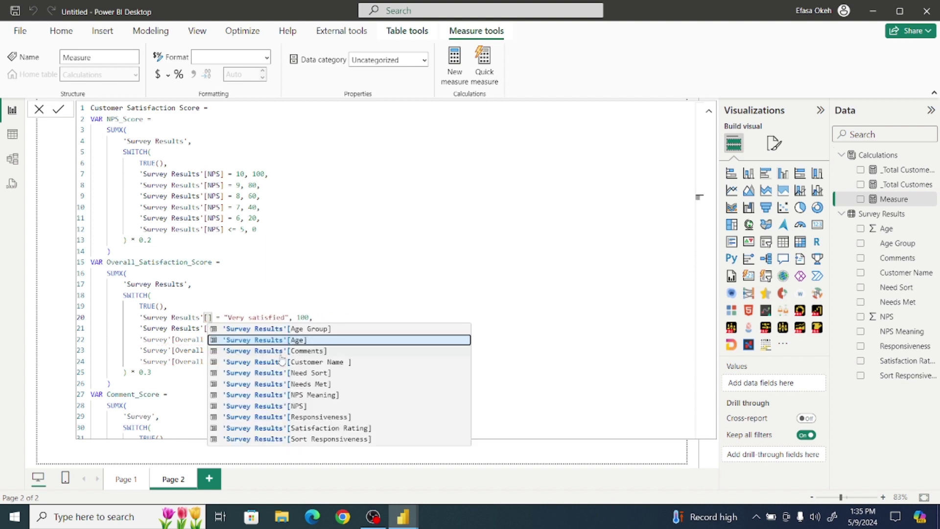
left_click(294, 430)
- Replace the Overall satisfaction column with Satisfaction Rating in the "Somewhat satisfied" condition
key("Down")
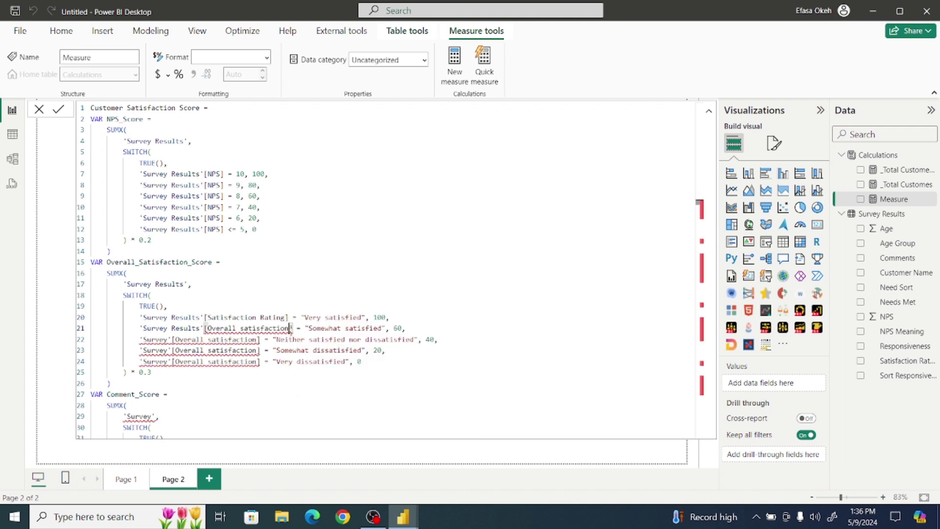
key("BackSpace")
key("BackSpace")
key("BackSpace")
key("BackSpace")
key("BackSpace")
key("BackSpace")
key("BackSpace")
key("BackSpace")
key("BackSpace")
key("BackSpace")
key("BackSpace")
key("BackSpace")
key("BackSpace")
key("BackSpace")
key("BackSpace")
key("BackSpace")
key("BackSpace")
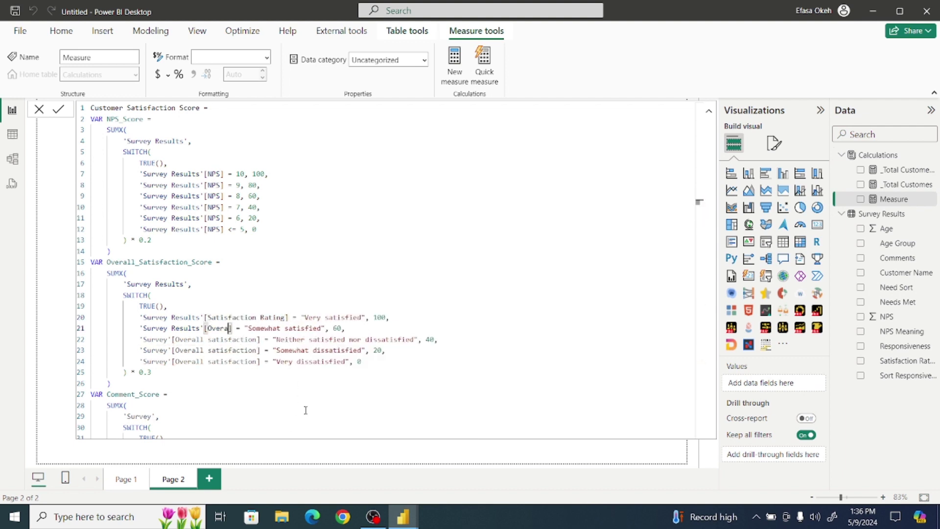
key("BackSpace")
key("BackSpace")
key("BackSpace")
key("BackSpace")
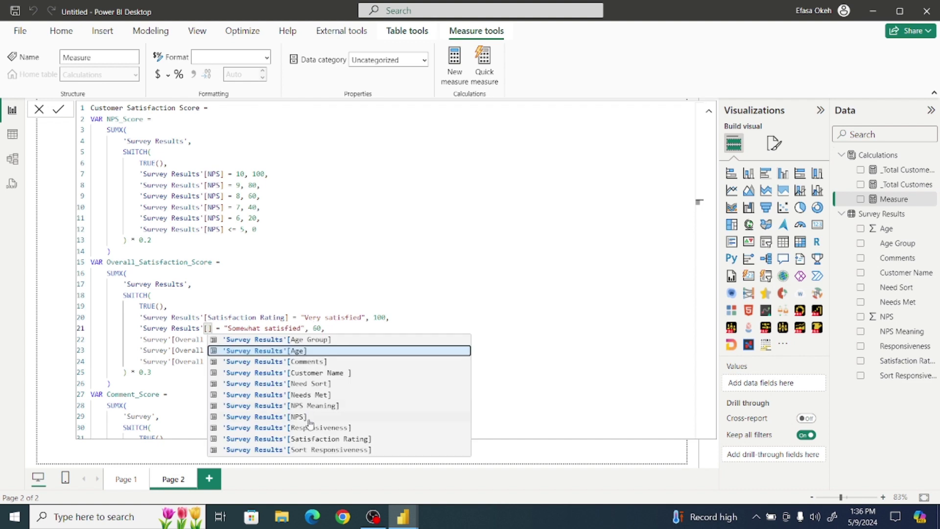
left_click(310, 439)
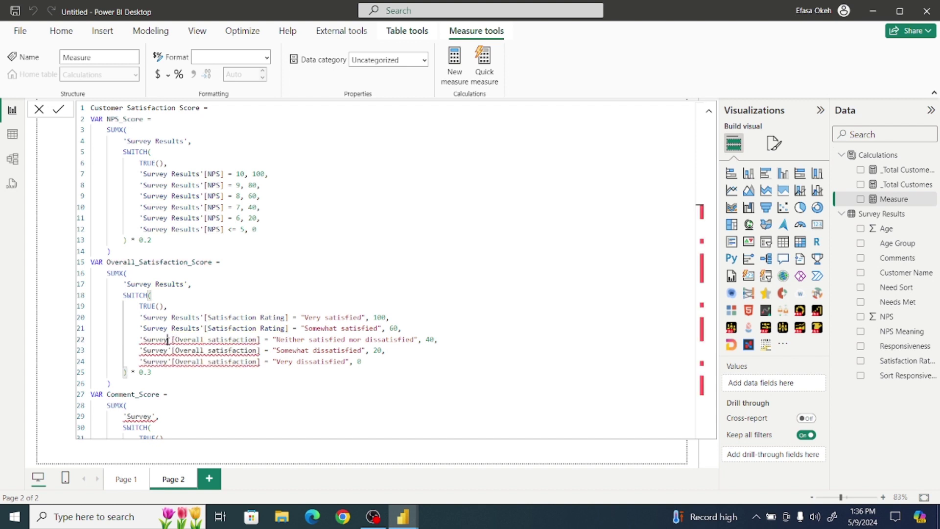
- Point the "Neither satisfied nor dissatisfied" condition to the Satisfaction Rating column of the 'Survey Results' table
left_click(170, 342)
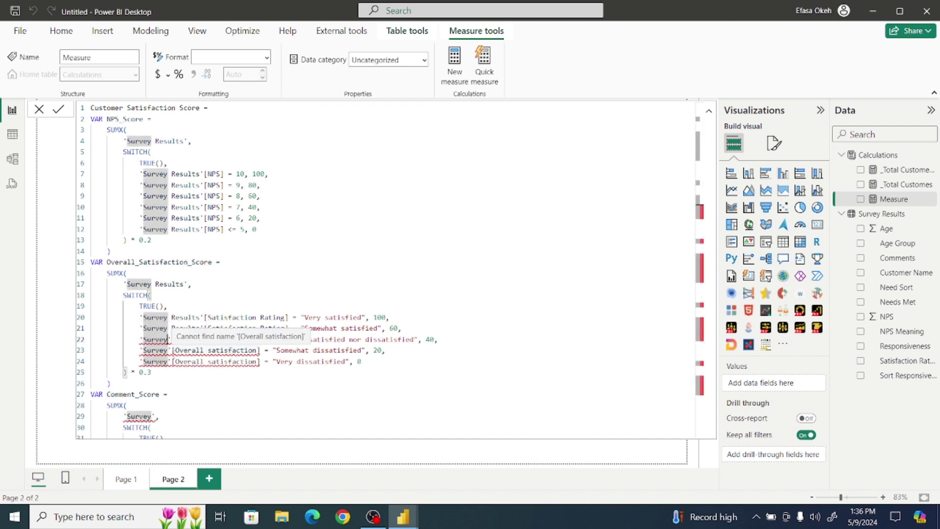
key("BackSpace")
key("BackSpace")
key("BackSpace")
key("BackSpace")
key("BackSpace")
key("BackSpace")
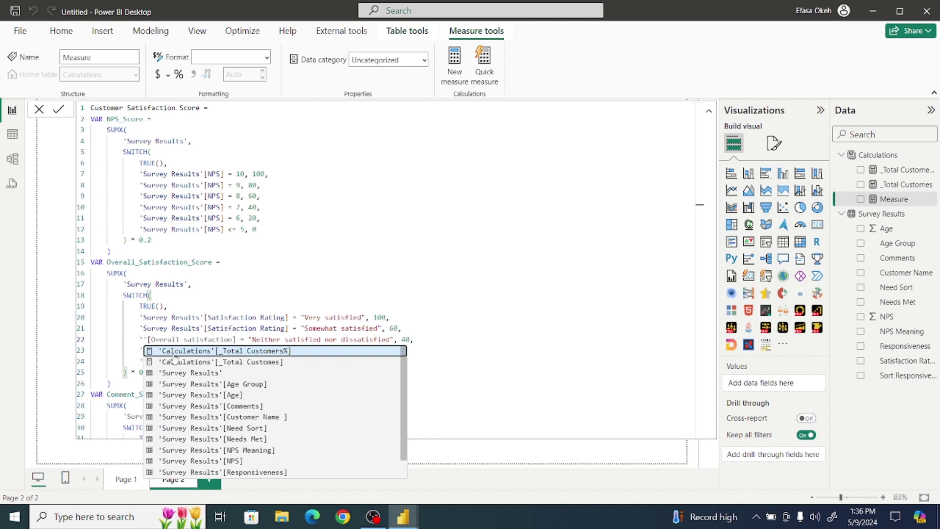
left_click(186, 372)
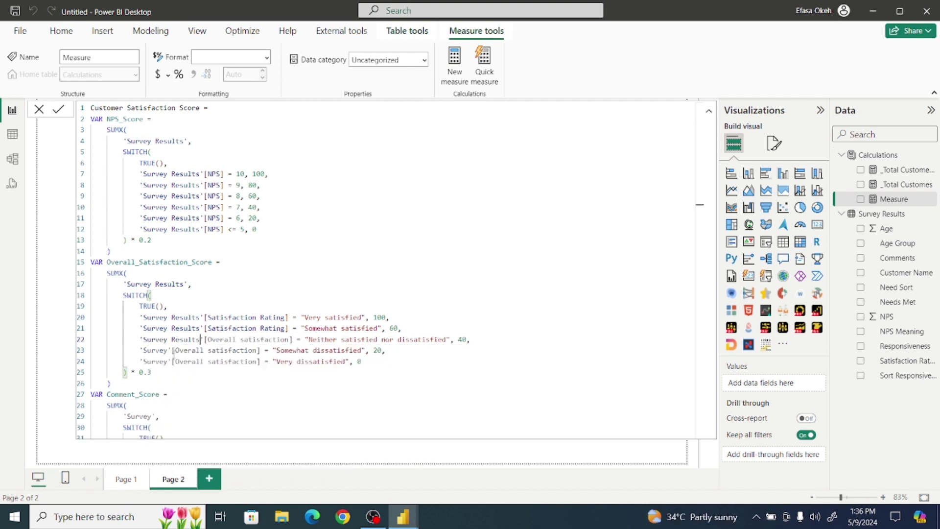
left_click(289, 341)
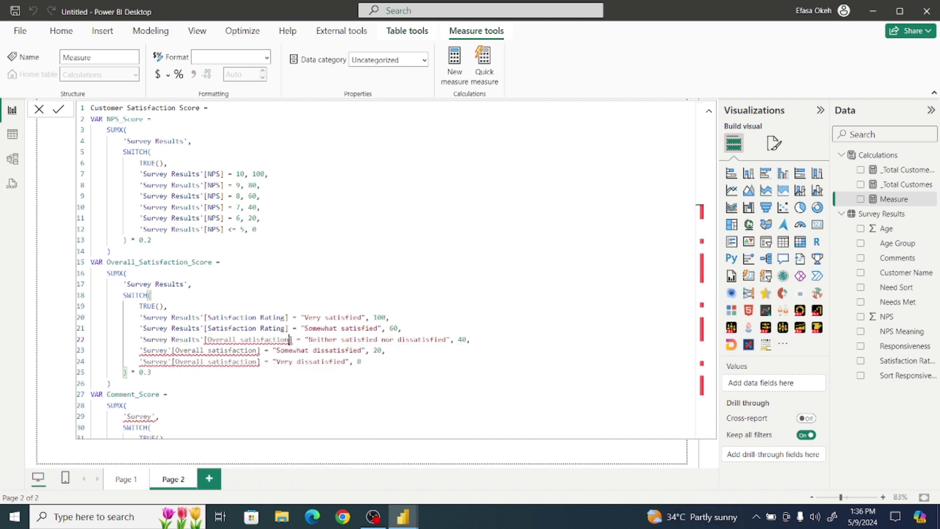
key("BackSpace")
key("BackSpace")
key("BackSpace")
key("BackSpace")
key("BackSpace")
key("BackSpace")
key("BackSpace")
key("BackSpace")
key("BackSpace")
key("BackSpace")
key("BackSpace")
key("BackSpace")
key("BackSpace")
key("BackSpace")
key("BackSpace")
key("BackSpace")
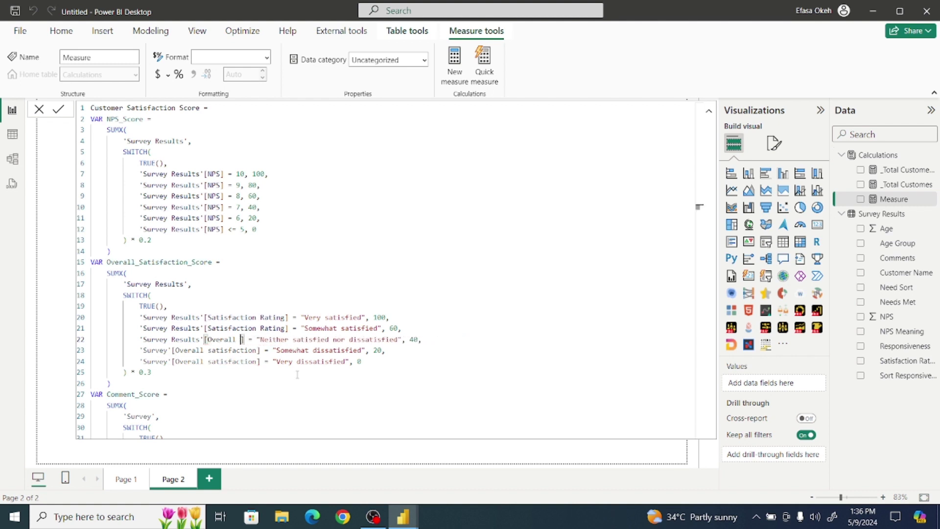
key("BackSpace")
key("BackSpace")
key("BackSpace")
key("BackSpace")
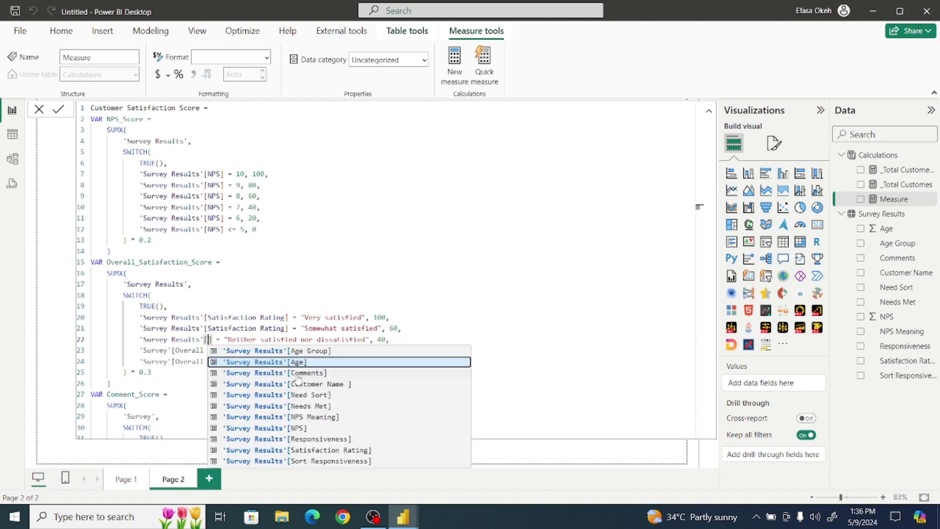
left_click(308, 451)
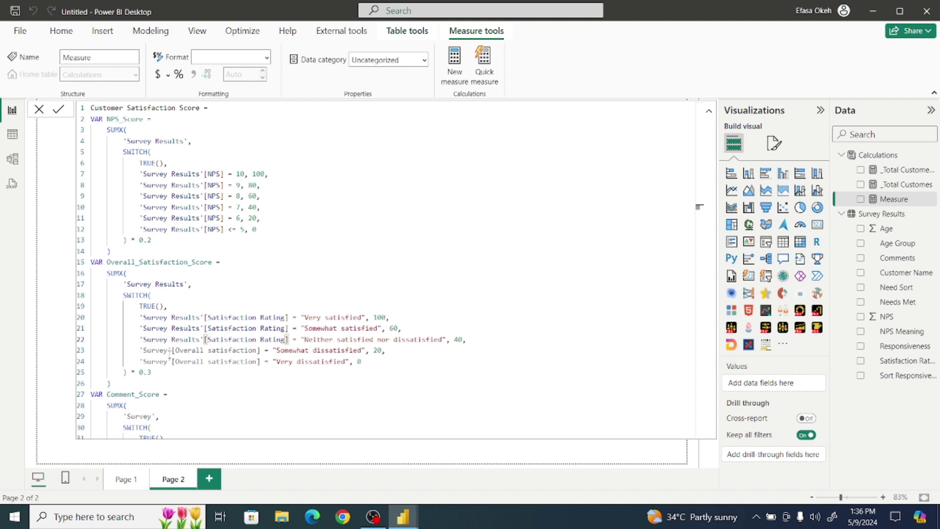
- Change the "Somewhat dissatisfied" condition's reference to 'Survey Results'[Satisfaction Rating], removing the old Overall satisfaction column
left_click(169, 352)
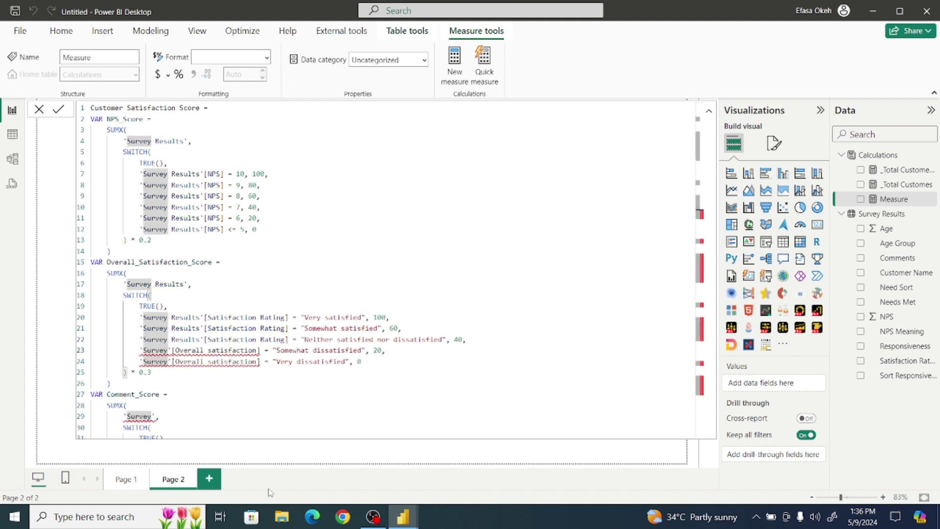
type("Results")
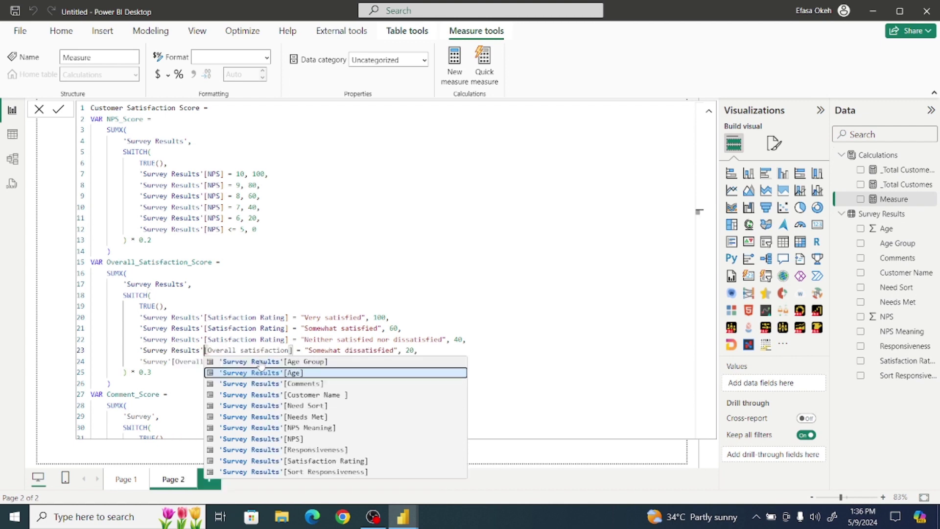
left_click(304, 461)
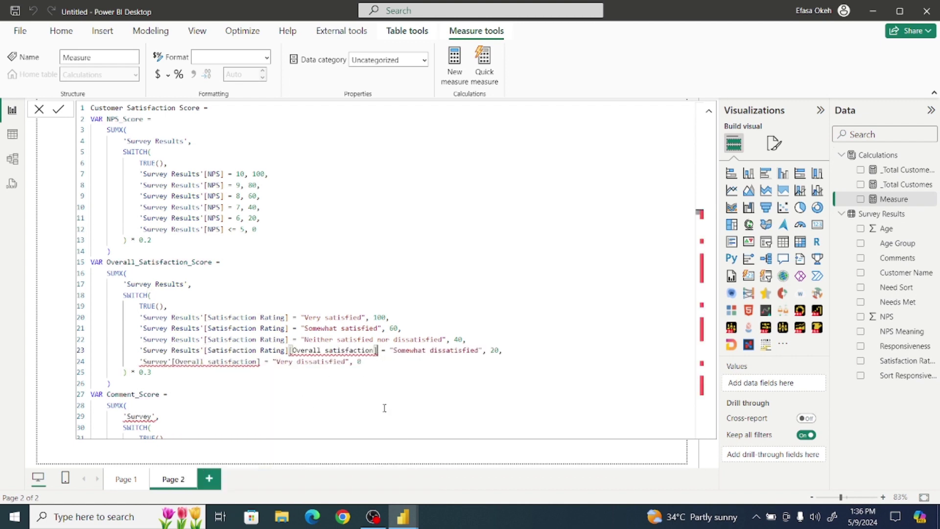
key("BackSpace")
key("BackSpace")
key("BackSpace")
key("BackSpace")
key("BackSpace")
key("BackSpace")
key("BackSpace")
key("BackSpace")
key("BackSpace")
key("BackSpace")
key("BackSpace")
key("BackSpace")
key("BackSpace")
key("BackSpace")
key("BackSpace")
key("BackSpace")
key("BackSpace")
key("BackSpace")
key("BackSpace")
key("BackSpace")
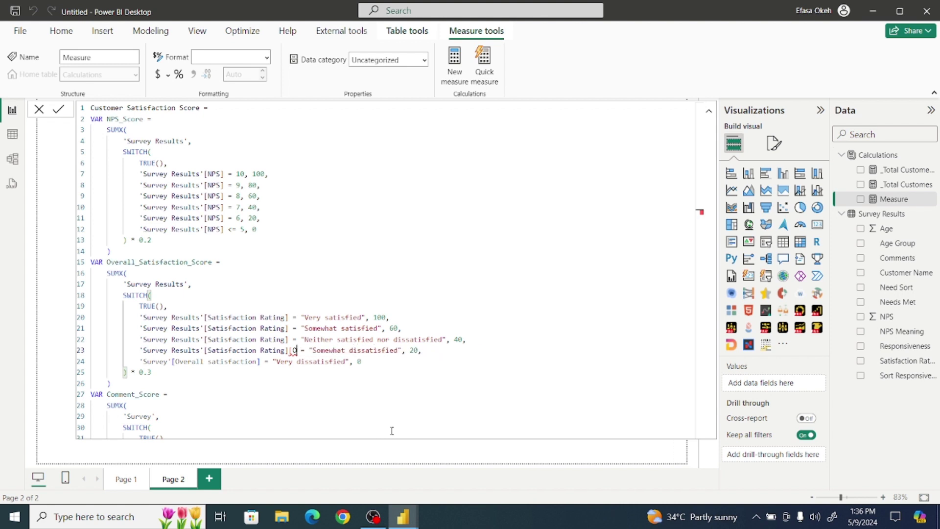
key("BackSpace")
key("BackSpace")
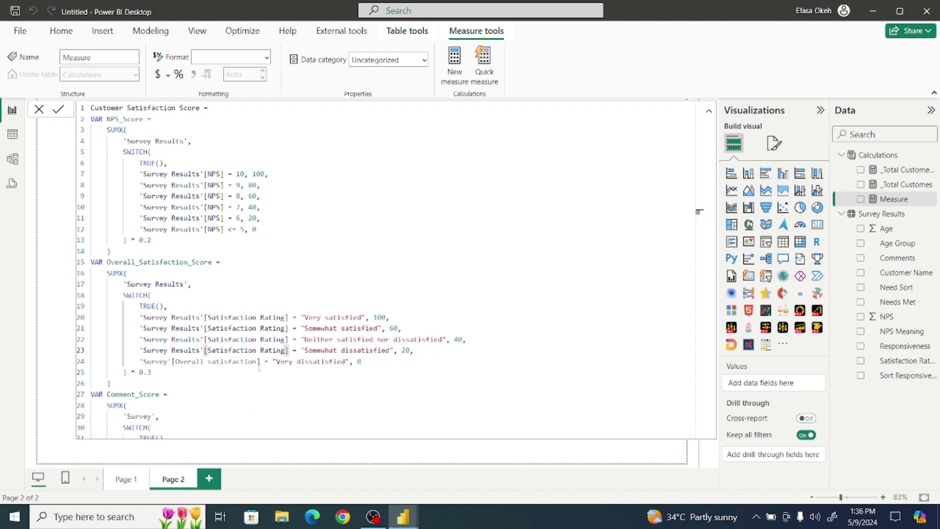
- Change the "Very dissatisfied" condition's reference to 'Survey Results'[Satisfaction Rating], removing the old Overall satisfaction column
left_click(171, 362)
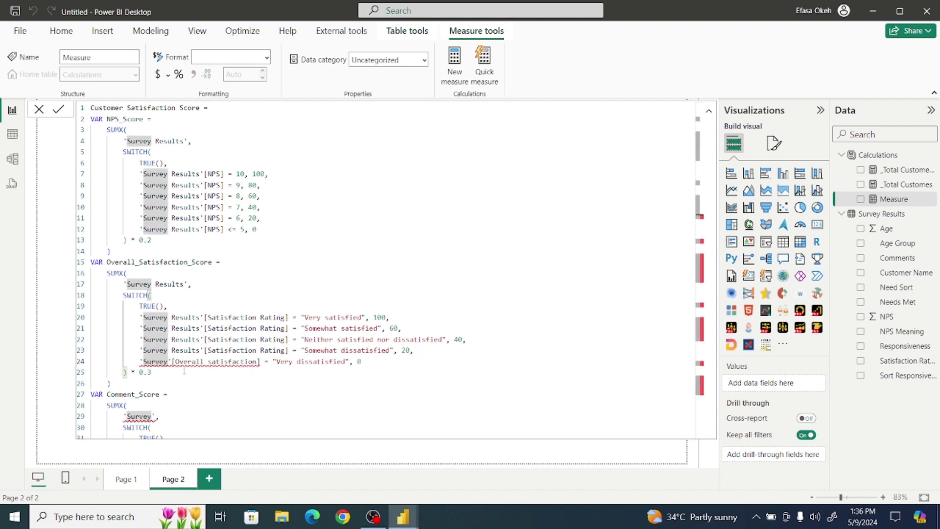
type("Results")
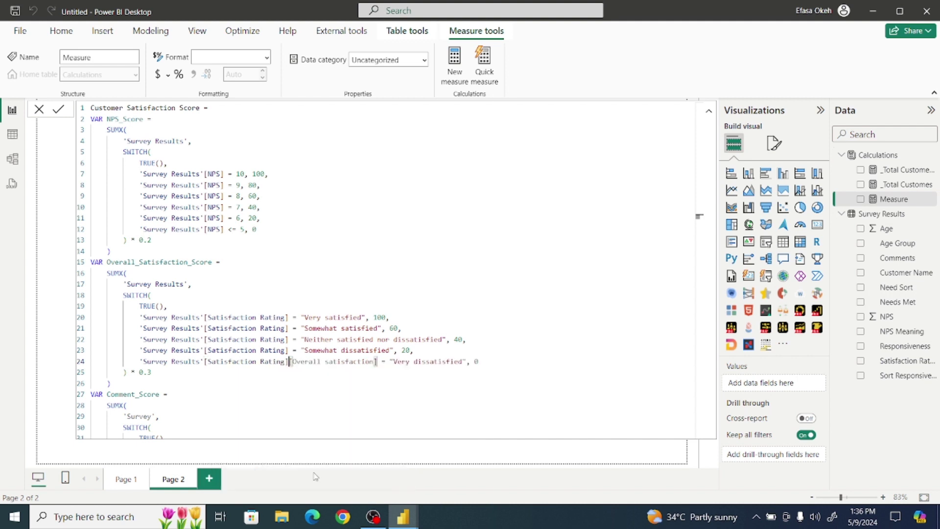
left_click(312, 472)
key("Delete")
key("Delete")
key("Delete")
key("Delete")
key("Delete")
key("Delete")
key("Delete")
key("Delete")
key("Delete")
key("Delete")
key("Delete")
key("Delete")
key("Delete")
key("Delete")
key("Delete")
key("Delete")
key("Delete")
key("Delete")
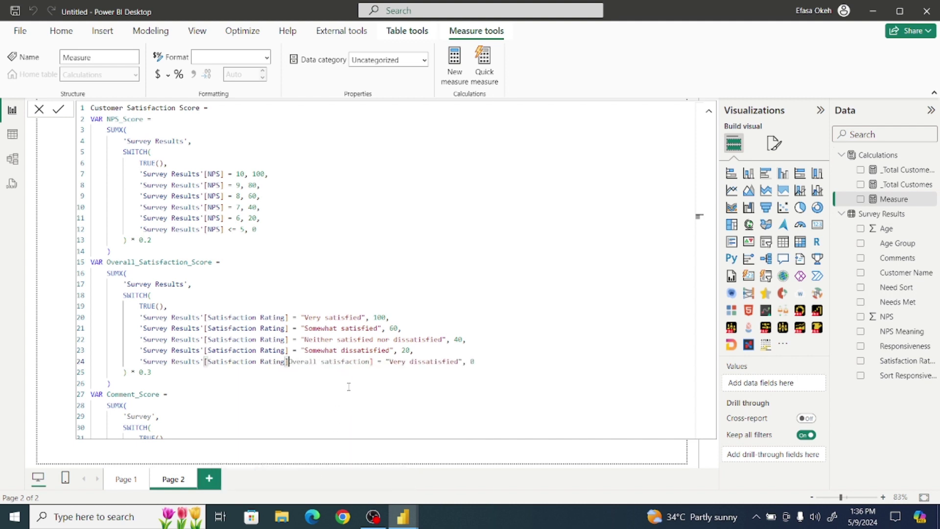
key("Delete")
key("Delete")
key("Delete")
key("Delete")
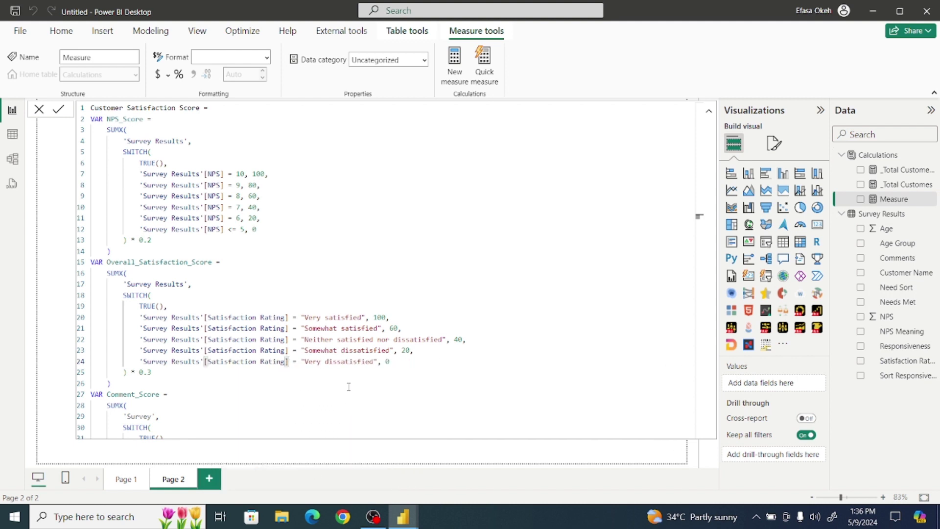
left_click(348, 386)
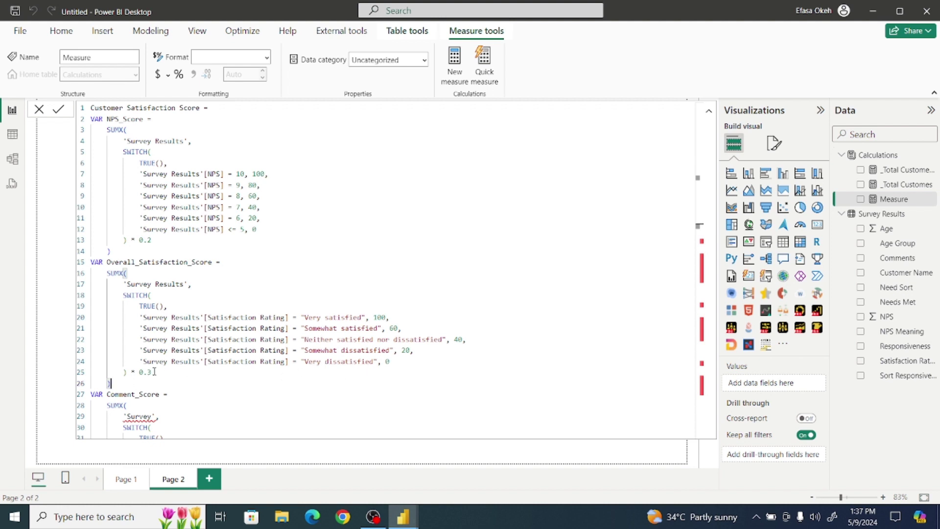
left_click_drag(152, 372, 136, 372)
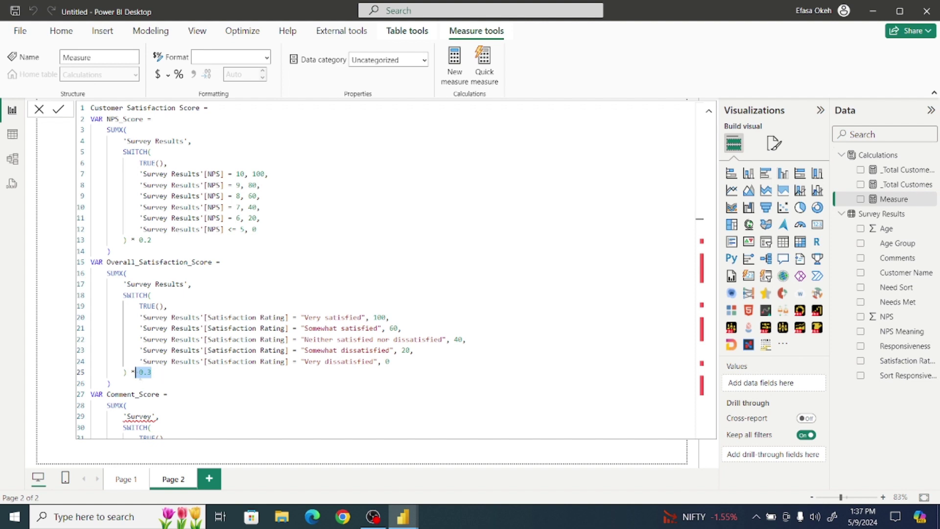
left_click(136, 379)
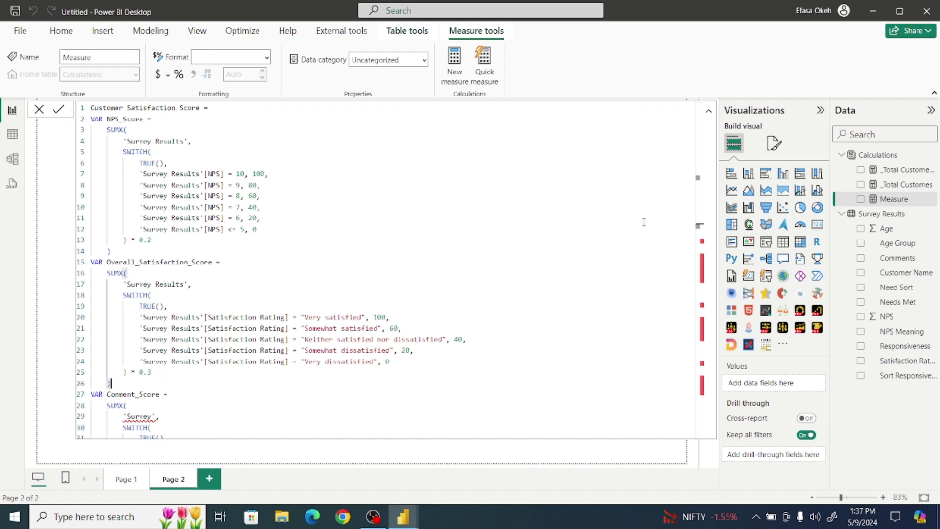
- Remove the old [Comment on service] column reference from the "High quality" condition of the Comment_Score variable
key("Down")
key("Down")
key("Down")
key("Down")
key("Down")
key("Down")
key("Down")
key("Down")
key("Down")
key("Down")
key("Down")
key("Down")
key("Down")
key("Down")
key("Down")
key("Down")
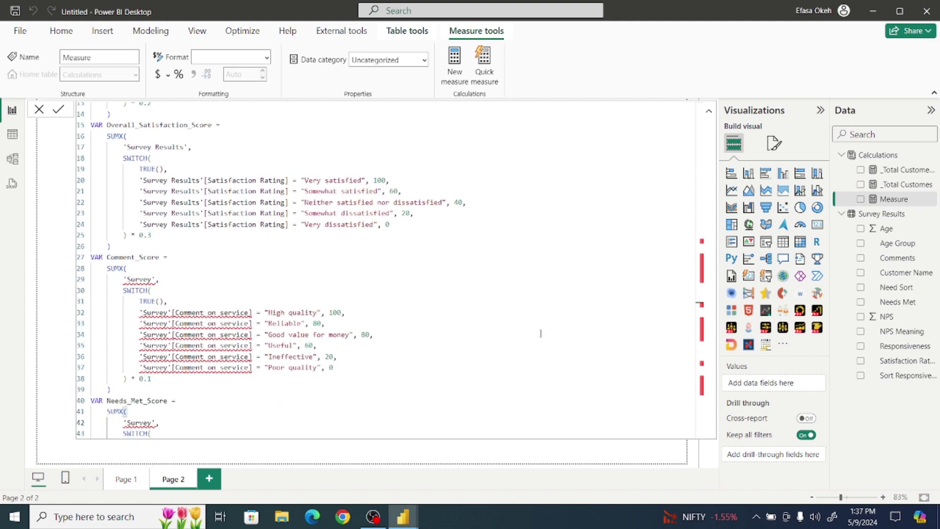
left_click(252, 312)
key("BackSpace")
key("BackSpace")
key("BackSpace")
key("BackSpace")
key("BackSpace")
key("BackSpace")
key("BackSpace")
key("BackSpace")
key("BackSpace")
key("BackSpace")
key("BackSpace")
key("BackSpace")
key("BackSpace")
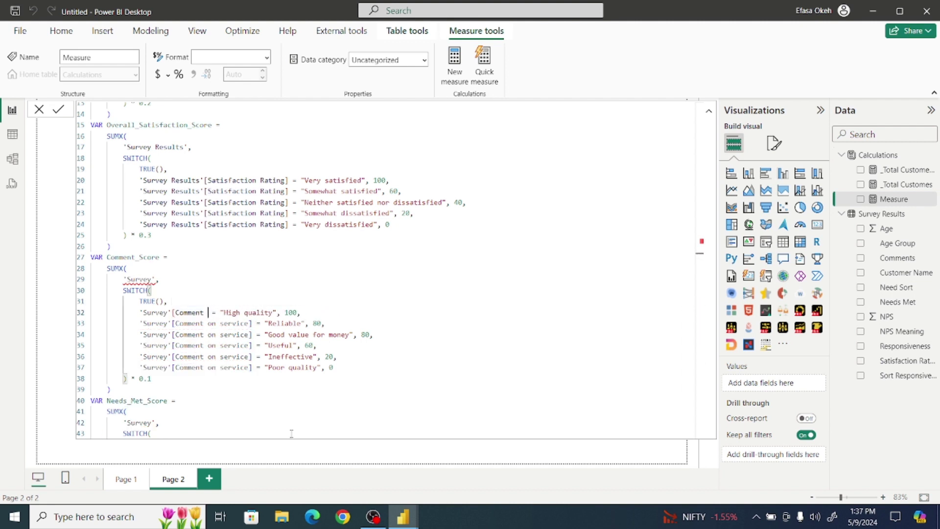
key("BackSpace")
key("BackSpace")
key("BackSpace")
key("BackSpace")
key("BackSpace")
key("BackSpace")
key("BackSpace")
key("BackSpace")
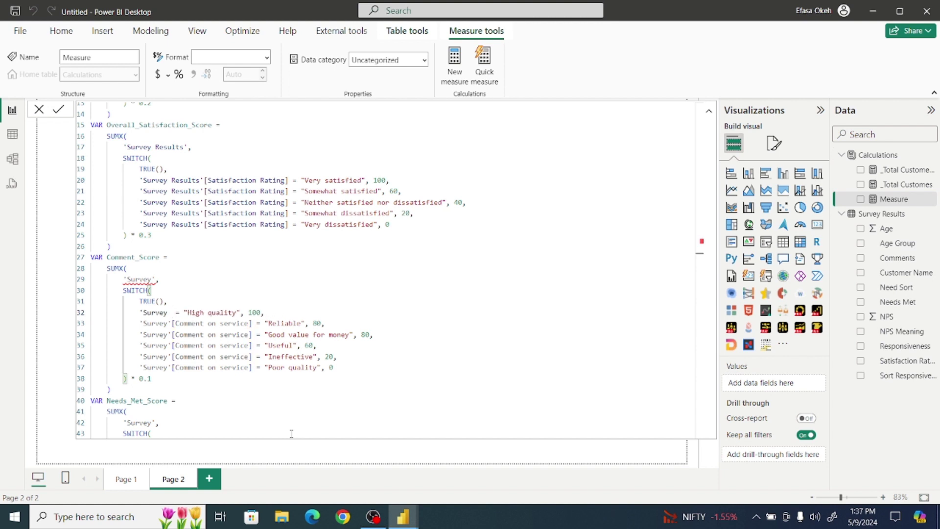
key("BackSpace")
- Set Comment_Score's SUMX table to 'Survey Results' and complete the "High quality" condition with 'Survey Results'[Comments]
left_click(154, 280)
key("BackSpace")
left_click(204, 289)
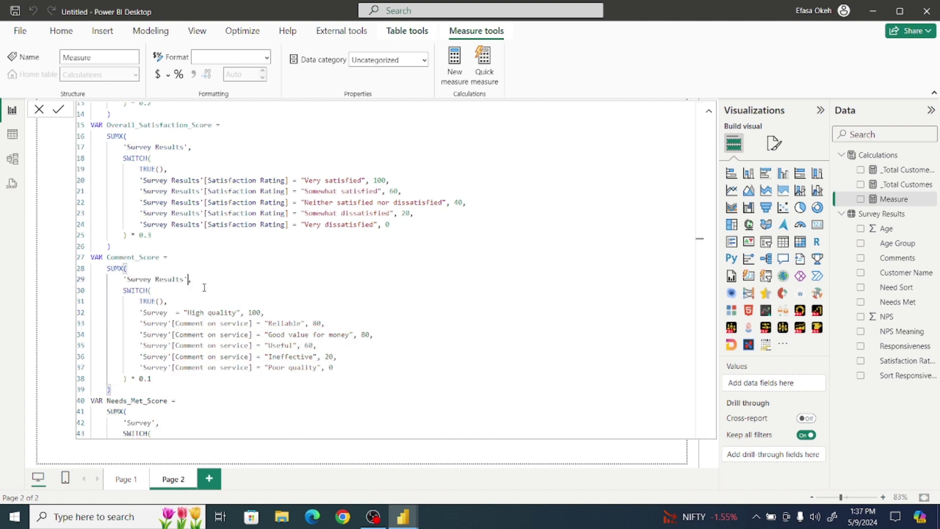
left_click(168, 315)
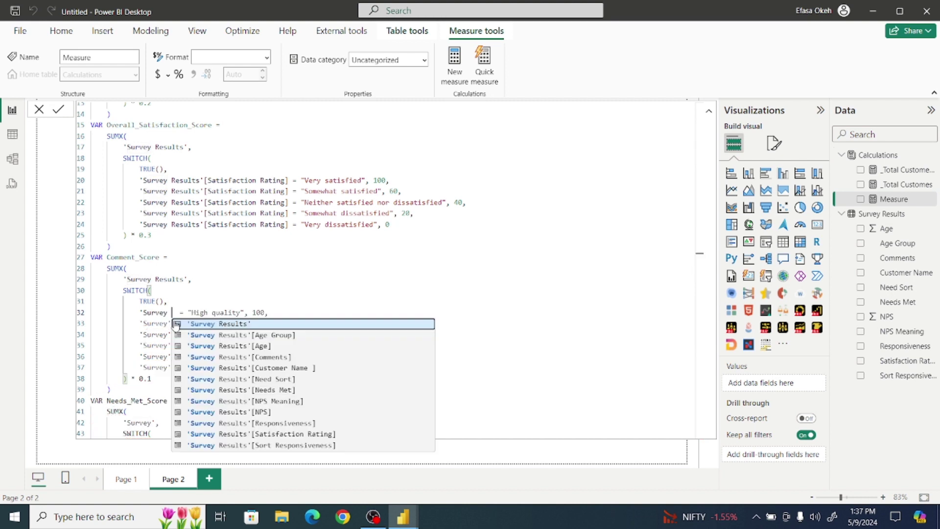
left_click(278, 359)
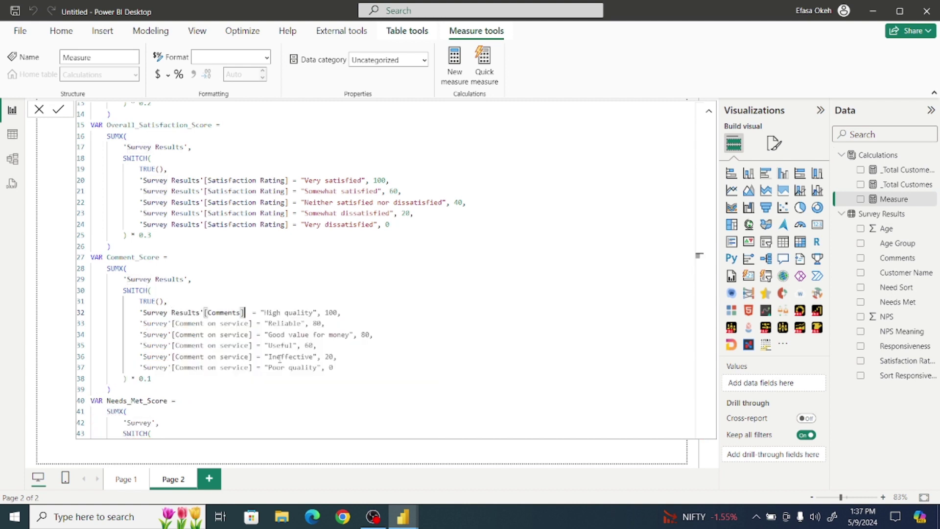
- Replace the old Comment on service references in the "Reliable" and "Good value for money" conditions with 'Survey Results'[Comments]
left_click_drag(253, 325, 173, 324)
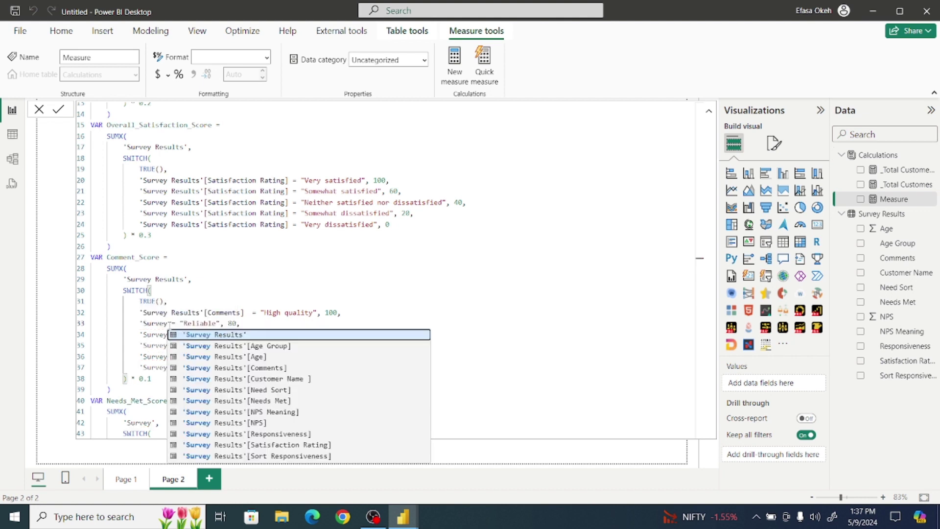
left_click(277, 368)
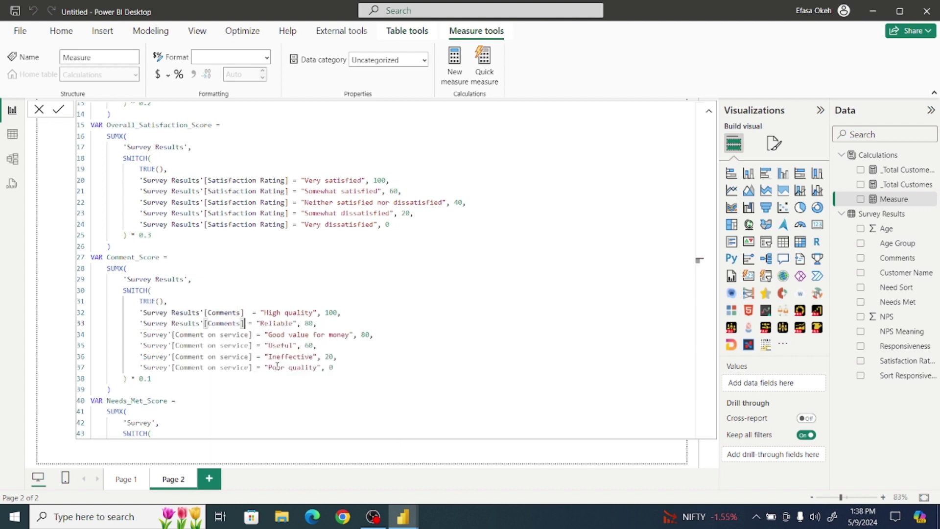
left_click_drag(253, 334, 169, 334)
type("[")
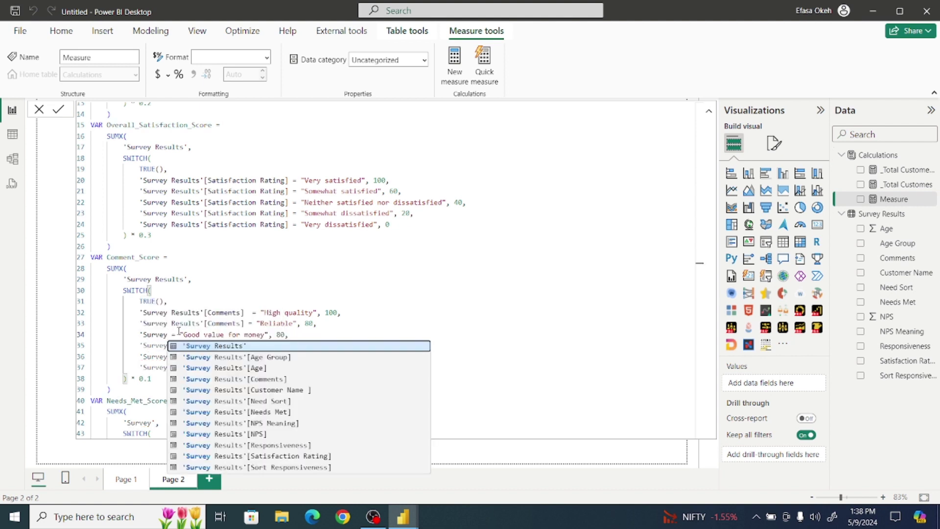
left_click(263, 378)
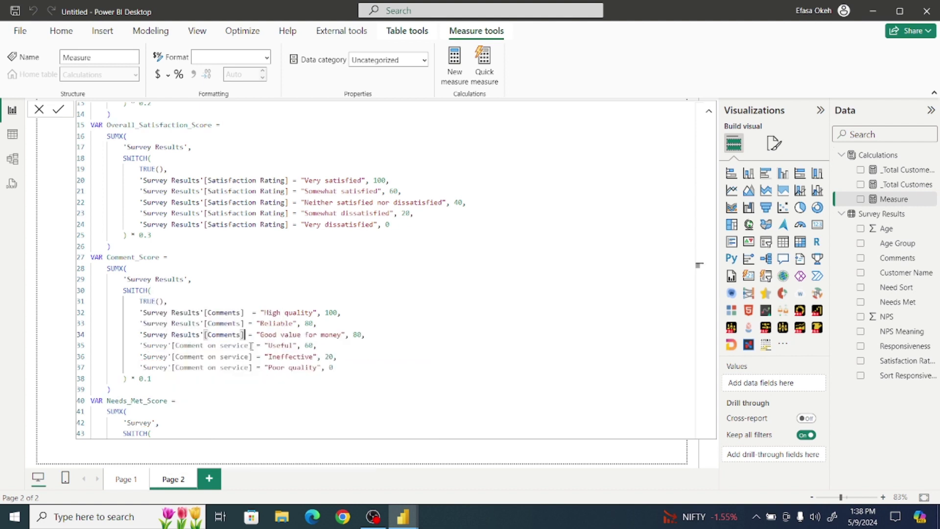
- Point the "Useful" and "Ineffective" conditions to the Comments column of the 'Survey Results' table
left_click_drag(252, 346, 169, 345)
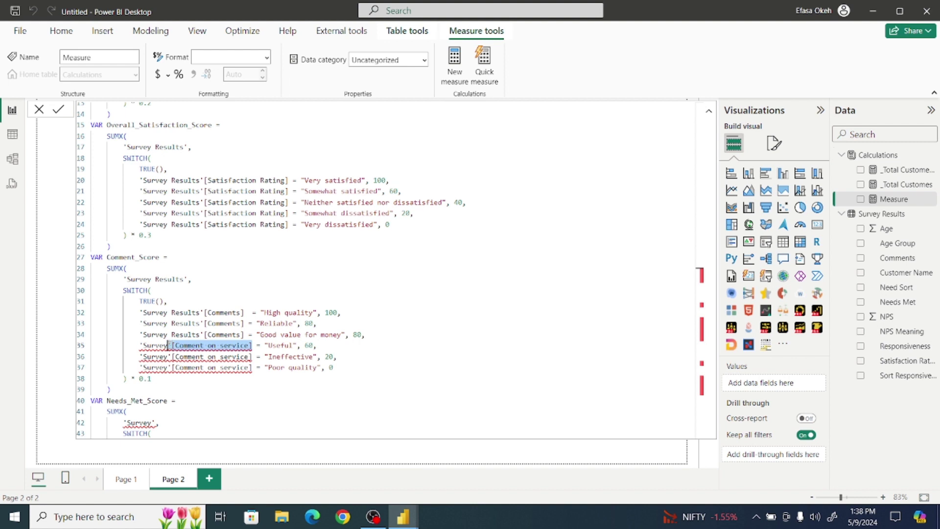
key("BackSpace")
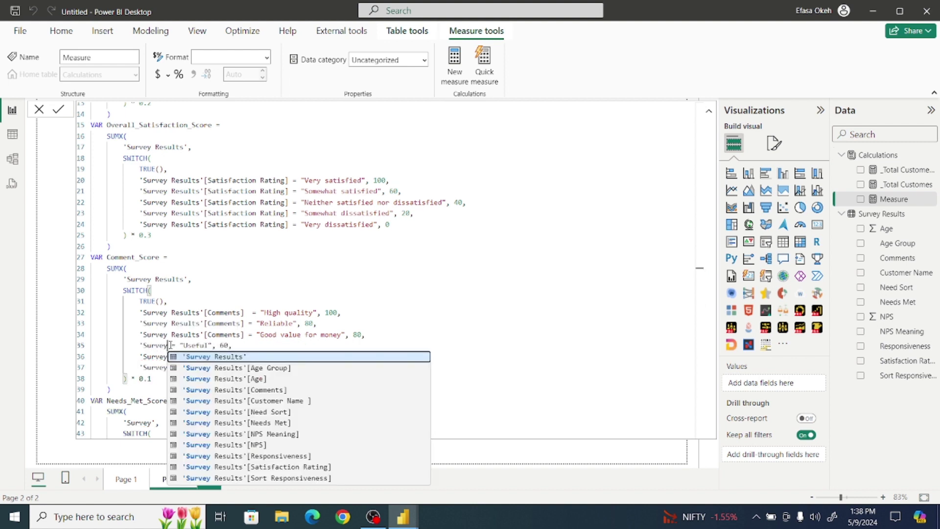
left_click(287, 391)
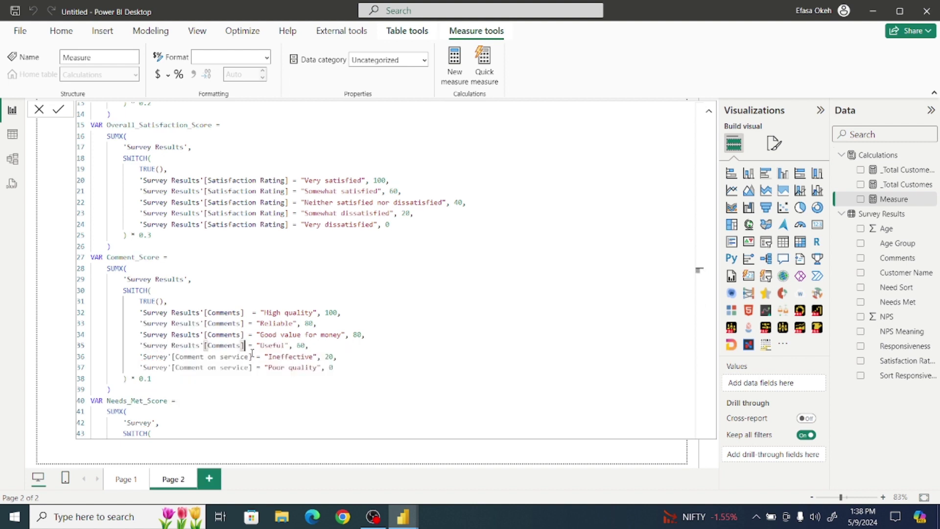
left_click_drag(251, 357, 168, 357)
key("BackSpace")
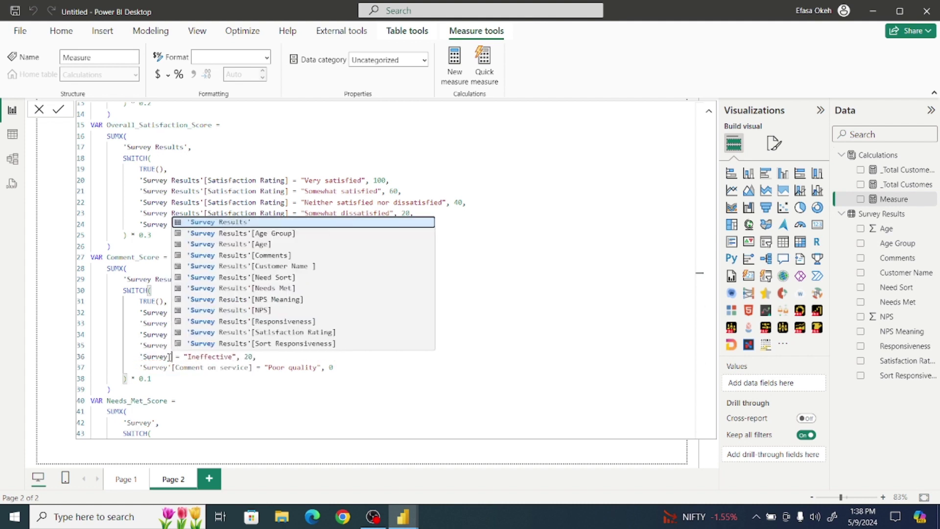
left_click(271, 255)
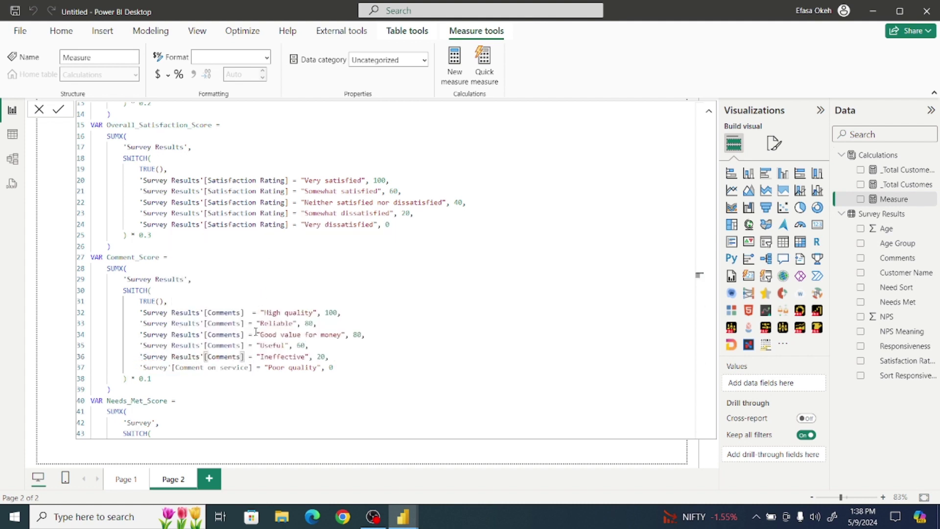
- Change the "Poor quality" condition's reference to 'Survey Results'[Comments] and delete the extra closing bracket
left_click_drag(248, 368, 171, 367)
key("BackSpace")
key("BackSpace")
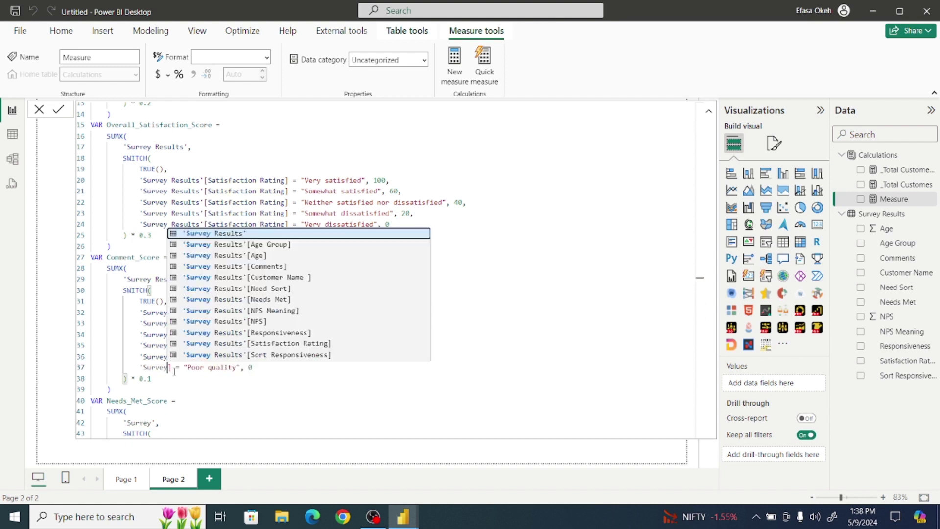
left_click(218, 267)
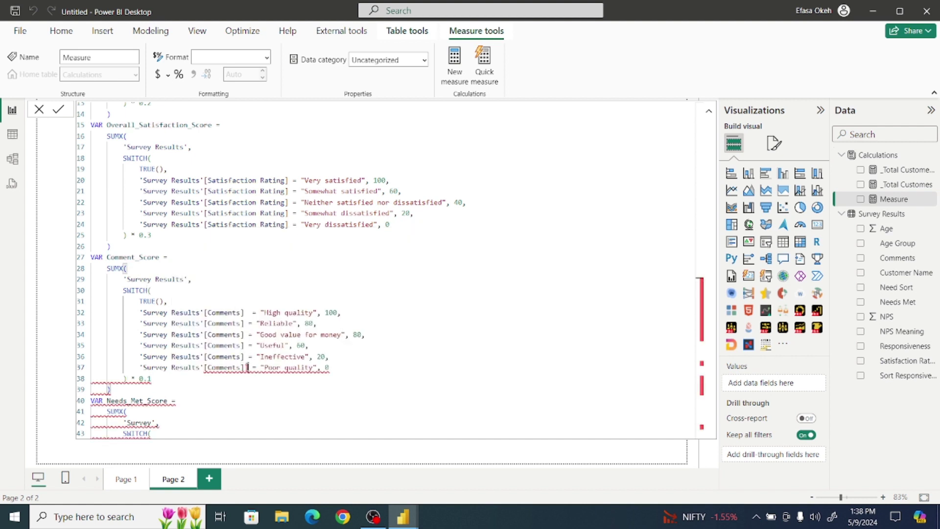
key("Delete")
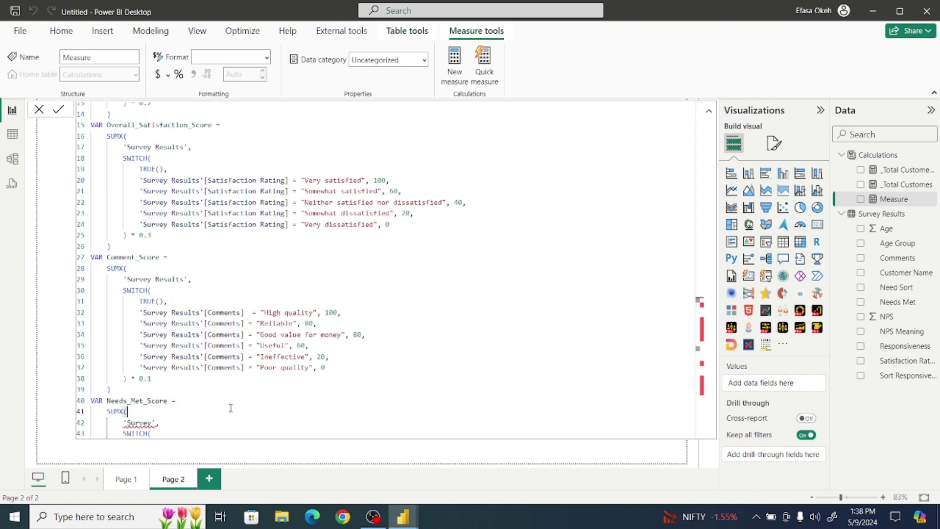
- Examine the weighting factor applied at the end of the Comment_Score variable
key("Down")
key("Down")
key("Down")
key("Down")
left_click(132, 378)
left_click_drag(132, 378, 162, 378)
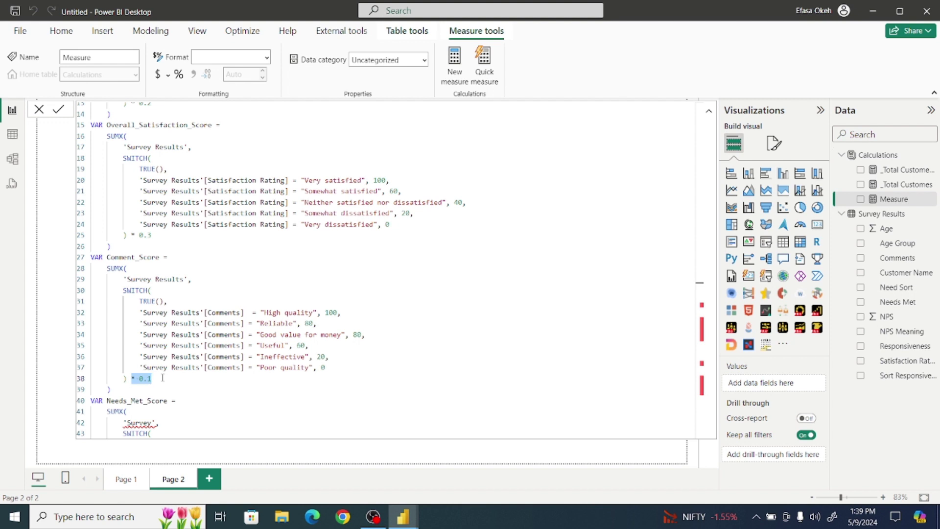
left_click(162, 378)
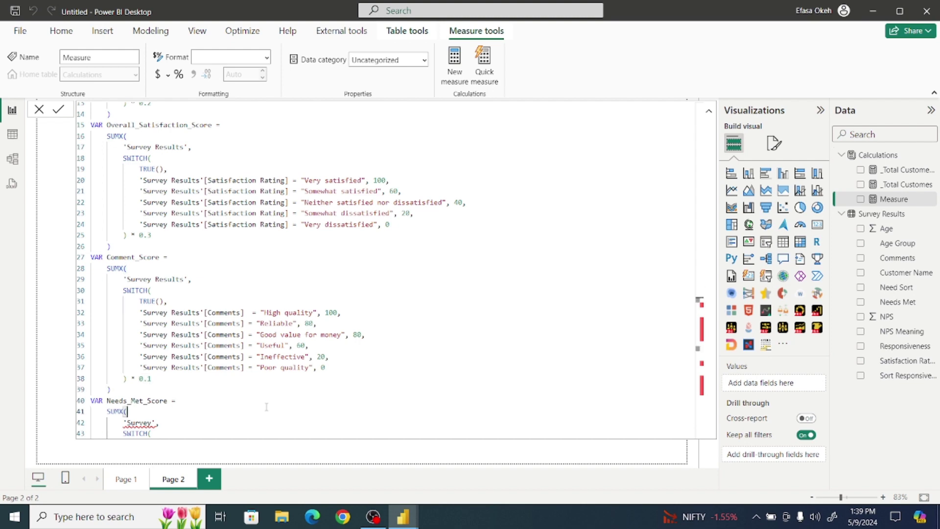
- Change the SUMX table of the Needs_Met_Score variable to 'Survey Results'
type("TRUE(), 'Survey'[Needs met] = \"Extremely well\", 100, 'Survey'[Needs met] = \"Very well\", 80, 'Survey'[Needs met] = \"Somewhat well\", 60, 'Survey'[Needs met] = \"Not so well\", 40, 'Survey'[Needs met] = \"Not at all well\", 0 ) * 0.2")
key("Down")
key("Down")
key("Down")
key("Down")
key("Down")
key("Down")
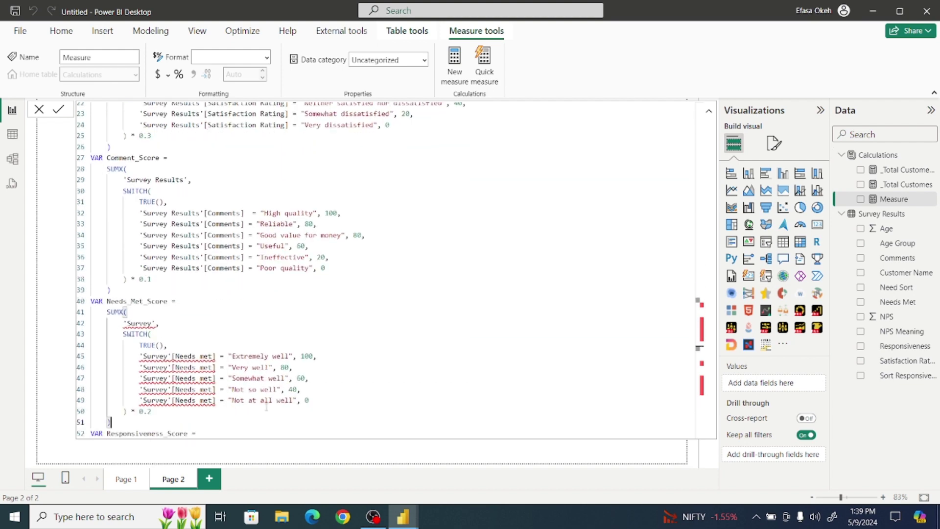
key("Up")
key("Up")
key("Up")
key("Up")
key("Up")
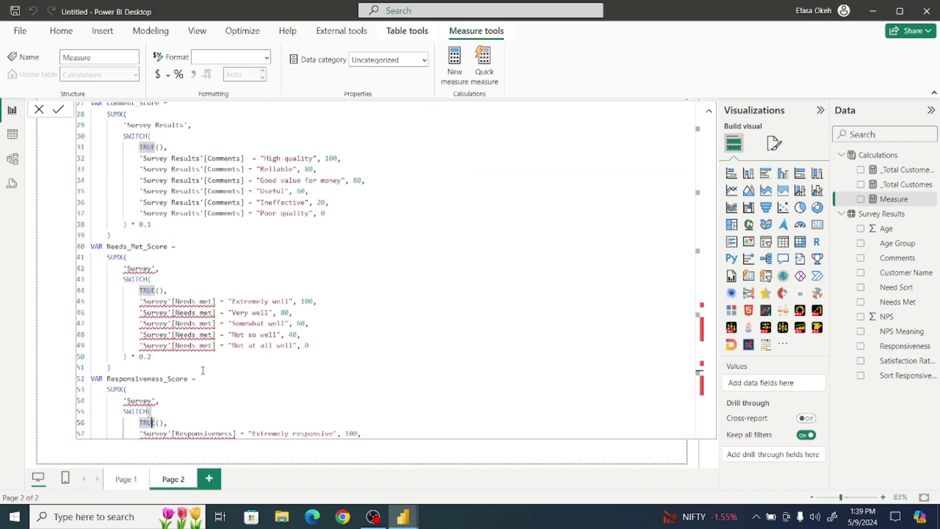
left_click(153, 268)
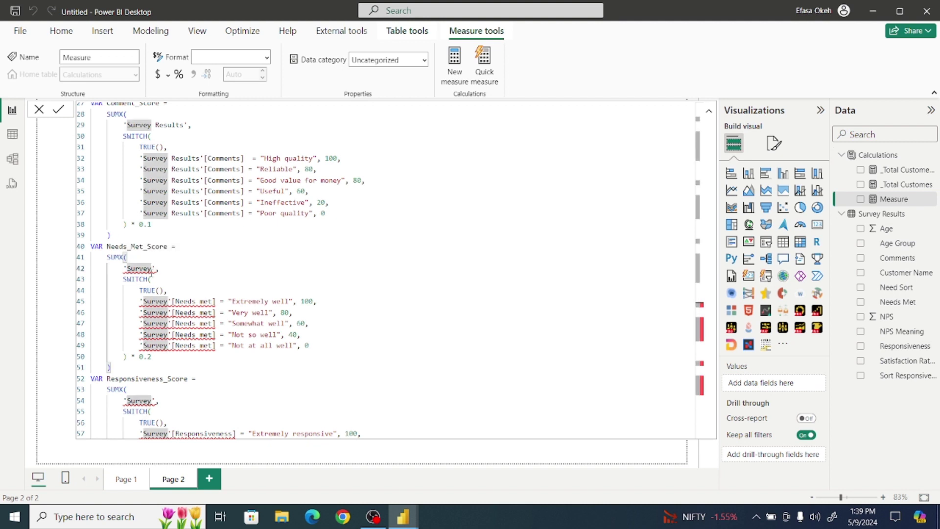
left_click(179, 280)
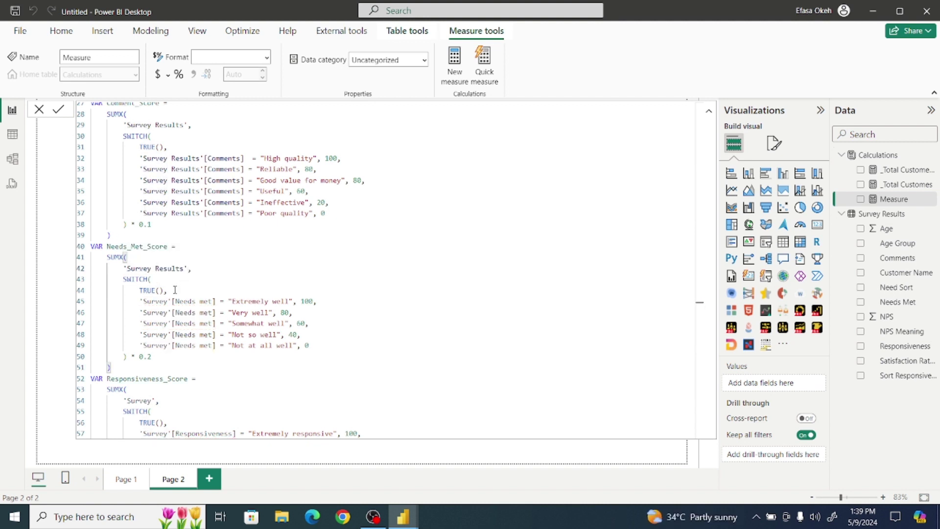
- Replace the old Needs met reference in the "Extremely well" condition with 'Survey Results'[Needs Met]
left_click(208, 301)
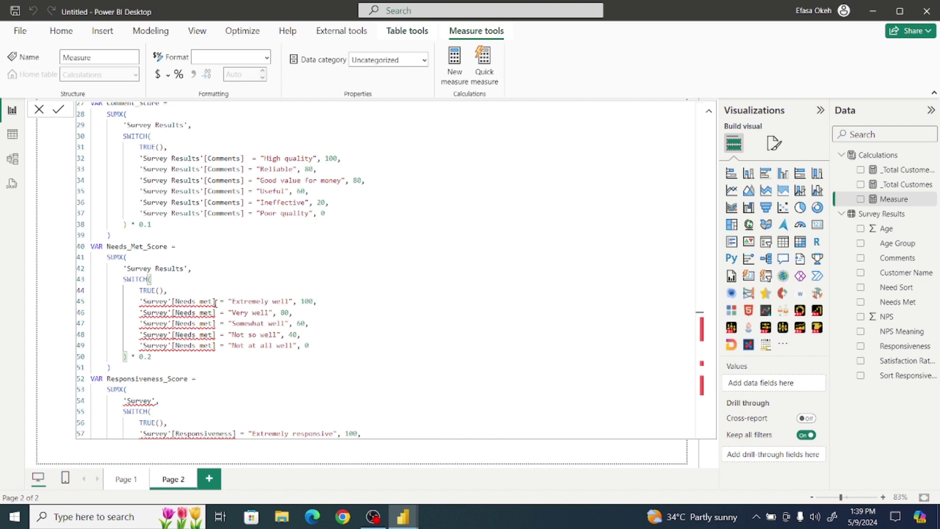
key("Right")
key("Right")
key("BackSpace")
key("BackSpace")
key("BackSpace")
key("BackSpace")
key("BackSpace")
key("BackSpace")
key("BackSpace")
key("BackSpace")
key("BackSpace")
key("BackSpace")
key("BackSpace")
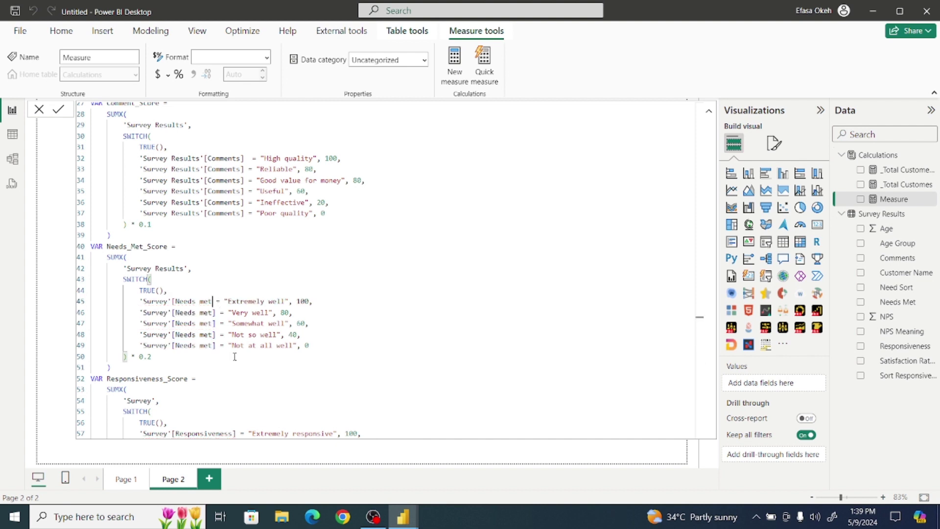
key("BackSpace")
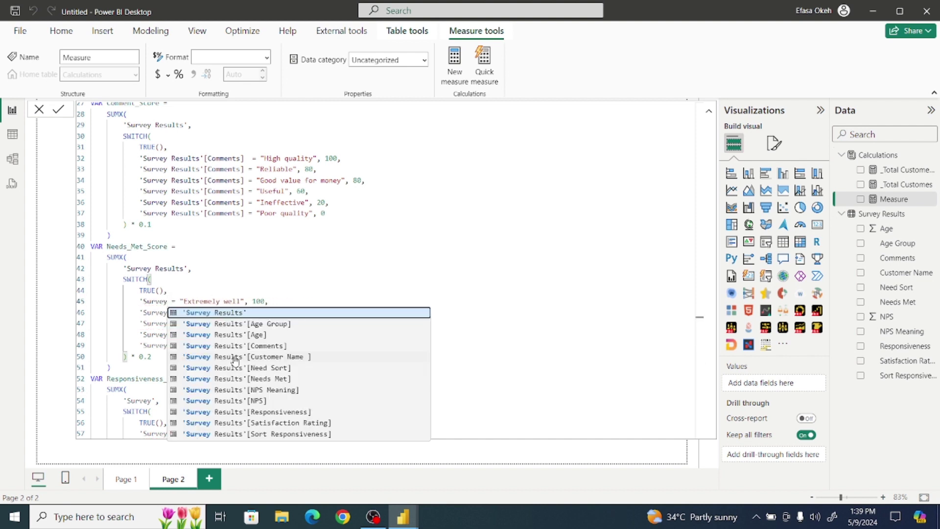
left_click(268, 378)
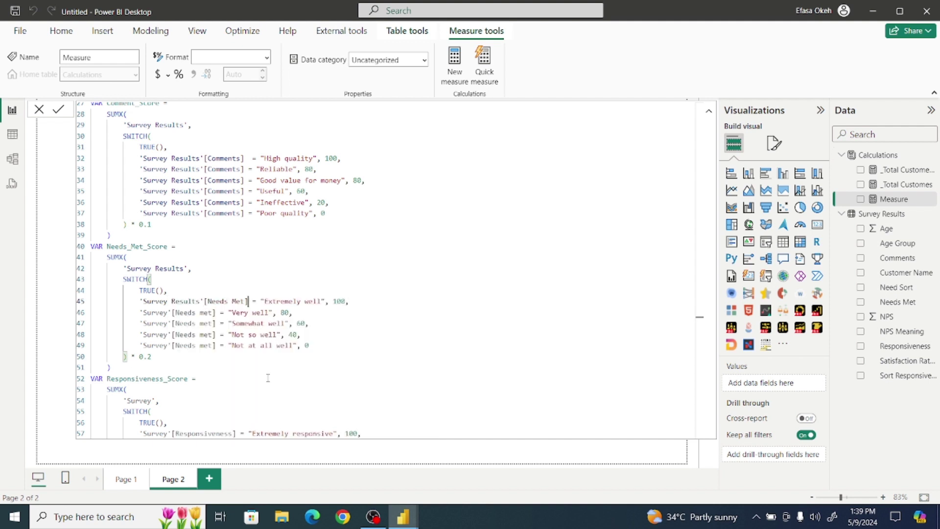
- Point the "Very well" condition to the Needs Met column of the 'Survey Results' table
left_click(217, 314)
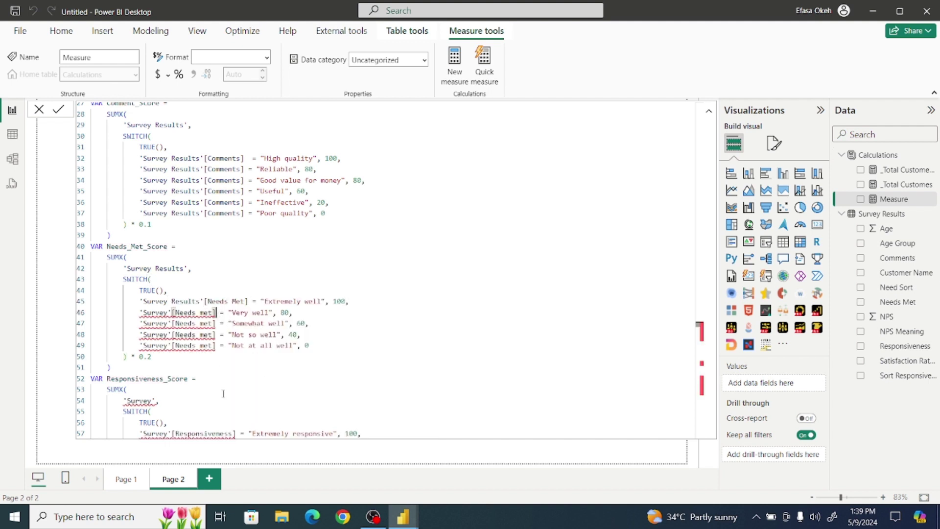
key("BackSpace")
key("BackSpace")
key("BackSpace")
key("BackSpace")
key("BackSpace")
key("BackSpace")
key("BackSpace")
key("BackSpace")
key("BackSpace")
key("BackSpace")
key("BackSpace")
key("BackSpace")
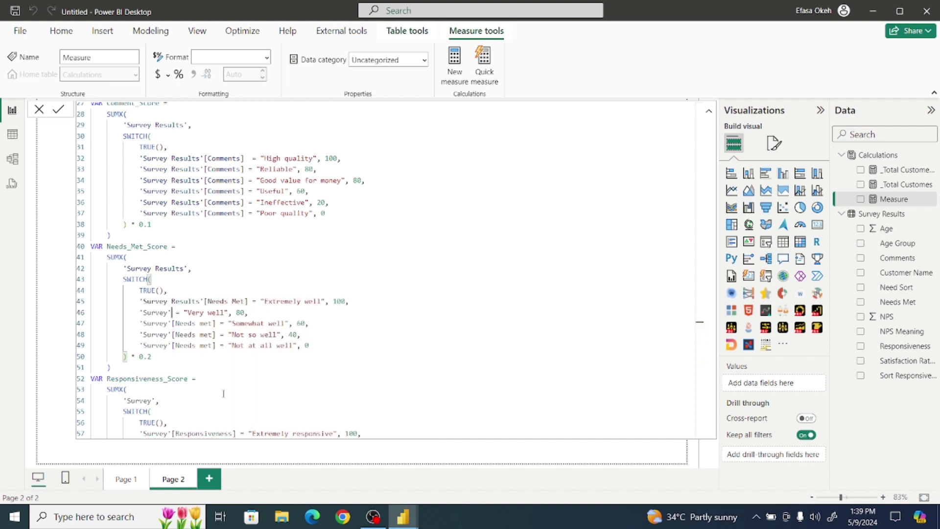
left_click(259, 390)
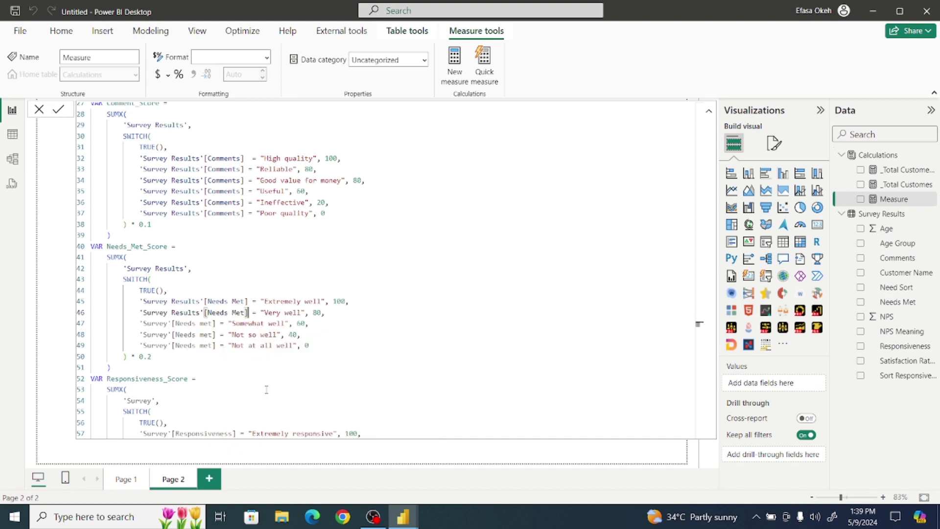
- Change the "Somewhat well" condition's reference to 'Survey Results'[Needs Met], removing the old Needs met column
left_click(214, 323)
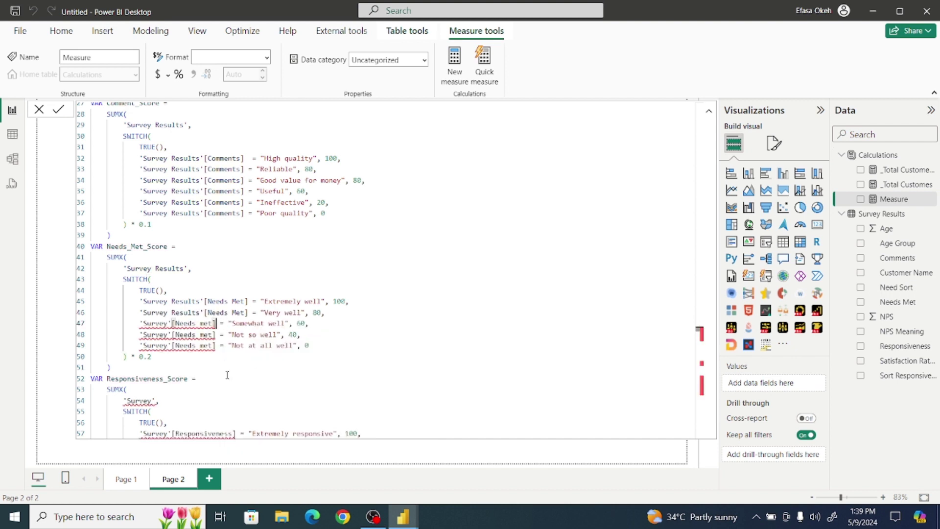
key("BackSpace")
key("BackSpace")
key("BackSpace")
key("BackSpace")
key("BackSpace")
key("BackSpace")
key("BackSpace")
key("BackSpace")
key("BackSpace")
key("BackSpace")
key("BackSpace")
key("BackSpace")
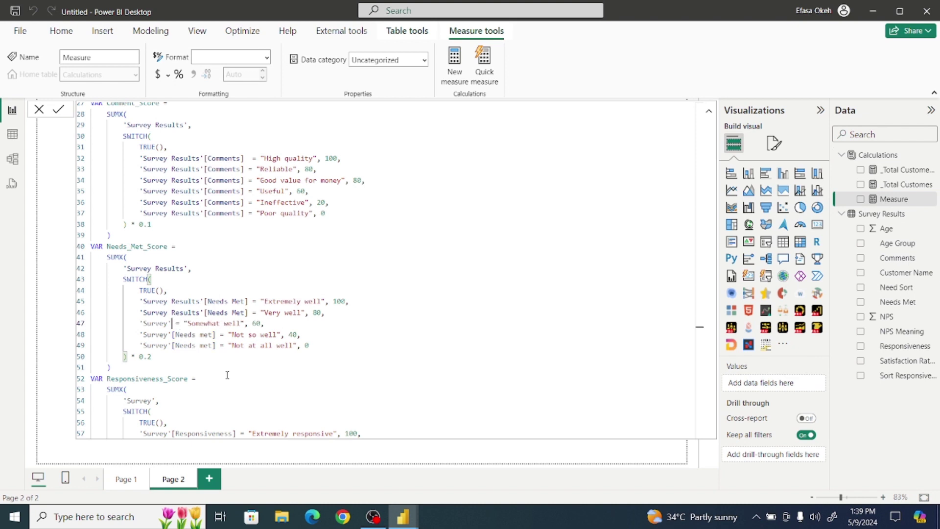
left_click(262, 400)
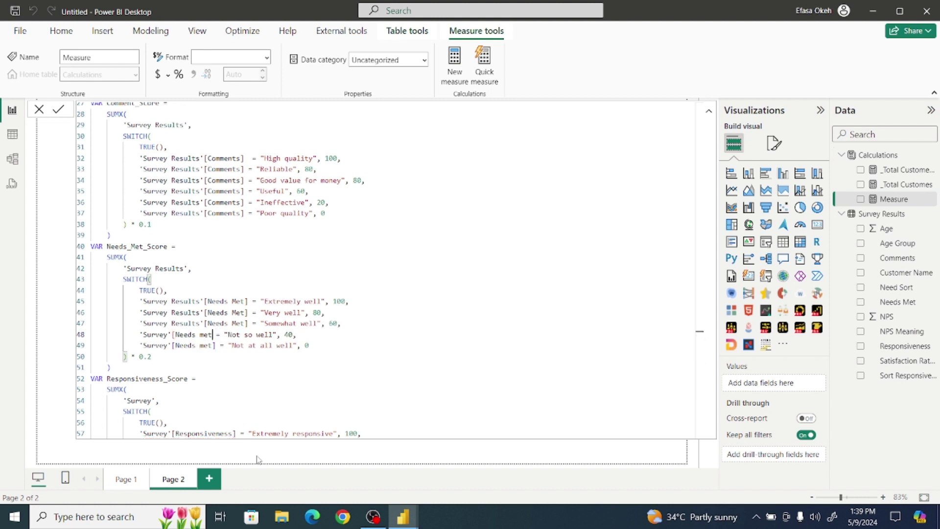
- Replace the old Needs met reference in the "Not so well" condition with 'Survey Results'[Needs Met]
key("Delete")
key("Delete")
key("Delete")
key("Delete")
key("Delete")
key("Delete")
key("Delete")
key("Delete")
key("Delete")
key("Delete")
key("BackSpace")
key("BackSpace")
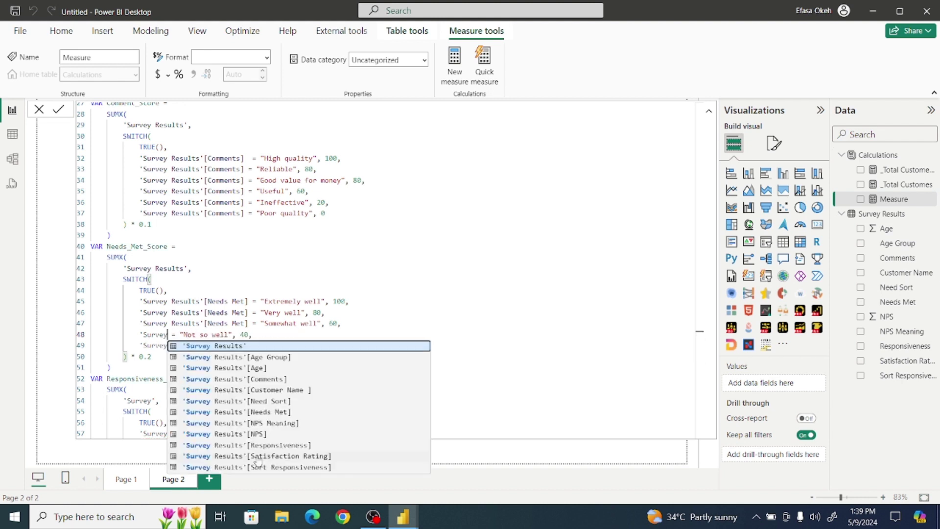
left_click(257, 412)
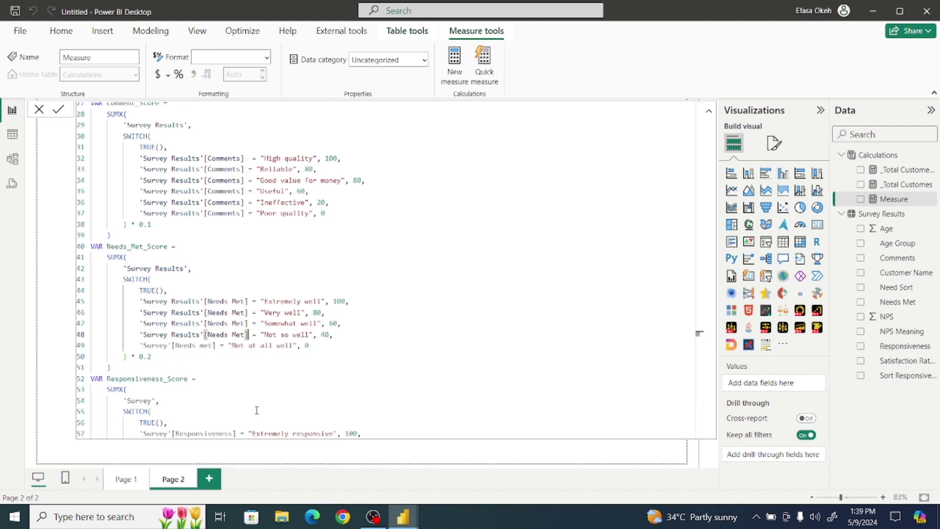
- Point the "Not at all well" condition to the Needs Met column of the 'Survey Results' table
left_click(218, 348)
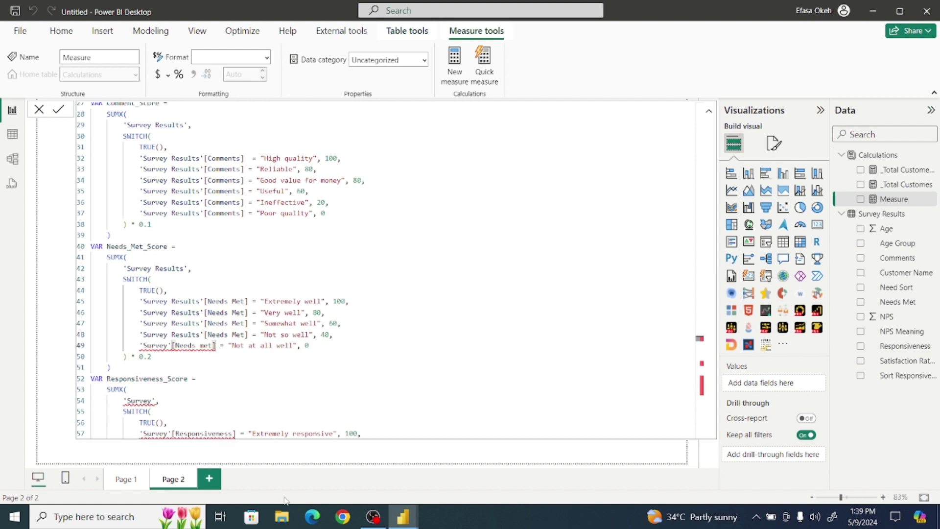
key("BackSpace")
key("BackSpace")
key("BackSpace")
key("BackSpace")
key("BackSpace")
key("BackSpace")
key("BackSpace")
key("BackSpace")
key("BackSpace")
key("BackSpace")
key("BackSpace")
key("BackSpace")
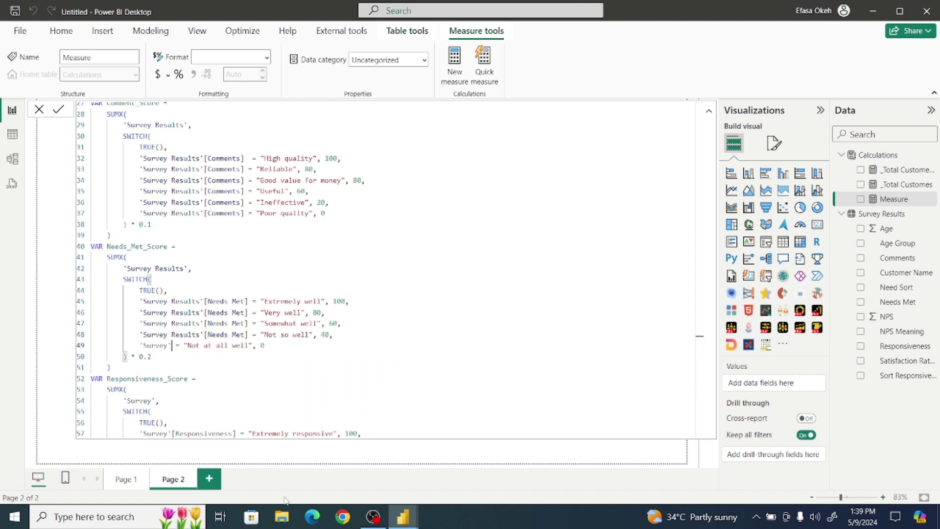
left_click(265, 423)
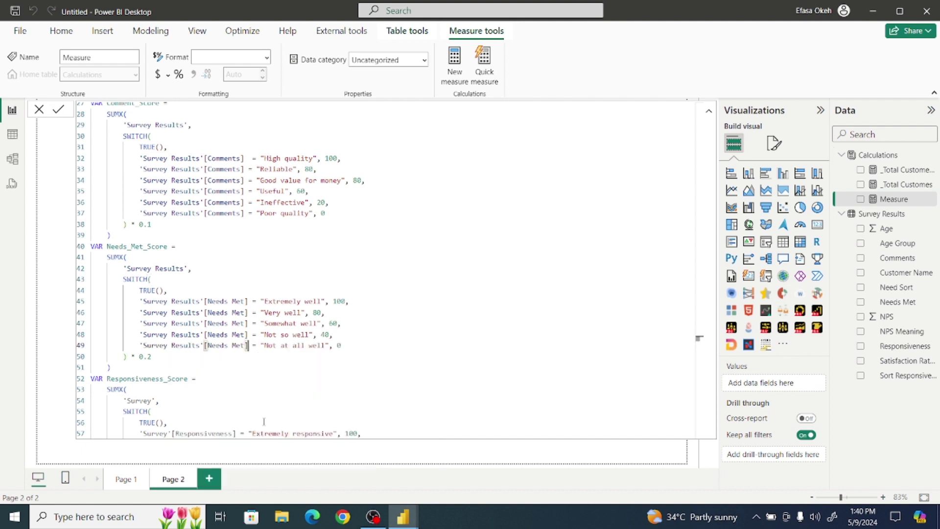
- Change the SUMX table of the Responsiveness_Score variable to 'Survey Results'
left_click(307, 388)
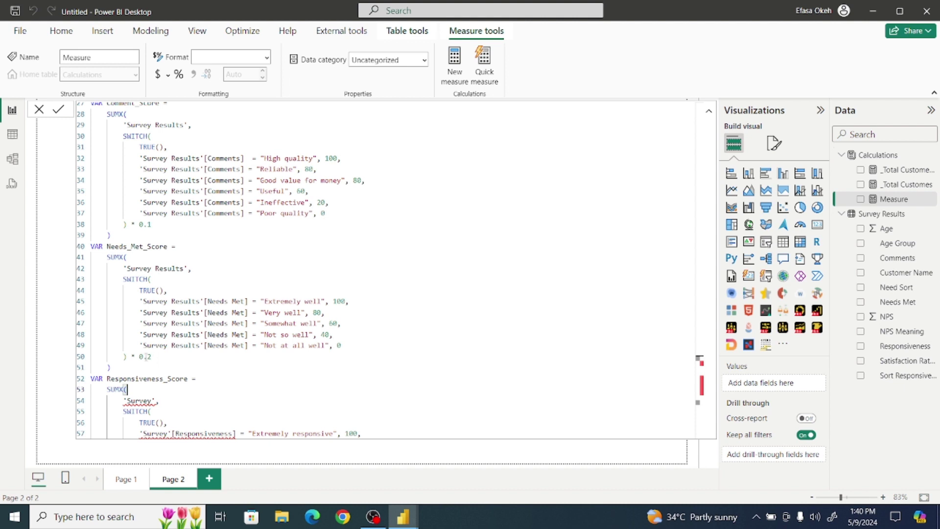
double_click(142, 357)
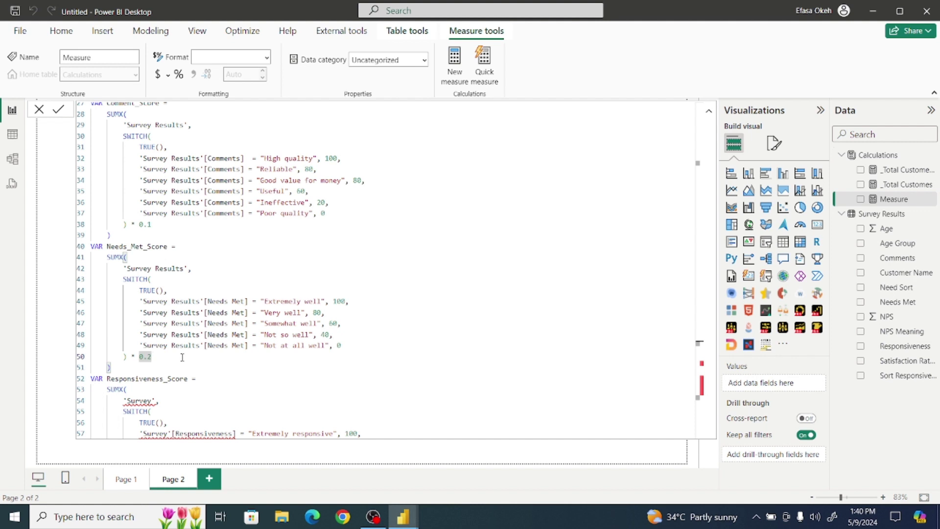
left_click(189, 400)
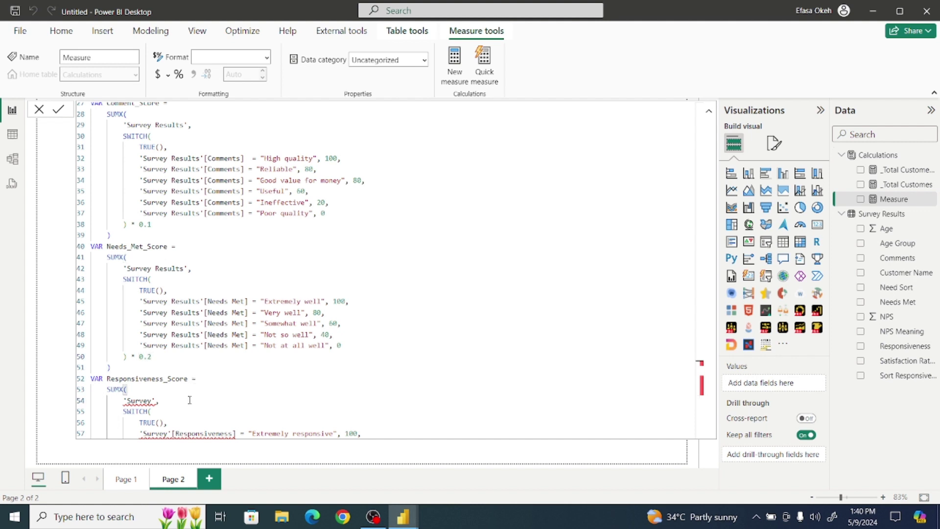
key("Down")
key("Down")
key("Down")
key("Down")
key("Down")
key("Down")
key("Down")
key("Down")
key("Down")
key("Down")
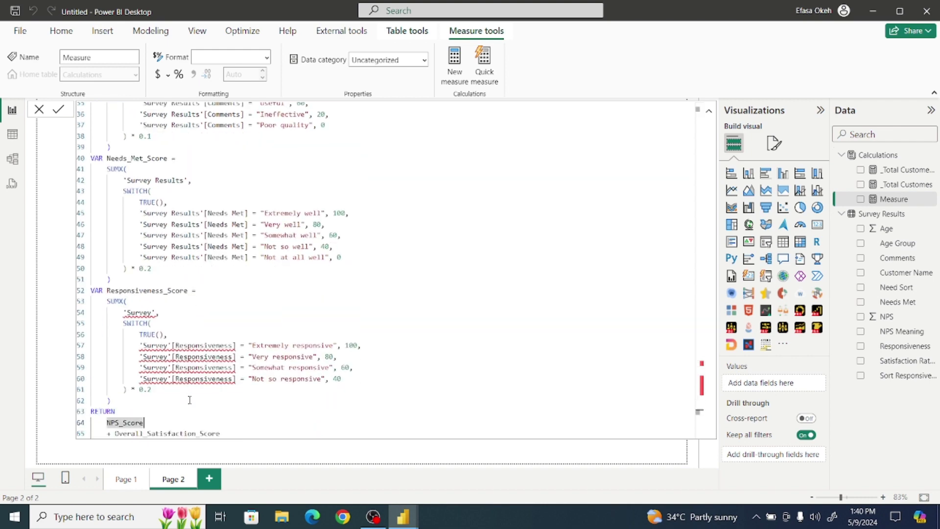
key("Down")
key("Down")
key("Down")
key("Down")
key("Down")
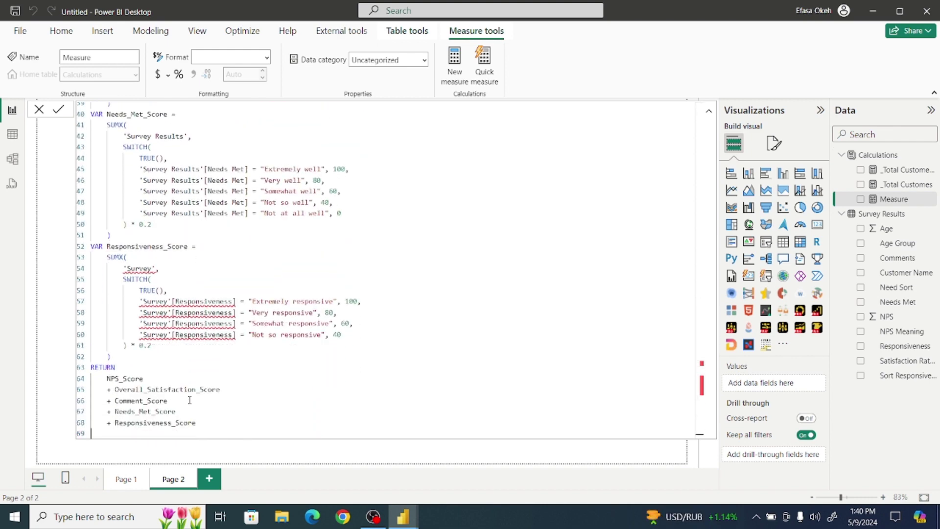
left_click(151, 272)
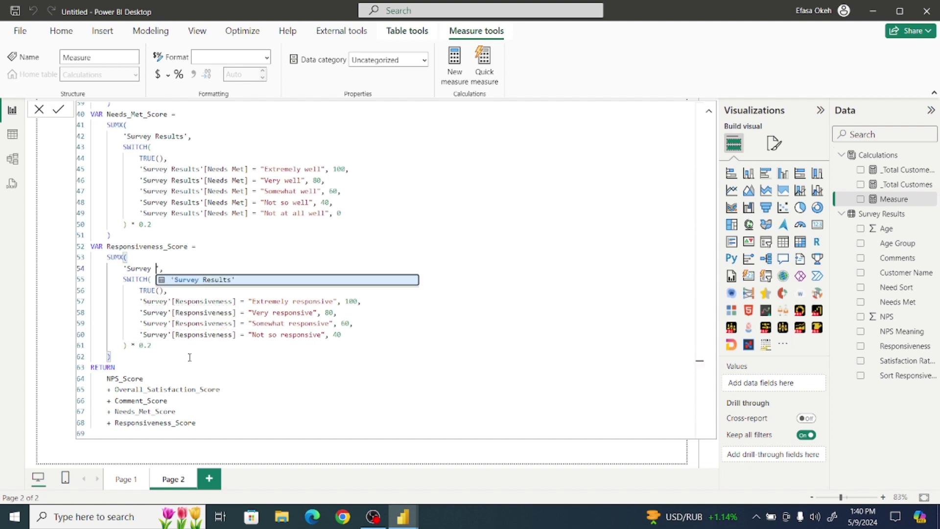
left_click(223, 284)
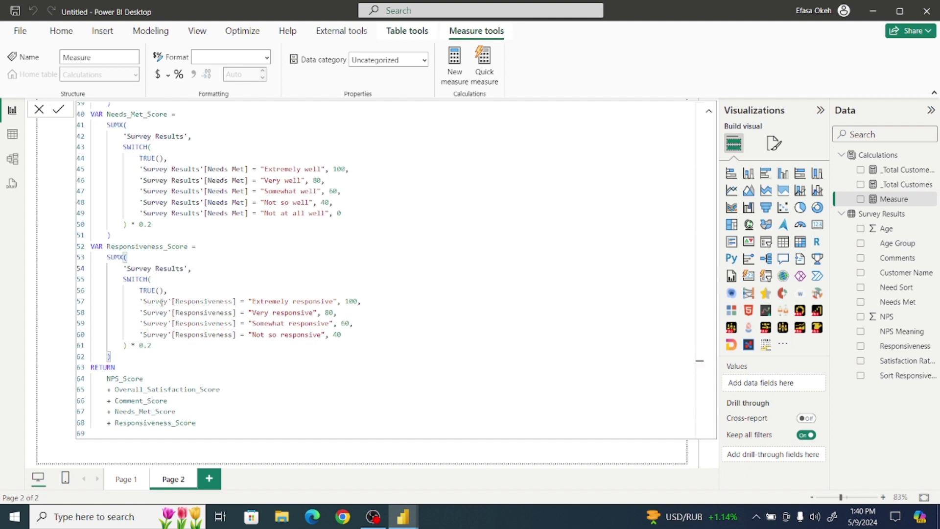
- Replace the old Responsiveness reference in the "Extremely responsive" condition with 'Survey Results'[Responsiveness]
left_click(241, 303)
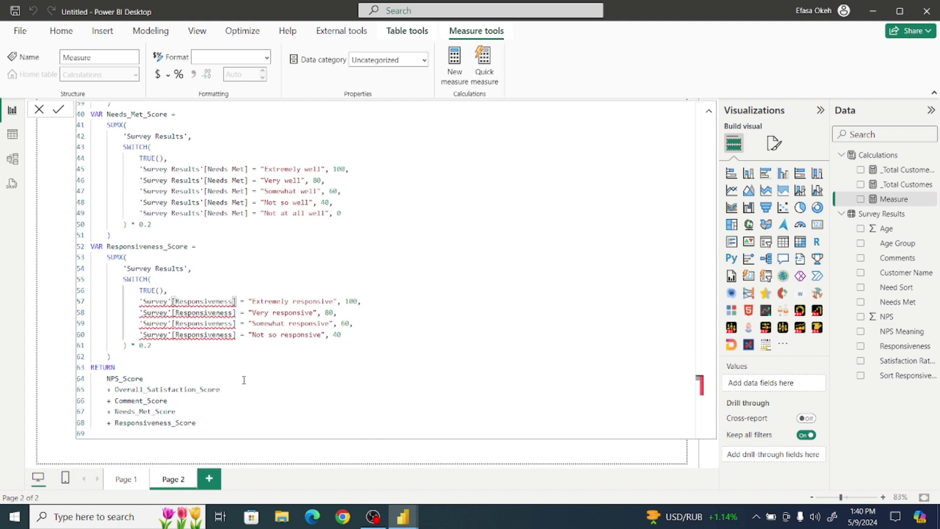
key("BackSpace")
key("BackSpace")
key("BackSpace")
key("BackSpace")
key("BackSpace")
key("BackSpace")
key("BackSpace")
key("BackSpace")
key("BackSpace")
key("BackSpace")
key("BackSpace")
key("BackSpace")
key("BackSpace")
key("BackSpace")
key("BackSpace")
key("BackSpace")
key("BackSpace")
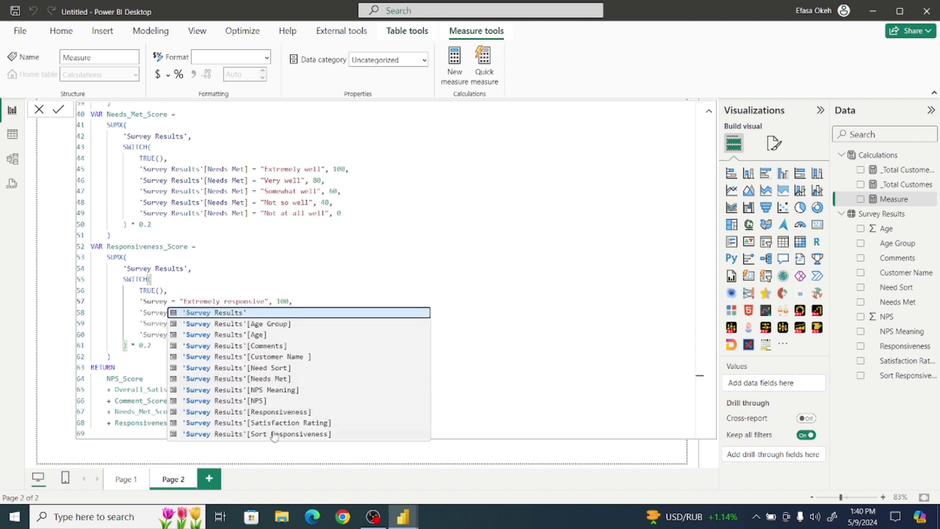
left_click(265, 413)
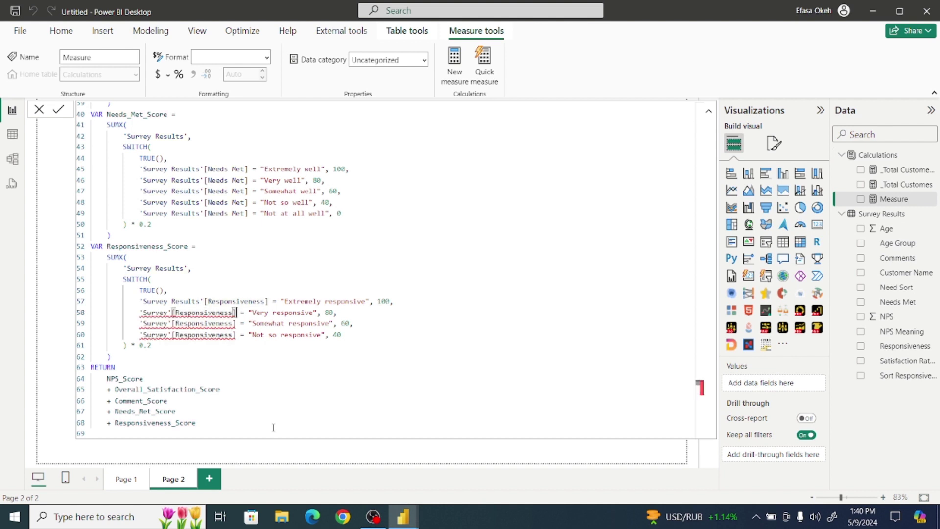
- Point the "Very responsive" condition to the Responsiveness column of the 'Survey Results' table
key("BackSpace")
key("BackSpace")
key("BackSpace")
key("BackSpace")
key("BackSpace")
key("BackSpace")
key("BackSpace")
key("BackSpace")
key("BackSpace")
key("BackSpace")
key("BackSpace")
key("BackSpace")
key("BackSpace")
key("BackSpace")
key("BackSpace")
key("BackSpace")
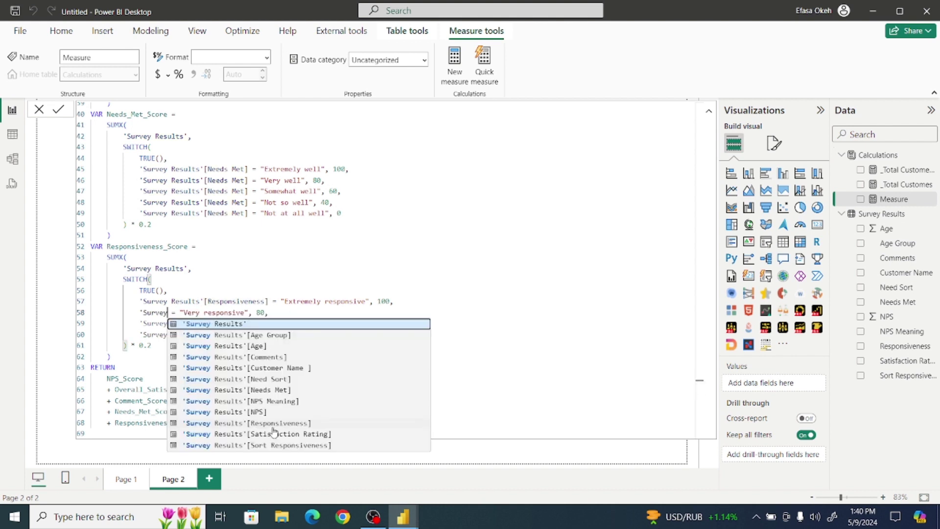
left_click(273, 424)
- Change the "Somewhat responsive" condition's reference to 'Survey Results'[Responsiveness], removing the old 'Survey' reference
key("Down")
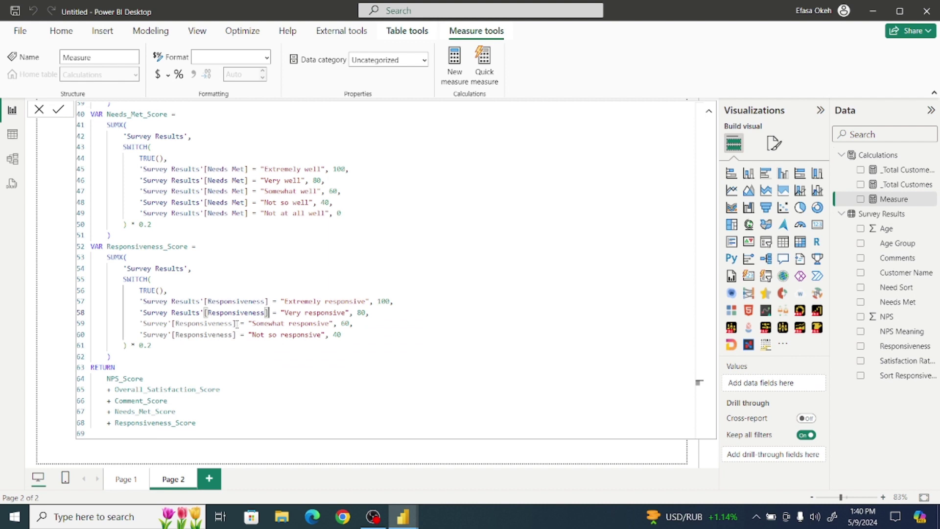
key("BackSpace")
key("BackSpace")
key("BackSpace")
key("BackSpace")
key("BackSpace")
key("BackSpace")
key("BackSpace")
key("BackSpace")
key("BackSpace")
key("BackSpace")
key("BackSpace")
key("BackSpace")
key("BackSpace")
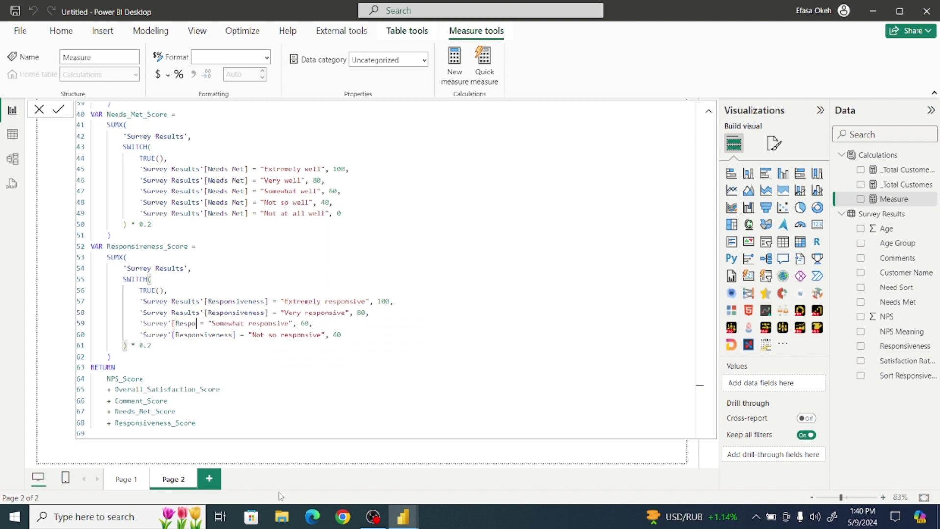
key("BackSpace")
key("BackSpace")
key("BackSpace")
key("BackSpace")
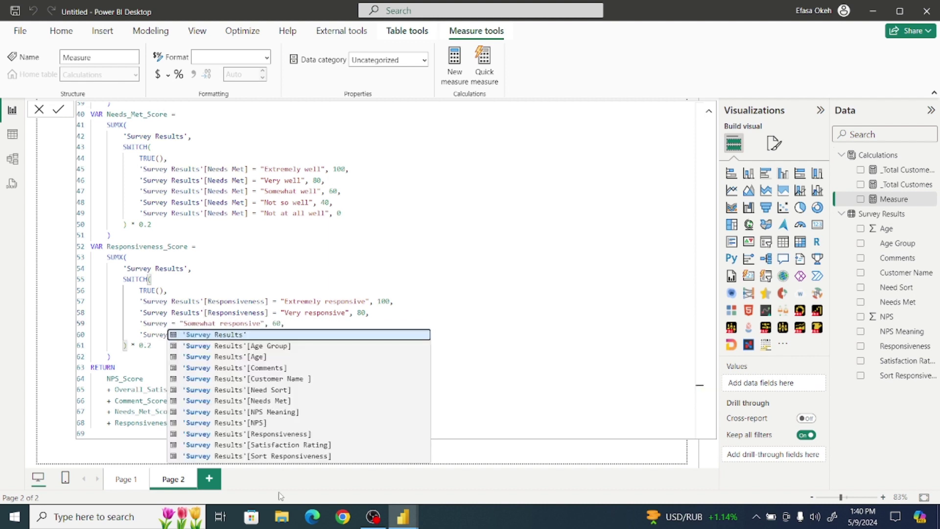
left_click(285, 434)
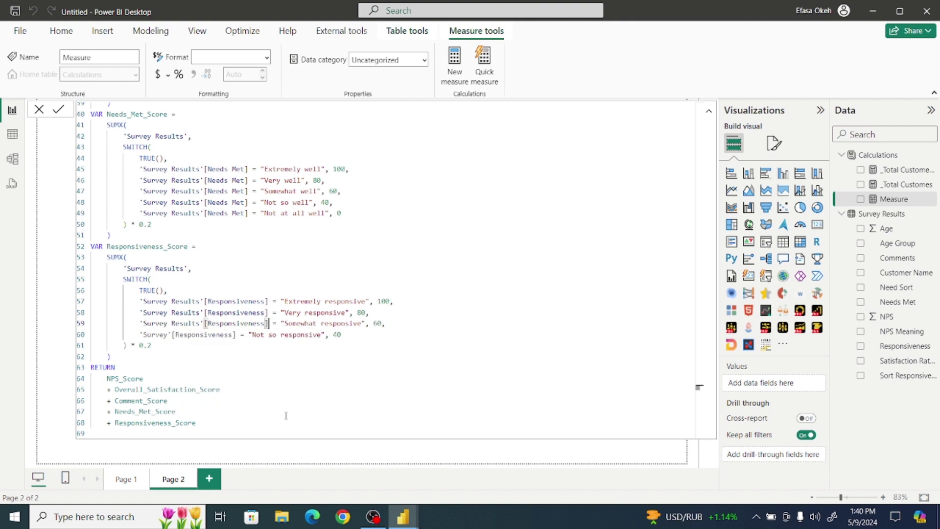
- Replace the old 'Survey' reference in the "Not so responsive" condition with 'Survey Results'[Responsiveness]
left_click(238, 335)
key("BackSpace")
key("BackSpace")
key("BackSpace")
key("BackSpace")
key("BackSpace")
key("BackSpace")
key("BackSpace")
key("BackSpace")
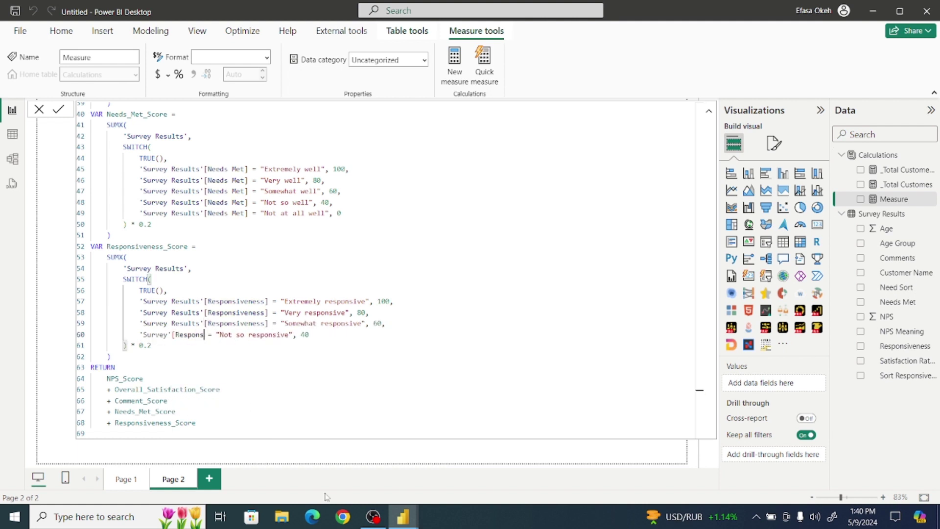
key("BackSpace")
key("BackSpace")
key("BackSpace")
key("BackSpace")
key("BackSpace")
key("BackSpace")
key("BackSpace")
key("BackSpace")
key("BackSpace")
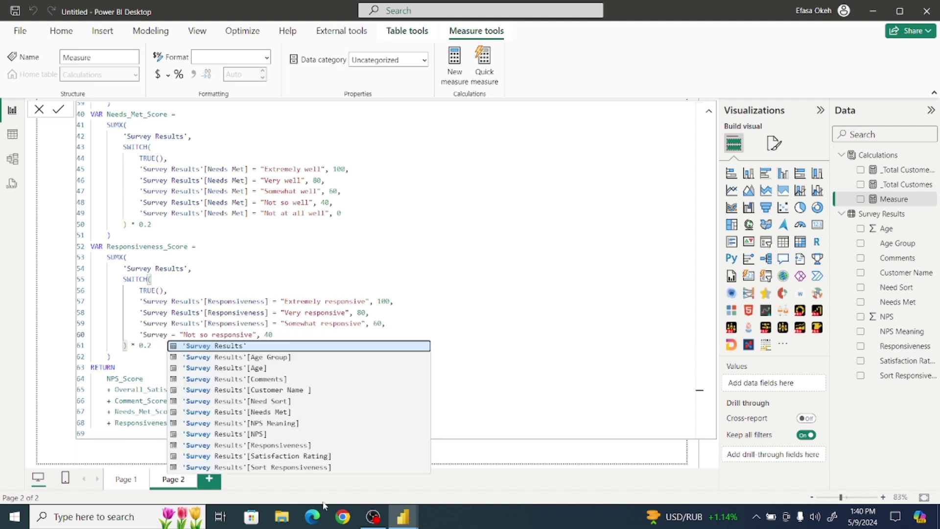
left_click(292, 445)
left_click(294, 386)
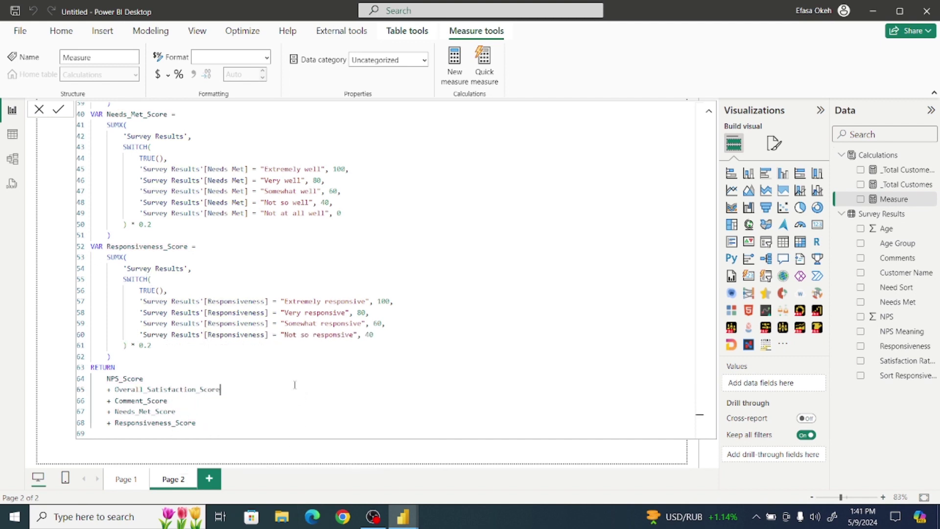
- Review the Customer Satisfaction Score formula from the summed scores in RETURN back up to the NPS_Score variable
double_click(295, 385)
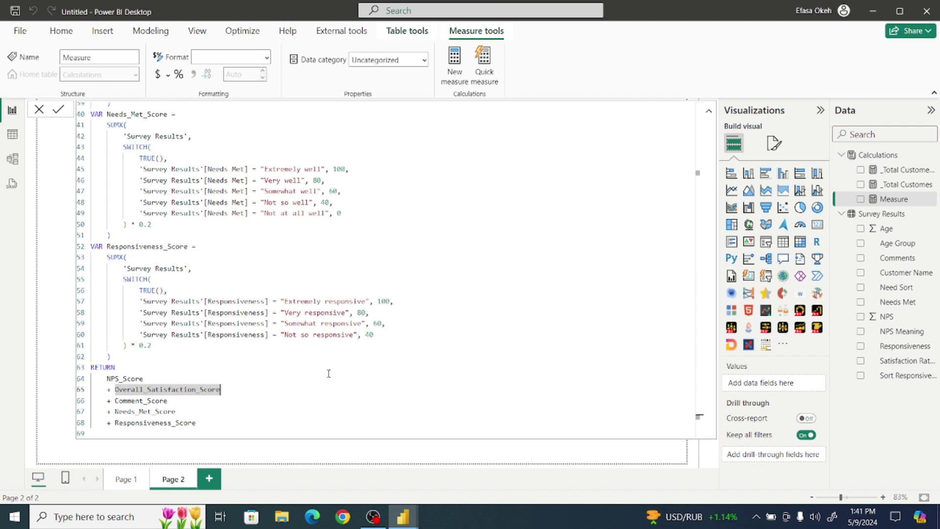
left_click(364, 357)
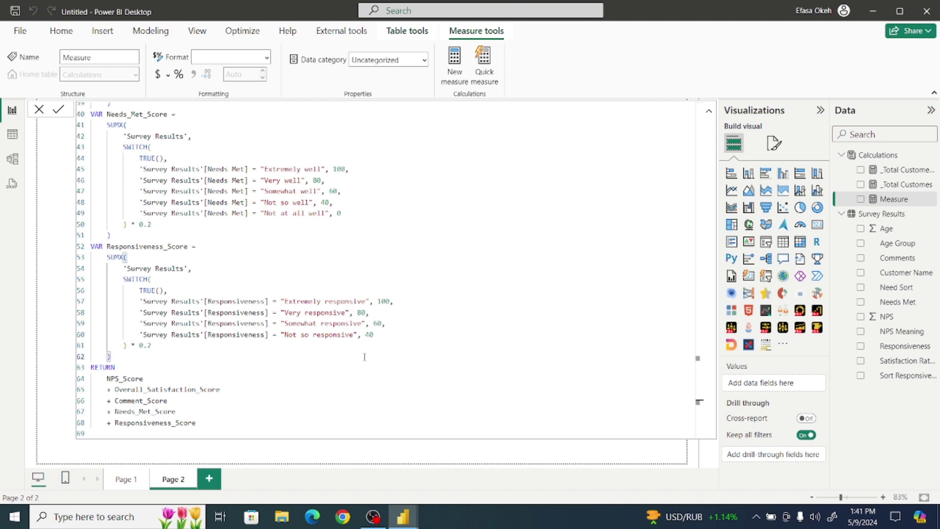
key("Up")
key("Up")
key("Up")
key("Up")
key("Up")
key("Up")
key("Up")
key("Up")
key("Up")
key("Up")
key("Up")
key("Up")
key("Up")
key("Up")
key("Up")
key("Up")
key("Up")
key("Up")
key("Up")
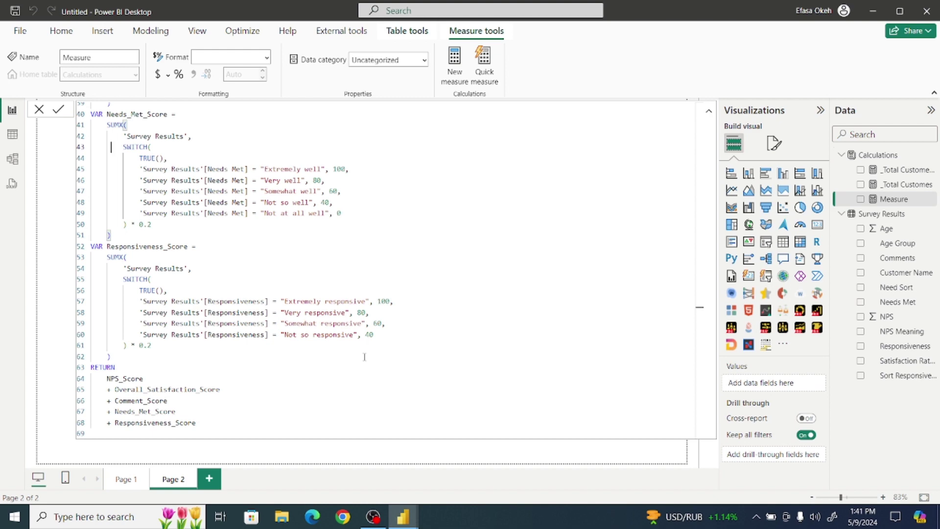
key("Up")
key("Up")
key("Up")
key("Up")
key("Up")
key("Up")
key("Up")
key("Up")
key("Up")
key("Up")
key("Up")
key("Up")
key("Up")
key("Up")
key("Up")
key("Up")
key("Up")
key("Up")
key("Up")
key("Up")
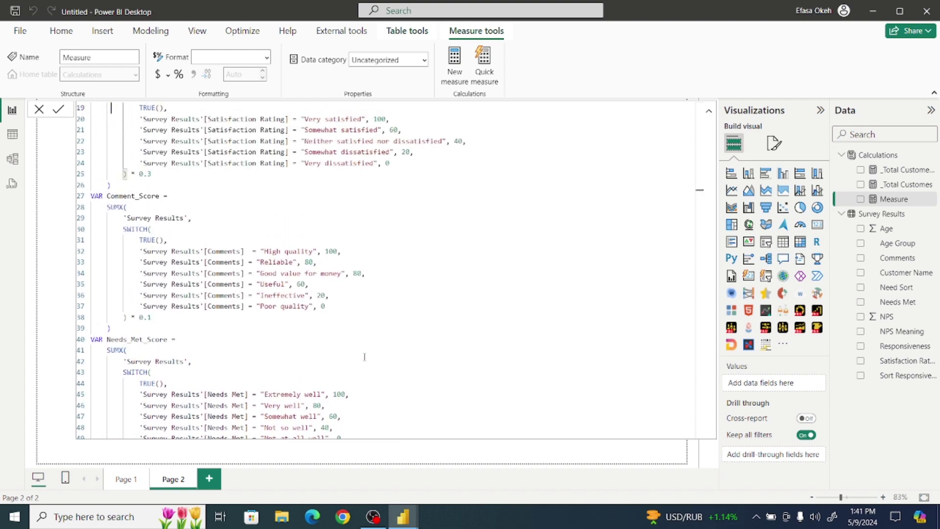
key("Up")
key("Up")
key("Up")
key("Up")
key("Up")
key("Up")
key("Up")
key("Up")
key("Up")
key("Up")
key("Up")
key("Up")
key("Up")
key("Up")
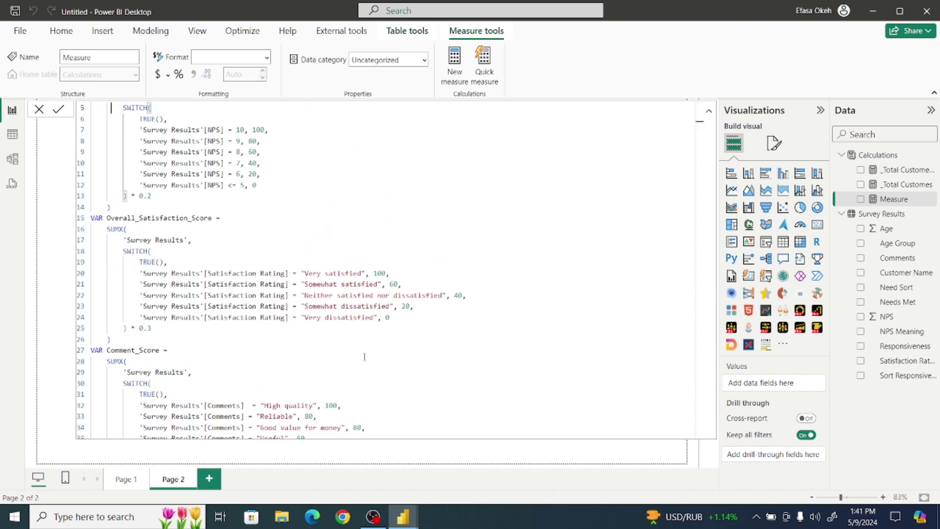
key("Up")
key("Up")
key("Up")
key("Up")
key("Up")
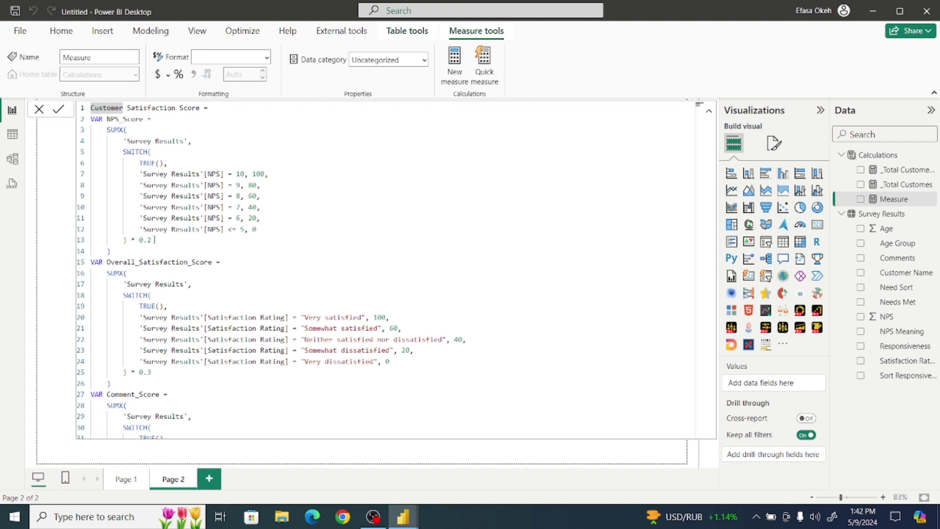
- Check the NPS_Score weight and commit the Customer Satisfaction Score measure
left_click(153, 239)
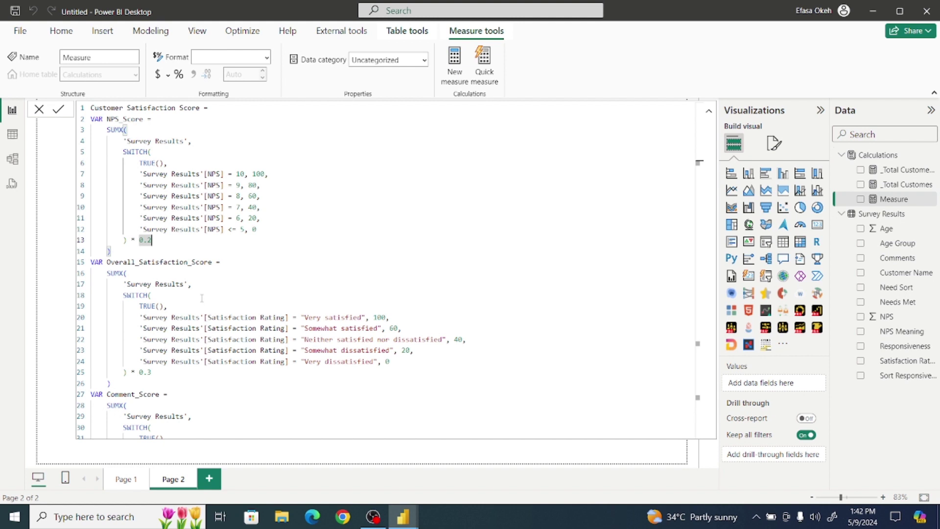
left_click(57, 111)
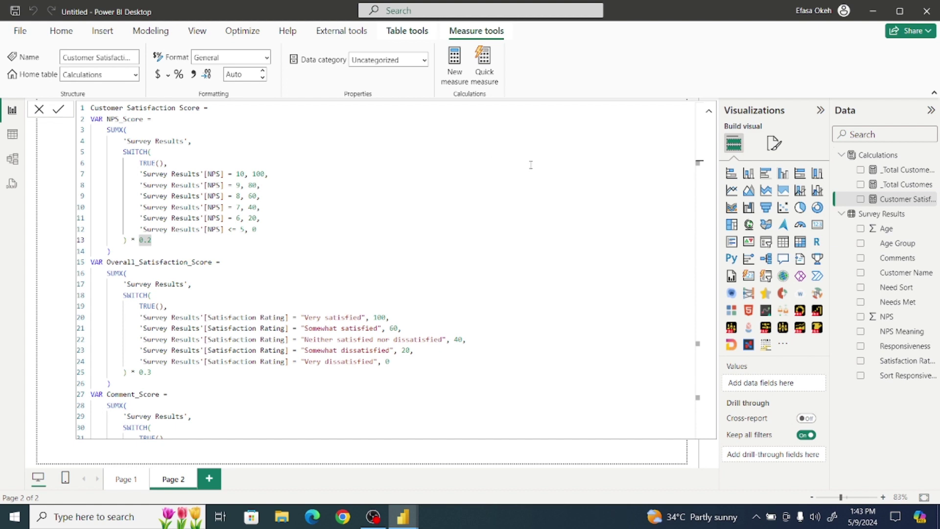
- Read through the committed Customer Satisfaction Score formula down to its RETURN section
left_click(588, 250)
key("Down")
key("Down")
key("Down")
key("Down")
key("Down")
key("Down")
key("Down")
key("Down")
key("Down")
key("Down")
key("Down")
key("Down")
key("Down")
key("Down")
key("Down")
key("Down")
key("Down")
key("Down")
key("Down")
key("Down")
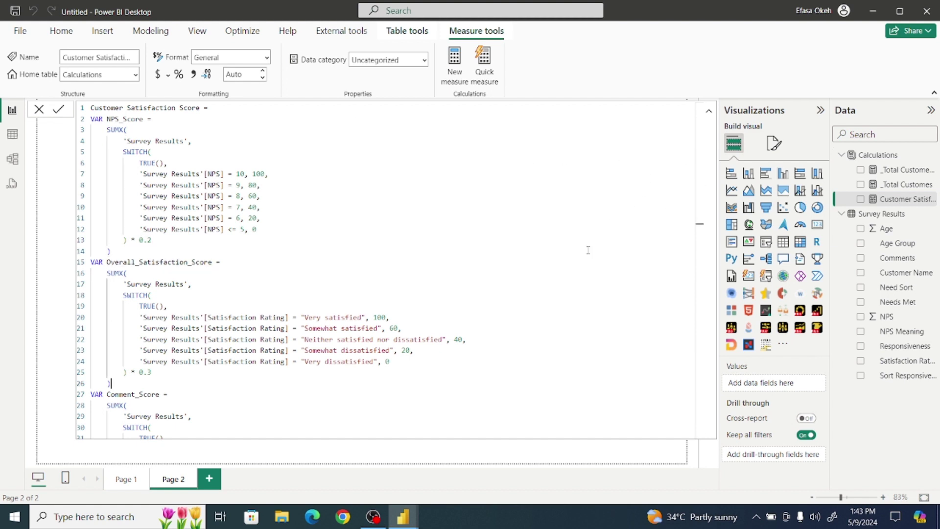
key("Down")
key("Down")
key("Down")
key("Down")
key("Down")
key("Down")
key("Down")
key("Down")
key("Down")
key("Down")
key("Down")
key("Down")
key("Down")
key("Down")
key("Down")
key("Down")
key("Down")
key("Down")
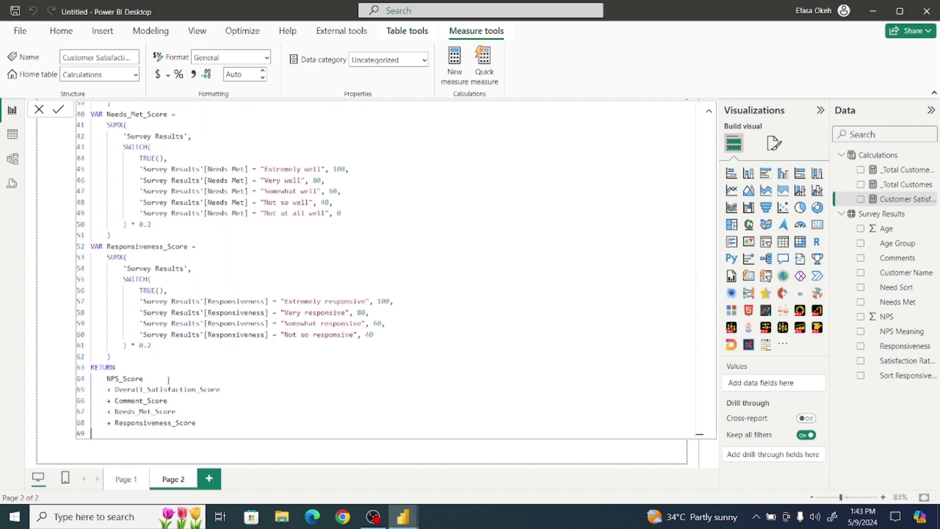
left_click(106, 381)
- Collapse the formula editor and add a table visual to Page 2, enlarged to nearly the full page height
left_click(709, 111)
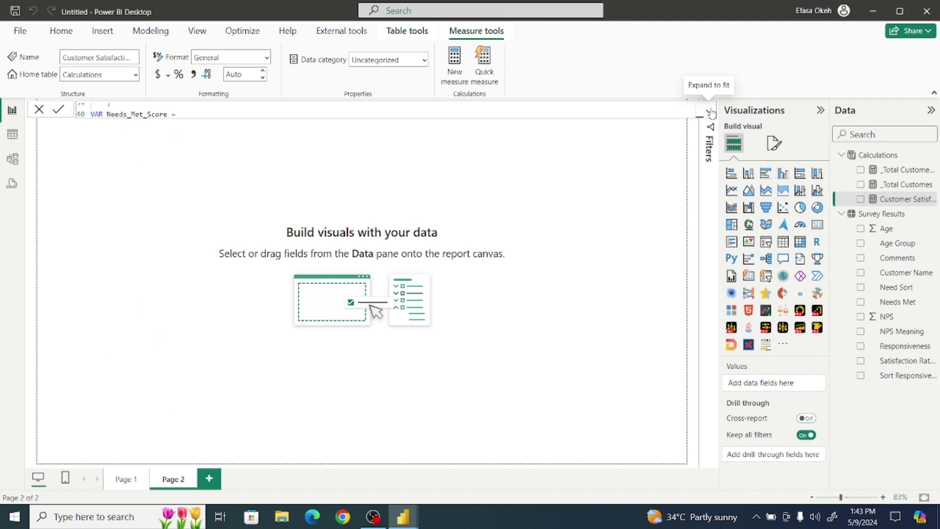
left_click(609, 182)
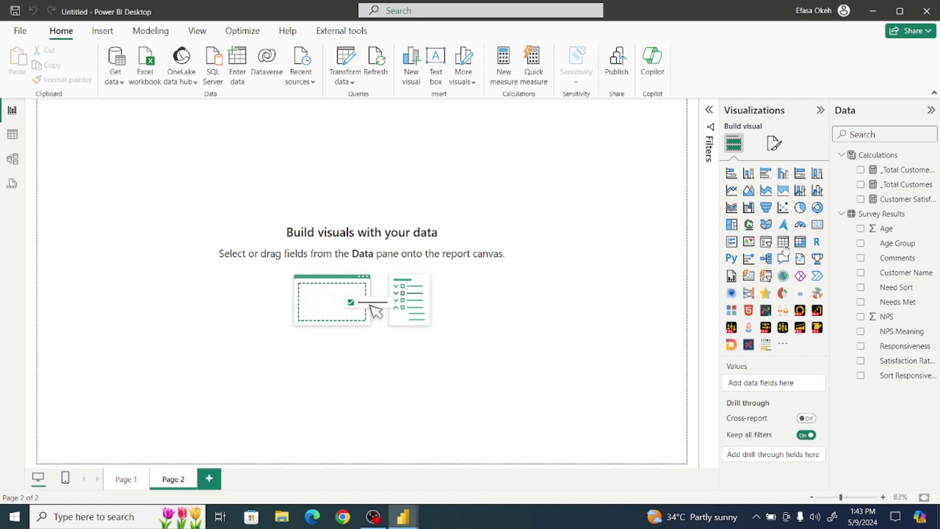
left_click(783, 242)
left_click_drag(130, 175, 242, 188)
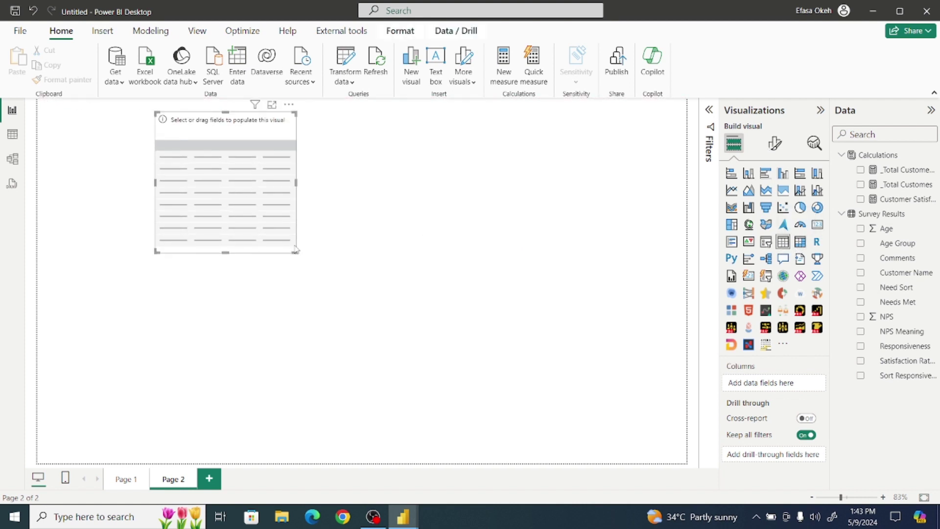
left_click_drag(296, 255, 470, 444)
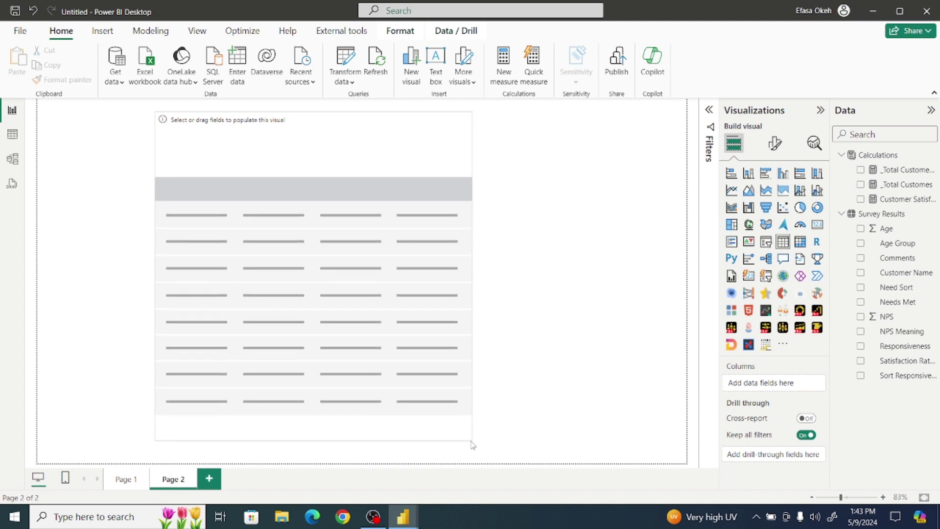
- Fill the table with Customer Name and Customer Satisfaction Score, and sort it by Customer Satisfaction Score
left_click(861, 274)
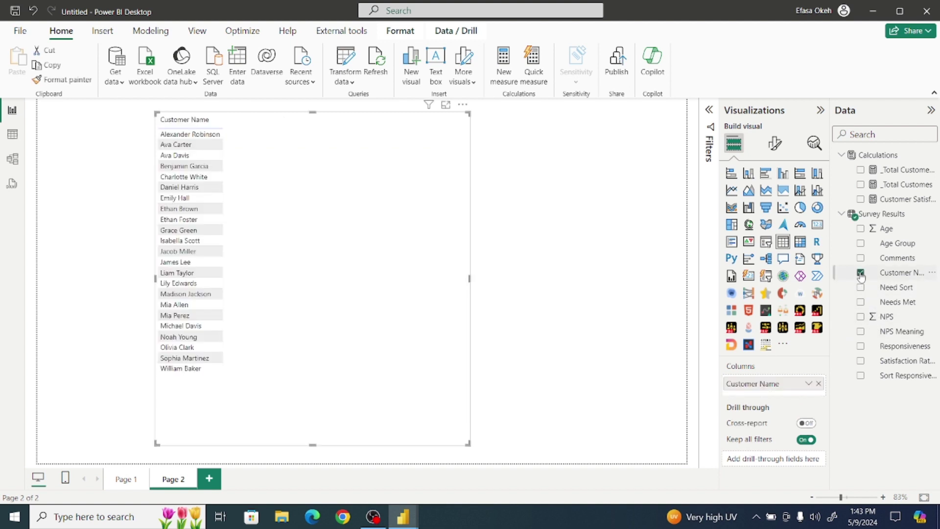
left_click(861, 201)
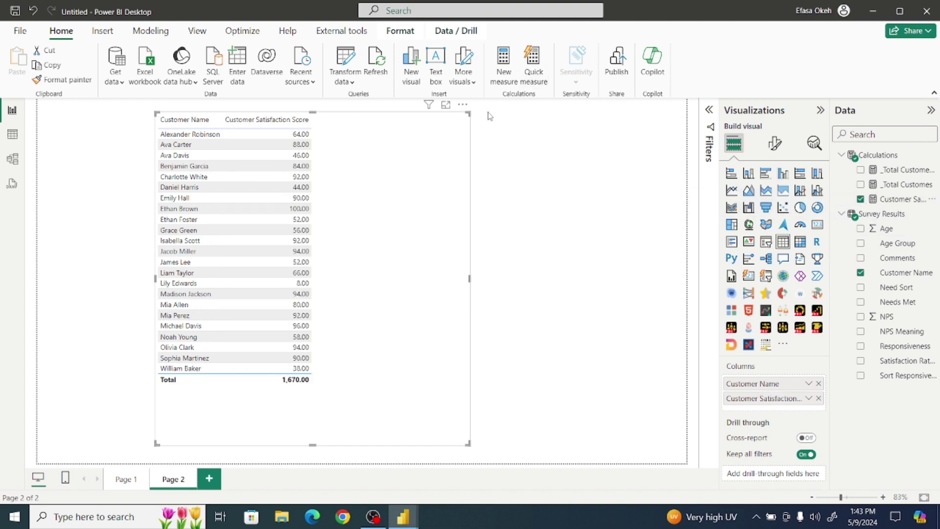
left_click(463, 105)
mouse_move(518, 220)
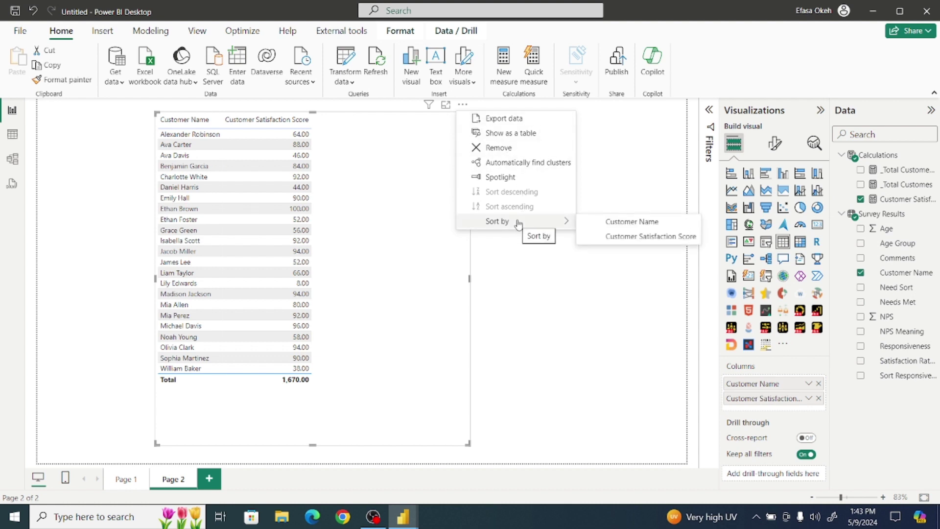
left_click(610, 237)
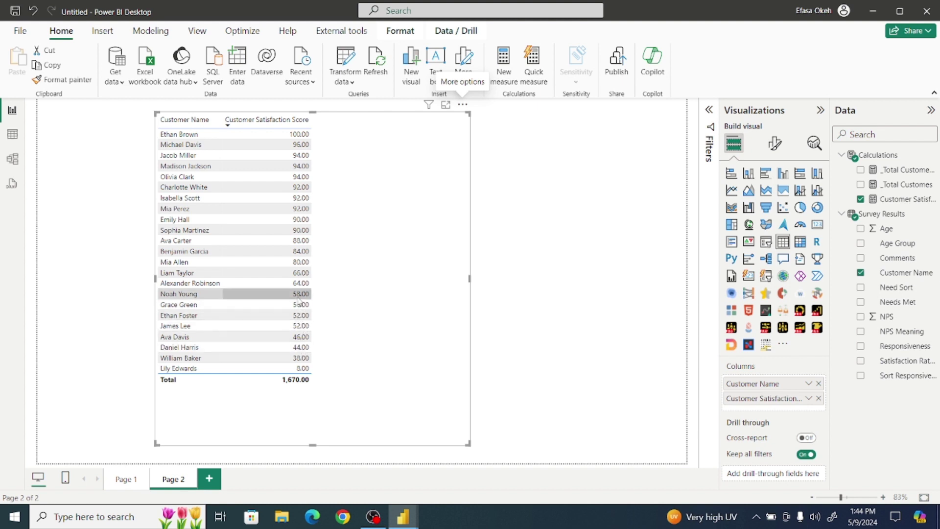
- Look at the Customer Satisfaction Score measure's definition and return to the table visual
left_click(916, 201)
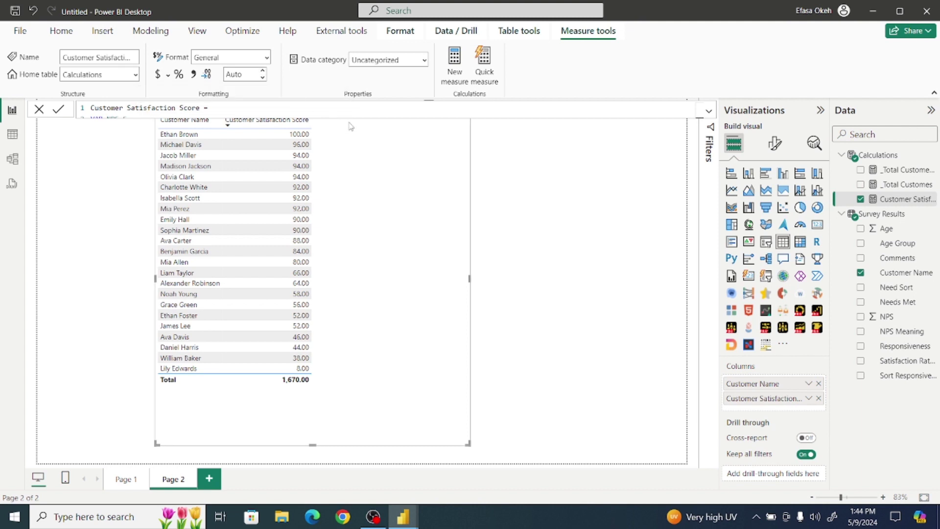
left_click(501, 189)
left_click(340, 166)
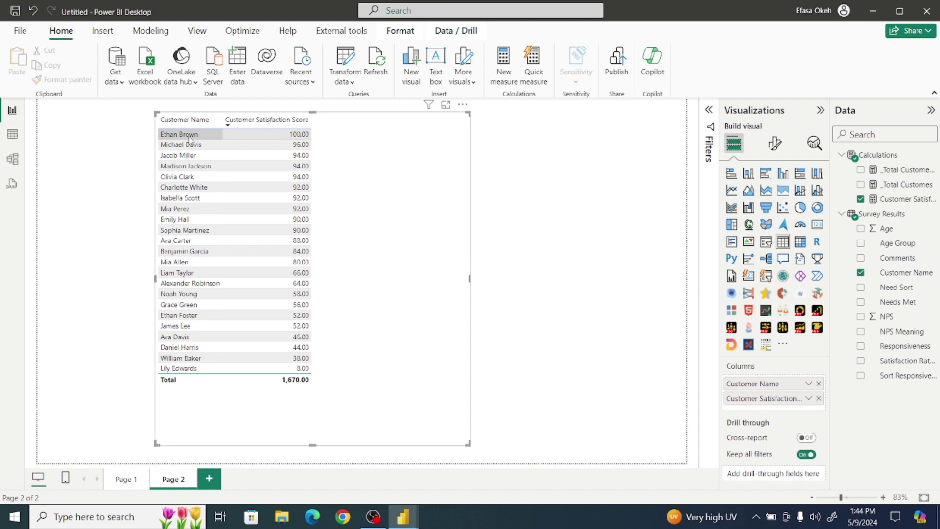
- Examine the top-scoring customer's NPS, Satisfaction Rating, Comments and Needs Met answers in the Survey Results data, then return to the report
left_click(14, 142)
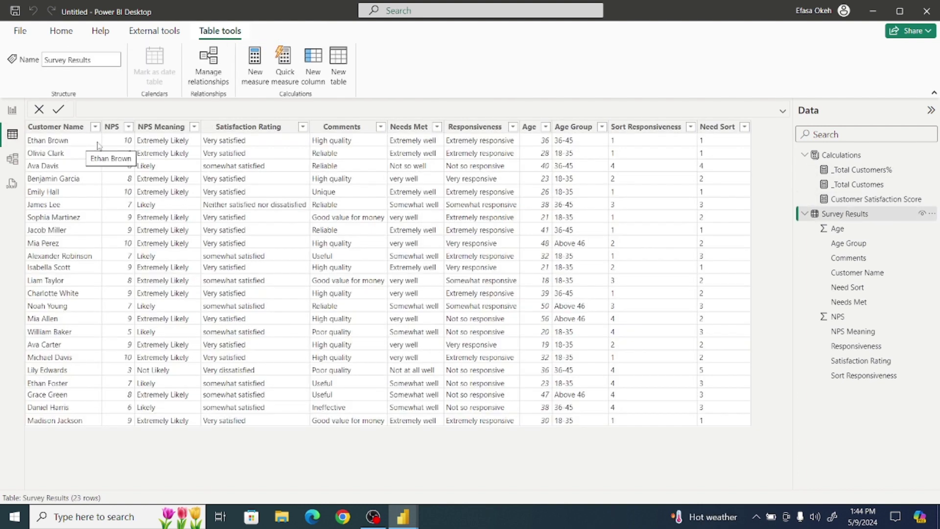
left_click(123, 145)
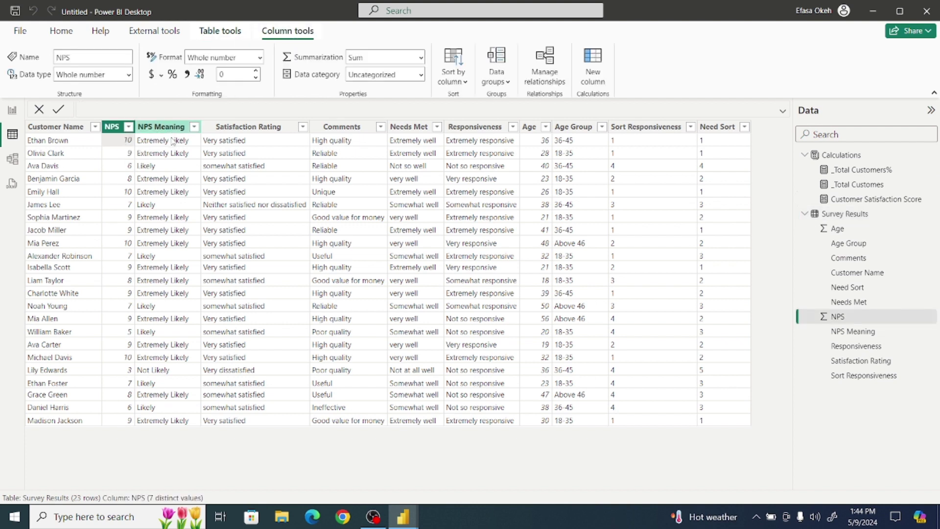
left_click(227, 143)
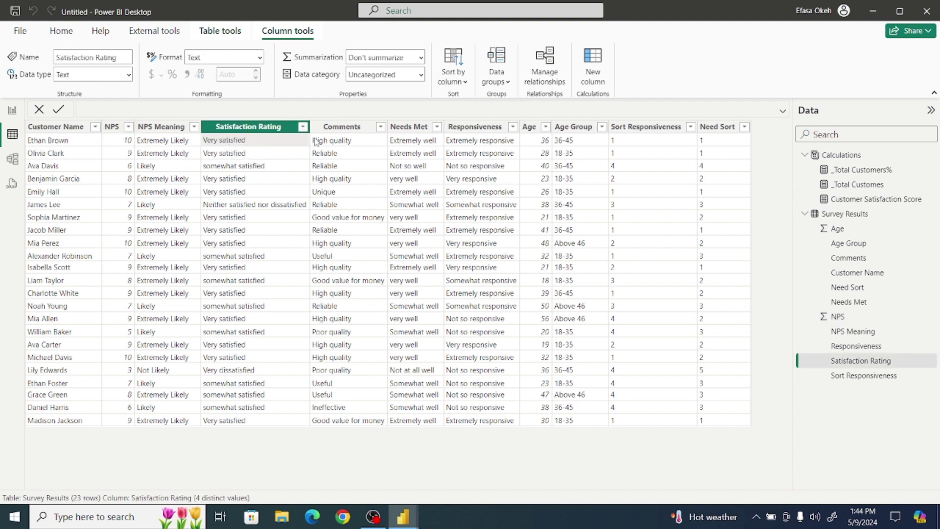
left_click(339, 142)
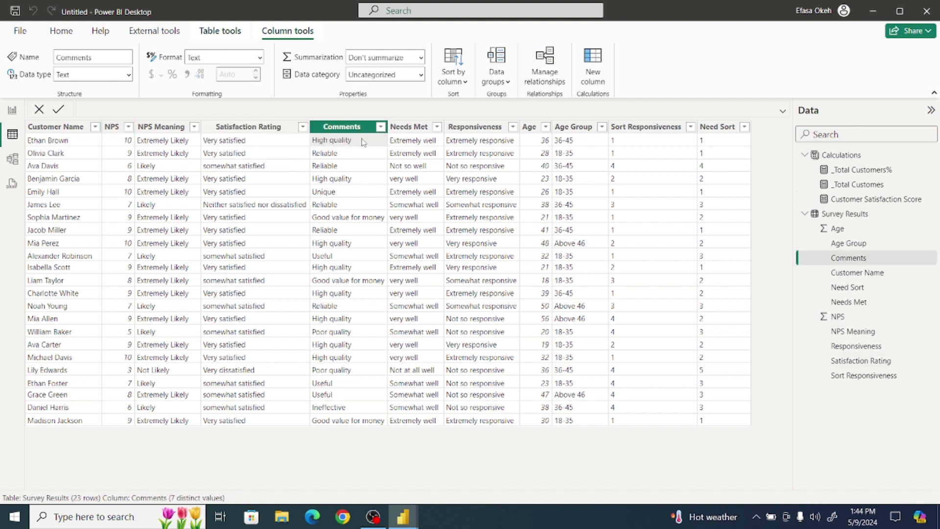
left_click(419, 142)
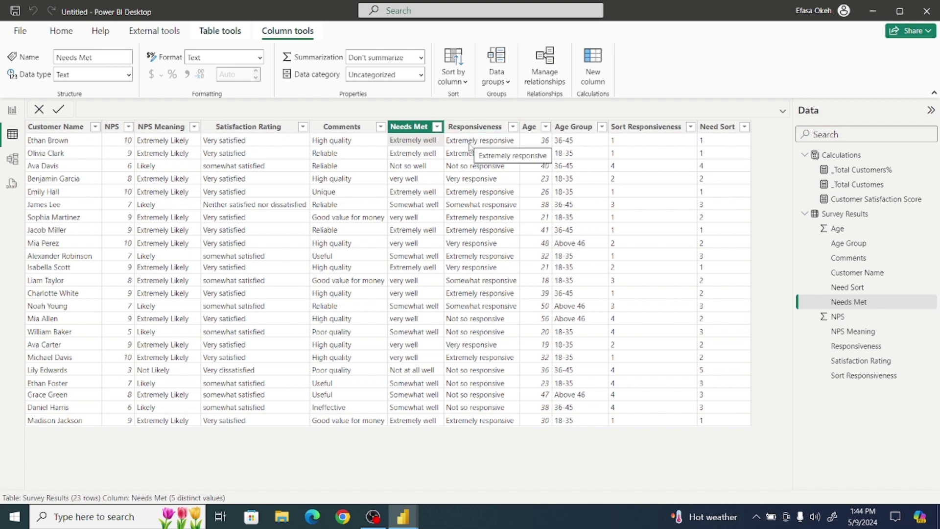
left_click(12, 110)
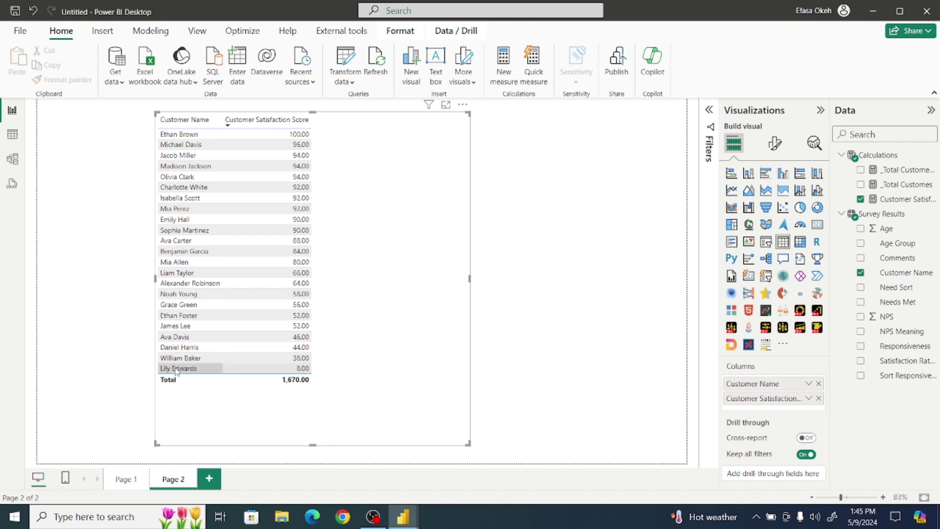
- Examine the survey answers of the two lowest-scoring customers in the Survey Results data and return to the report
left_click(12, 141)
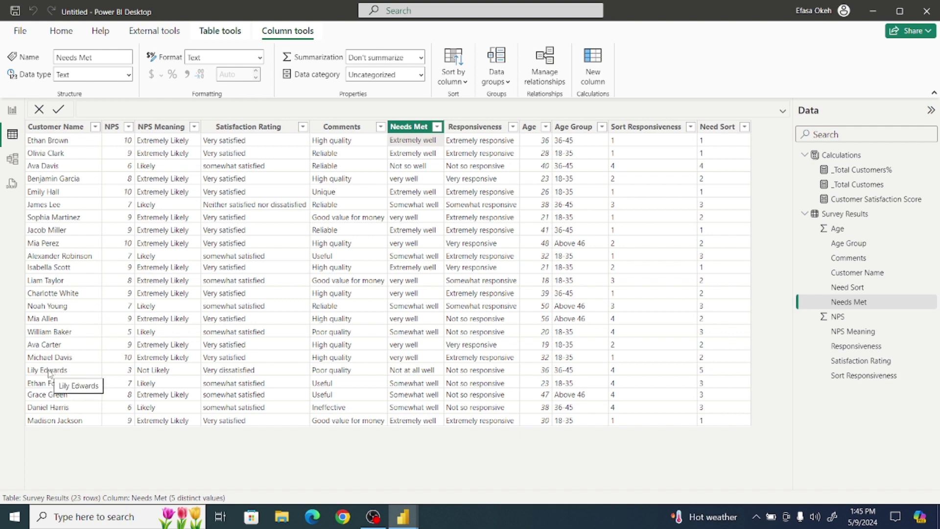
left_click(123, 372)
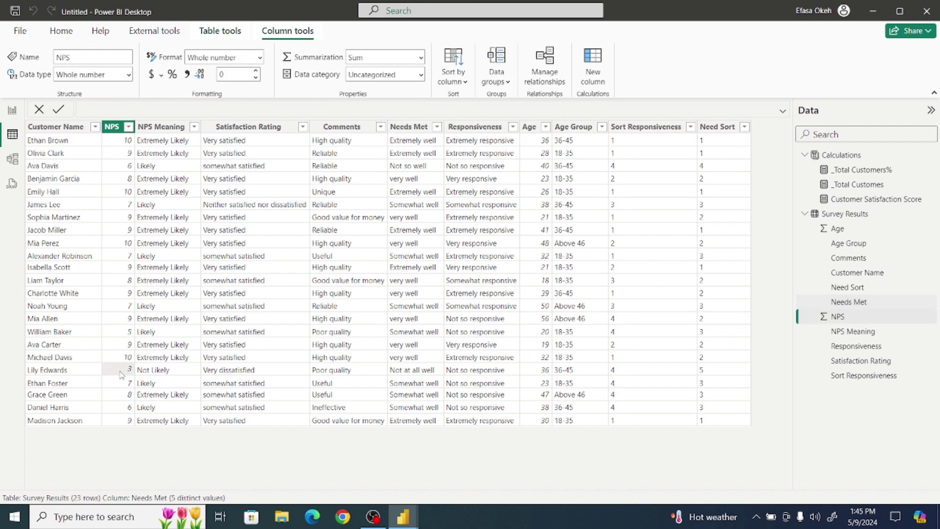
left_click(157, 375)
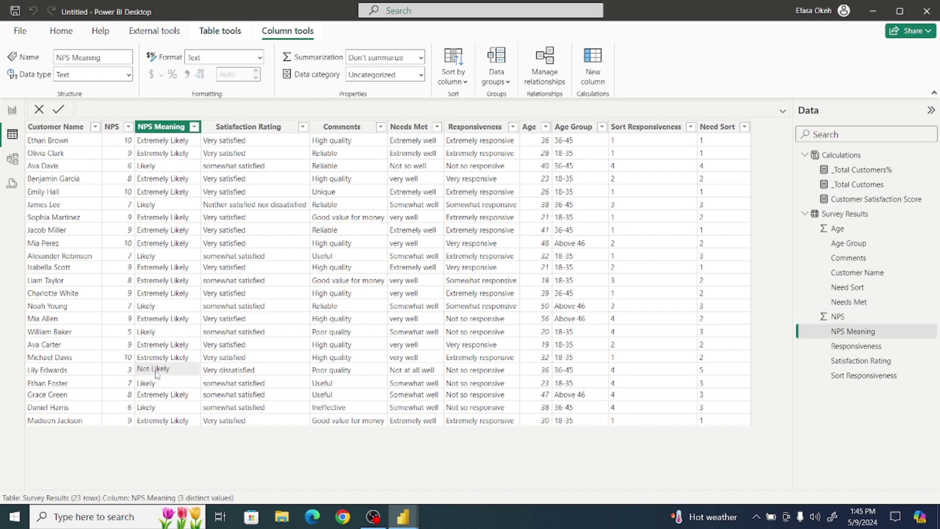
left_click(227, 375)
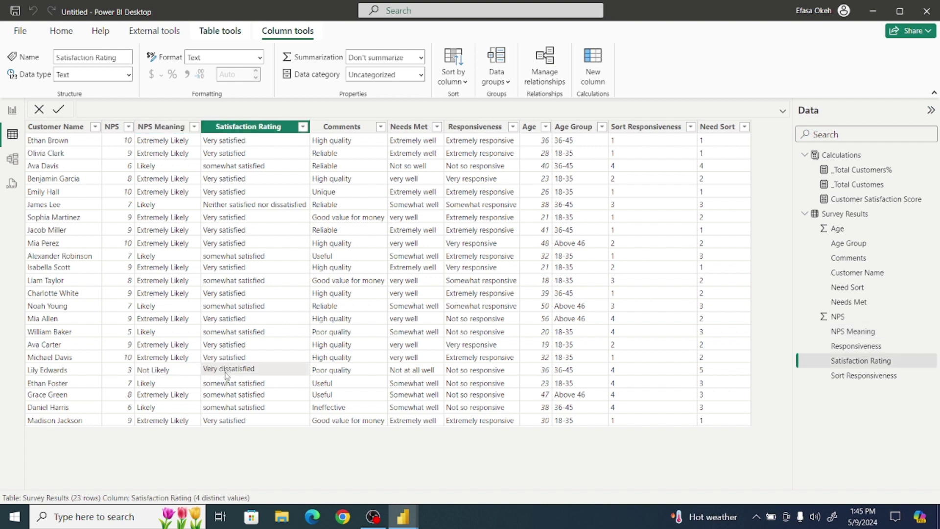
left_click(331, 373)
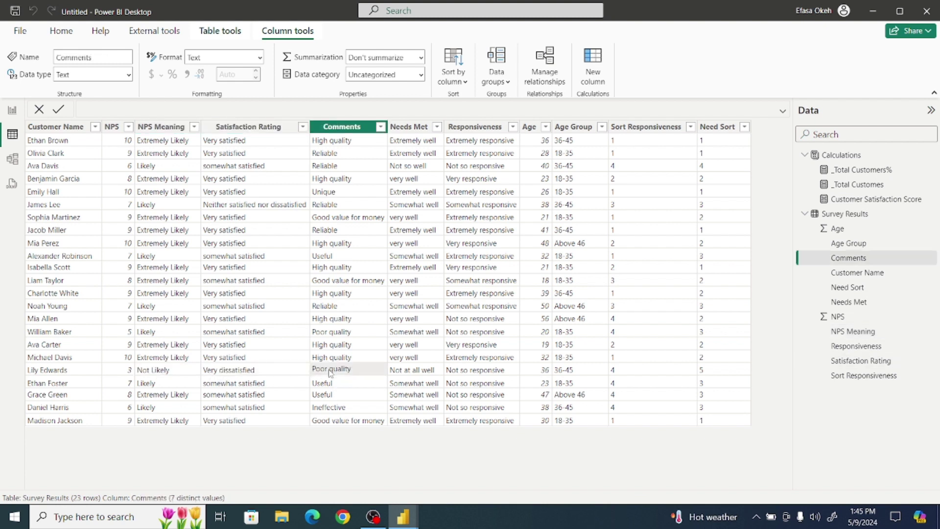
left_click(410, 369)
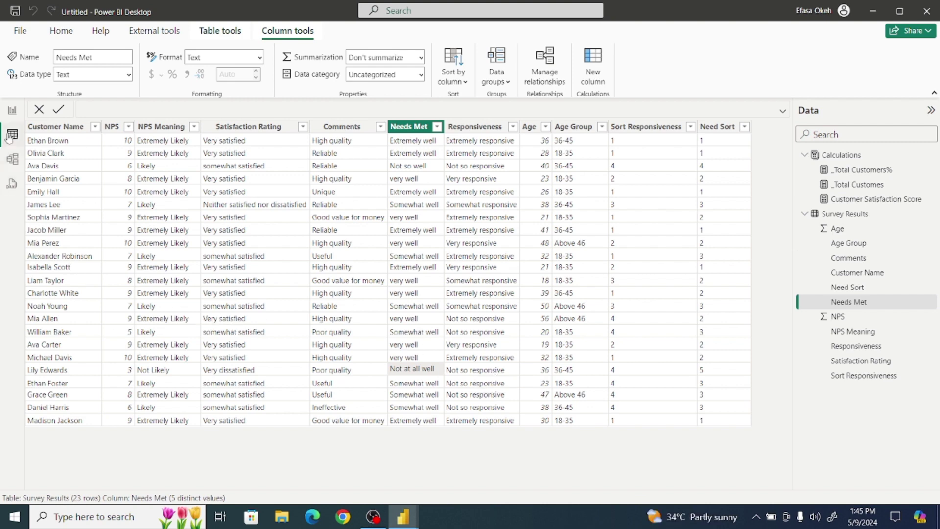
left_click(13, 110)
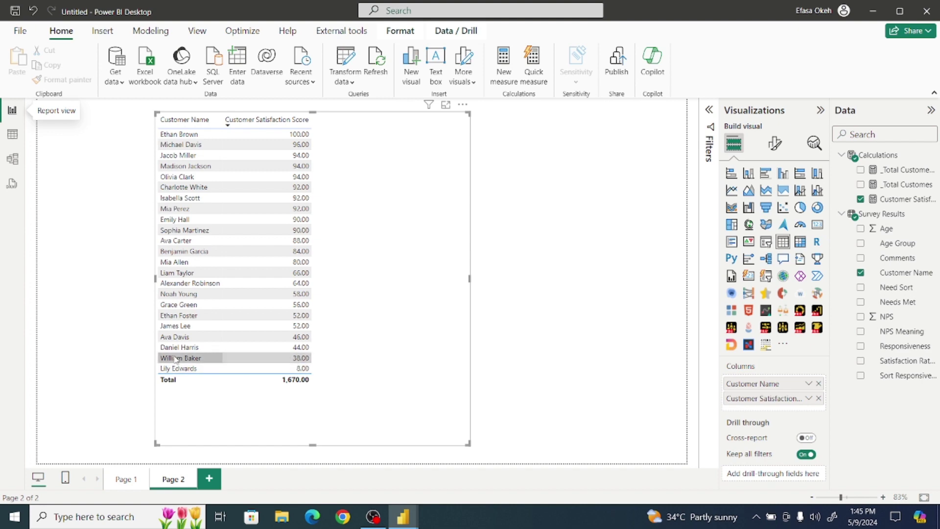
left_click(12, 135)
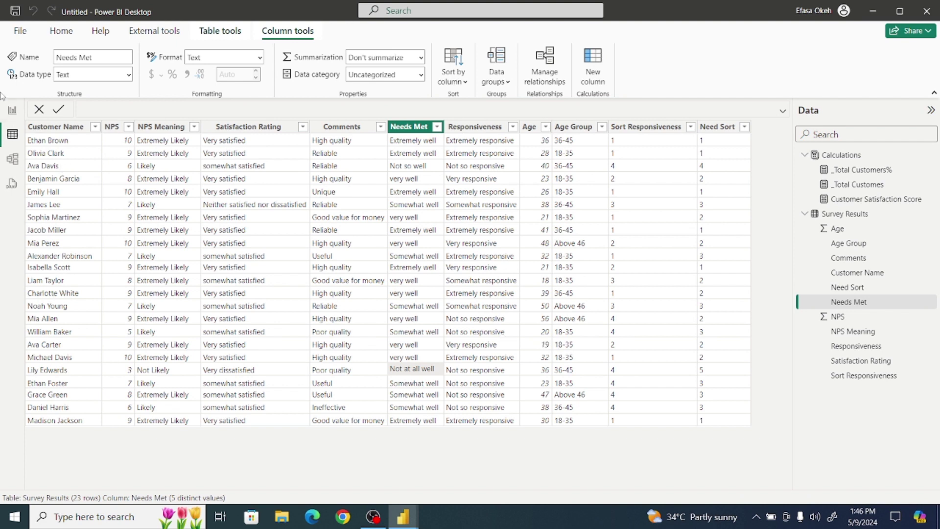
left_click(15, 112)
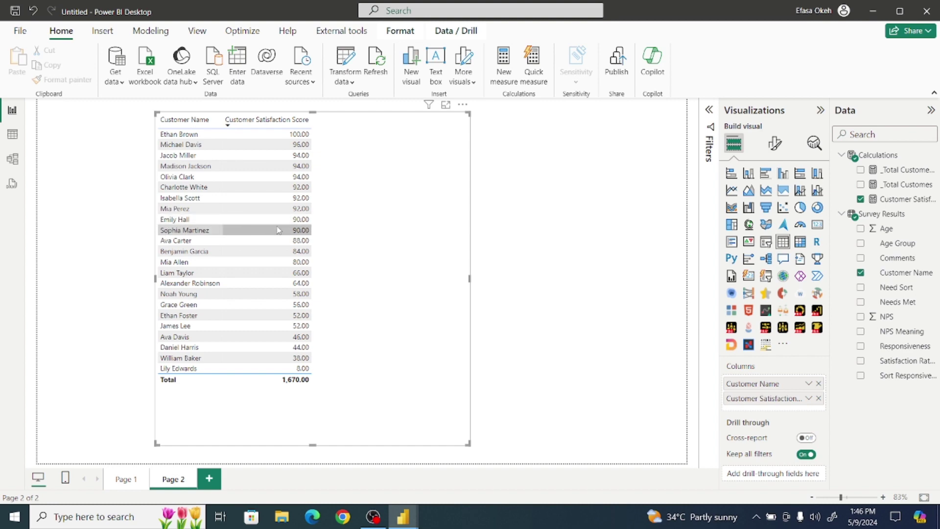
- Examine the NPS, NPS Meaning and Satisfaction Rating answers of the "Unique" commenter in the Survey Results data, then return to the report
left_click(12, 136)
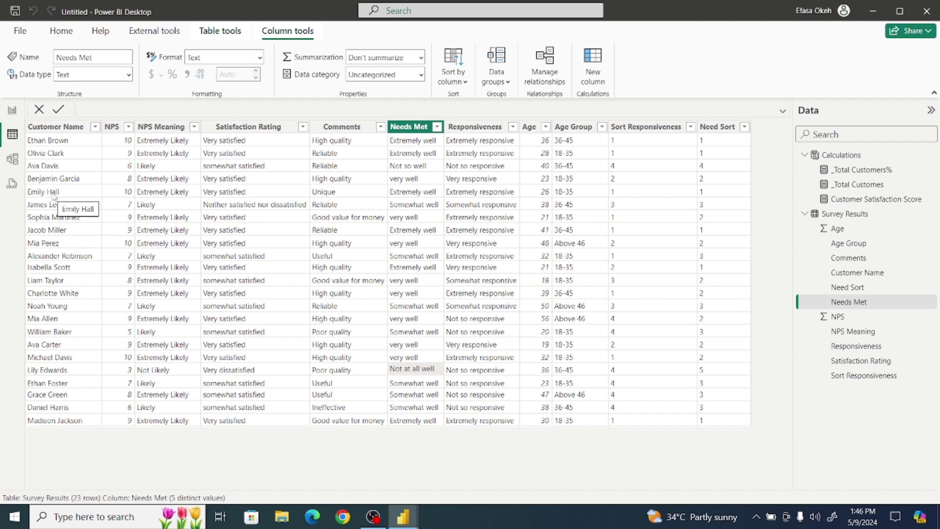
left_click(122, 195)
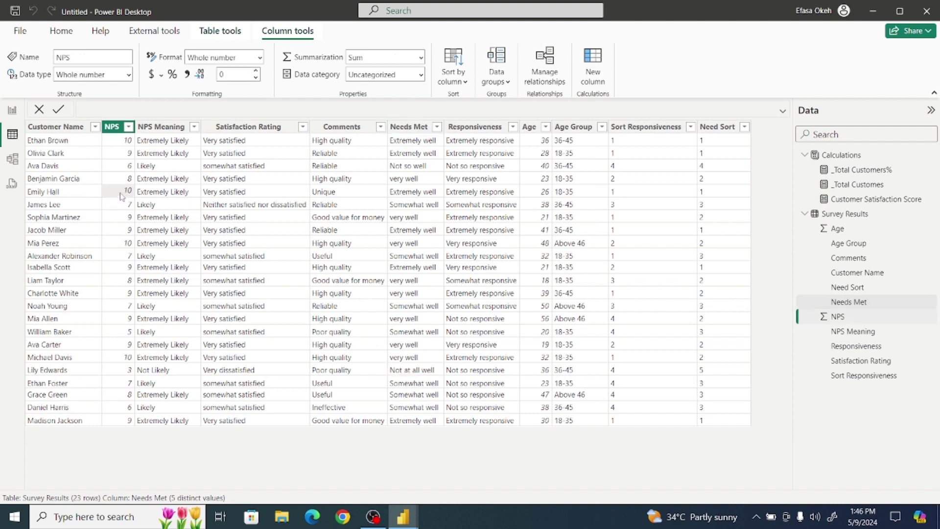
left_click(159, 198)
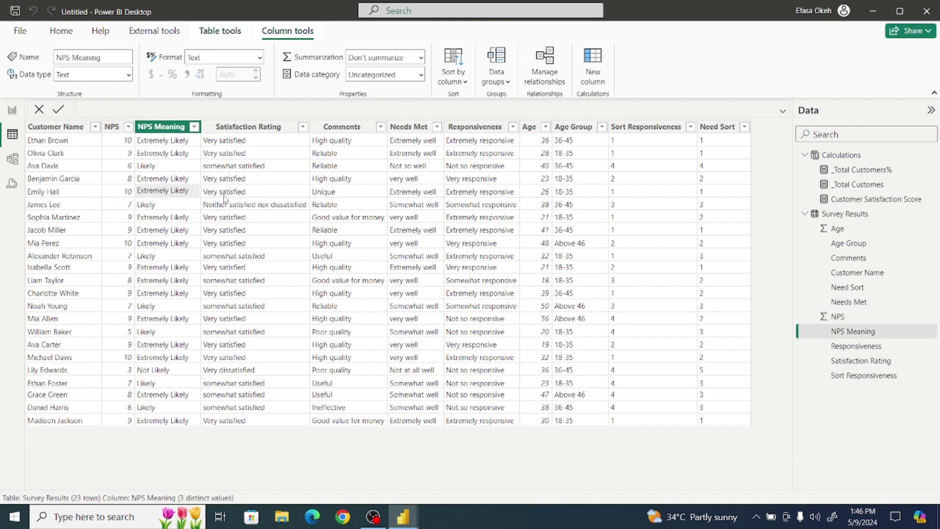
left_click(225, 198)
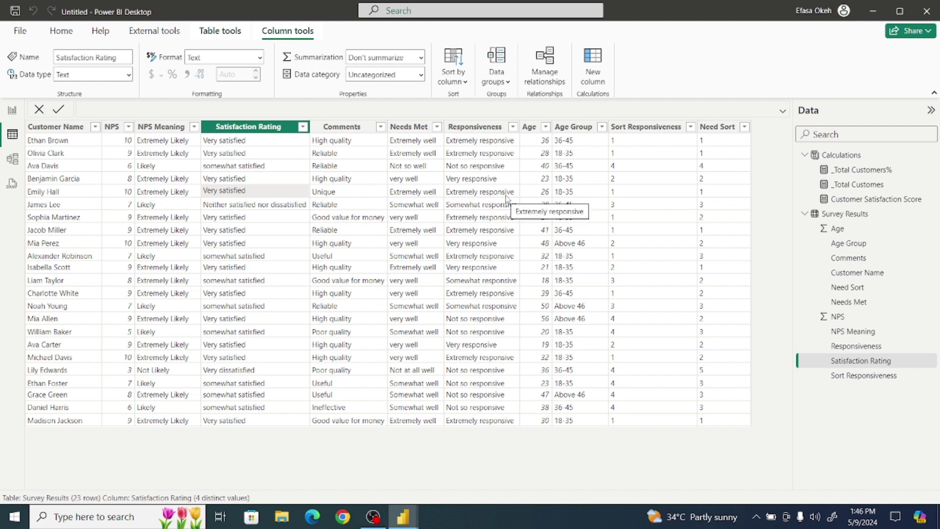
left_click(12, 110)
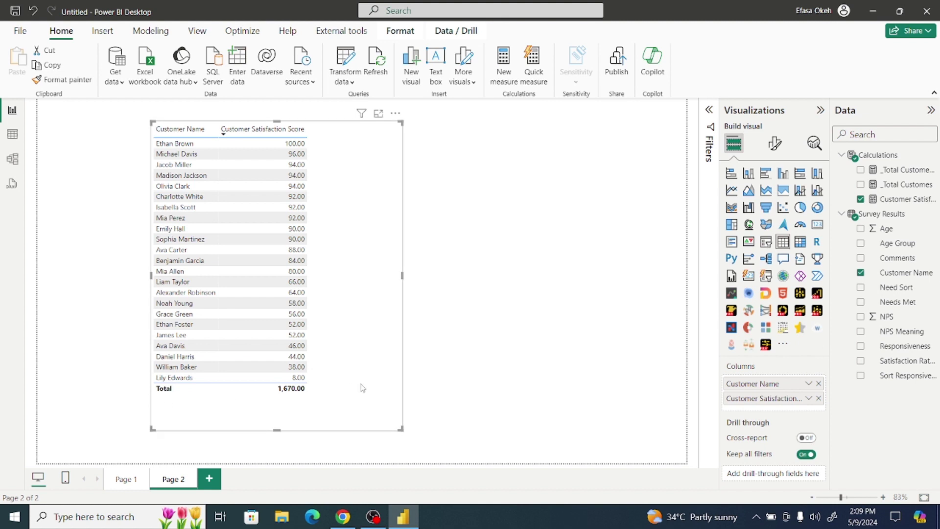
- Turn off the totals values in the customer satisfaction table's visual formatting
left_click(775, 143)
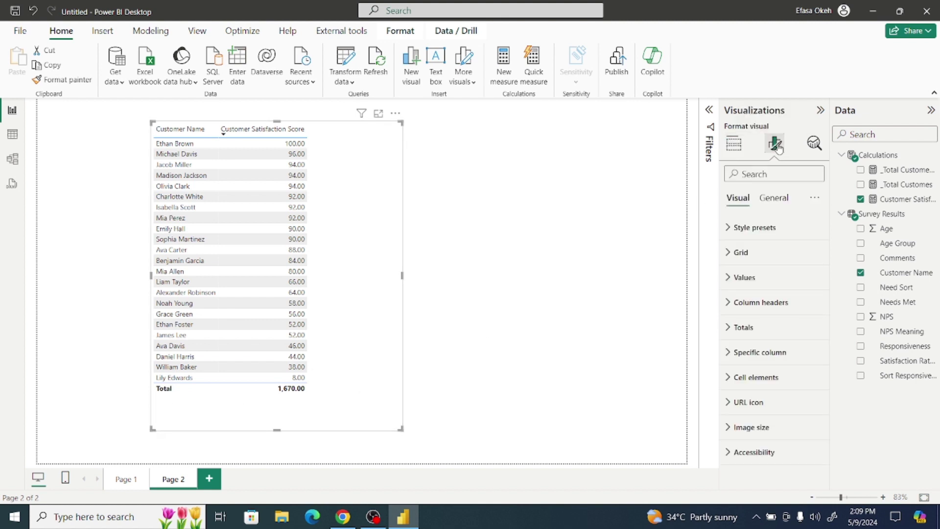
left_click(743, 327)
left_click(810, 357)
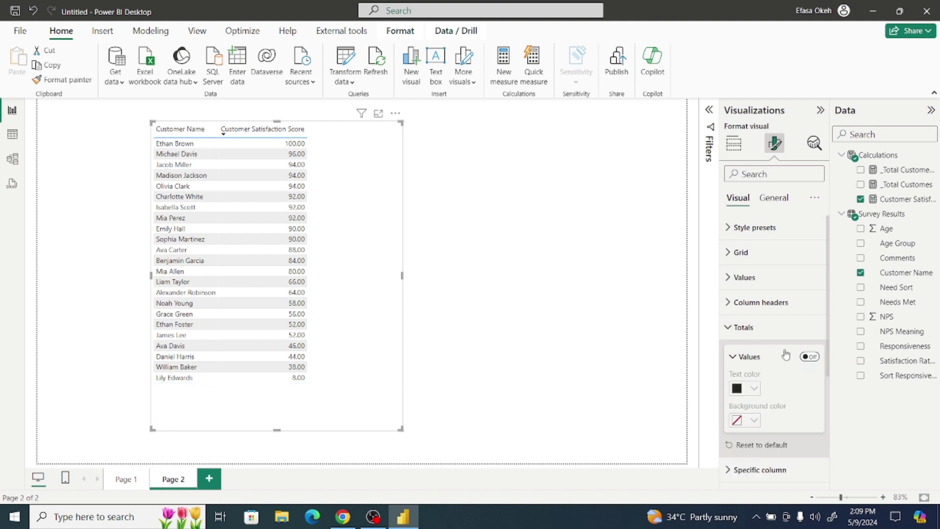
left_click(750, 336)
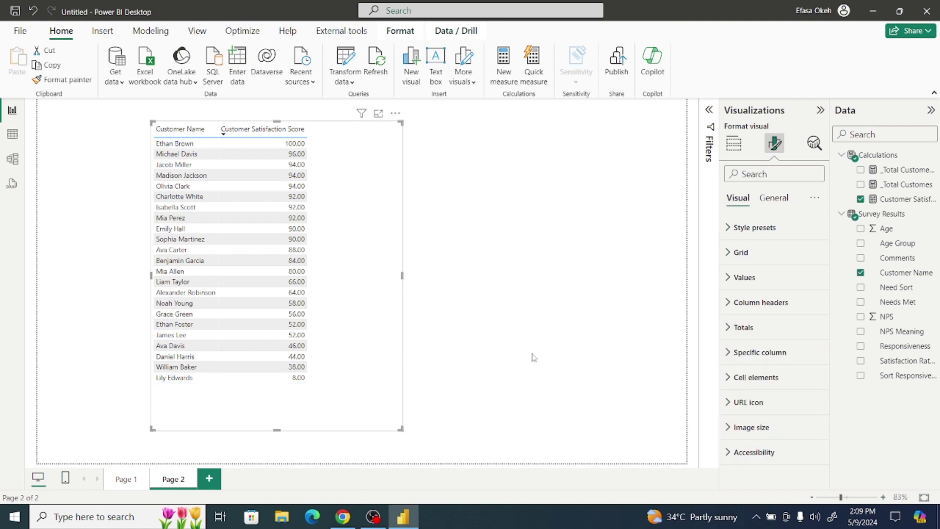
- Shrink the table visual's frame so it fits closely around its two columns and the last customer row
left_click(460, 370)
left_click(403, 395)
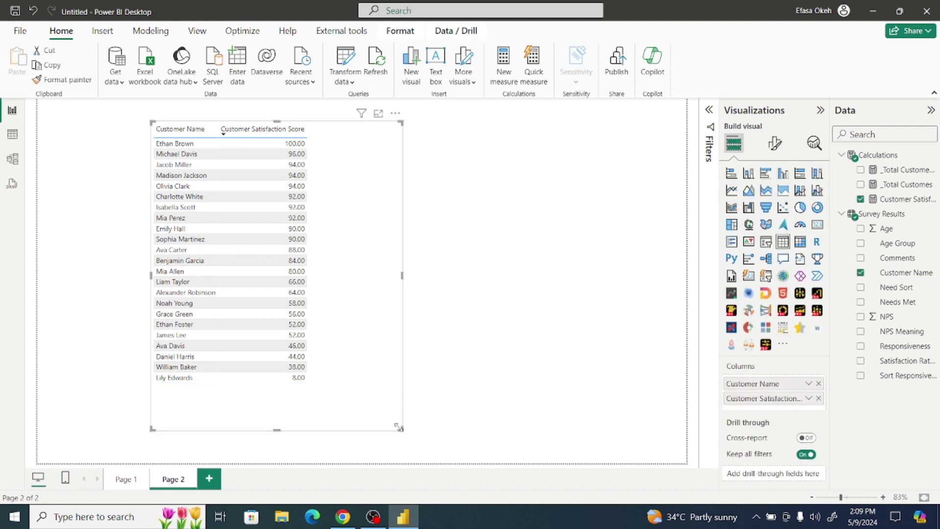
left_click_drag(402, 431, 325, 392)
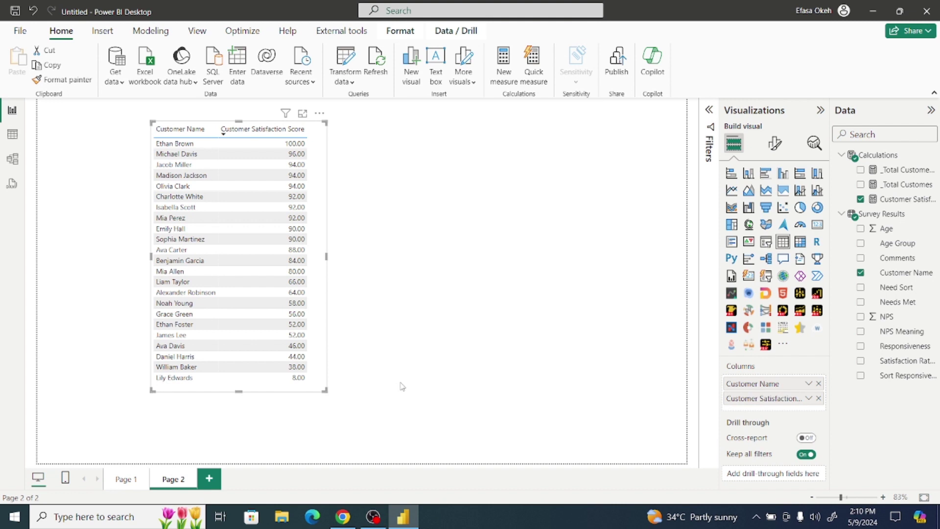
- Create a new measure named _Satisfaction in the Calculations table
left_click(887, 157)
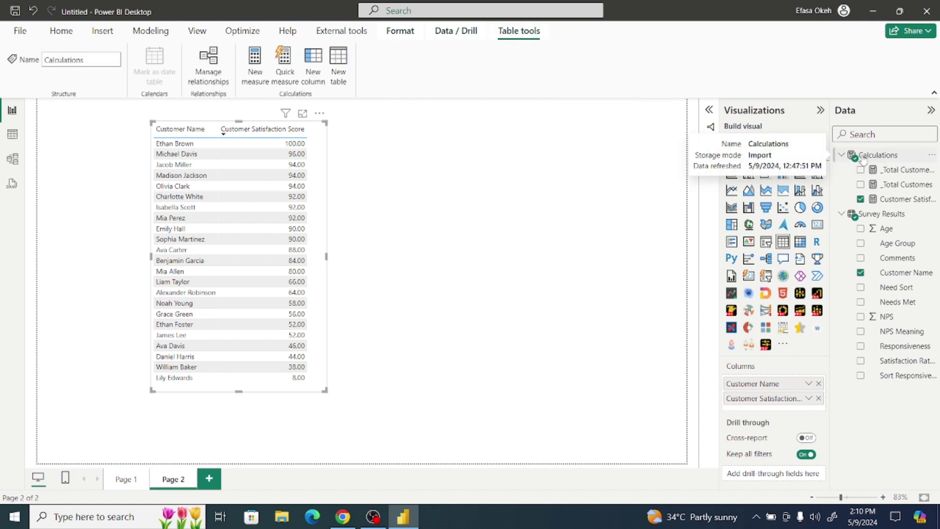
left_click(255, 64)
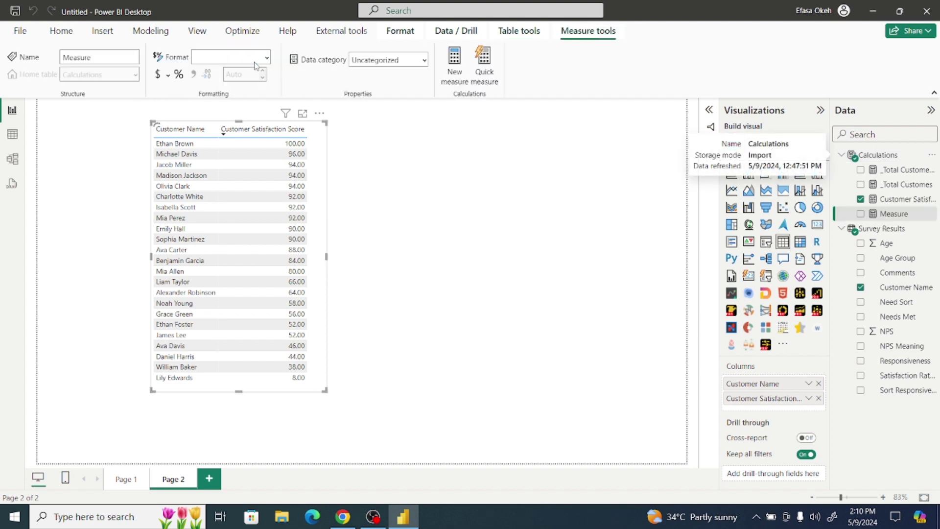
type("_")
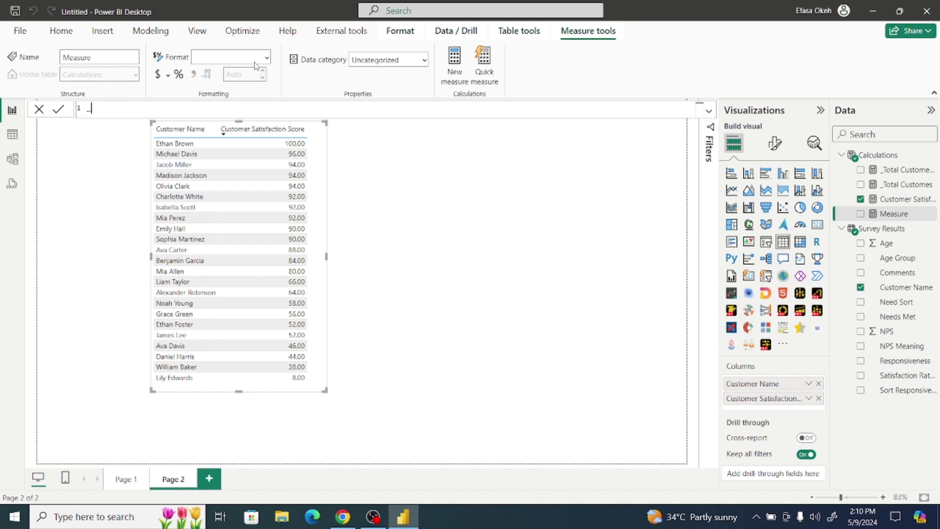
type("Satisfaction = Swit")
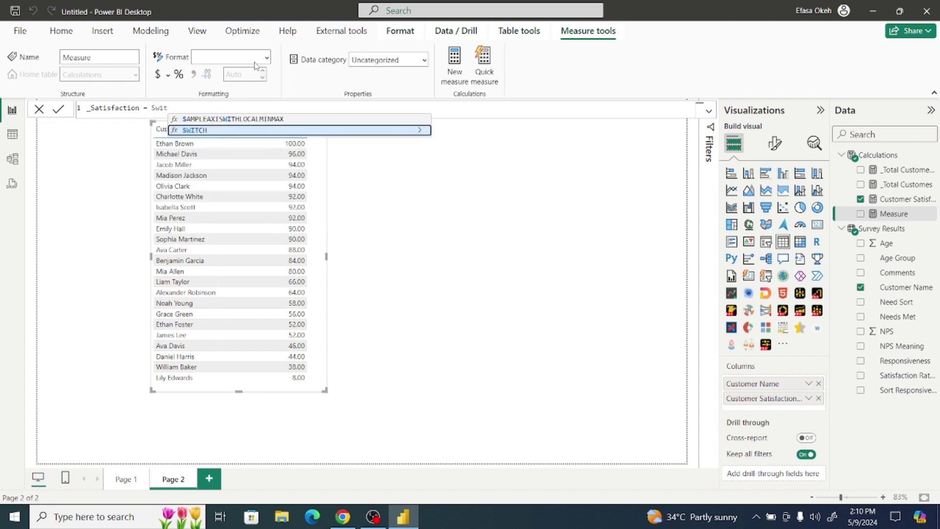
key("BackSpace")
key("BackSpace")
key("BackSpace")
key("BackSpace")
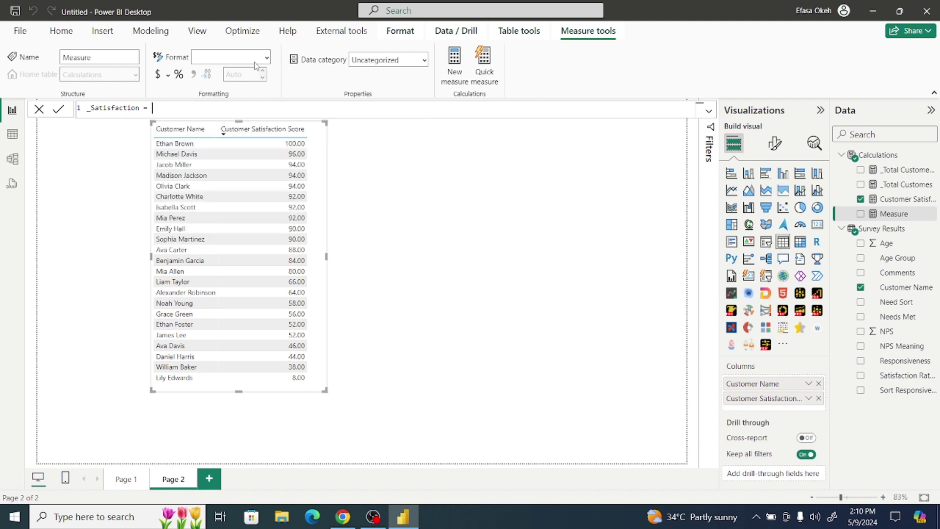
- Start the _Satisfaction formula on an indented second line with SWITCH(TRUE()
key("shift+Return")
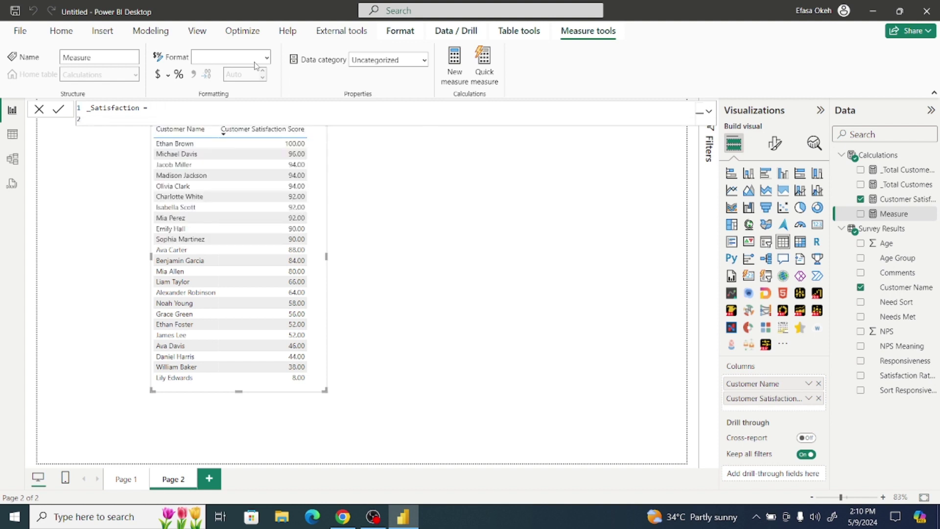
key("Tab")
type("Swi")
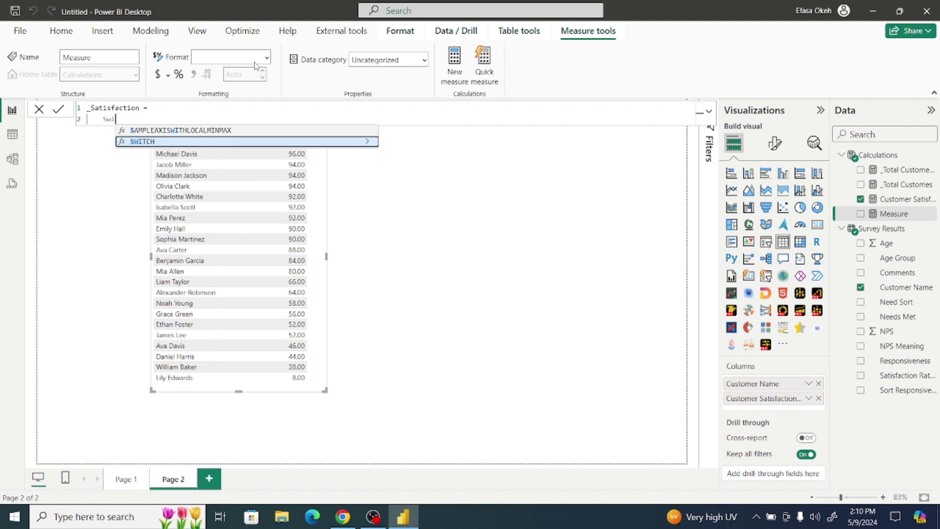
left_click(205, 142)
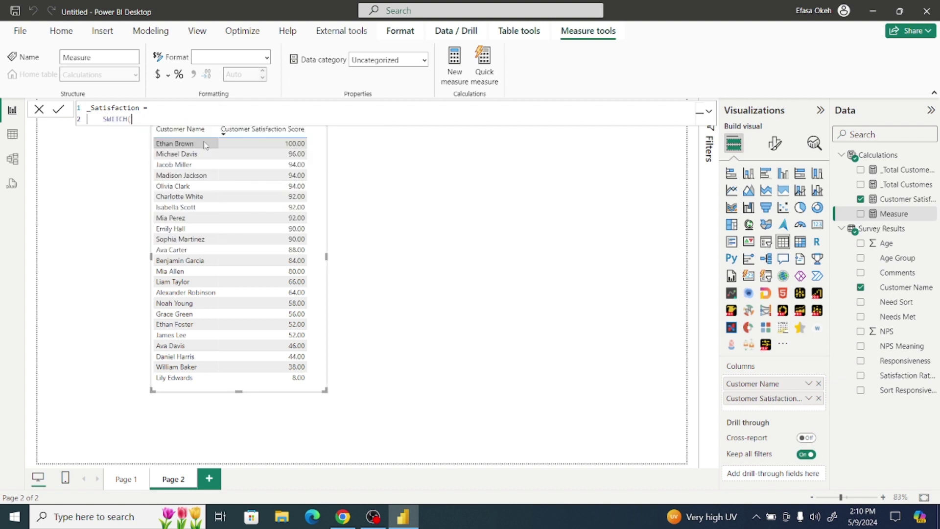
type("true")
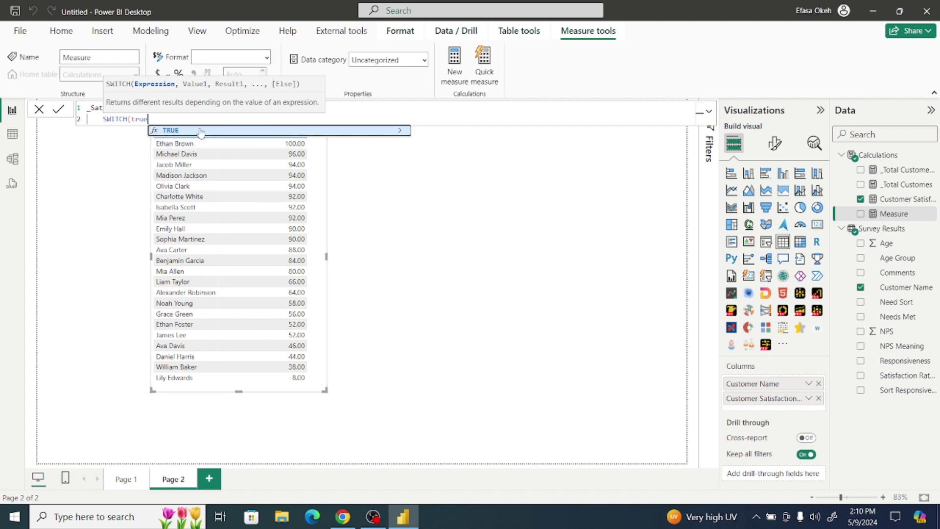
left_click(201, 131)
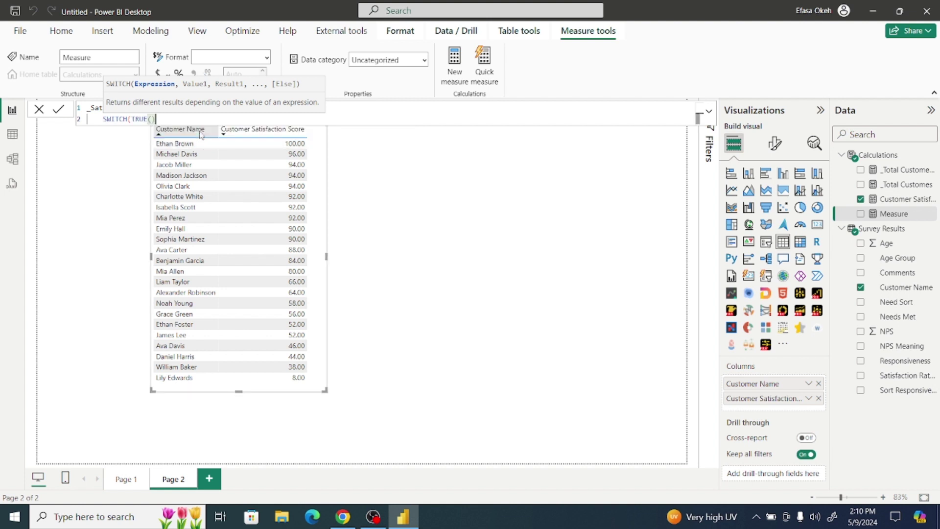
- Add the first SWITCH condition, [Customer Satisfaction Score] >= 80, with the result "Very Satisfied"
type(", Cus")
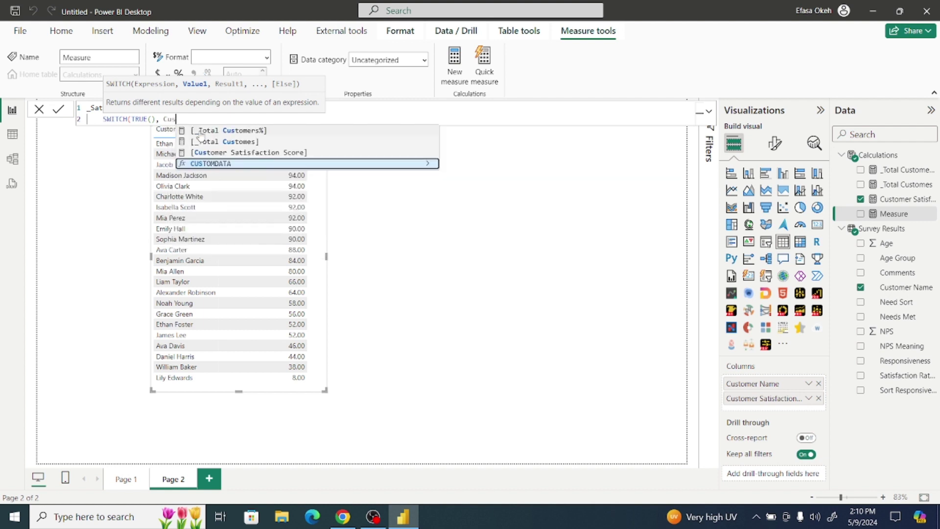
left_click(218, 154)
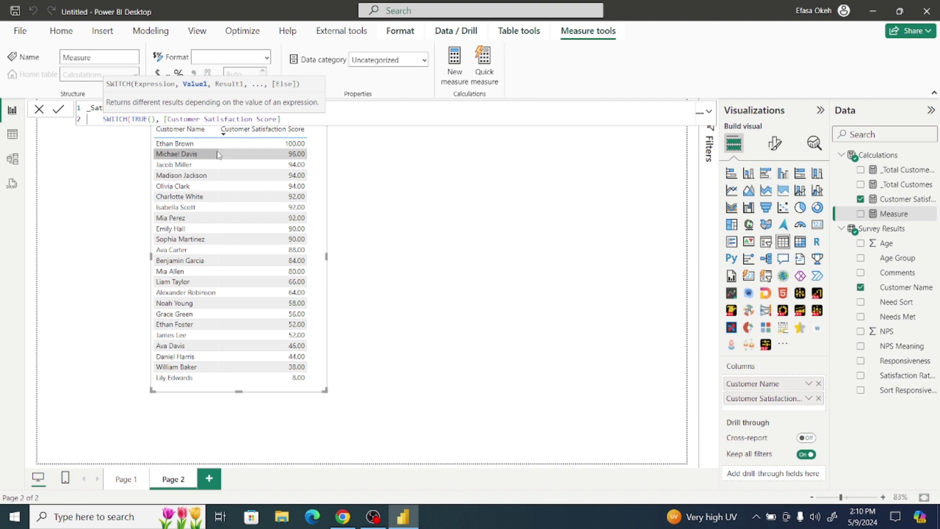
type(">>")
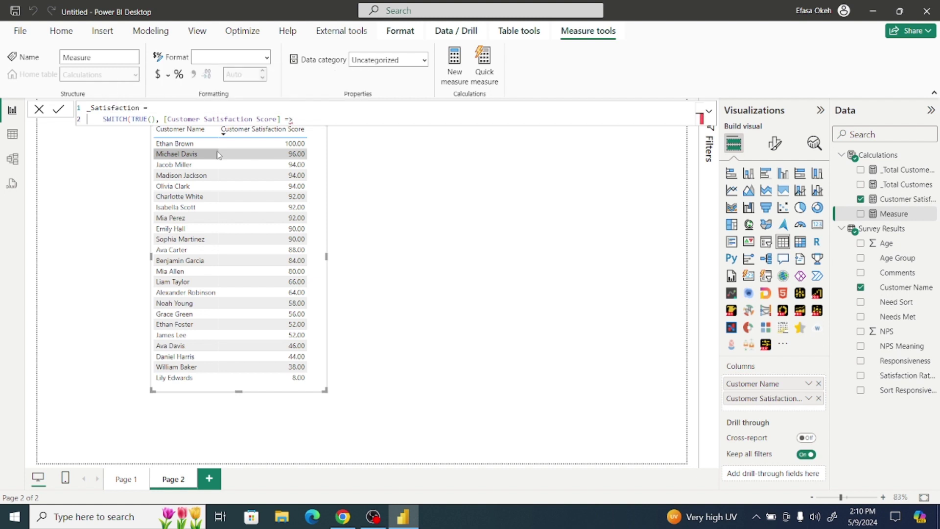
key("BackSpace")
key("BackSpace")
type("= 80")
key("BackSpace")
type(",")
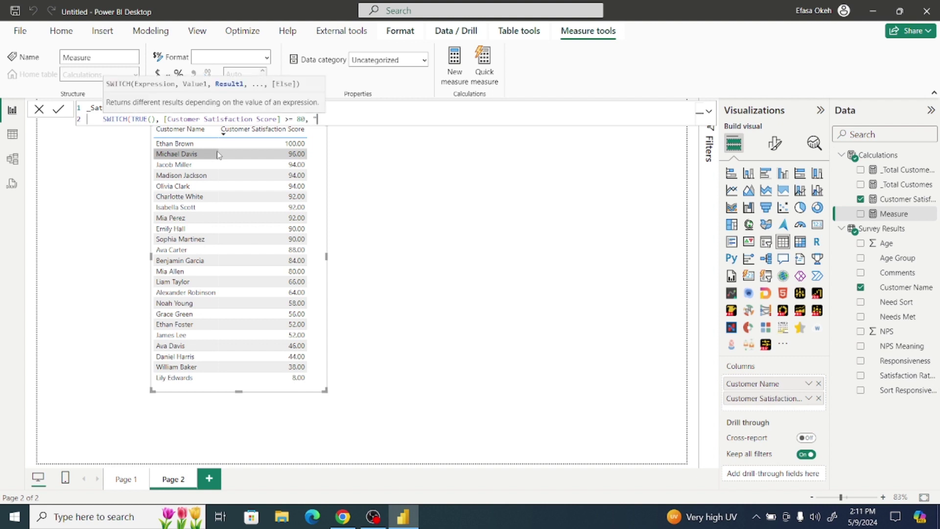
type("Very Satisfied")
- Begin the second SWITCH condition with AND and [Customer Satisfaction Score] >=50 as its first test
type(" , An")
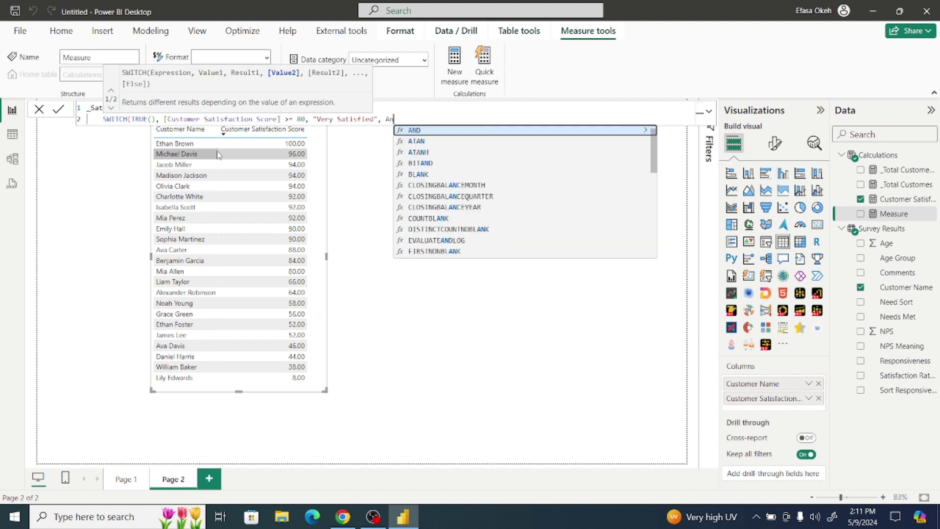
type("d")
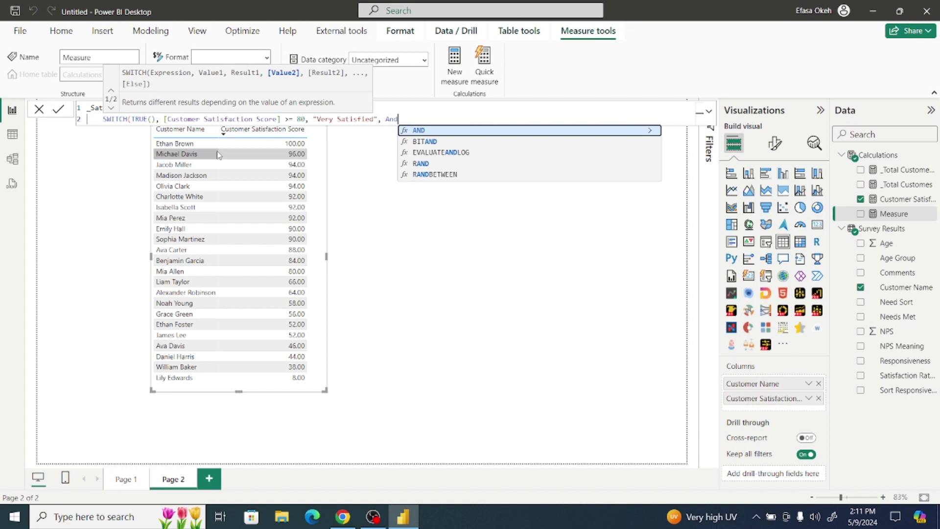
left_click(433, 132)
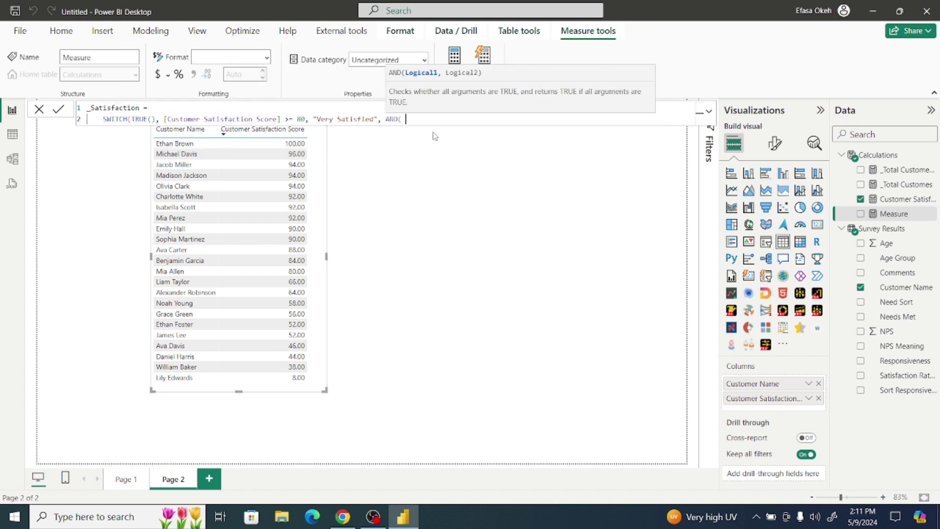
type("Cus")
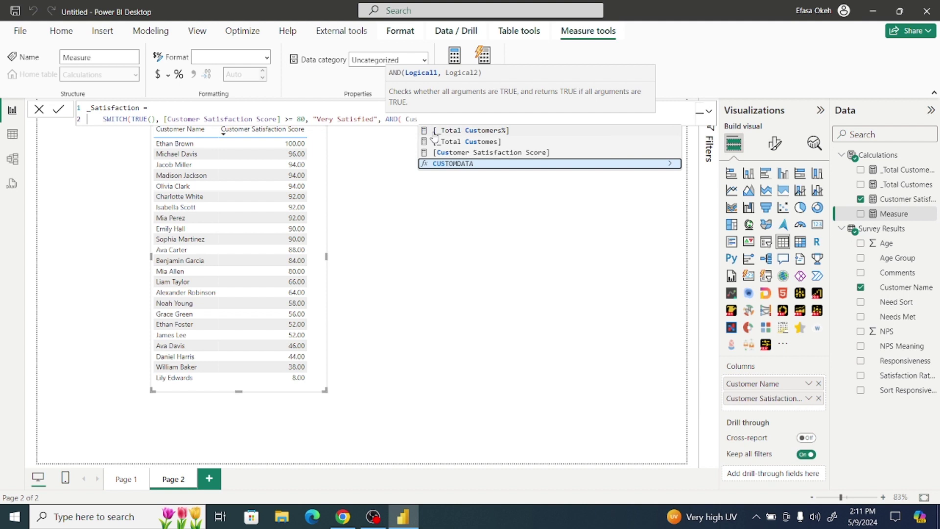
left_click(471, 153)
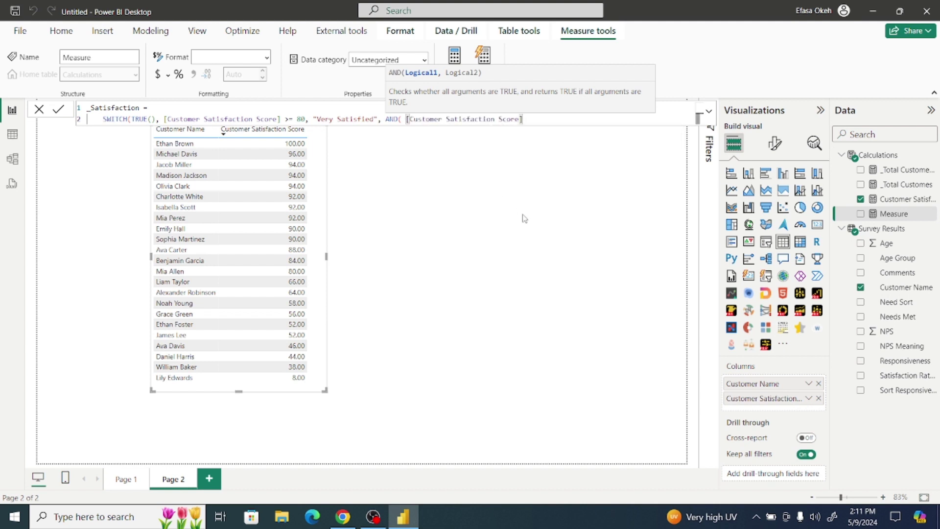
type(">")
type("=")
type(" 5")
key("BackSpace")
key("BackSpace")
key("BackSpace")
key("BackSpace")
type(">=")
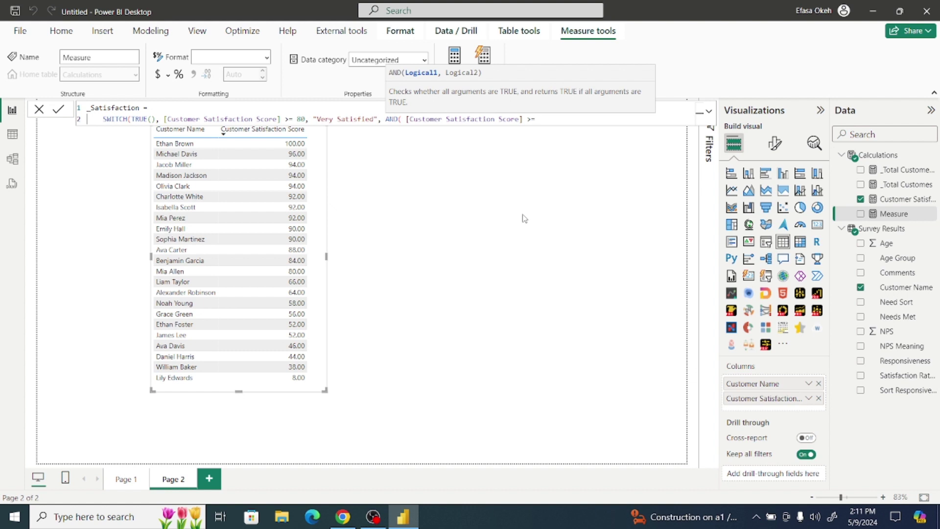
type("50")
key("BackSpace")
- Complete the AND condition with [Customer Satisfaction Score] <80 and give it the result "Moderately Satisfied"
type(", Cus")
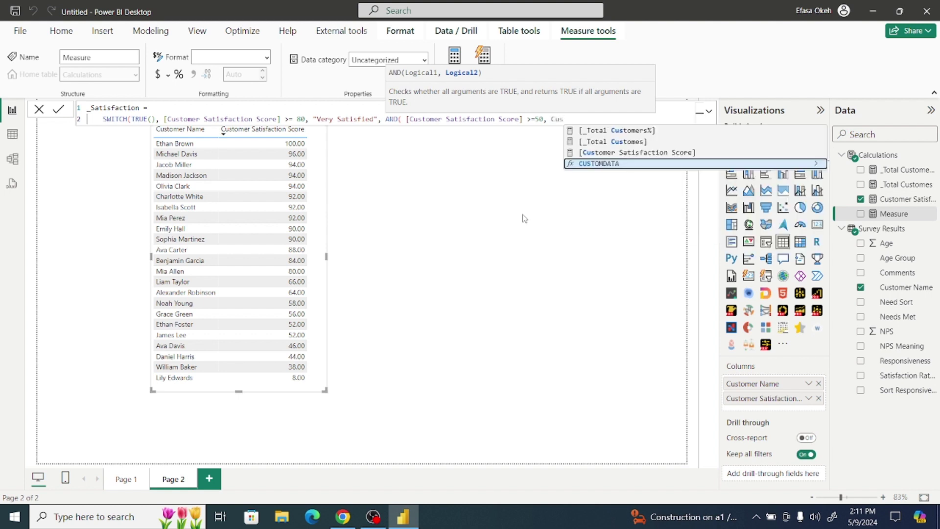
left_click(627, 153)
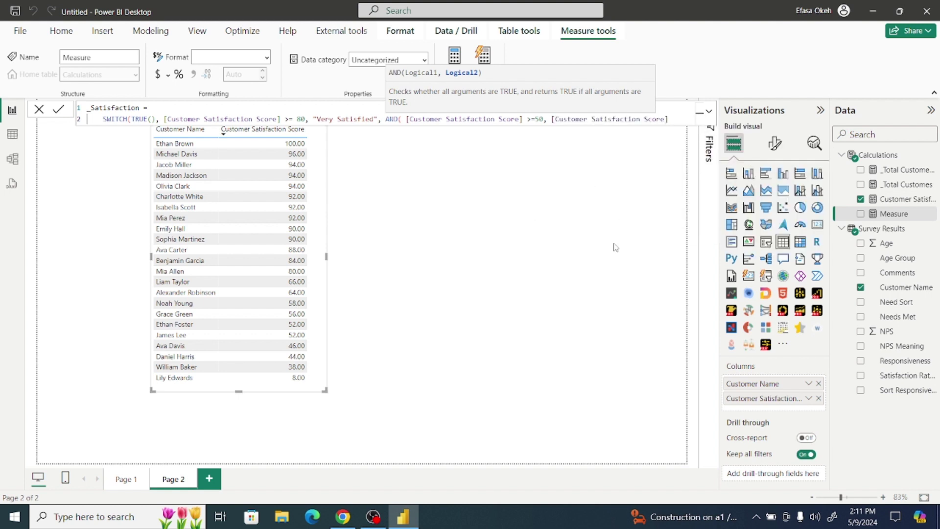
type("<=")
key("BackSpace")
type("80,")
key("BackSpace")
type("),")
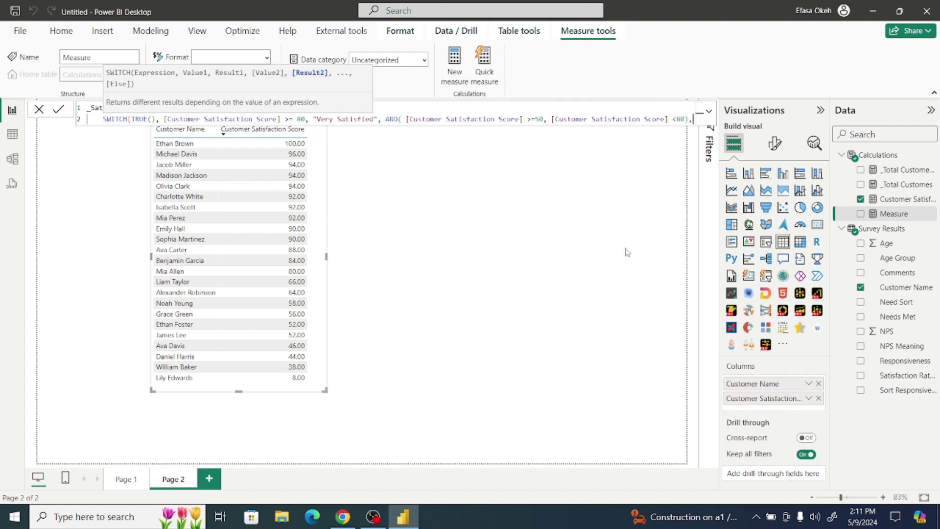
left_click(708, 111)
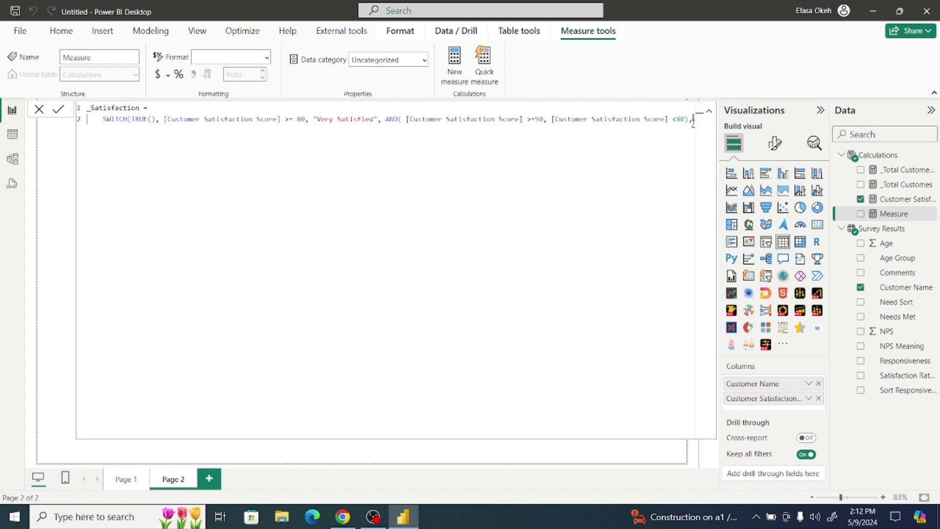
type("\"Moderately Satisfied\", ")
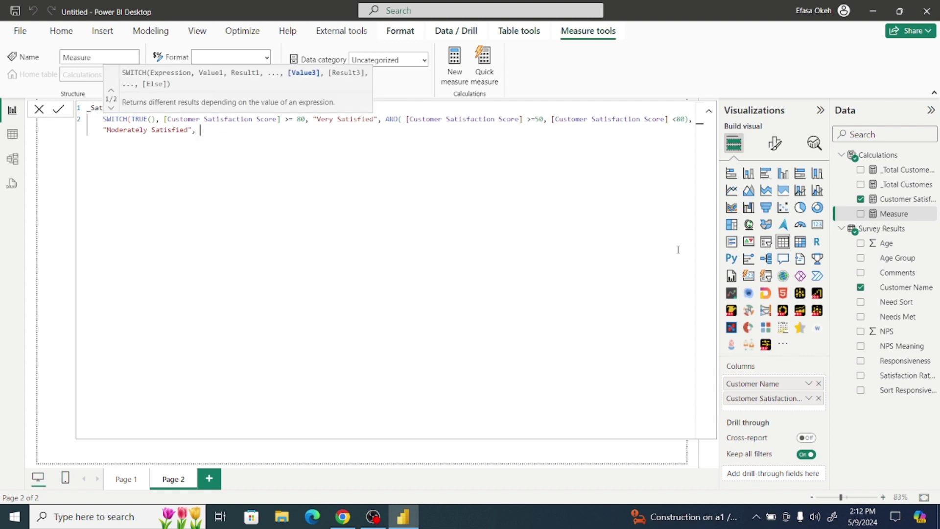
- Add the last SWITCH condition, [Customer Satisfaction Score] < 50, with the result " Not Satisfied", and close and commit the formula
type("Cus")
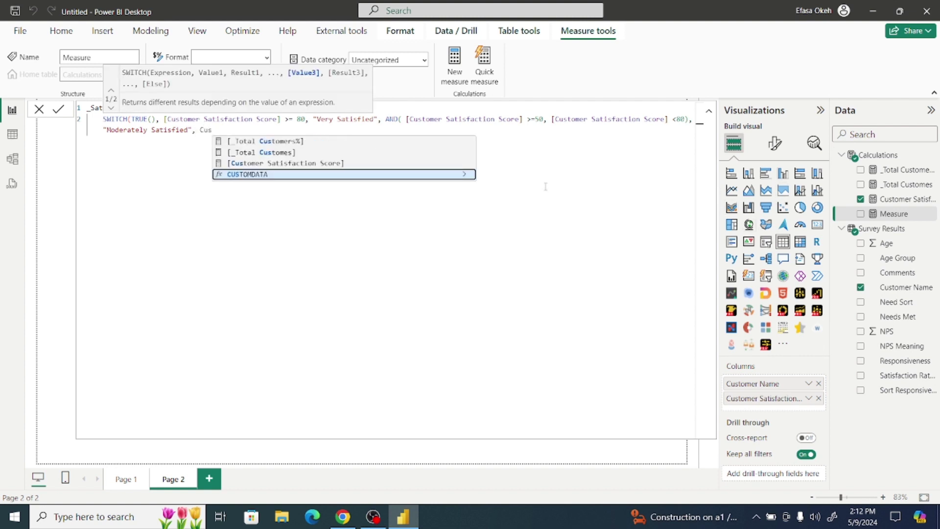
left_click(327, 163)
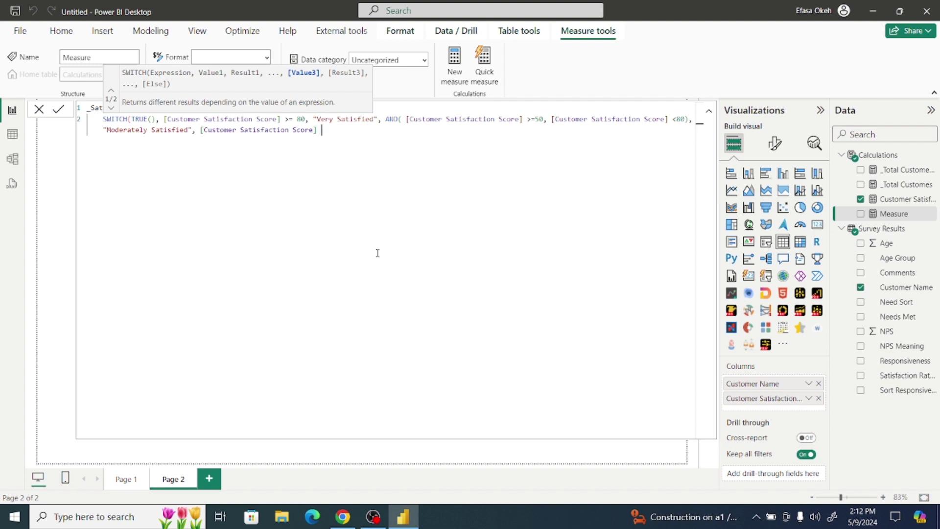
type("< 50, \" No")
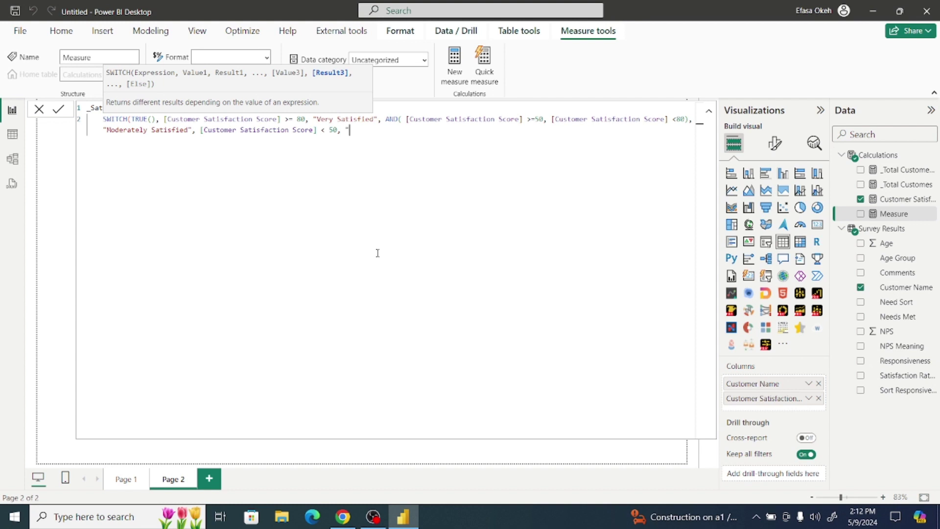
type("t Satisfied \"")
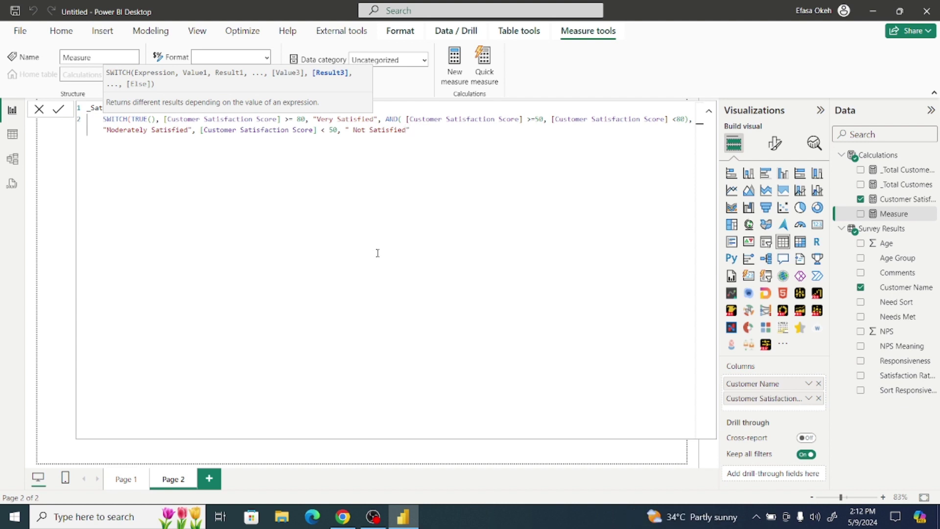
type(")")
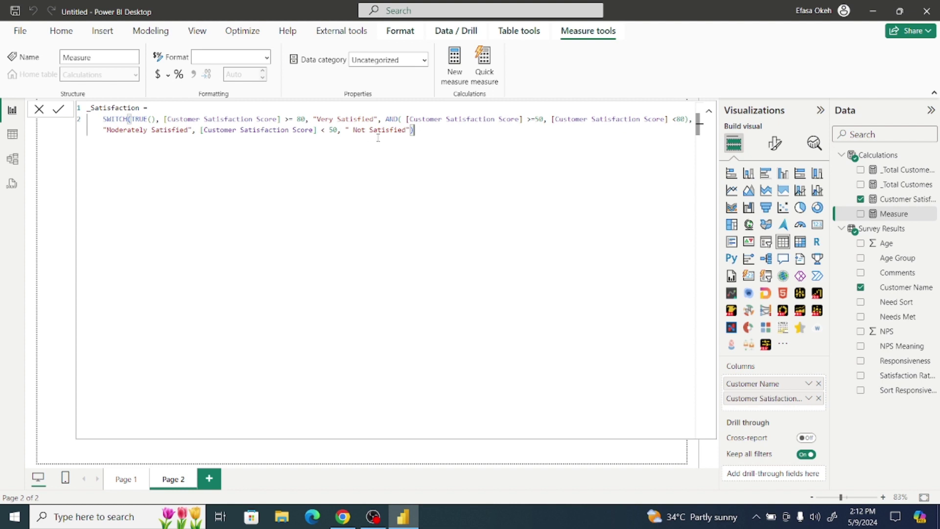
left_click(709, 112)
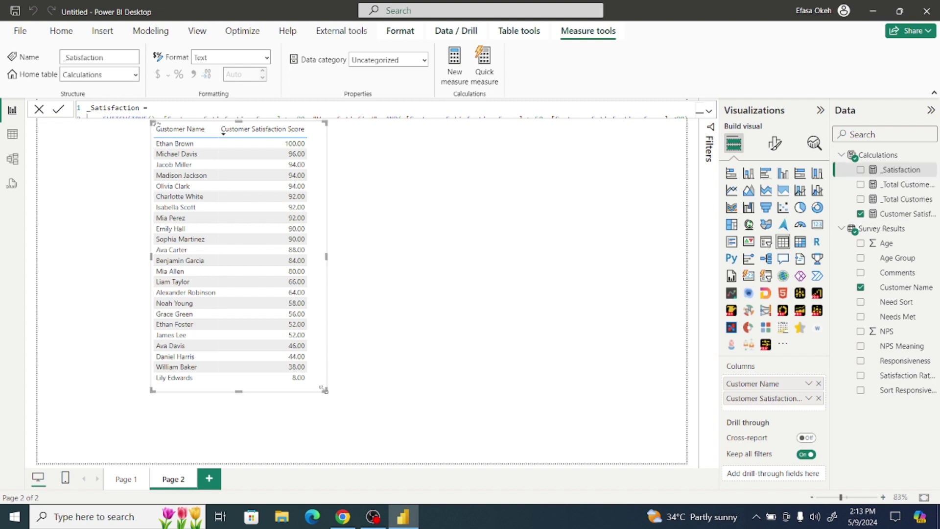
- Enlarge the customer table and add the _Satisfaction measure as its third column
left_click_drag(325, 390, 385, 402)
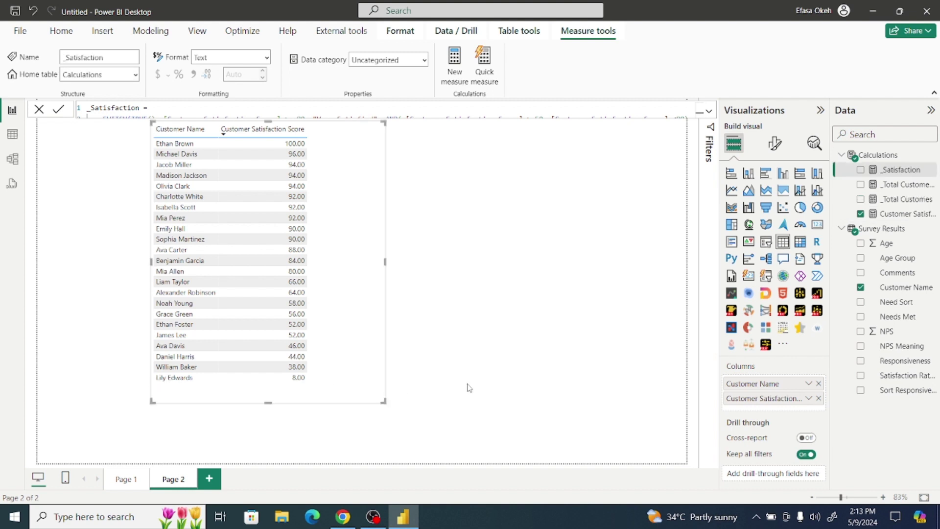
left_click(356, 355)
left_click(375, 361)
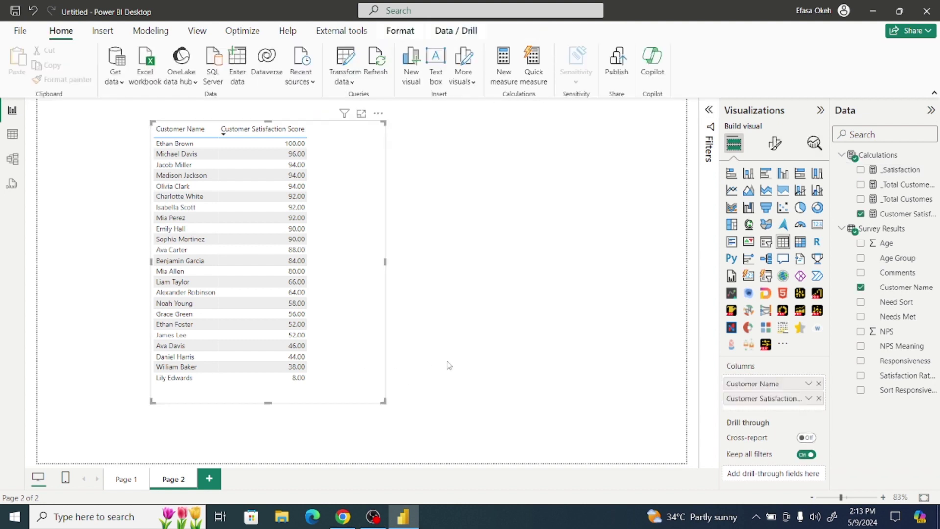
left_click(861, 170)
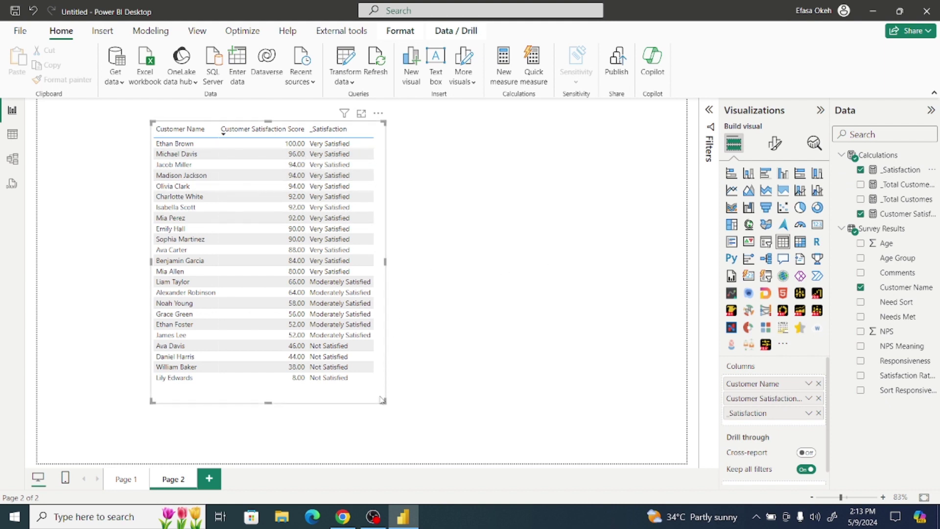
- Widen the table and its Customer Satisfaction Score and _Satisfaction columns, and trim the empty space below the last row
left_click_drag(381, 400, 406, 408)
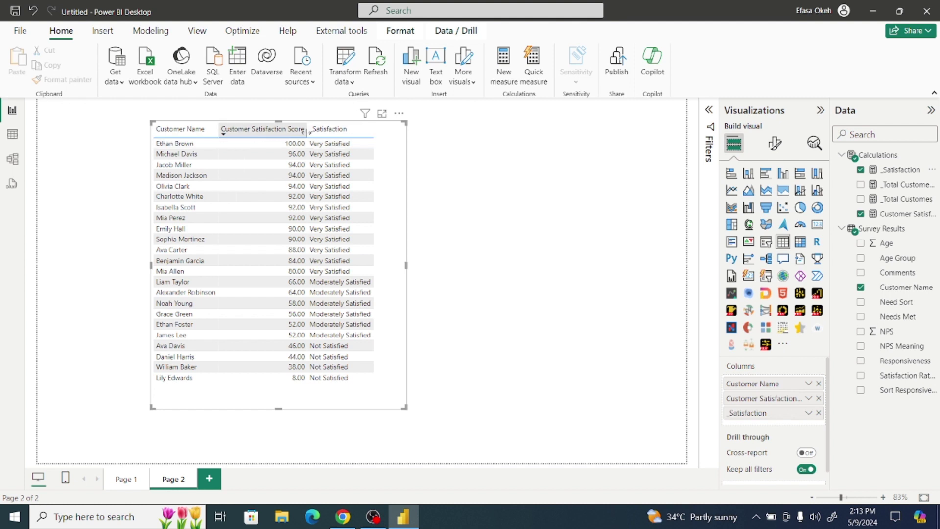
left_click_drag(306, 136, 312, 131)
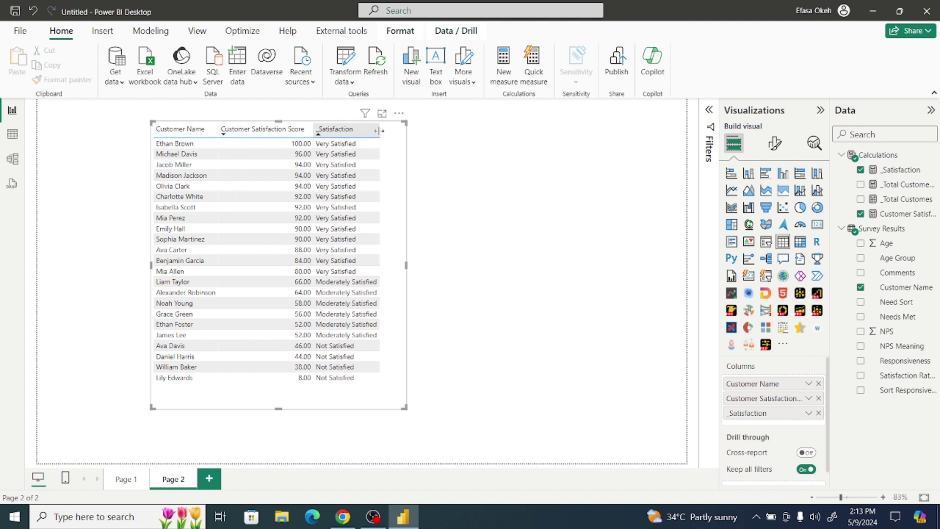
left_click_drag(380, 131, 391, 131)
left_click(501, 190)
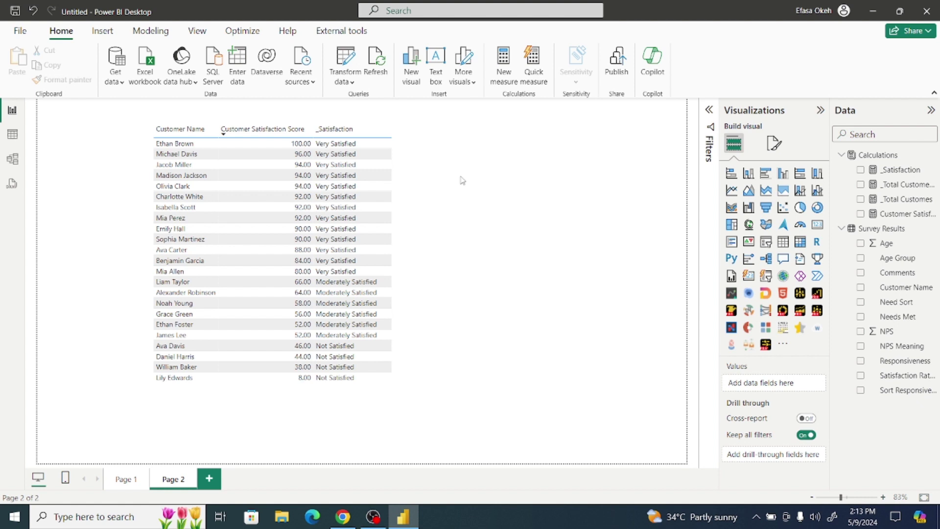
left_click(401, 158)
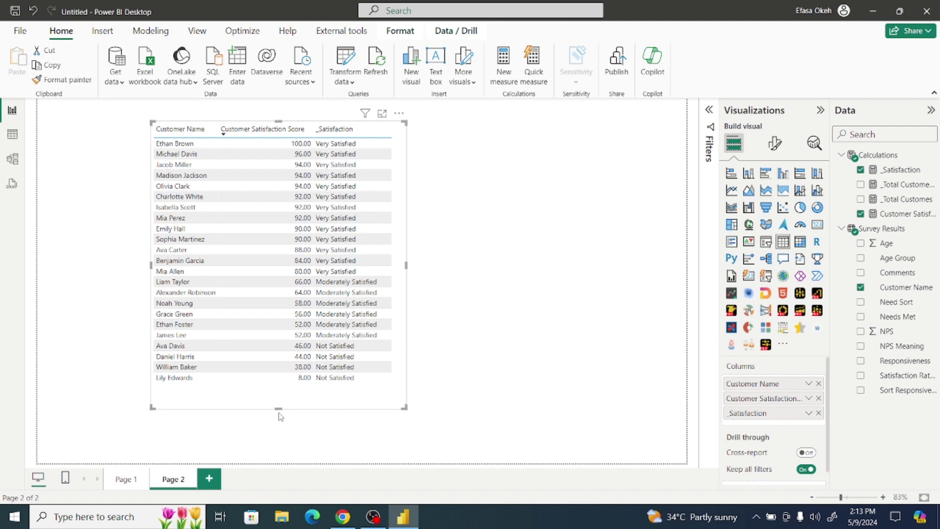
left_click_drag(278, 408, 275, 390)
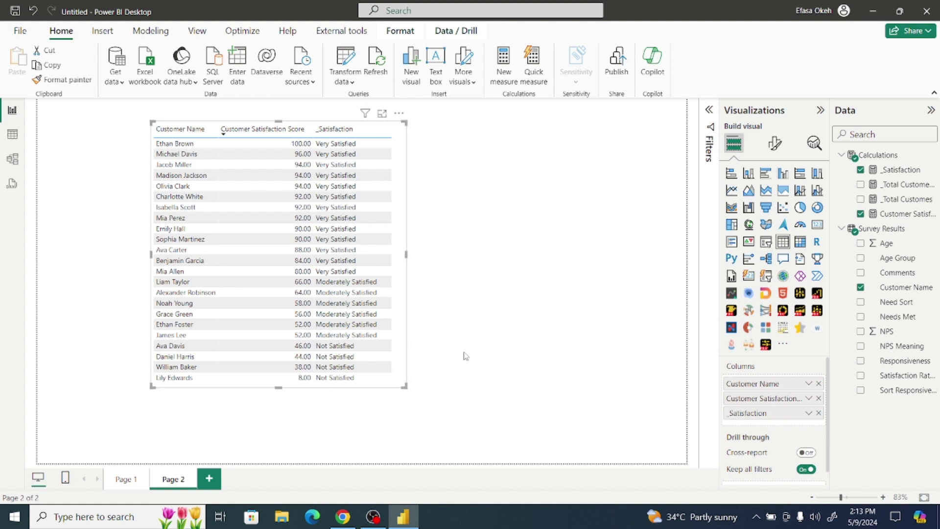
- Center the Customer Satisfaction Score column, applying the column formatting to the header, total and values
left_click(784, 147)
left_click(754, 378)
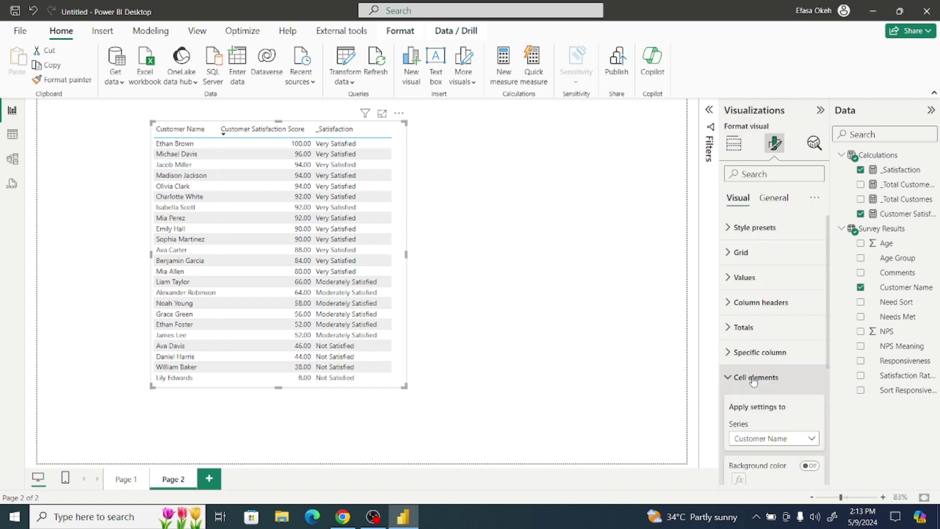
left_click(754, 378)
left_click(750, 354)
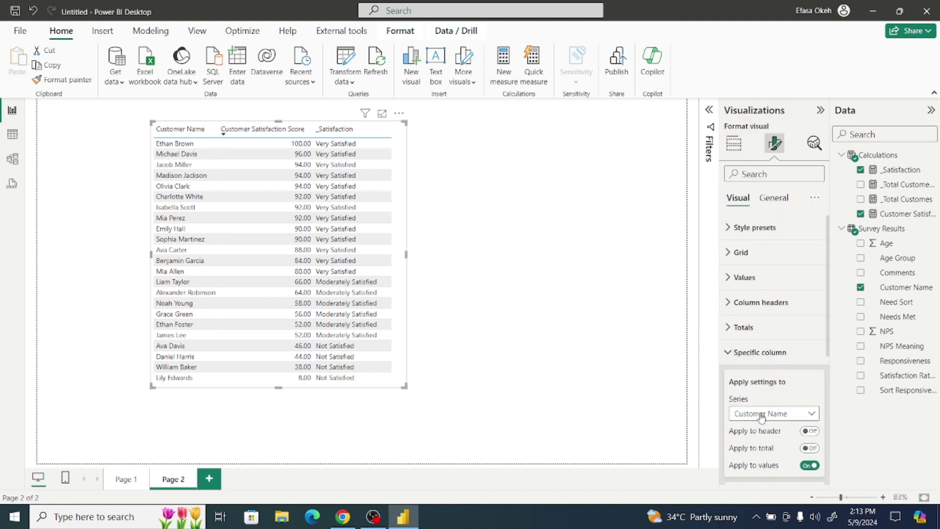
left_click(761, 416)
left_click(762, 443)
left_click(810, 431)
left_click(809, 448)
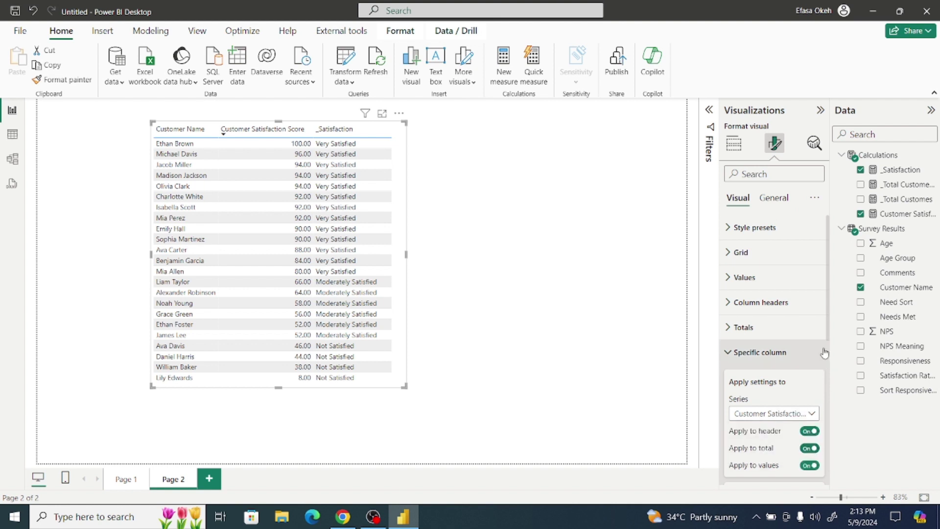
scroll(793, 363, "down", 3)
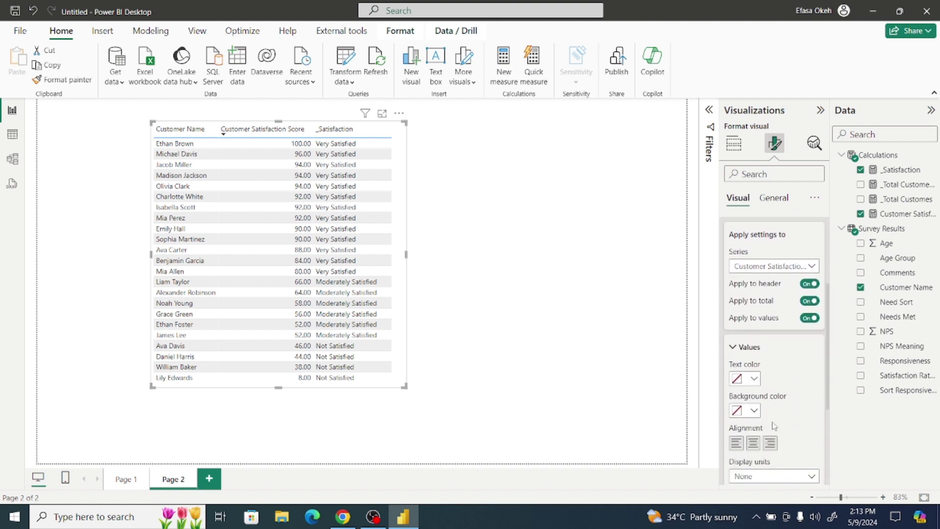
left_click(753, 444)
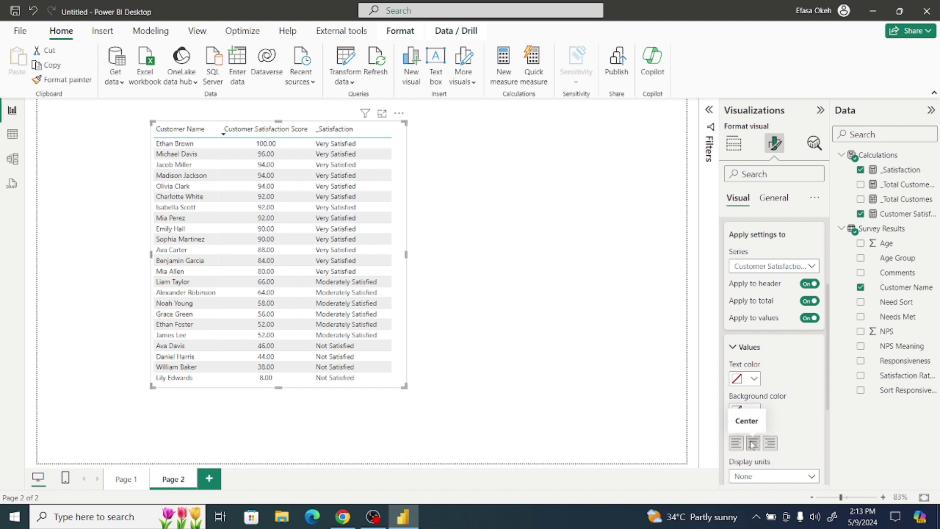
- Center the _Satisfaction column of the table, including its header
left_click(779, 266)
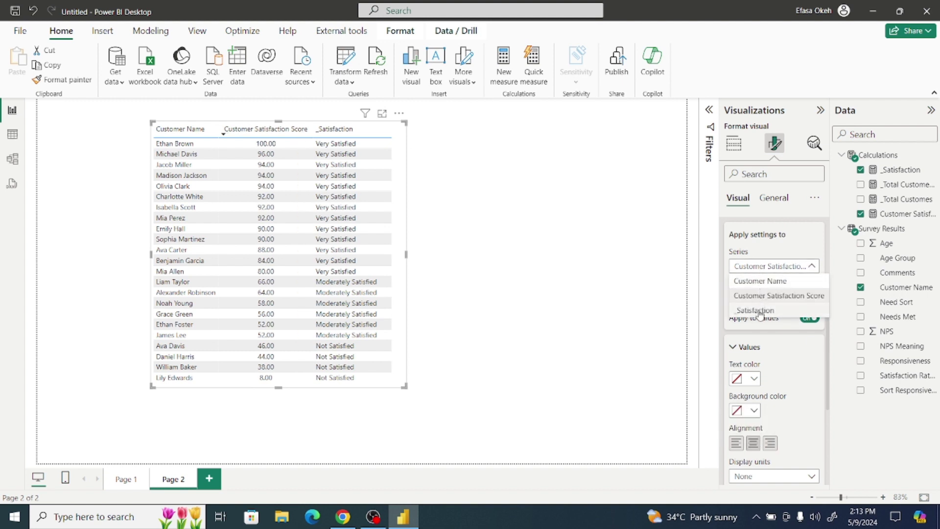
left_click(759, 311)
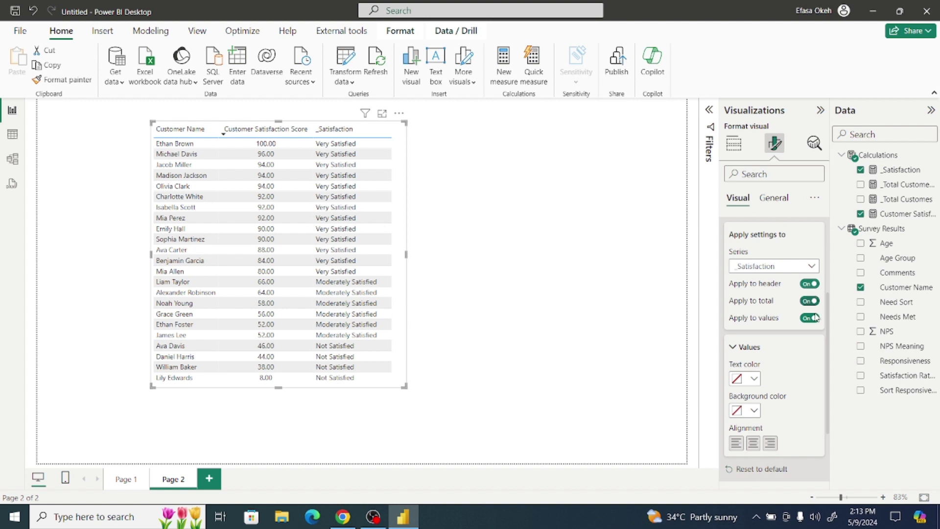
left_click(754, 443)
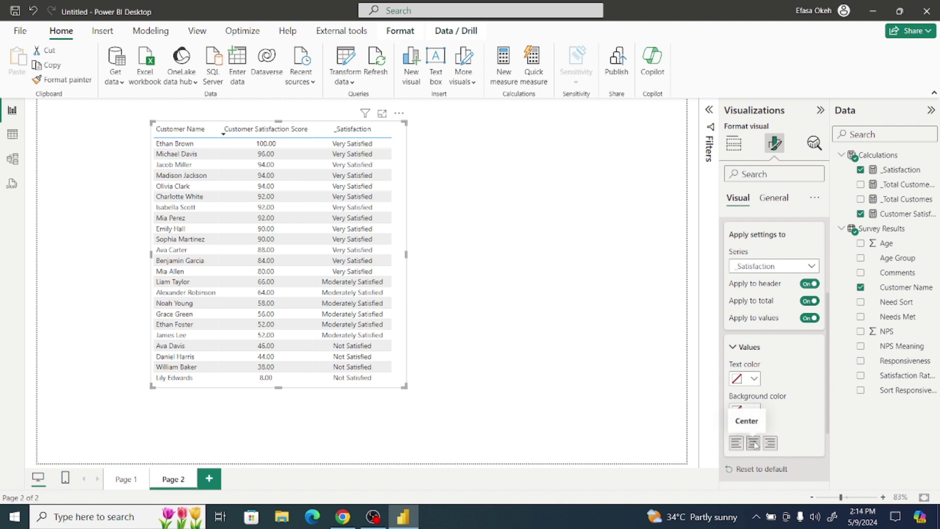
left_click(590, 359)
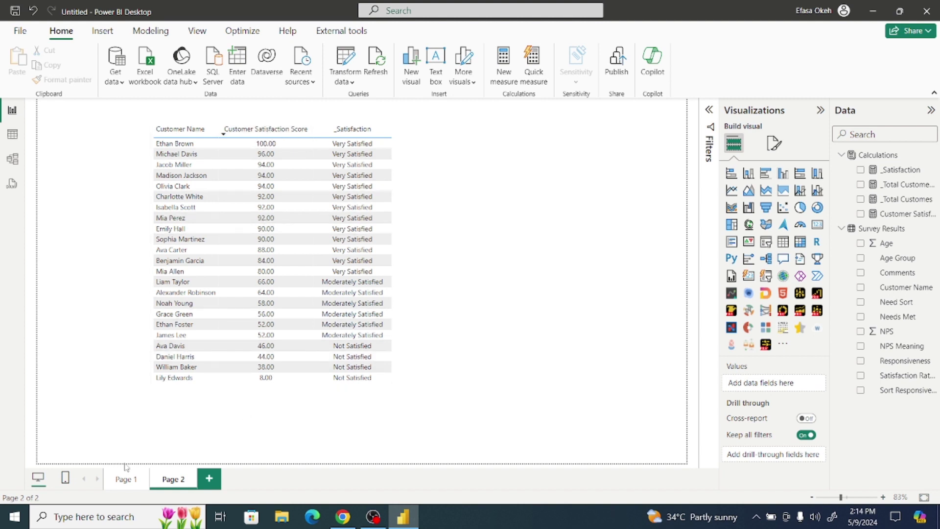
- Open the conditional bar color rules of the Customer Age Group chart on Page 1 and base them on _Total Customes
left_click(125, 480)
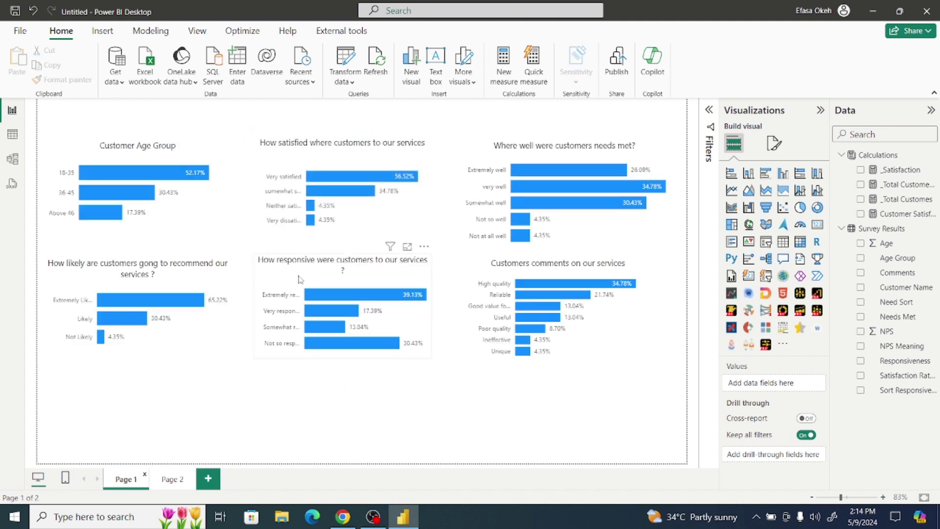
left_click(228, 188)
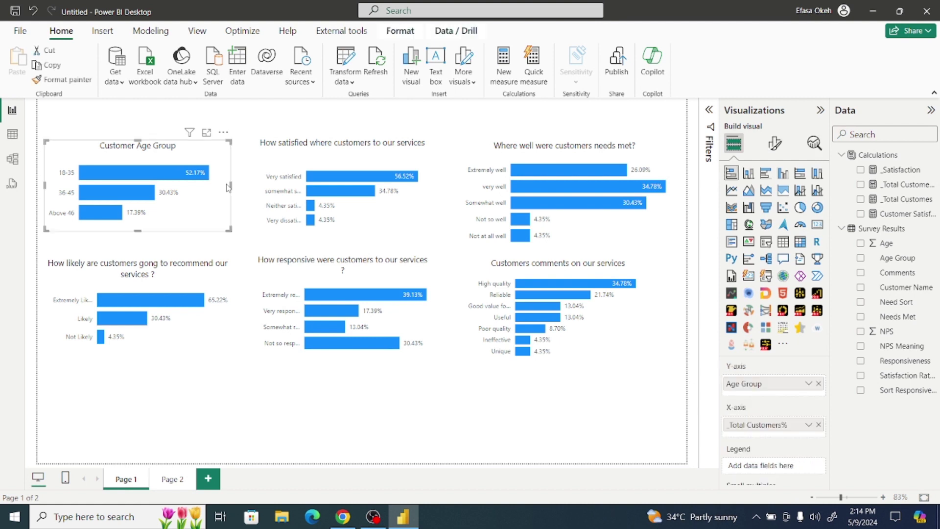
left_click(775, 143)
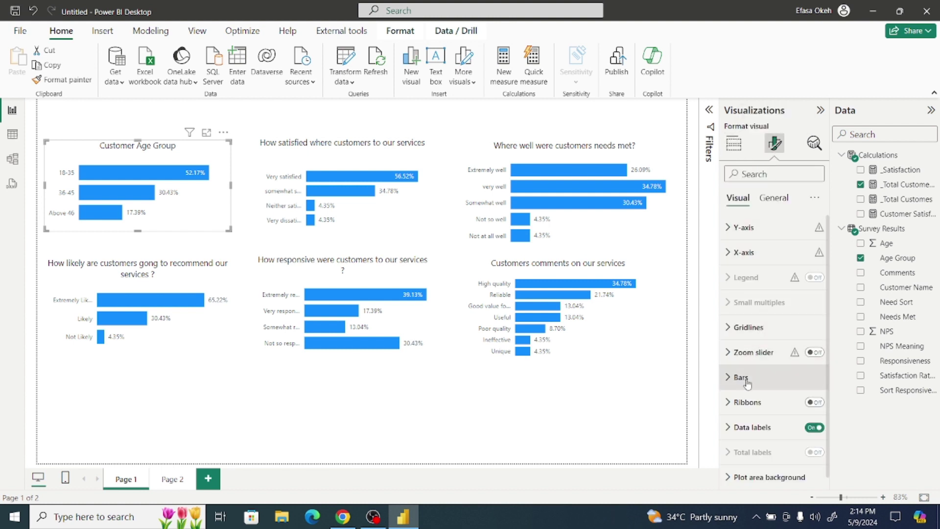
left_click(751, 377)
scroll(829, 338, "down", 3)
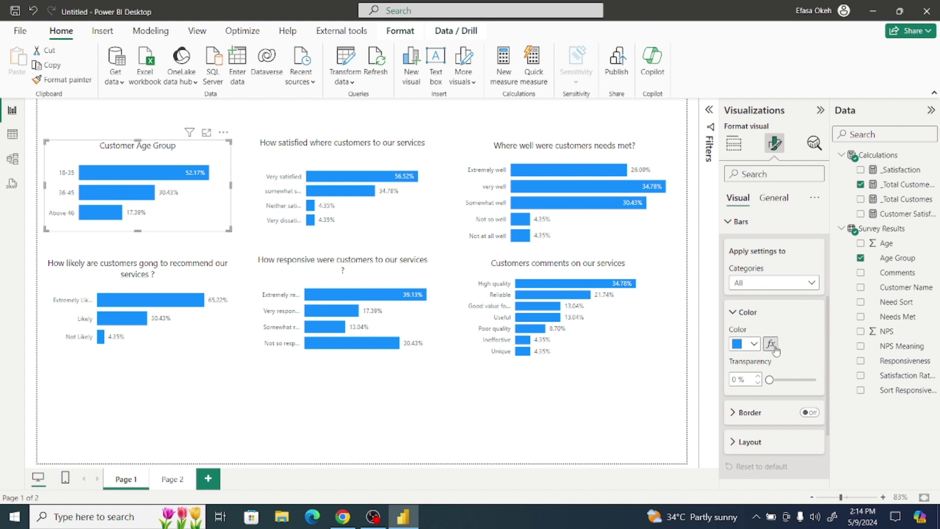
left_click(772, 345)
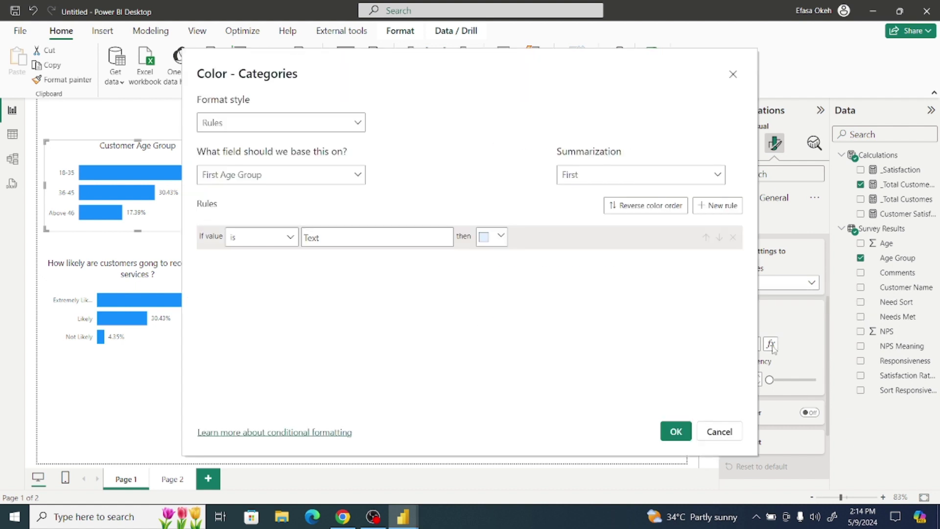
left_click(284, 176)
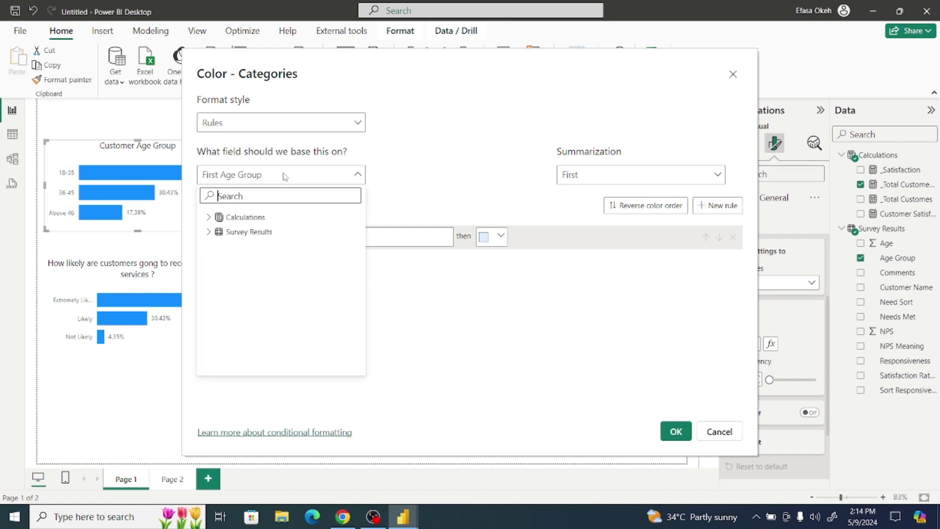
left_click(209, 216)
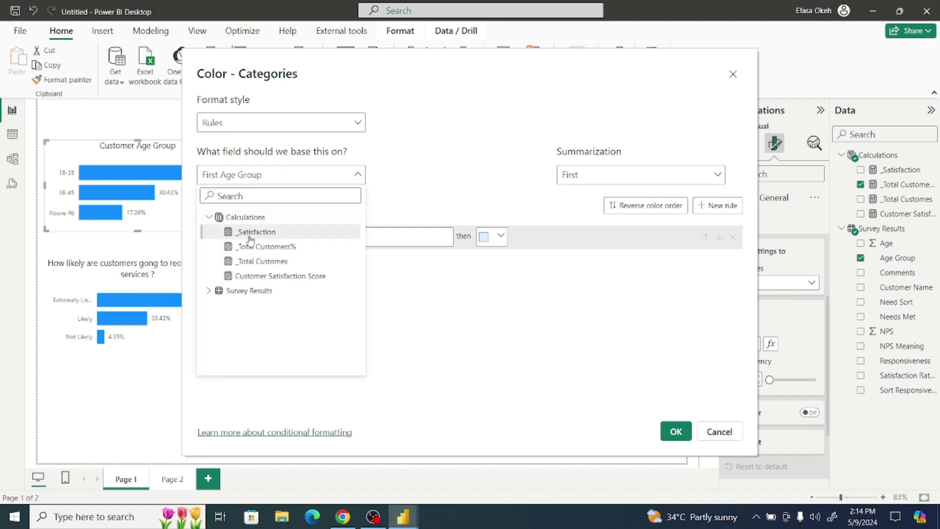
left_click(259, 263)
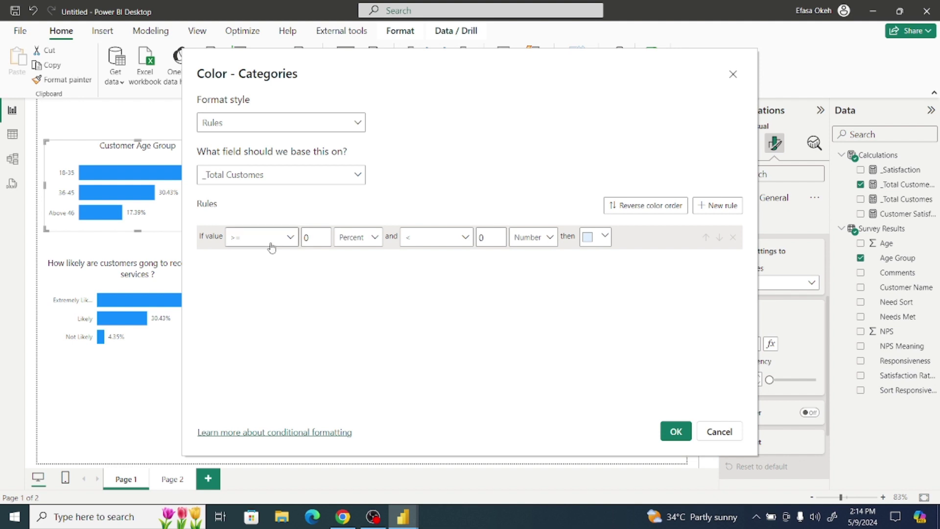
- Set the first color rule to apply blue when the value equals 0 percent
left_click(269, 241)
left_click(253, 296)
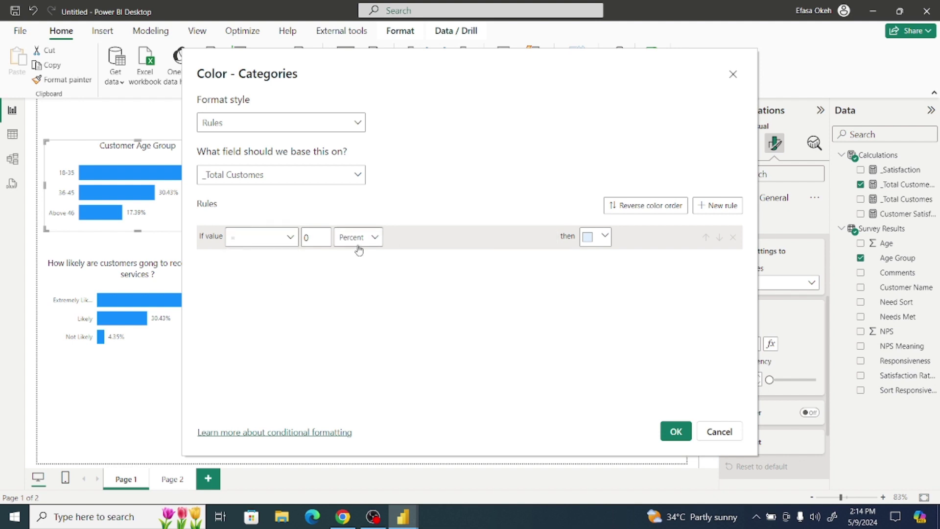
left_click(606, 237)
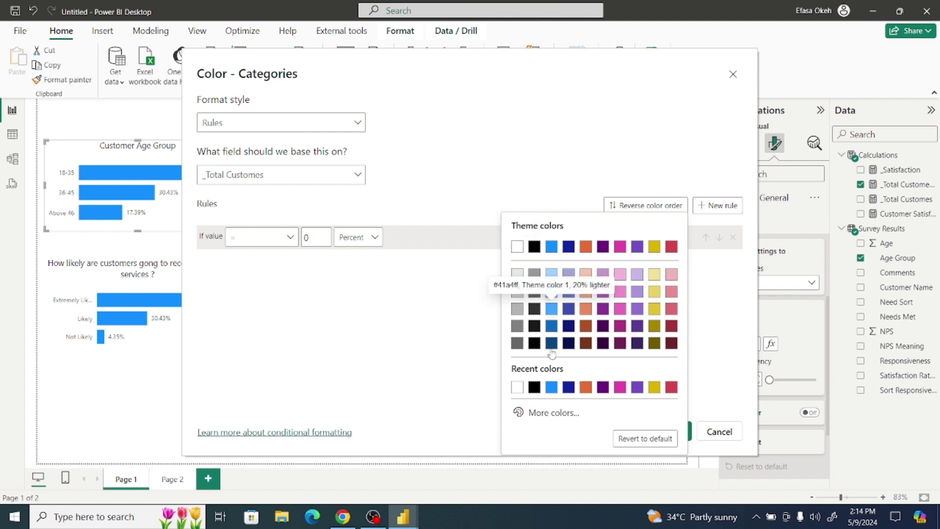
left_click(552, 388)
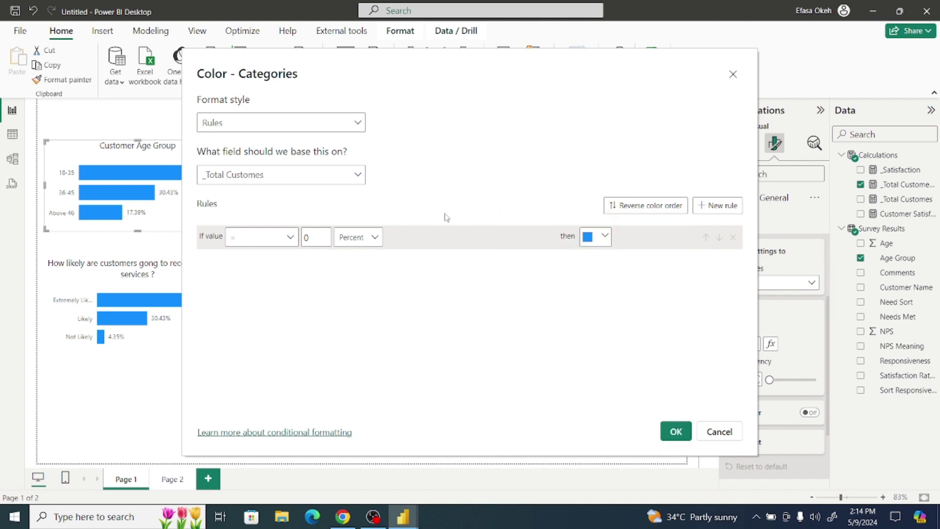
- Add a second color rule that applies dark blue when the value equals 100 percent, and apply the rules to the Customer Age Group chart
left_click(717, 205)
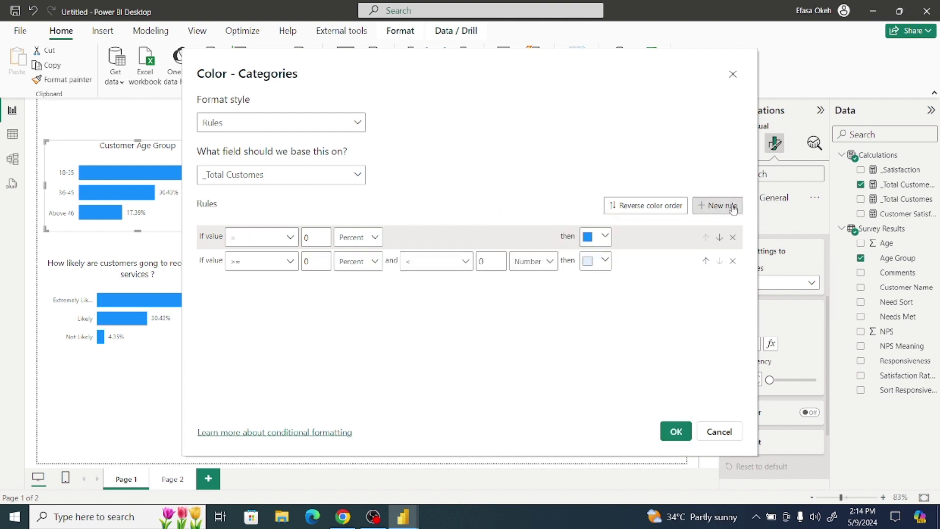
left_click(286, 264)
left_click(254, 327)
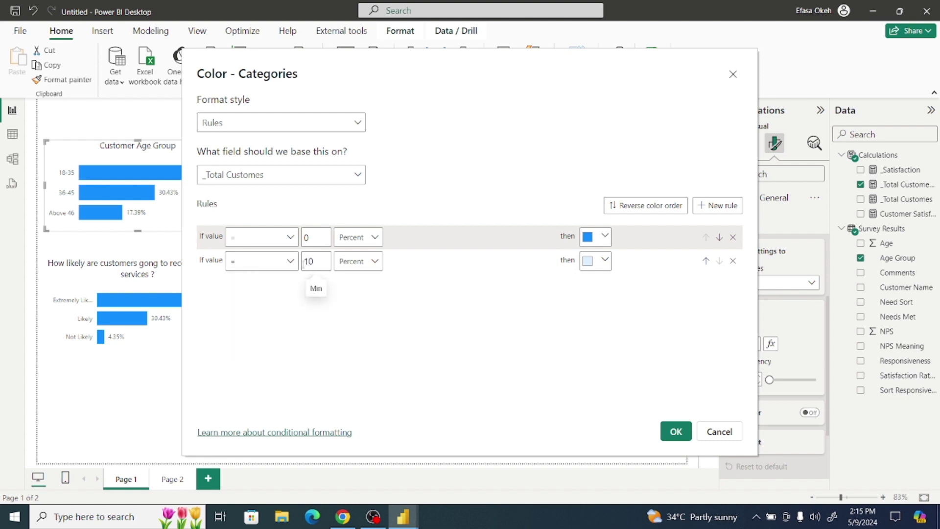
left_click(605, 262)
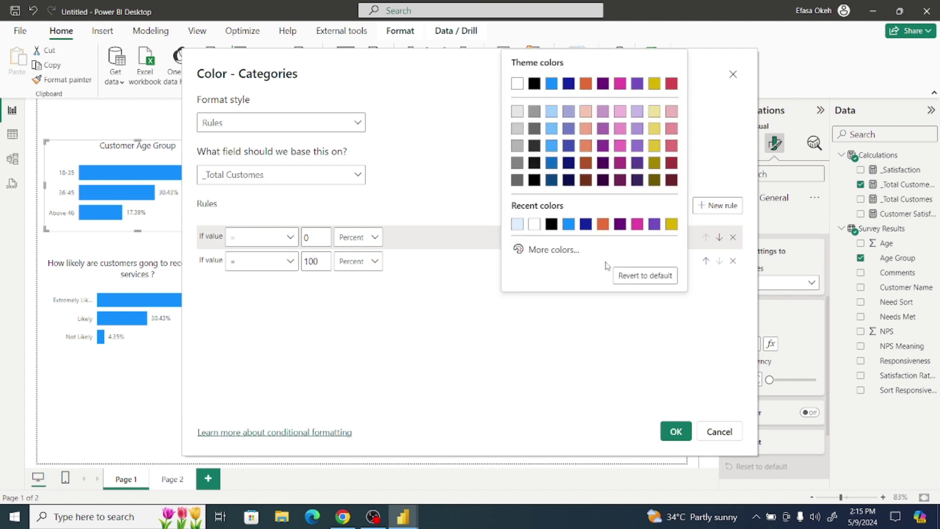
left_click(552, 180)
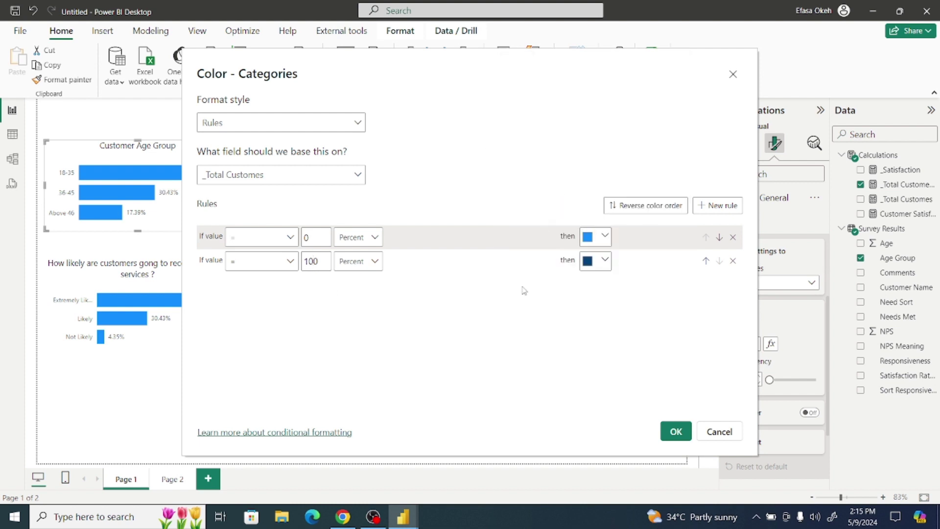
left_click(676, 431)
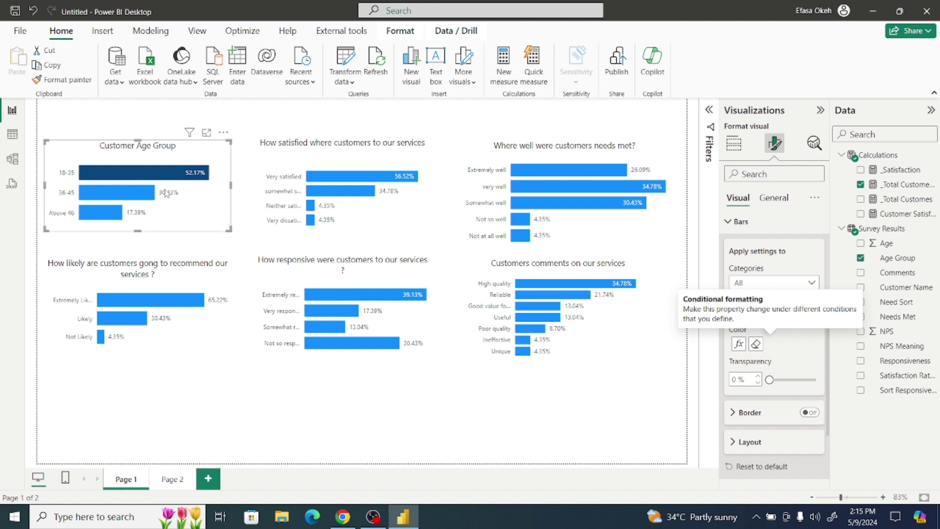
left_click(244, 155)
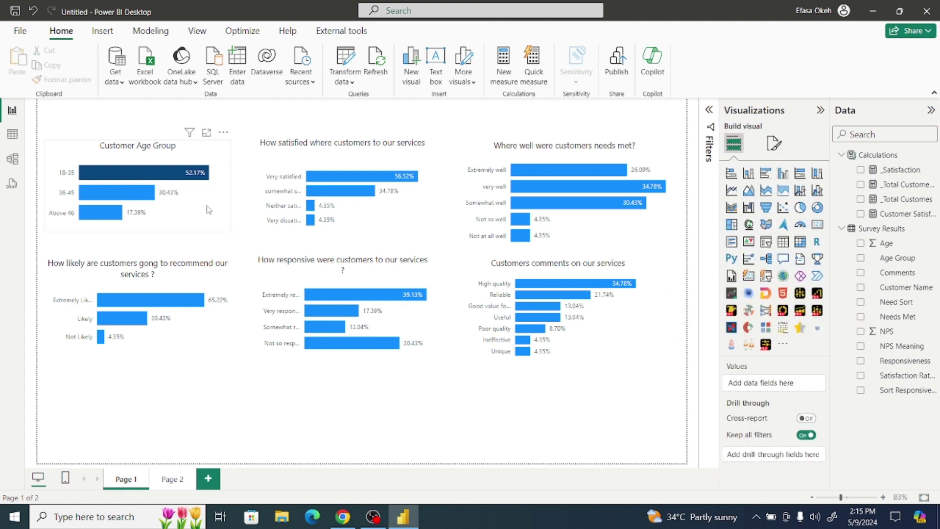
- Copy the Customer Age Group chart's formatting to the recommendation chart, and pass it on to the customer satisfaction chart with Format painter
left_click(208, 210)
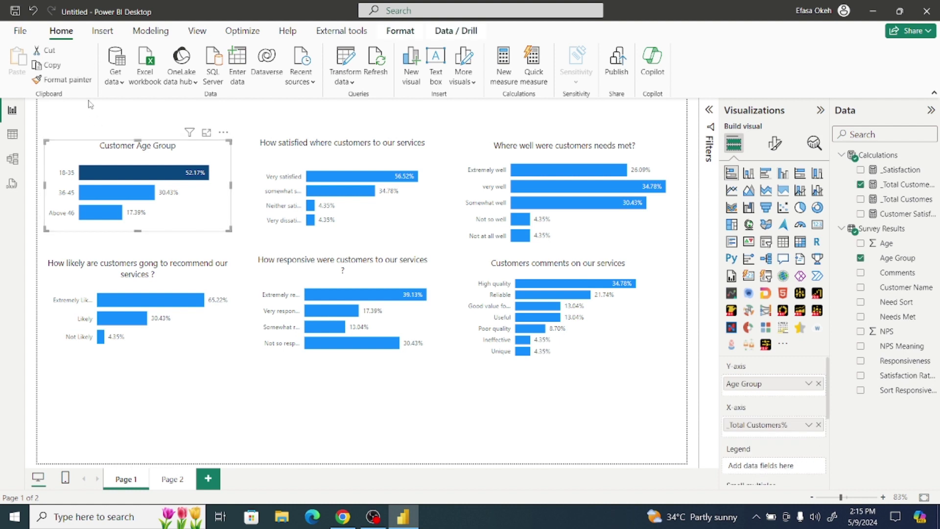
left_click(63, 79)
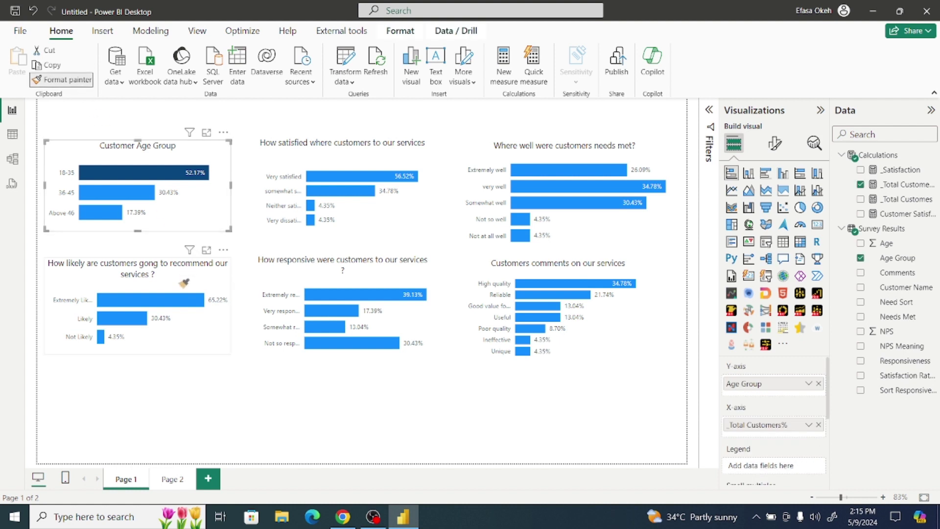
left_click(180, 281)
left_click(81, 81)
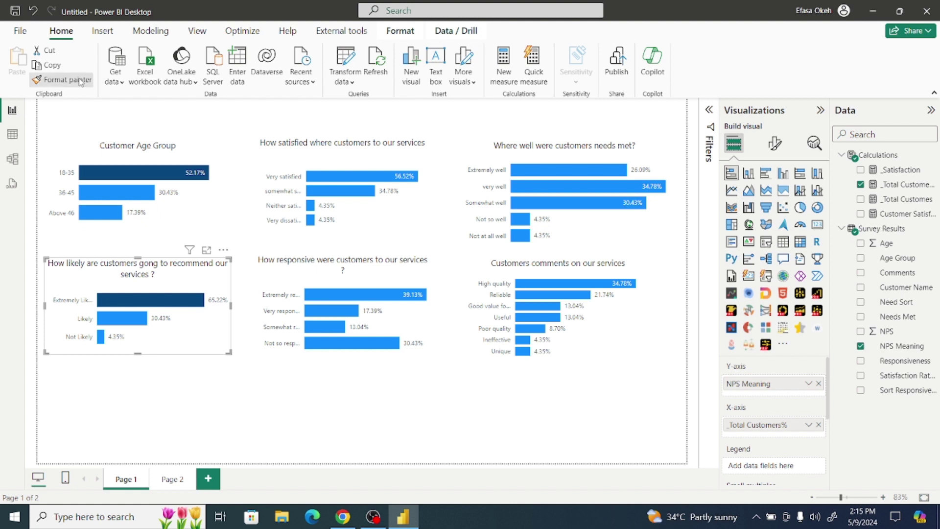
left_click(365, 207)
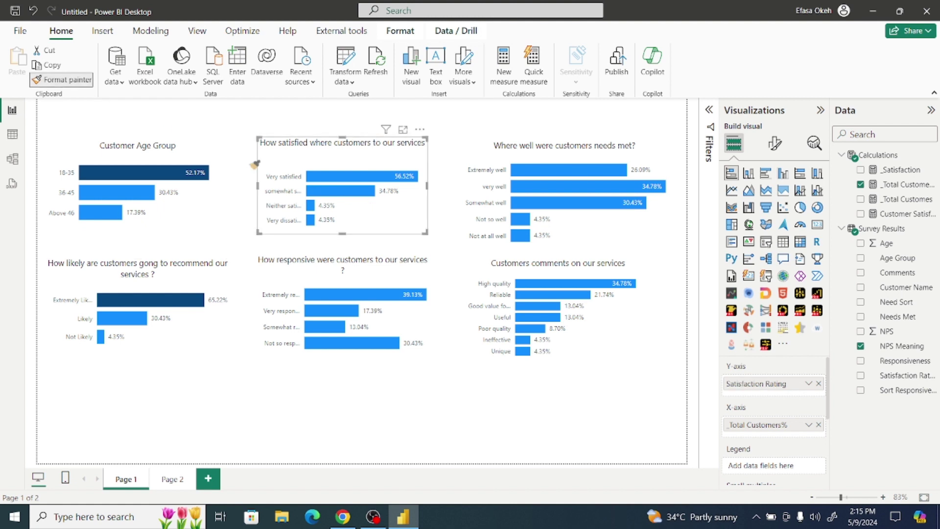
- Carry the same bar formatting over to the responsiveness, customer needs met and customer comments charts with Format painter
left_click(78, 83)
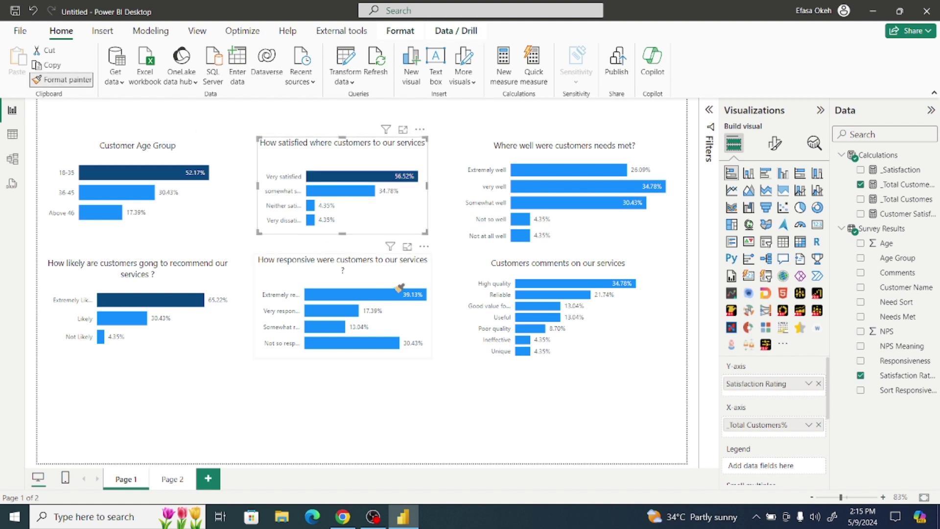
left_click(375, 271)
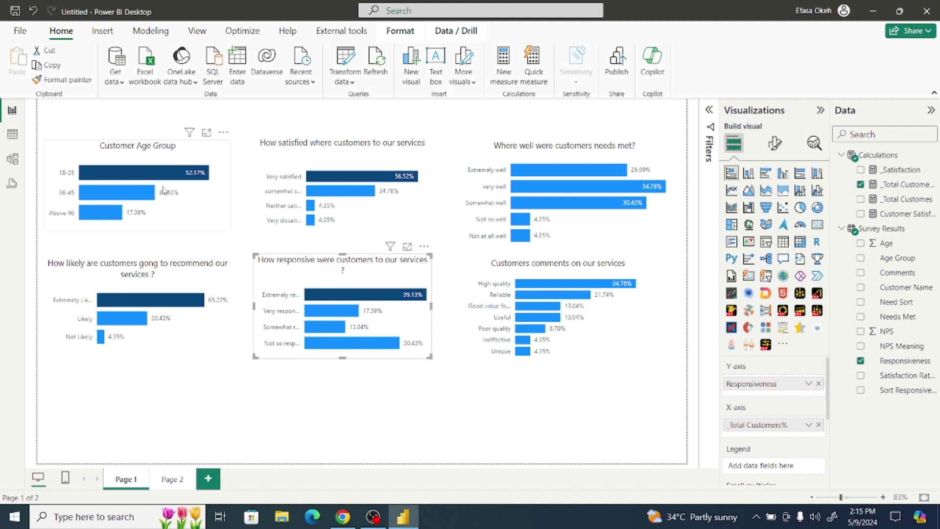
left_click(75, 78)
left_click(591, 216)
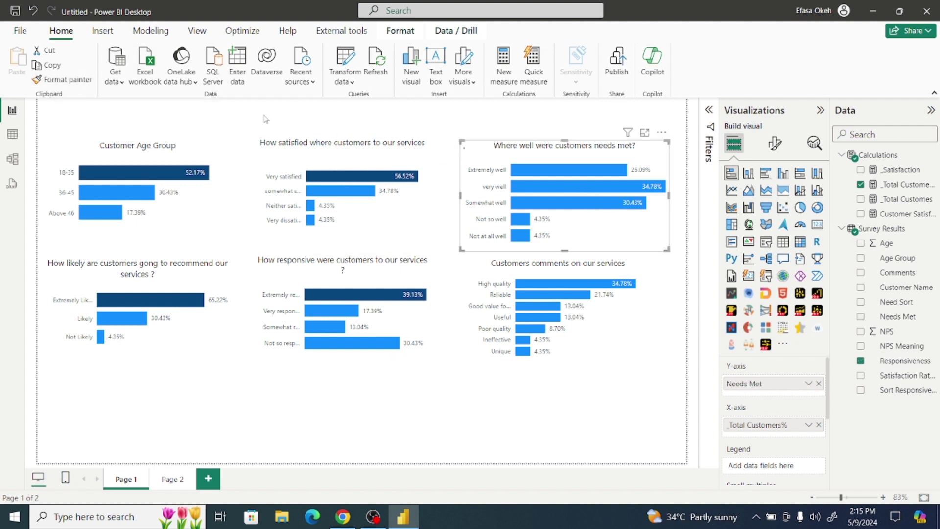
left_click(76, 82)
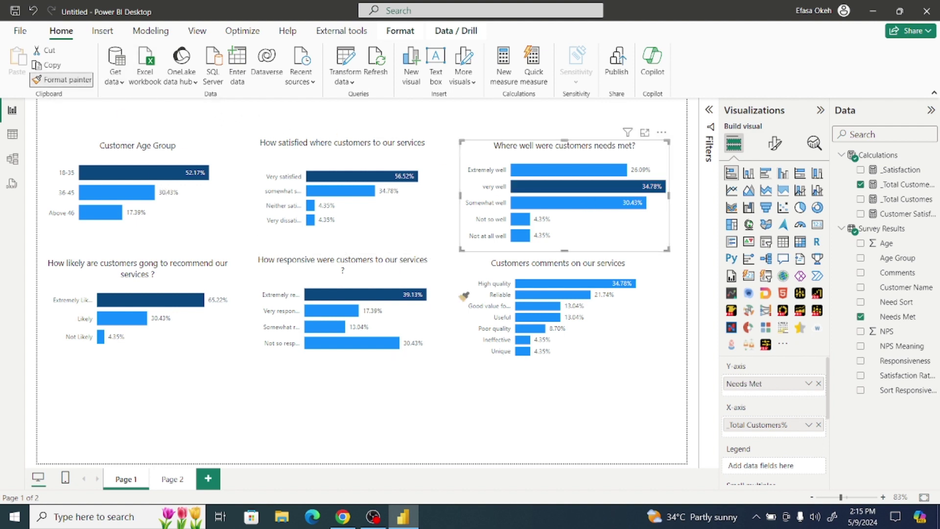
left_click(588, 340)
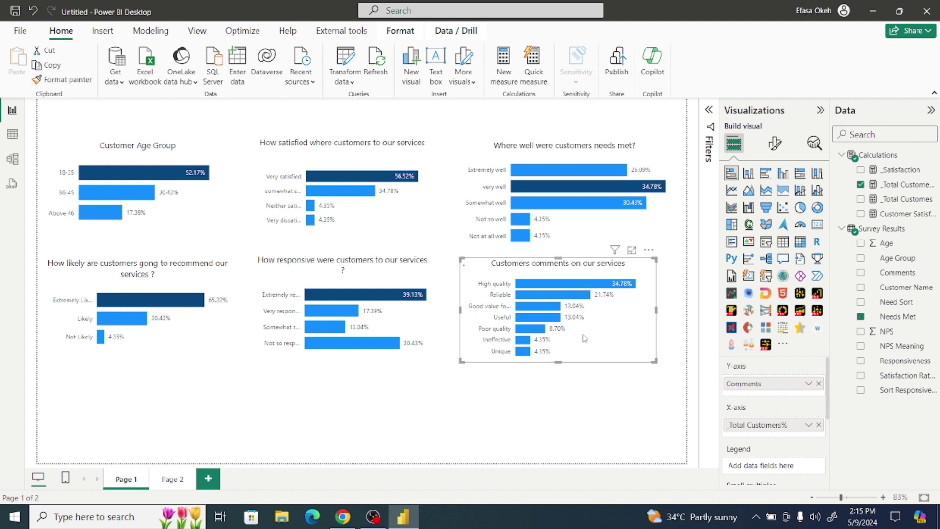
left_click(489, 420)
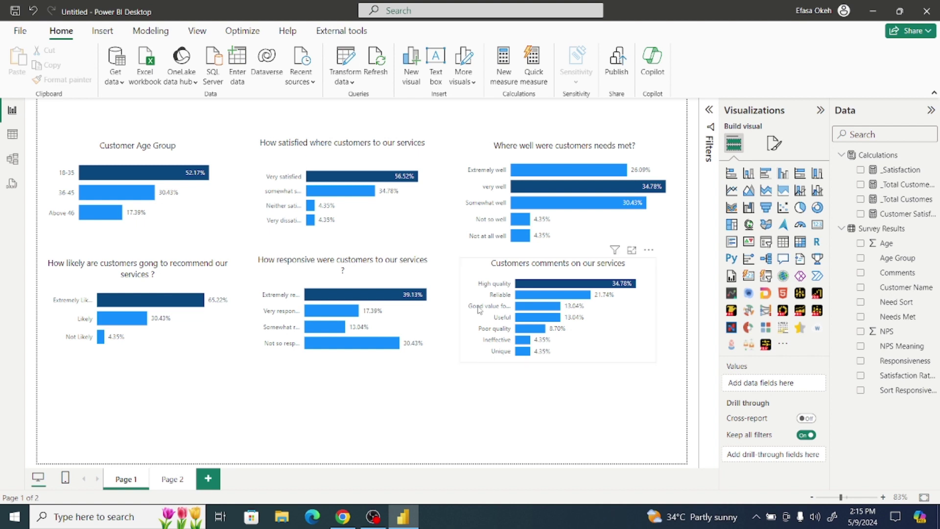
- Widen the responsiveness chart slightly so its title fits on one line
left_click(431, 352)
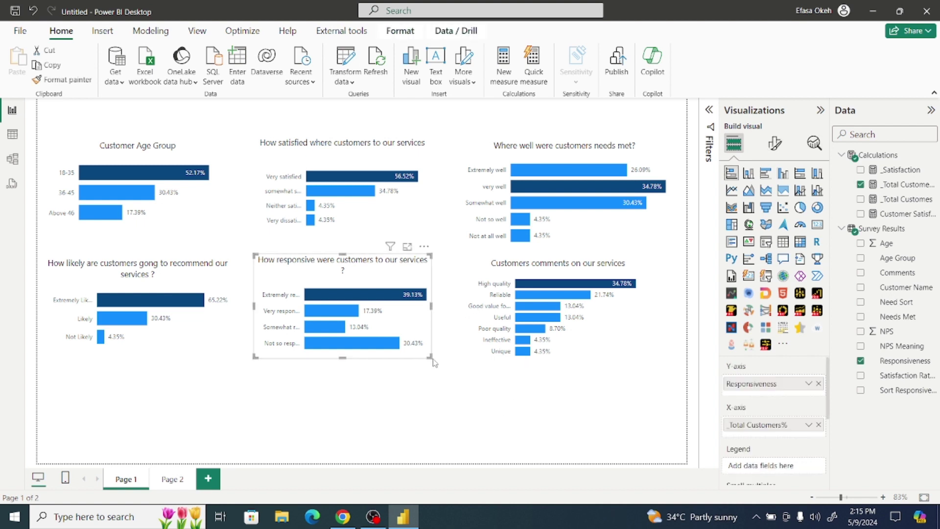
left_click_drag(432, 356, 441, 353)
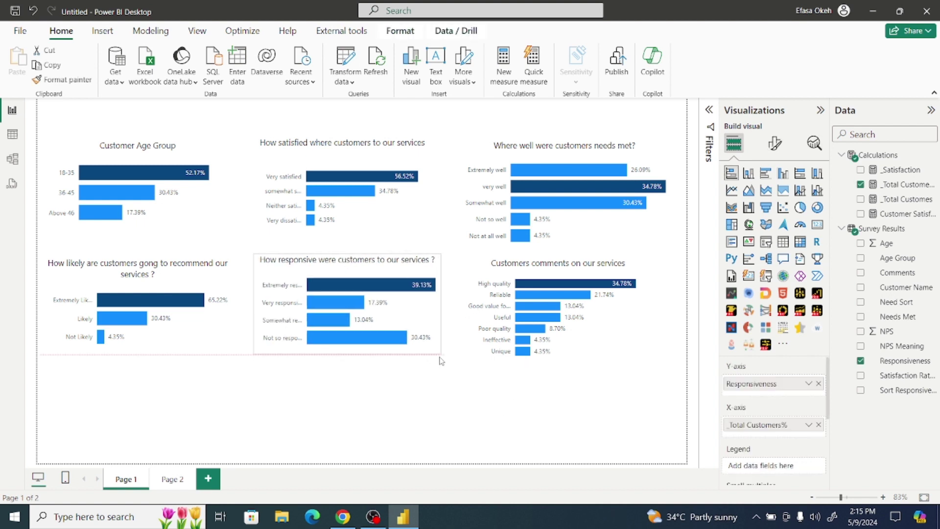
left_click(430, 387)
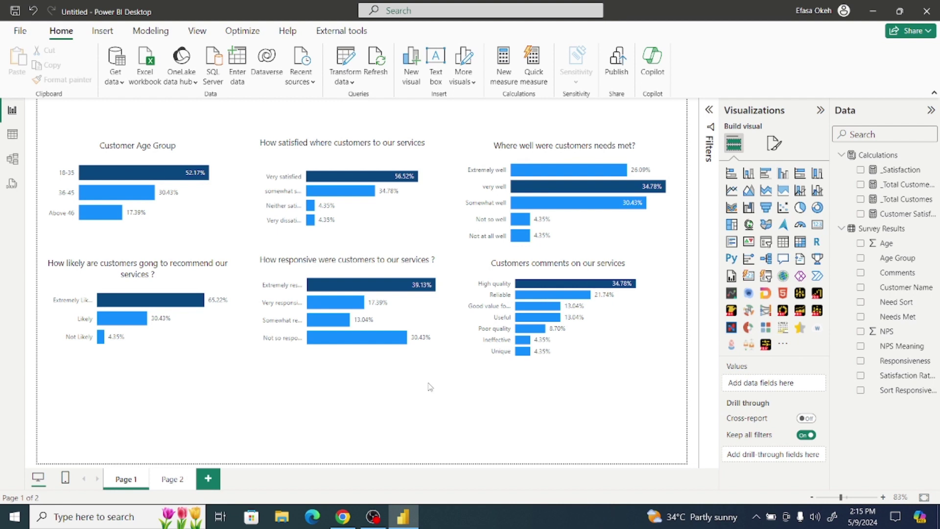